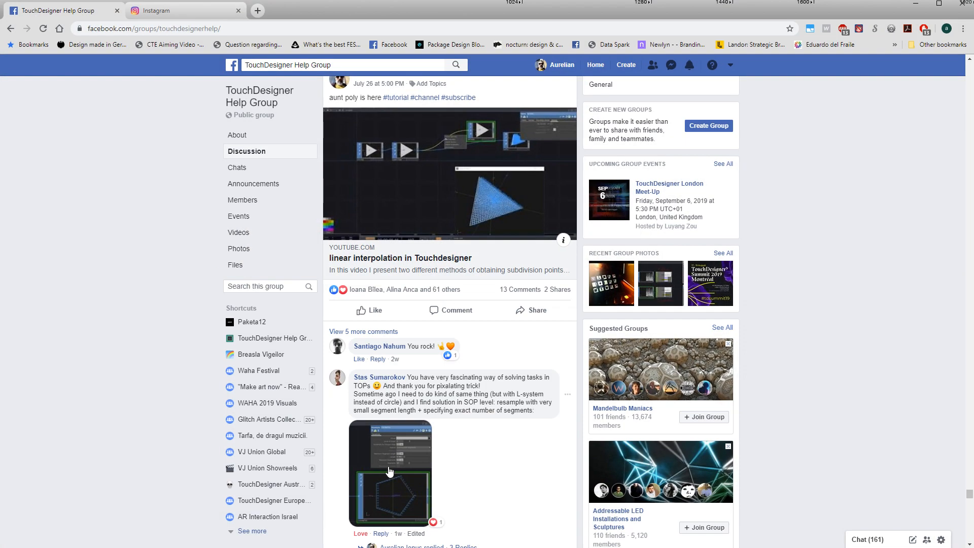
Open the image of the resample settings attached to the comment under the linear interpolation post.
click(394, 465)
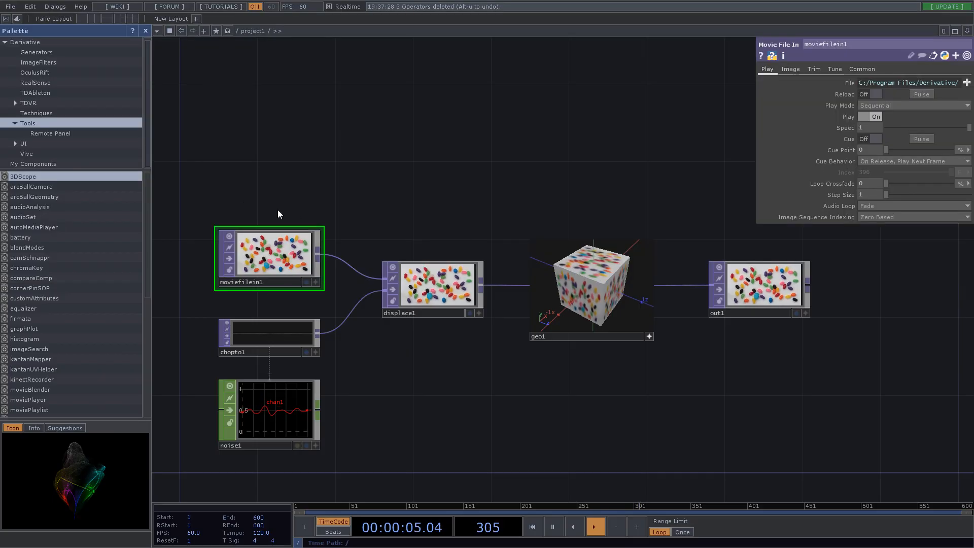
Switch to TouchDesigner, delete all default operators from the project network and close the palette.
drag(236, 190, 878, 437)
key(Delete)
drag(341, 381, 528, 201)
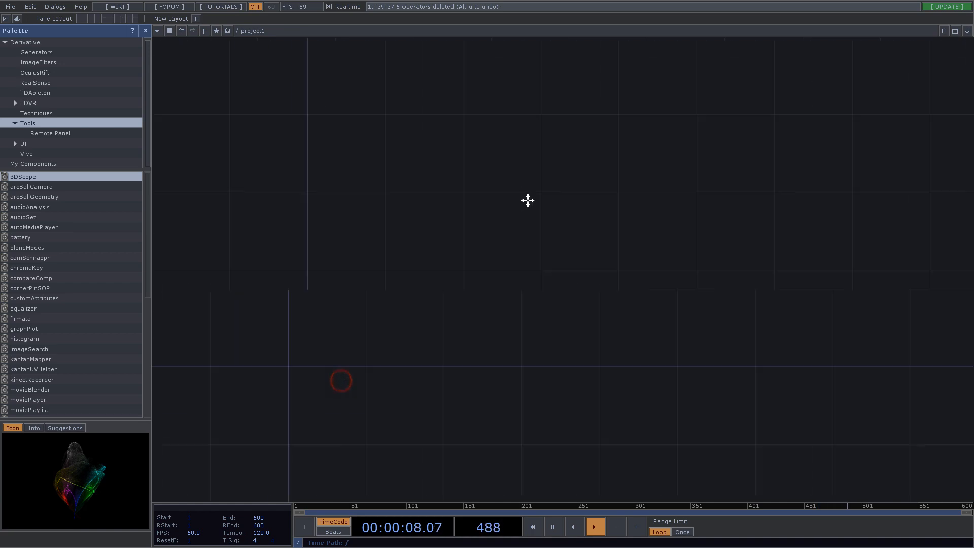
click(146, 31)
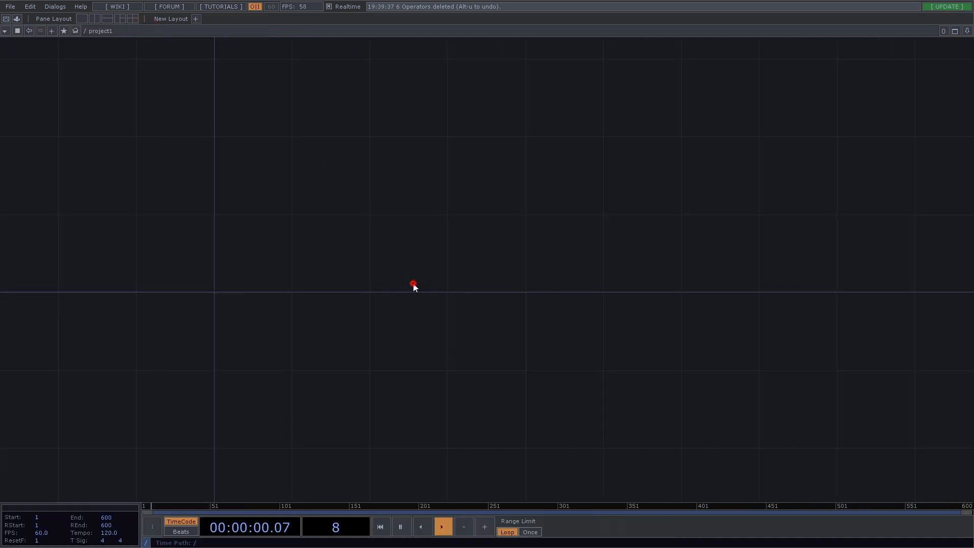
Add a Circle SOP to the empty network and set its Divisions to 5.
double_click(413, 287)
click(340, 171)
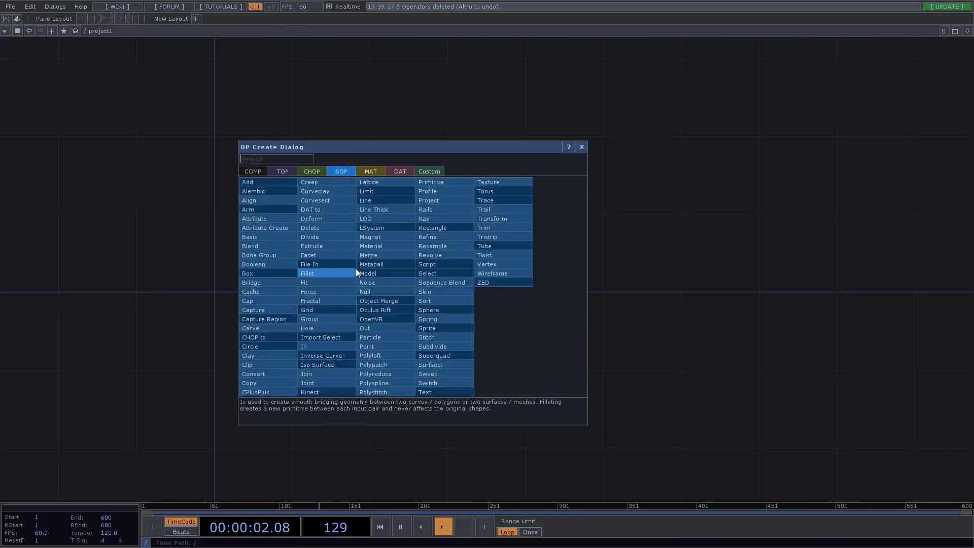
text(cir)
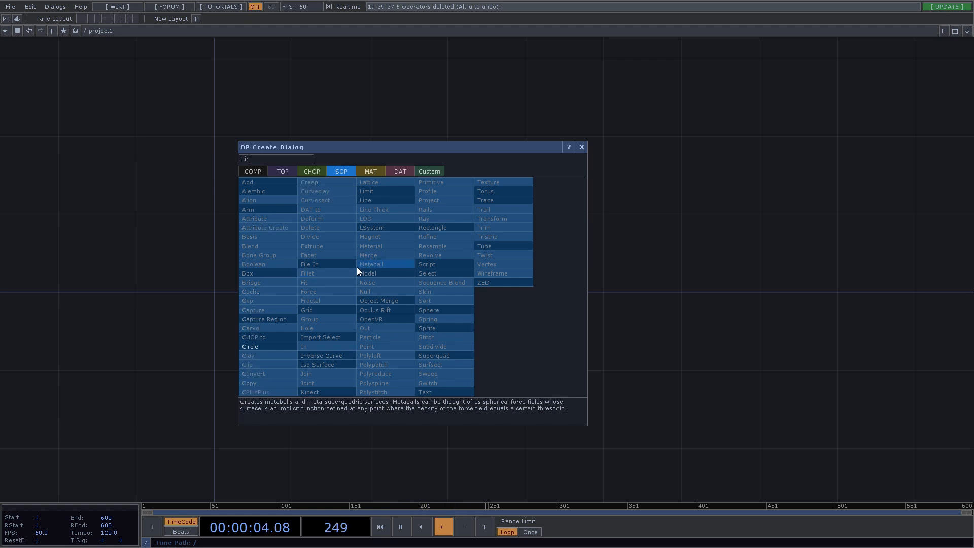
click(278, 348)
click(270, 256)
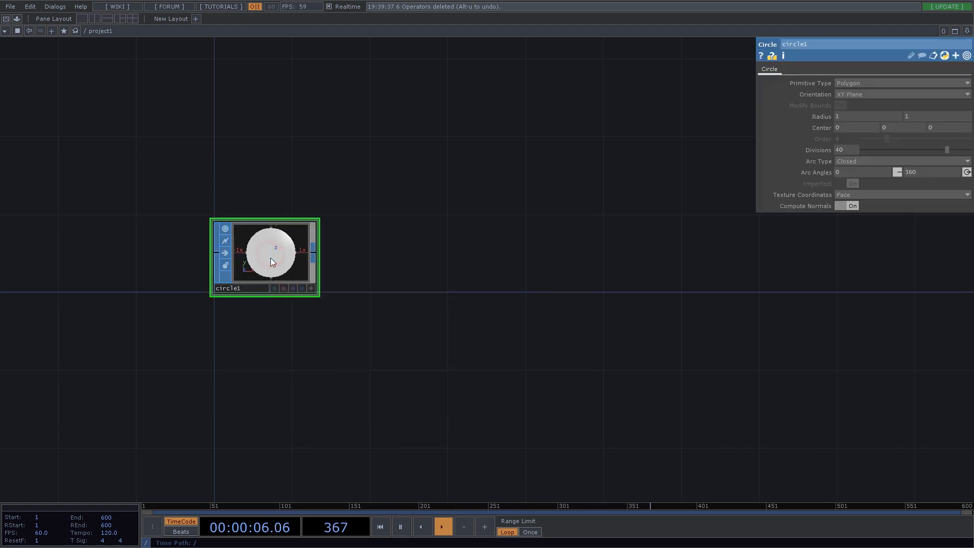
drag(848, 149, 833, 149)
text(5)
key(Return)
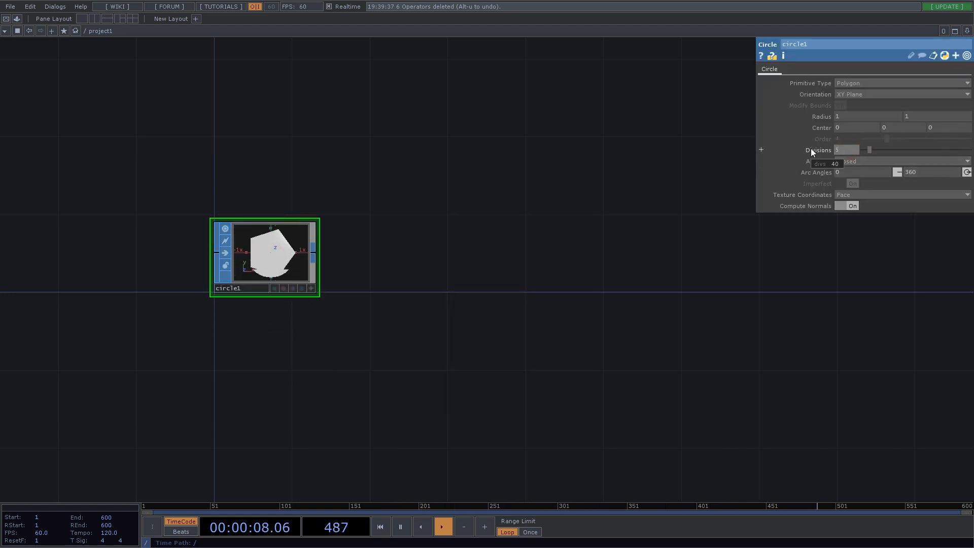
Add a Resample SOP connected to the output of the circle and place it beside it.
scroll(325, 274, up, 4)
right_click(303, 231)
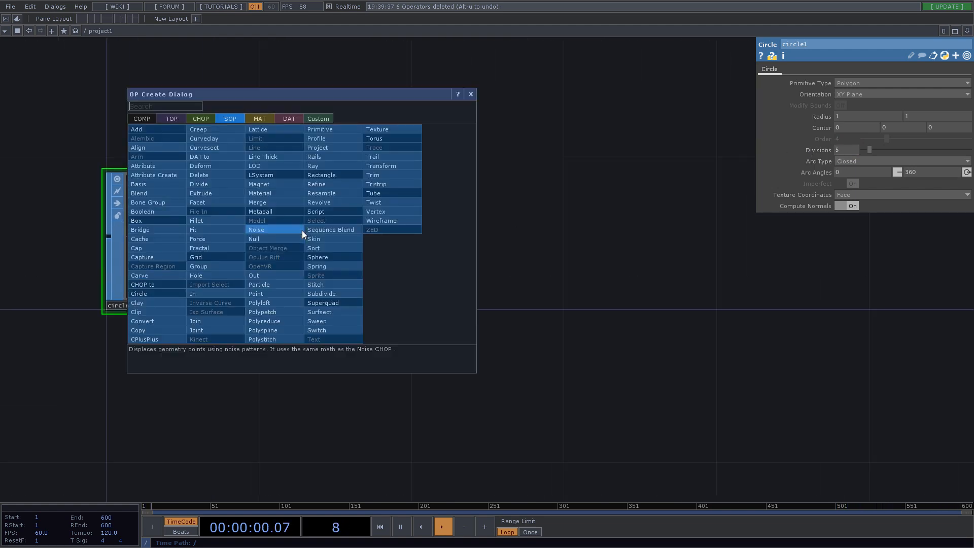
text(re)
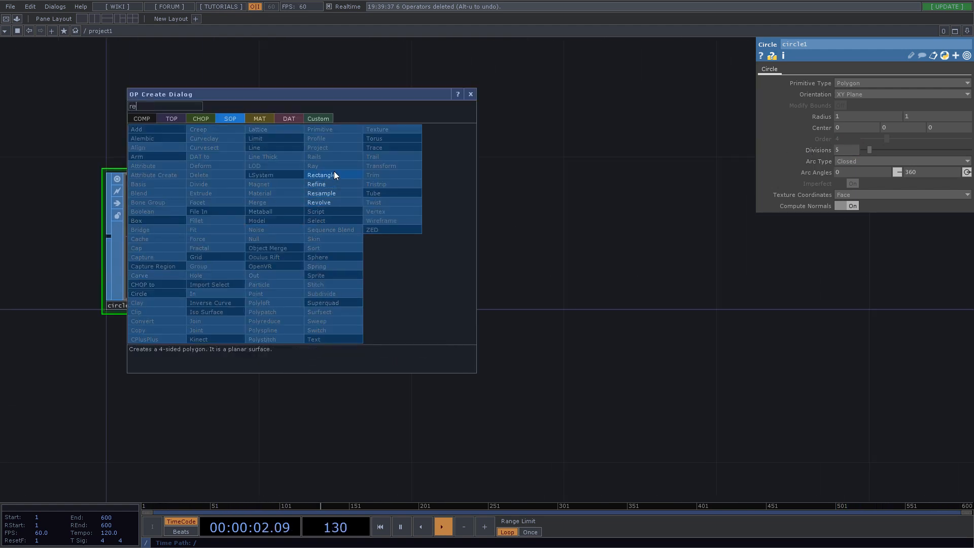
click(333, 196)
click(464, 239)
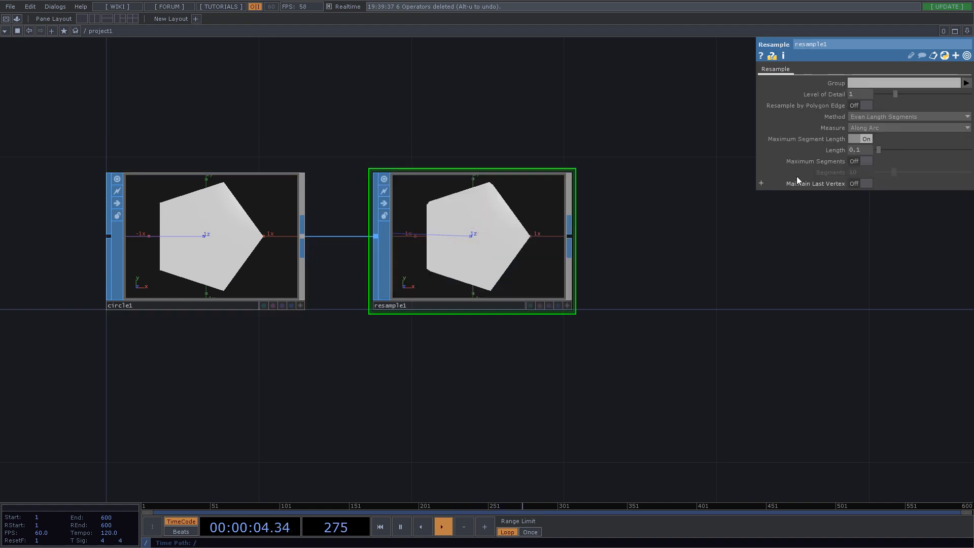
Activate the Resample SOP's viewer, show points and point numbers for all geometry, and switch the display to wireframe.
click(568, 306)
right_click(509, 244)
click(522, 218)
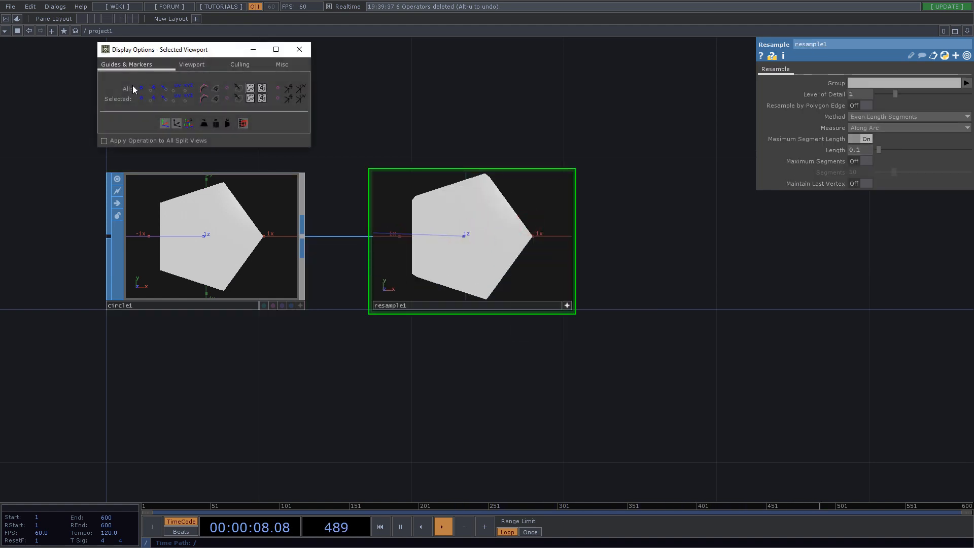
click(152, 87)
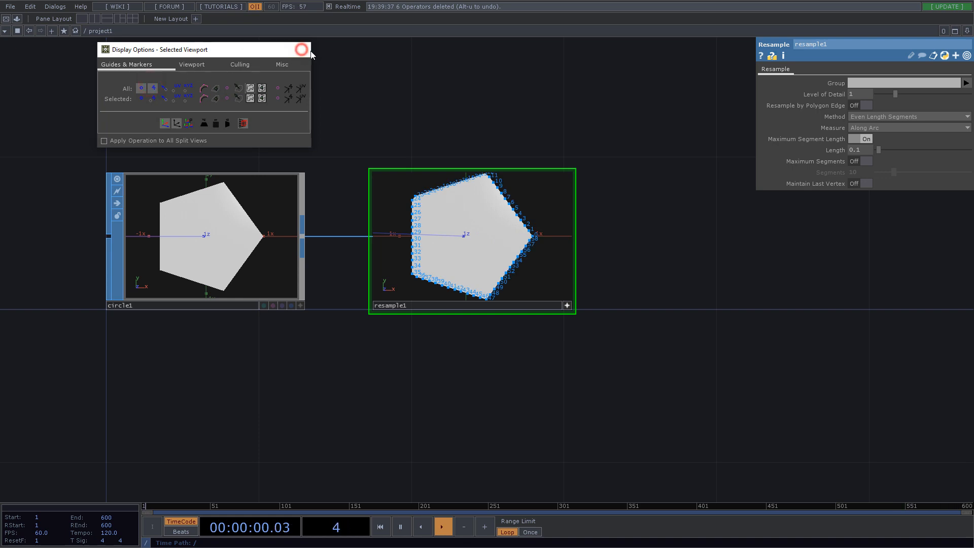
click(299, 49)
key(w)
scroll(470, 237, up, 3)
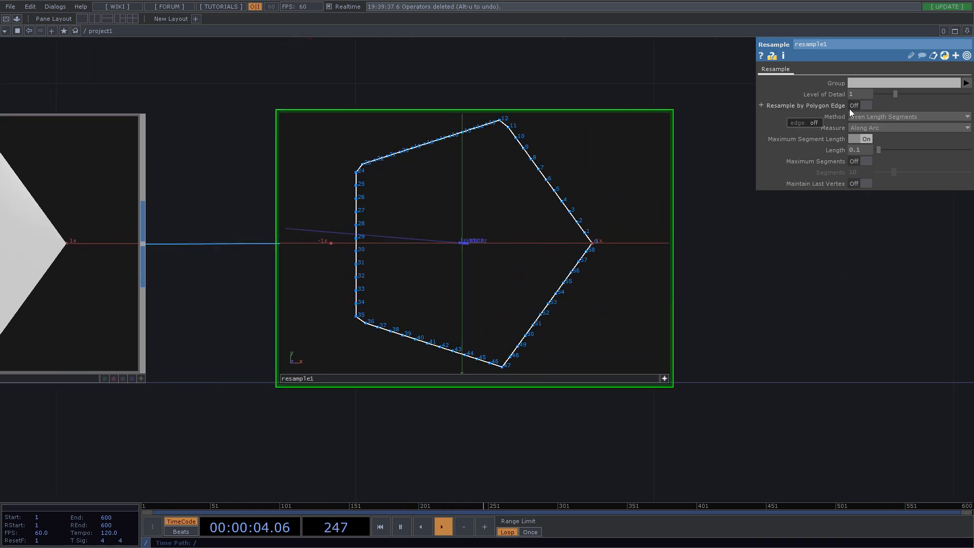
Turn on Resample by Polygon Edge for the Resample SOP, try a segment Length of 0.21, and return it to 0.1.
click(864, 106)
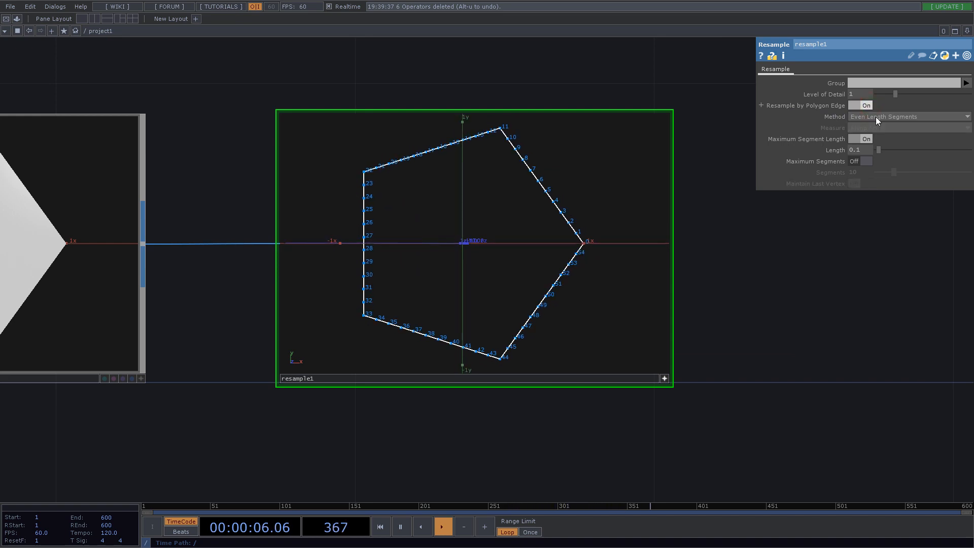
drag(865, 162, 918, 162)
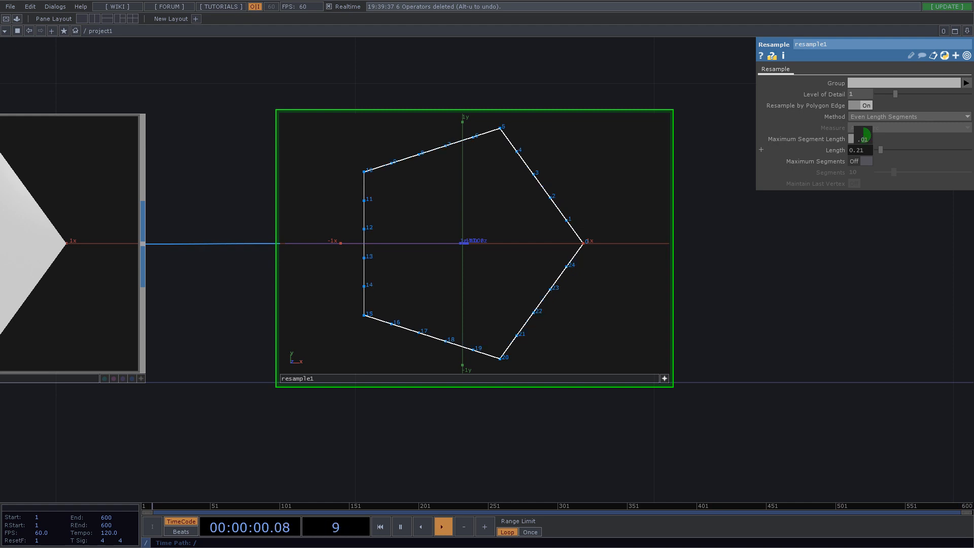
mouse_move(862, 137)
mouse_down()
mouse_move(797, 137)
mouse_move(883, 133)
mouse_move(855, 135)
mouse_move(866, 152)
mouse_up()
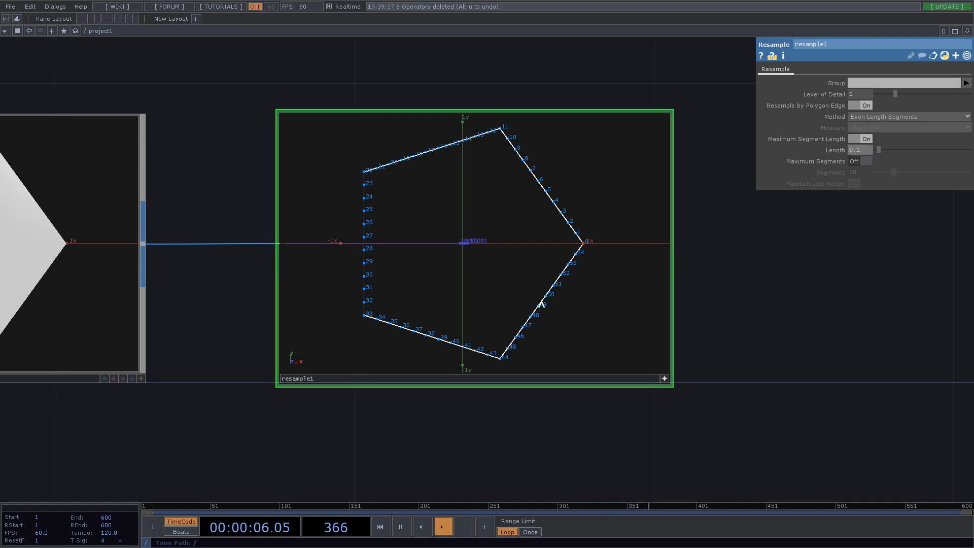
Deactivate the Resample SOP's viewer and move the node slightly higher and further from the circle.
click(666, 378)
scroll(840, 309, down, 5)
drag(724, 412, 578, 372)
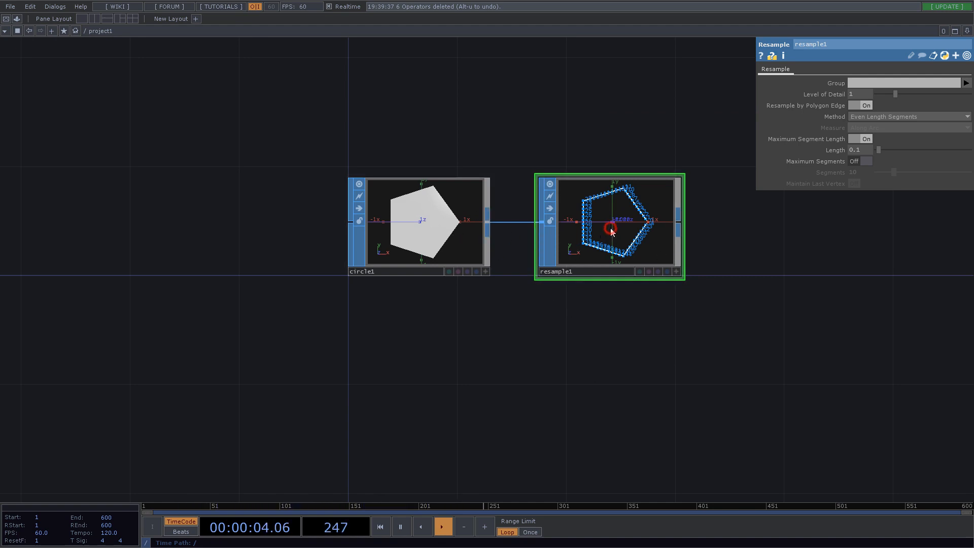
drag(624, 218, 637, 198)
drag(546, 354, 473, 330)
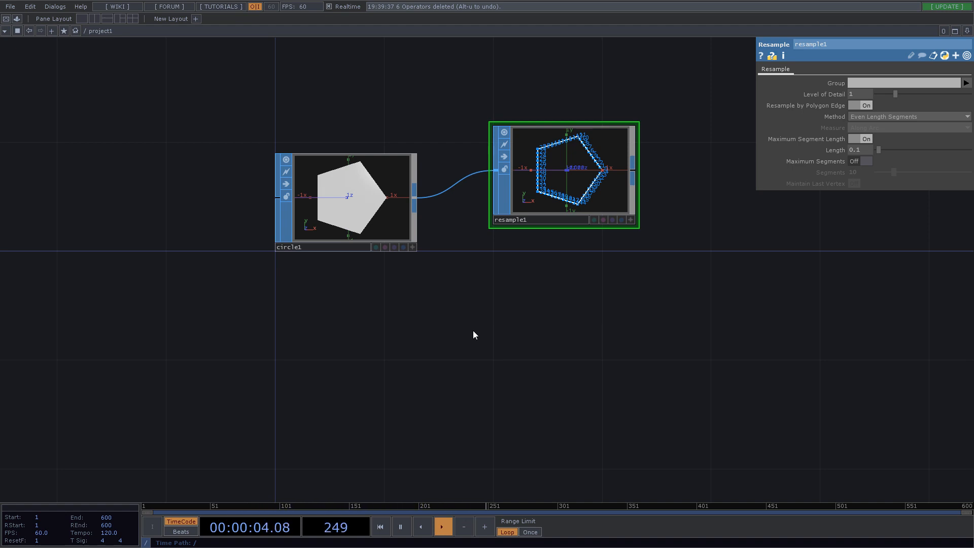
Delete the Circle and Resample operators from the network.
scroll(355, 271, down, 3)
drag(272, 157, 603, 285)
key(Delete)
Add a Noise TOP to the emptied network.
drag(359, 285, 437, 267)
double_click(427, 266)
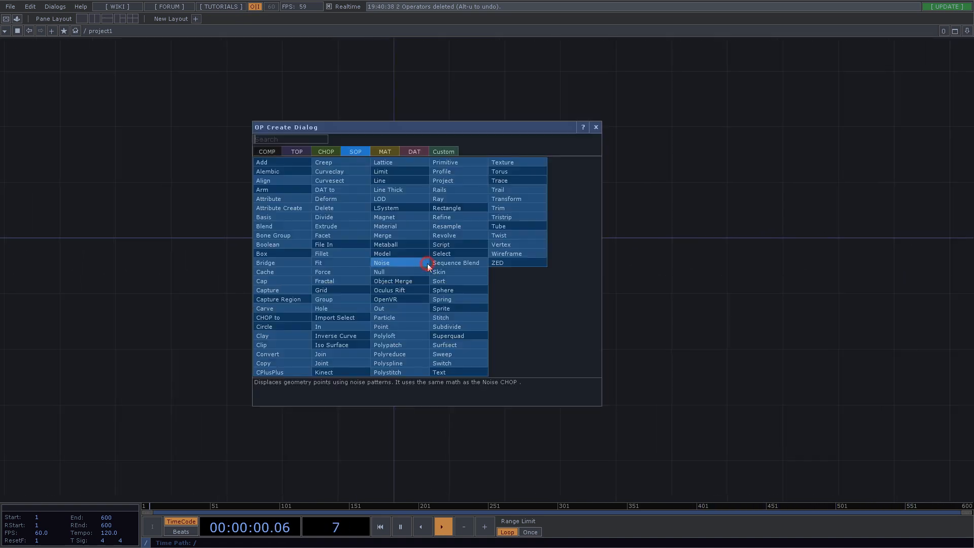
click(295, 151)
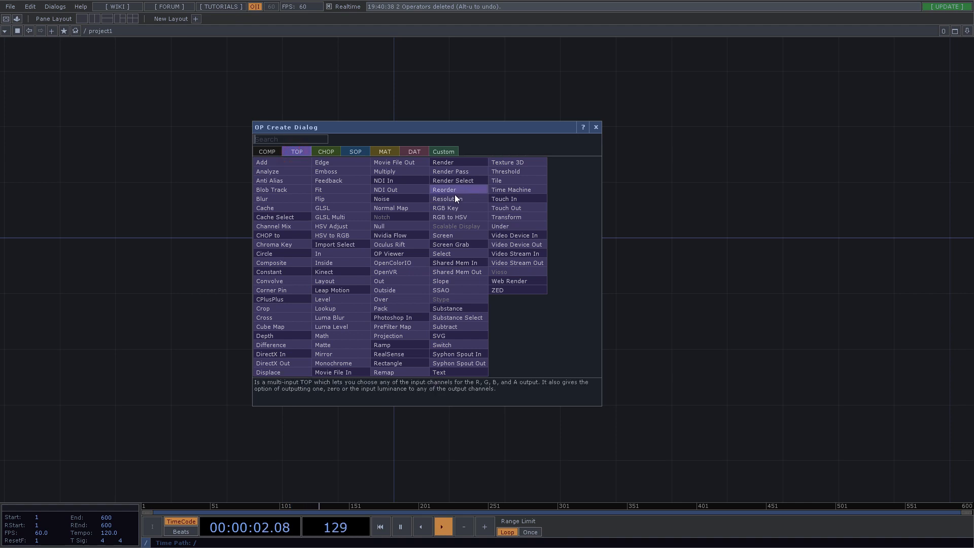
click(388, 199)
click(437, 272)
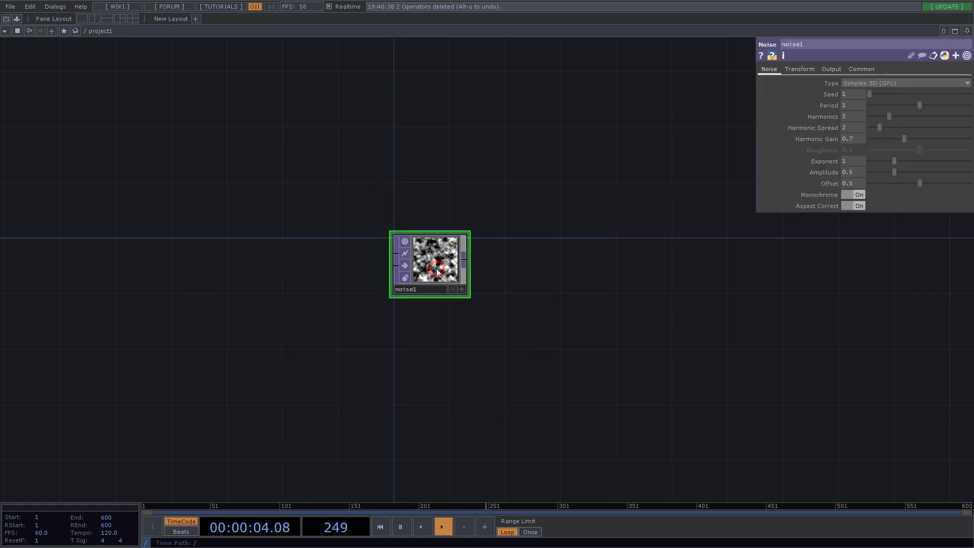
Set the Noise TOP's resolution to 2 by 1.
click(861, 70)
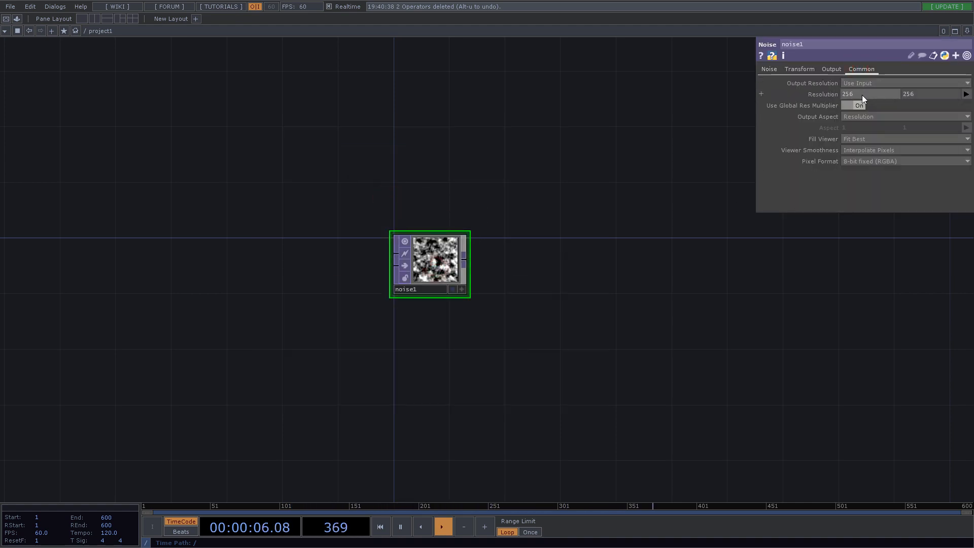
key(Tab)
text(1)
key(Return)
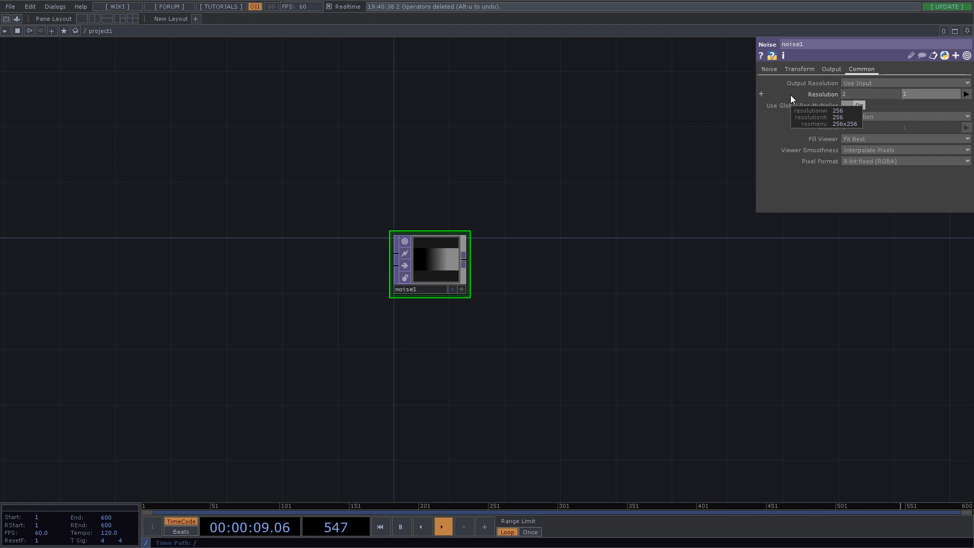
Set the Noise TOP's Viewer Smoothness to Nearest Pixel and its Pixel Format to 32-bit float (RGBA).
click(867, 151)
click(869, 161)
click(869, 162)
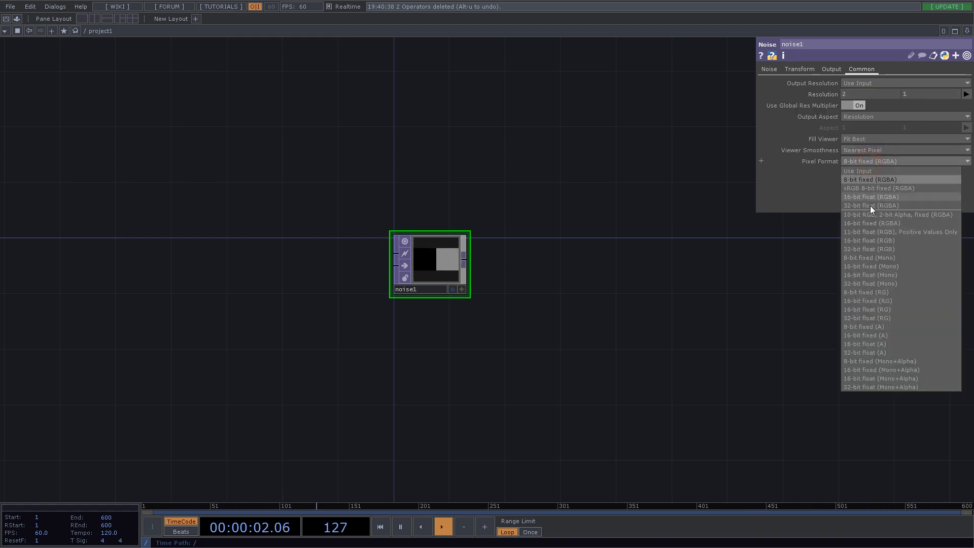
click(867, 208)
Turn off Monochrome for the Noise TOP and widen its node in the network.
click(769, 69)
click(860, 195)
scroll(533, 261, up, 4)
drag(374, 184, 477, 209)
scroll(345, 271, down, 4)
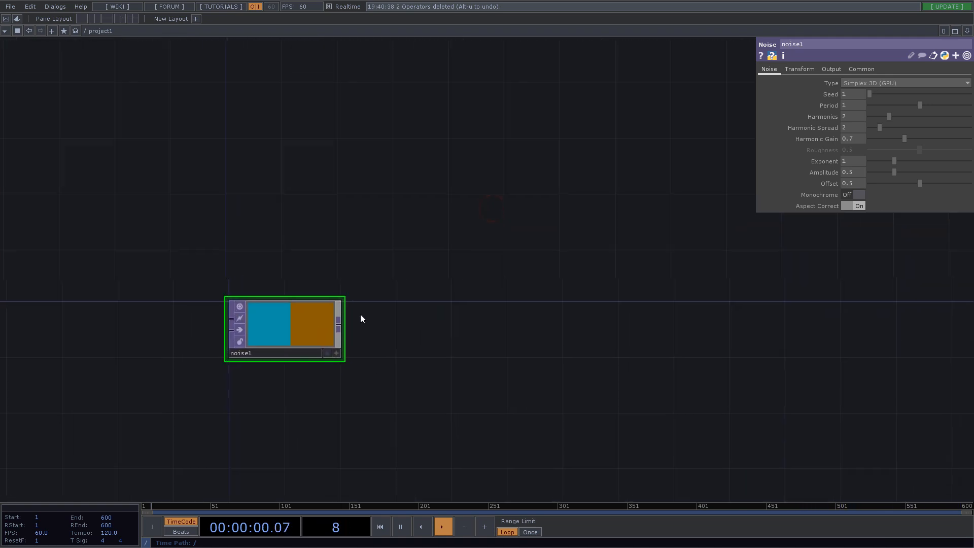
Add a Null TOP connected to the output of the noise and place it well to the right of it.
key(Tab)
click(301, 294)
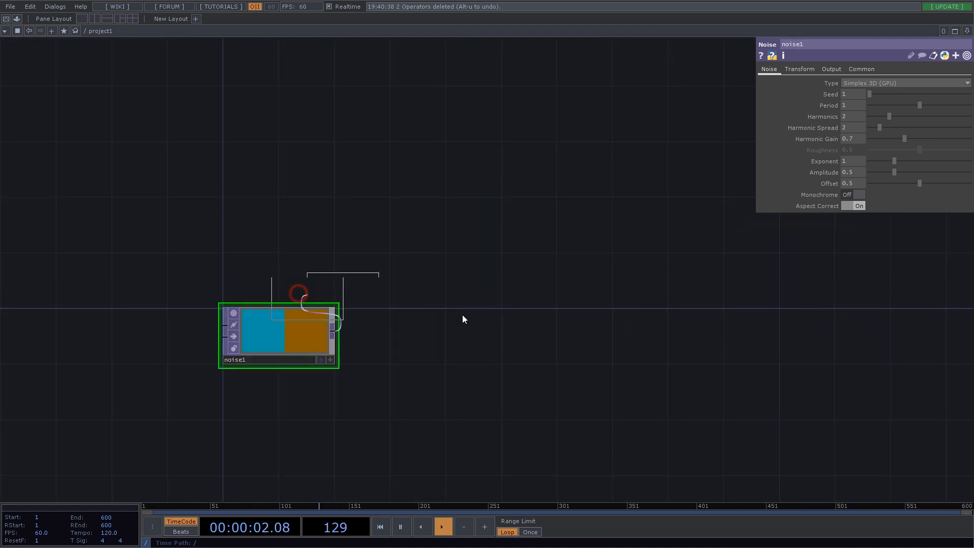
click(510, 319)
click(501, 252)
click(481, 304)
drag(512, 313, 611, 310)
Create a TOP to CHOP from the Null TOP and place it directly below that node.
drag(619, 249, 349, 161)
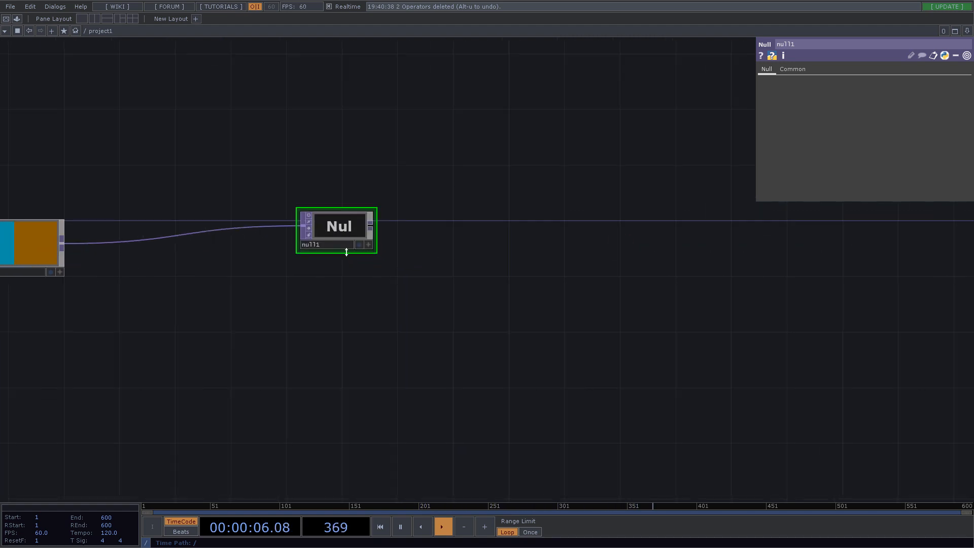
right_click(370, 226)
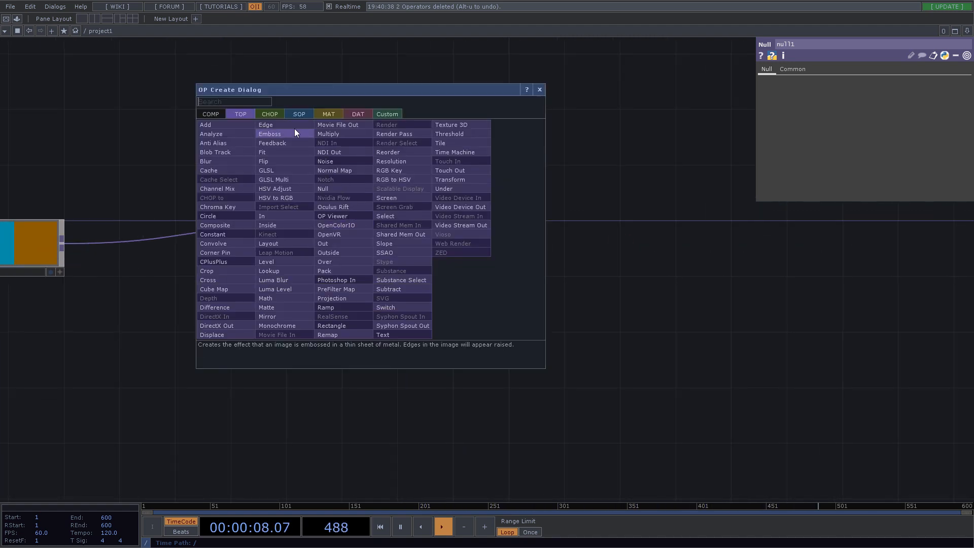
click(270, 114)
click(242, 134)
click(339, 305)
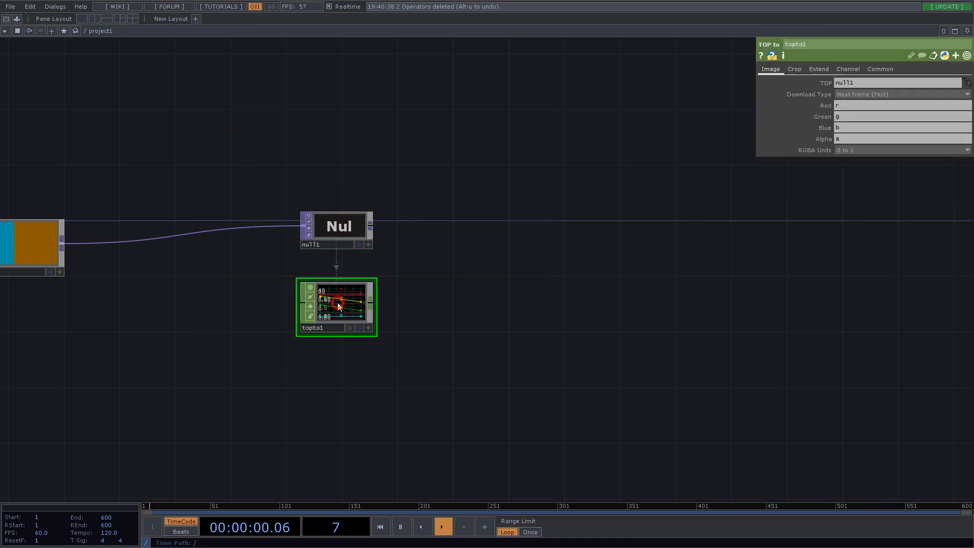
Add a Null CHOP connected to the output of the TOP to CHOP.
right_click(372, 303)
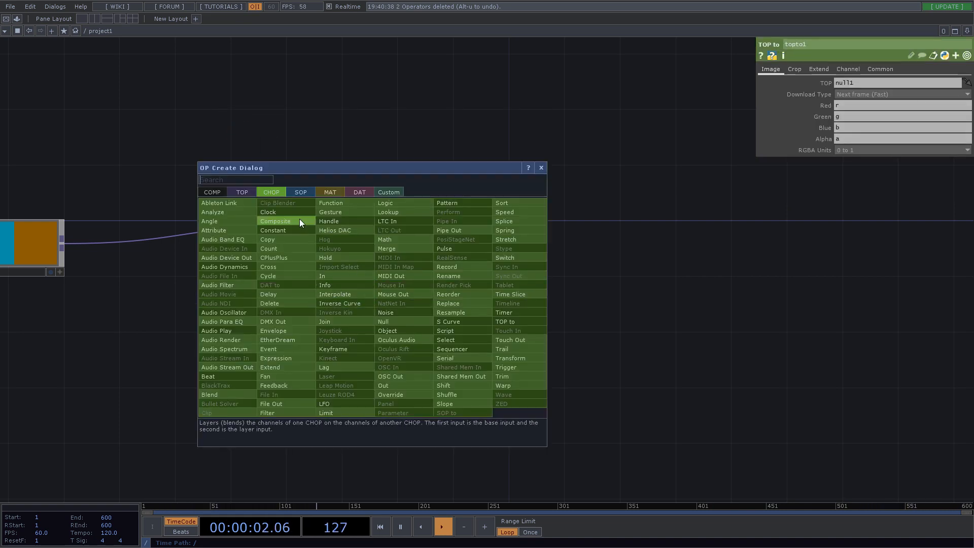
text(nul)
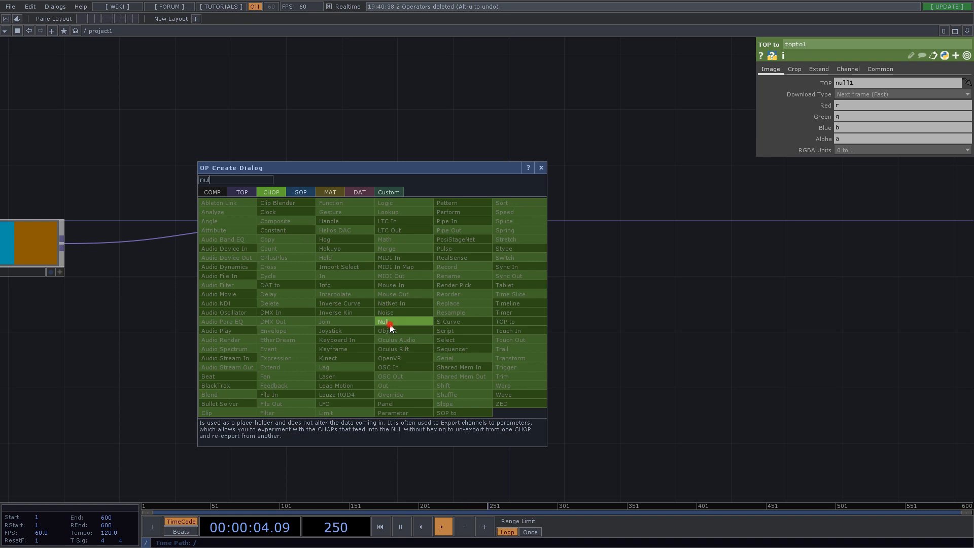
click(384, 323)
click(559, 310)
Name the TOP to CHOP's red, green and blue channels tx, ty and tz, and clear the alpha channel name.
click(349, 306)
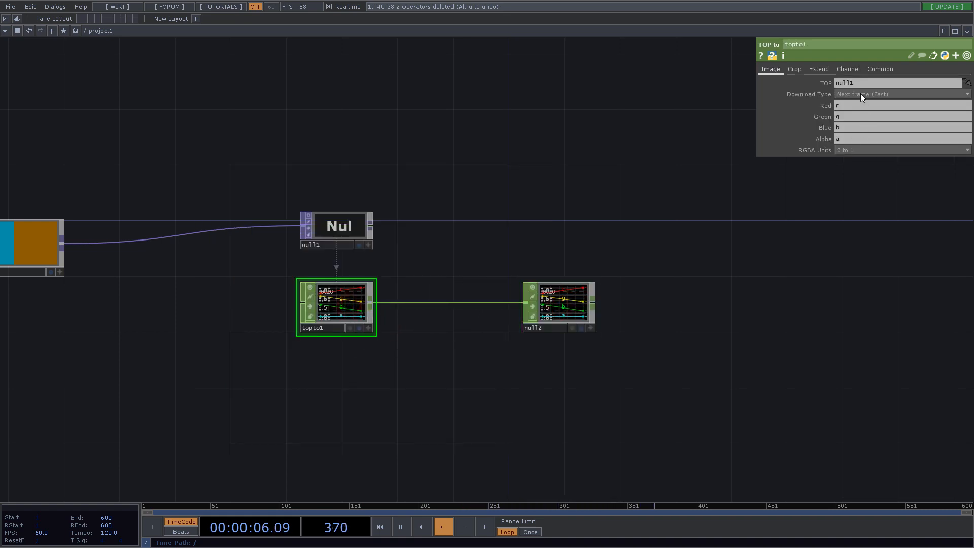
click(840, 105)
text(t)
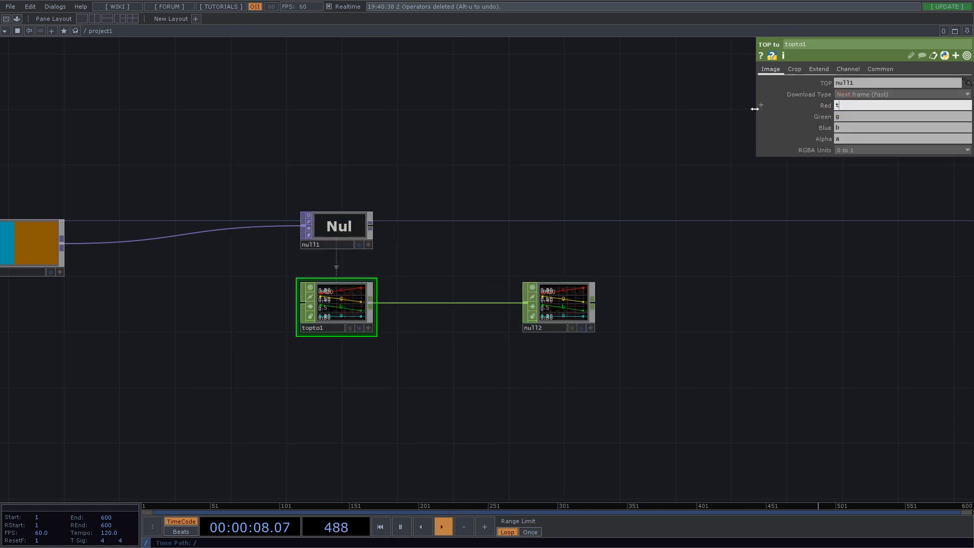
text(x)
key(Tab)
text(ty)
key(Tab)
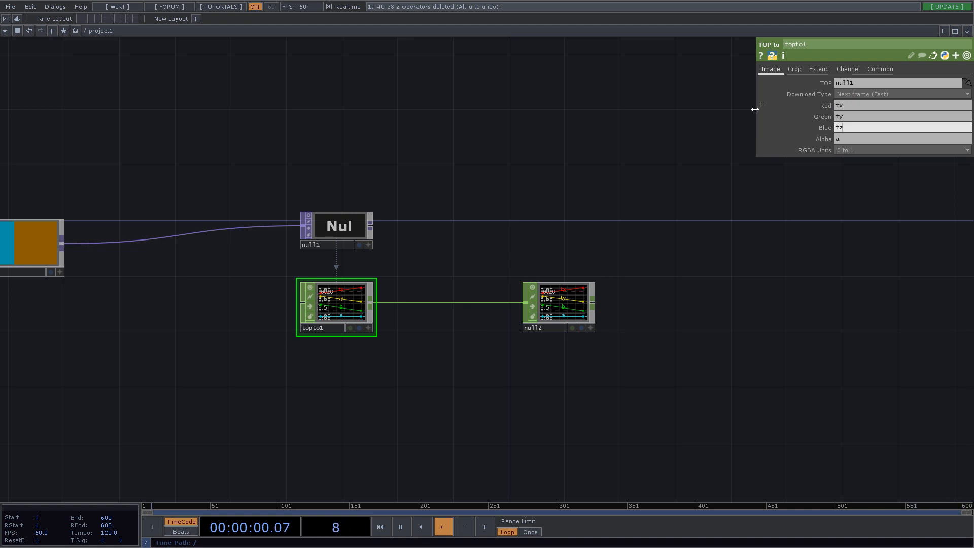
click(867, 139)
key(BackSpace)
key(Return)
Create a Sphere SOP and place it below the TOP to CHOP.
double_click(379, 413)
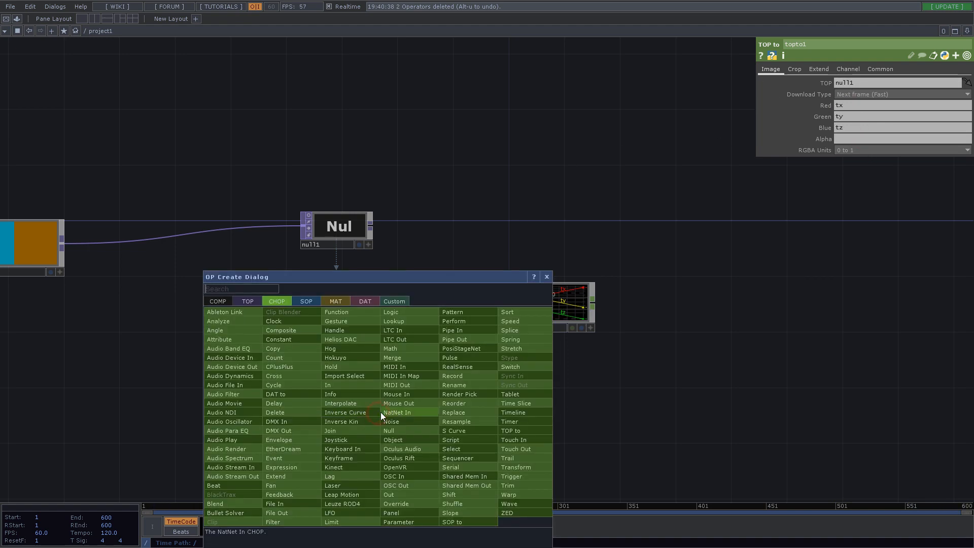
text(s)
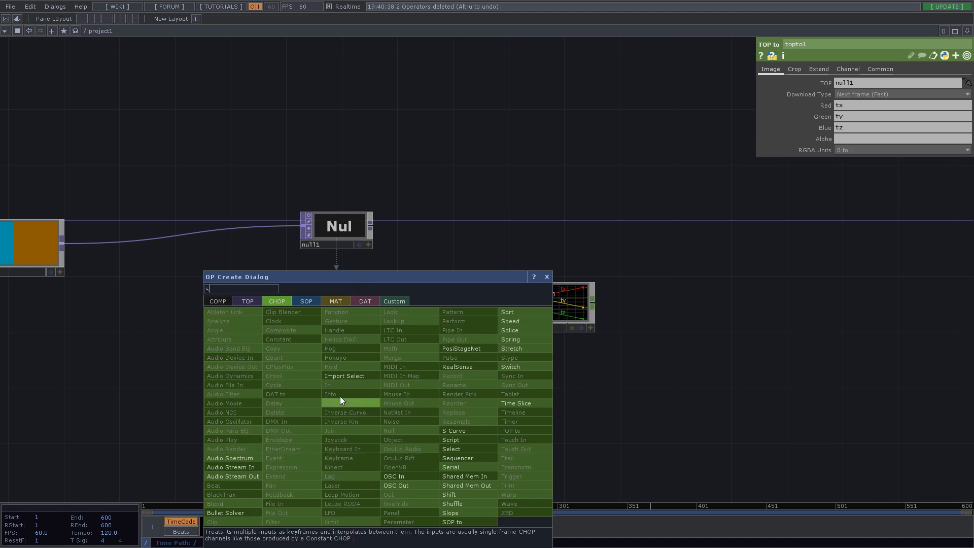
click(307, 302)
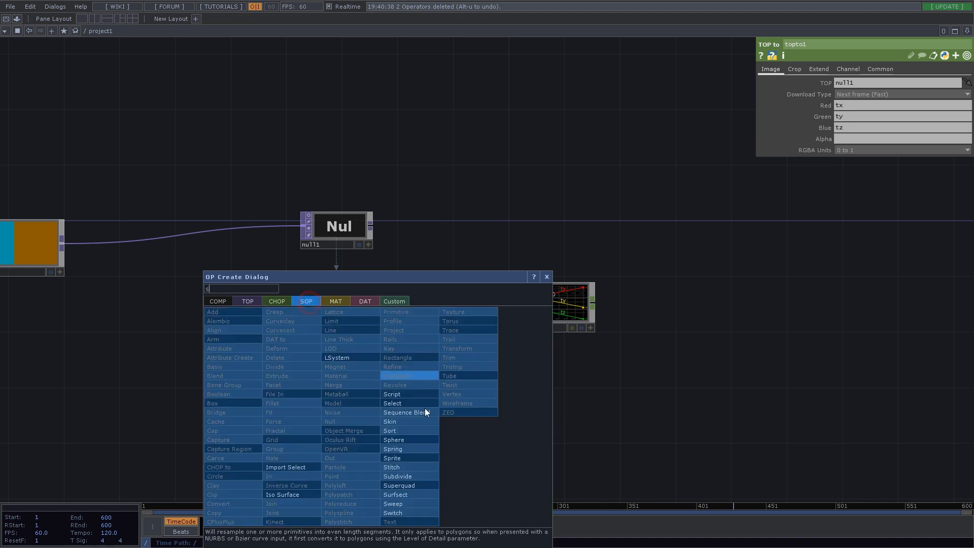
click(400, 440)
click(333, 388)
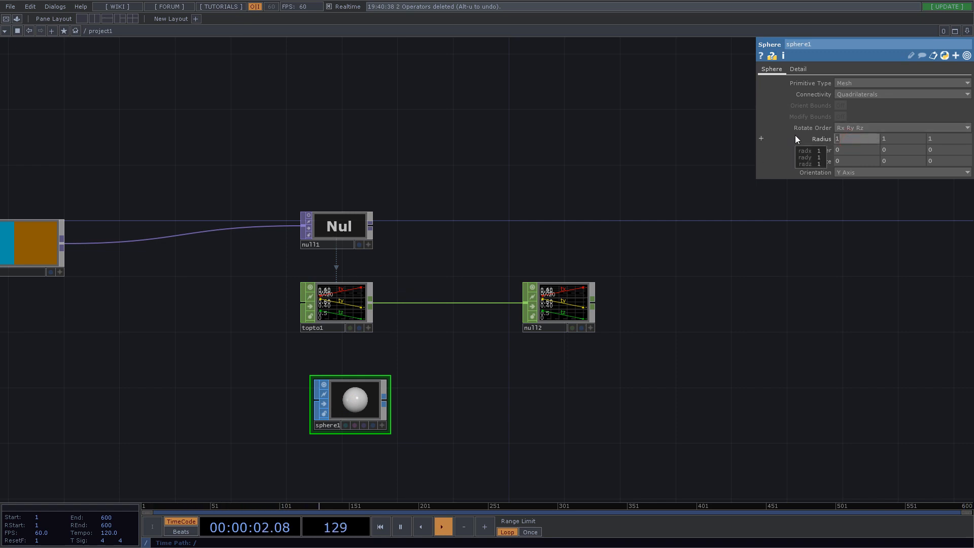
Set the sphere's radius to 0.5 on all three axes.
text(0.5)
key(Tab)
text(0.5)
key(Tab)
text(0.5)
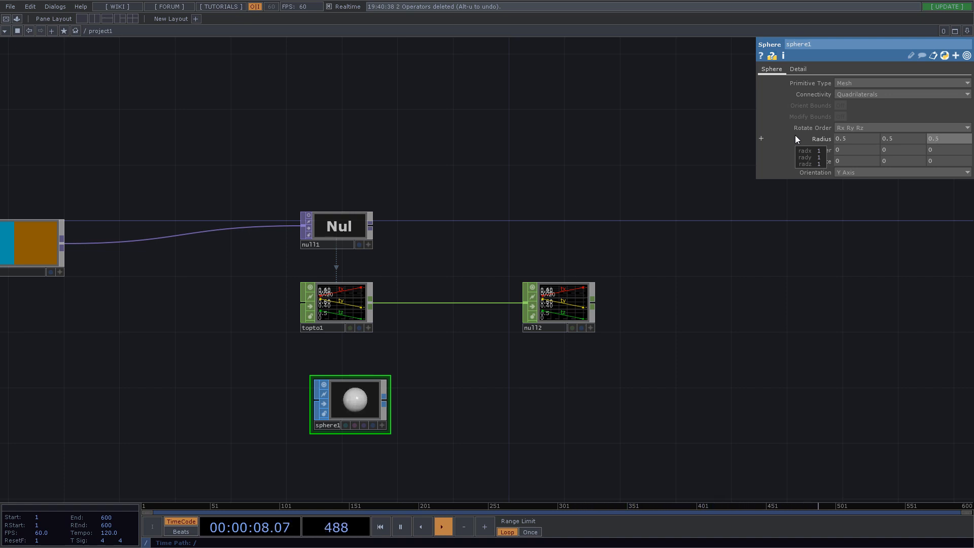
Add a Transform SOP connected to the sphere's output and set its uniform scale to 1/64.
right_click(384, 402)
text(tra)
click(470, 337)
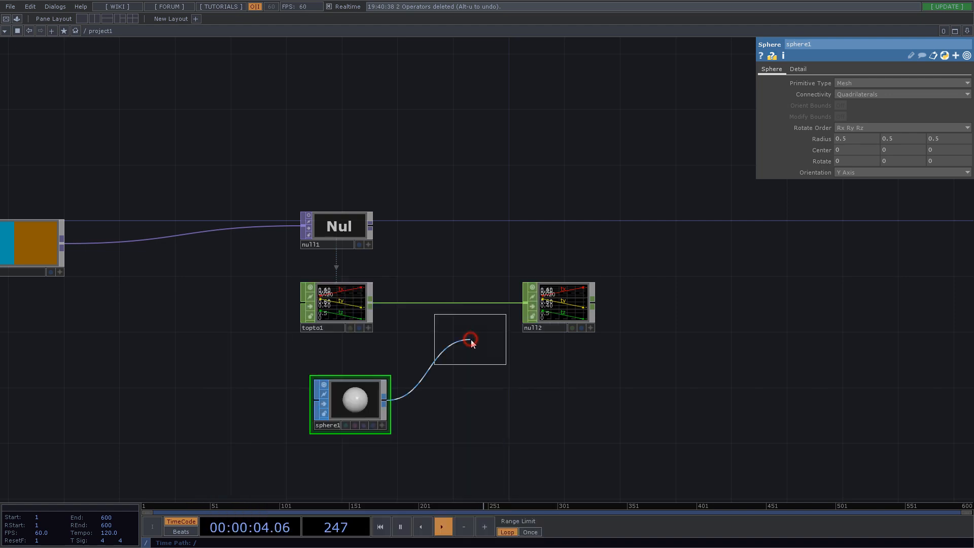
click(454, 405)
click(849, 162)
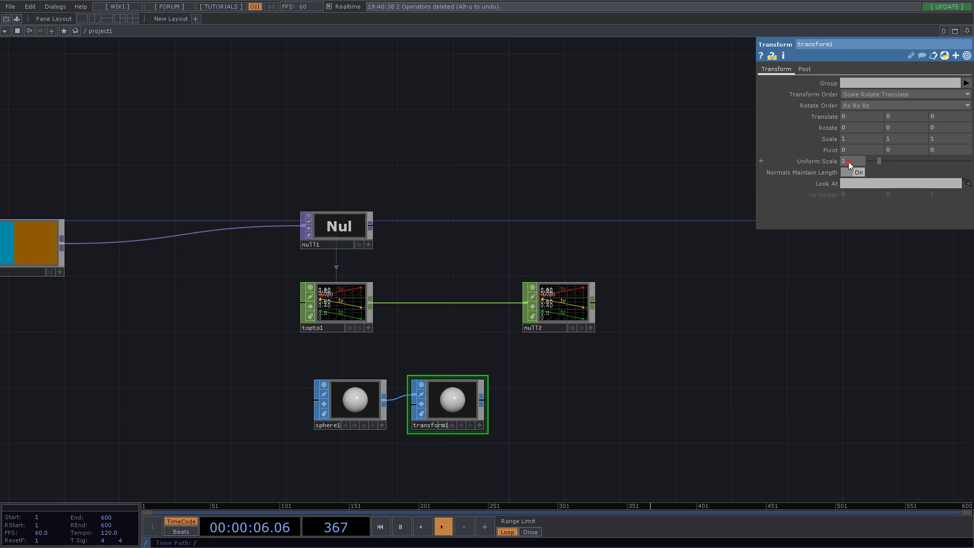
text(1/64)
key(Return)
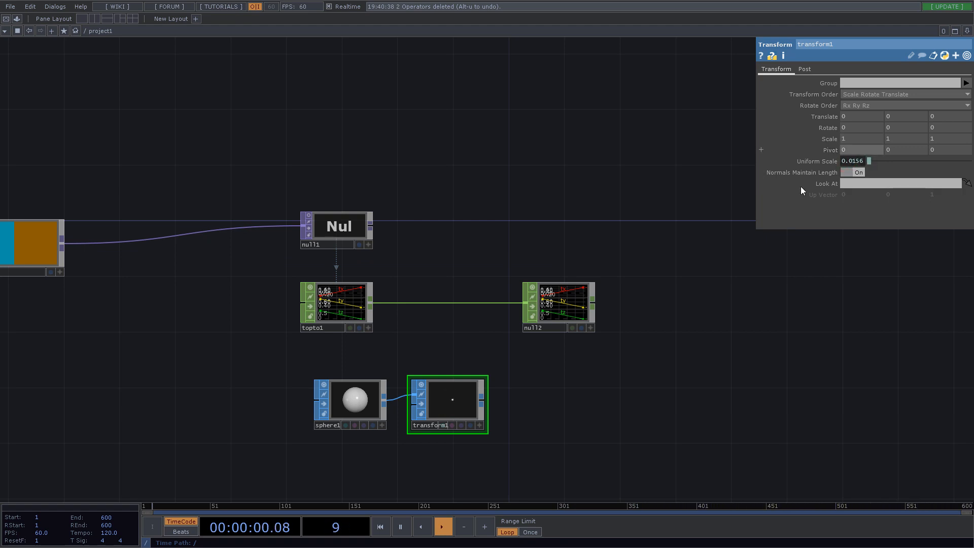
Add a Geometry COMP connected to the output of the Transform SOP and place it beside that node.
right_click(482, 398)
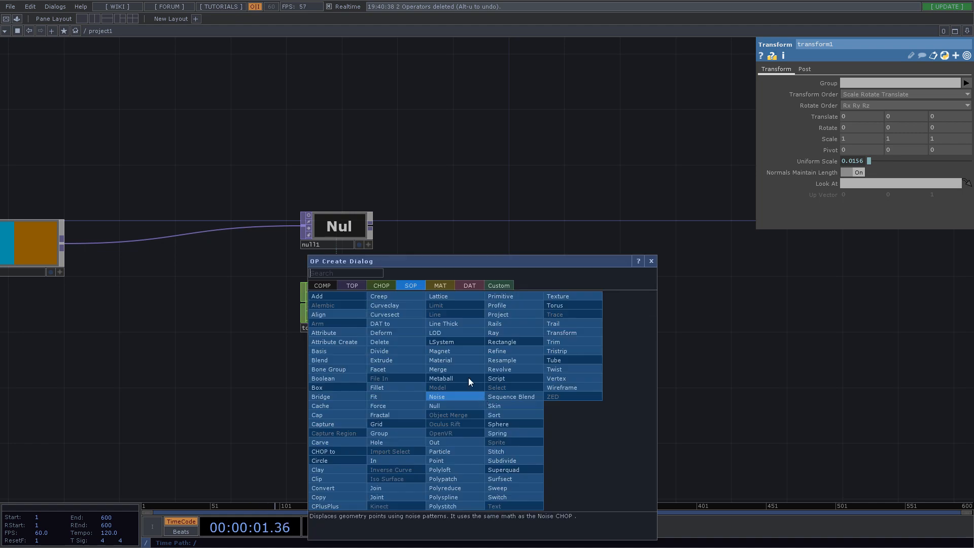
click(323, 285)
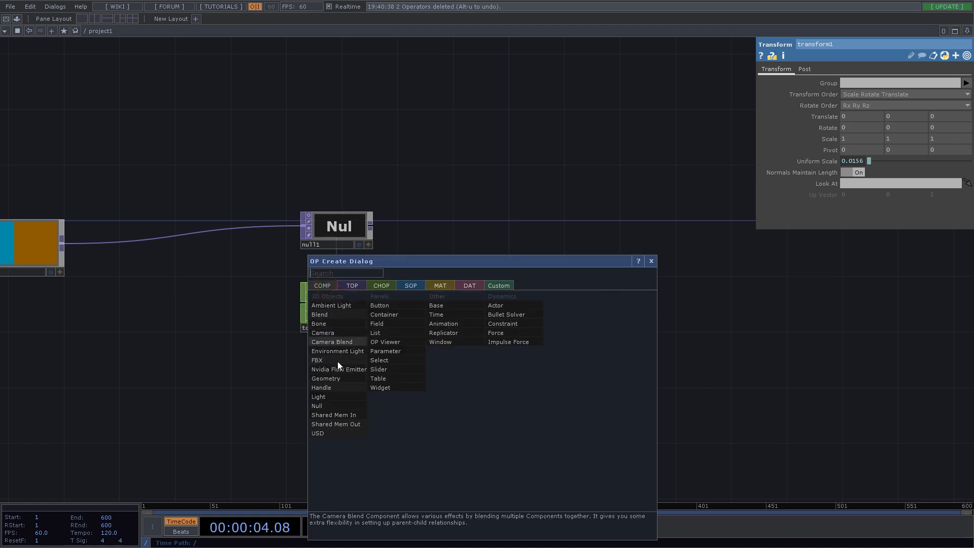
click(336, 378)
click(589, 405)
Enable instancing on the Geometry COMP with null2 as the instance source, assigning tx, ty and tz to Translate X, Y and Z.
click(806, 69)
click(835, 84)
drag(558, 304, 857, 116)
click(967, 160)
click(966, 171)
click(966, 172)
click(967, 191)
click(967, 183)
click(967, 211)
Turn off the Geometry COMP's node viewer and open a narrower Geometry Viewer pane beside the network, showing the instances in perspective.
click(784, 359)
drag(808, 389, 521, 362)
click(274, 354)
click(968, 33)
click(895, 51)
click(493, 31)
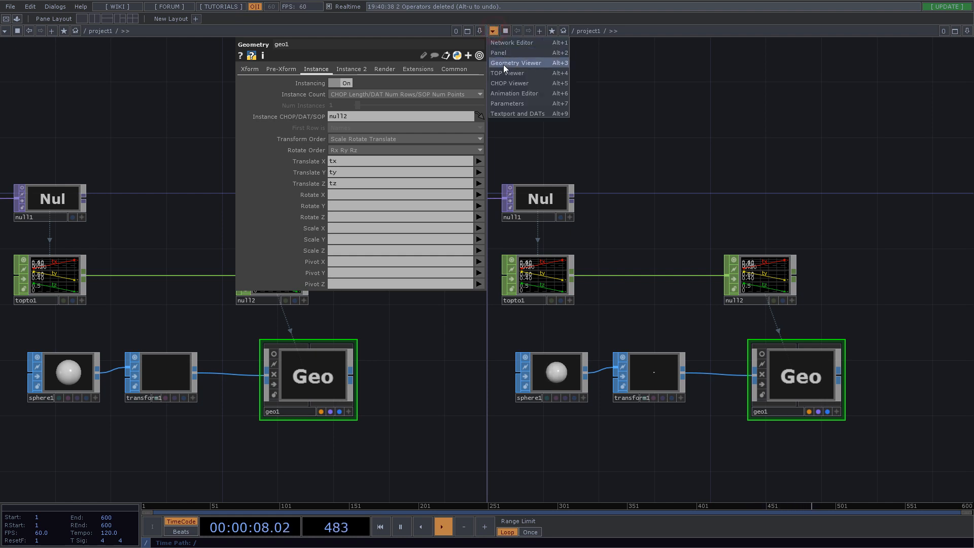
click(503, 63)
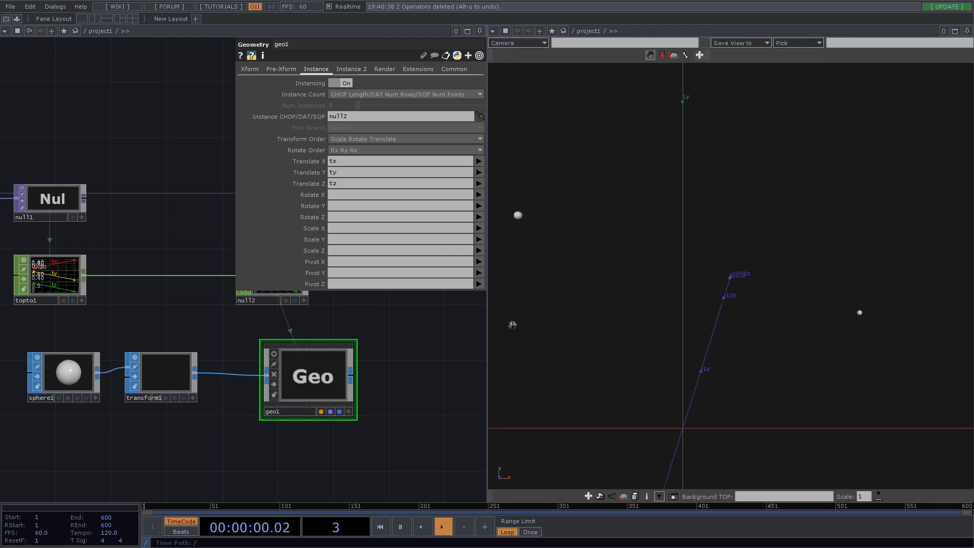
drag(487, 324, 559, 326)
drag(851, 330, 723, 323)
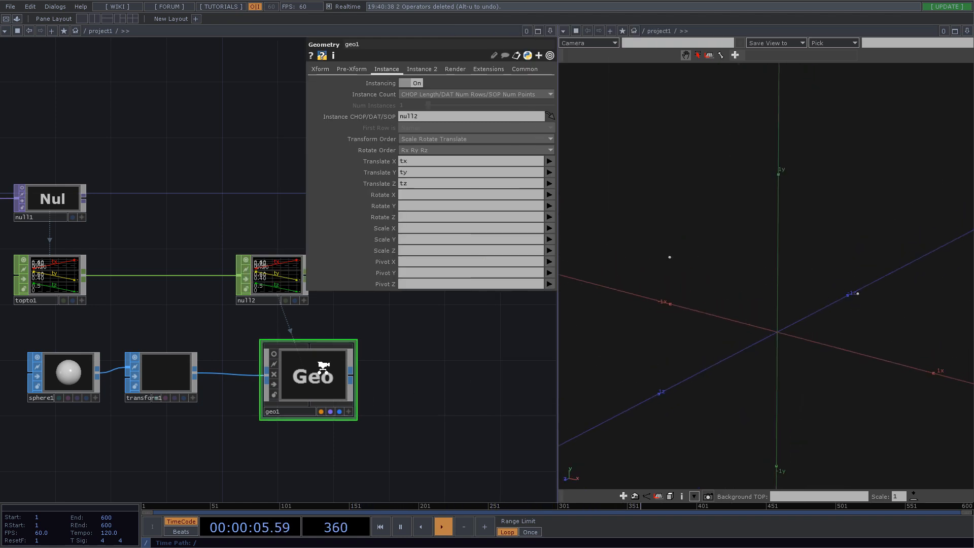
Move the Noise TOP further away from the Null TOP to leave room for another node between them.
scroll(324, 367, down, 5)
scroll(133, 287, up, 4)
scroll(93, 271, up, 1)
drag(69, 268, 163, 285)
right_drag(65, 311, 260, 423)
click(170, 375)
drag(170, 375, 86, 377)
drag(226, 305, 416, 304)
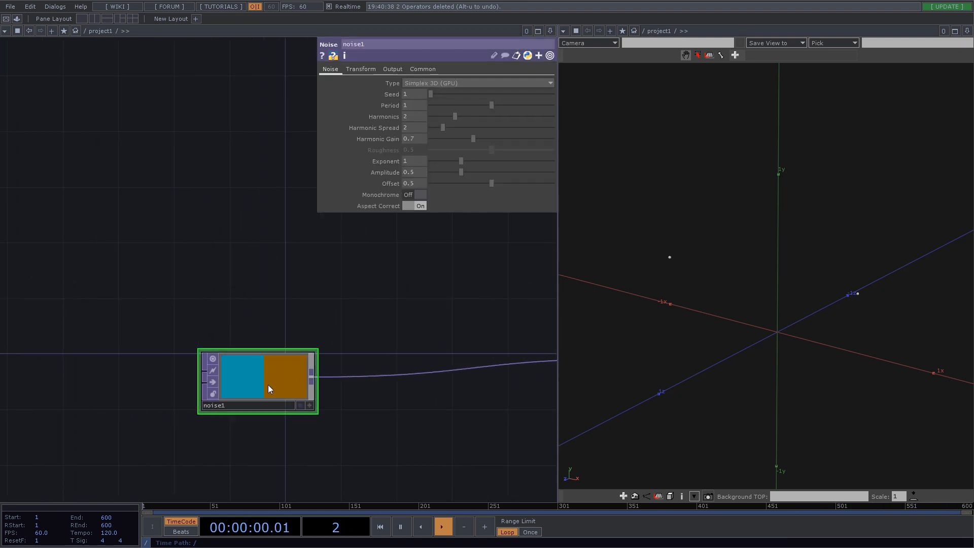
drag(269, 390, 201, 404)
drag(243, 336, 172, 296)
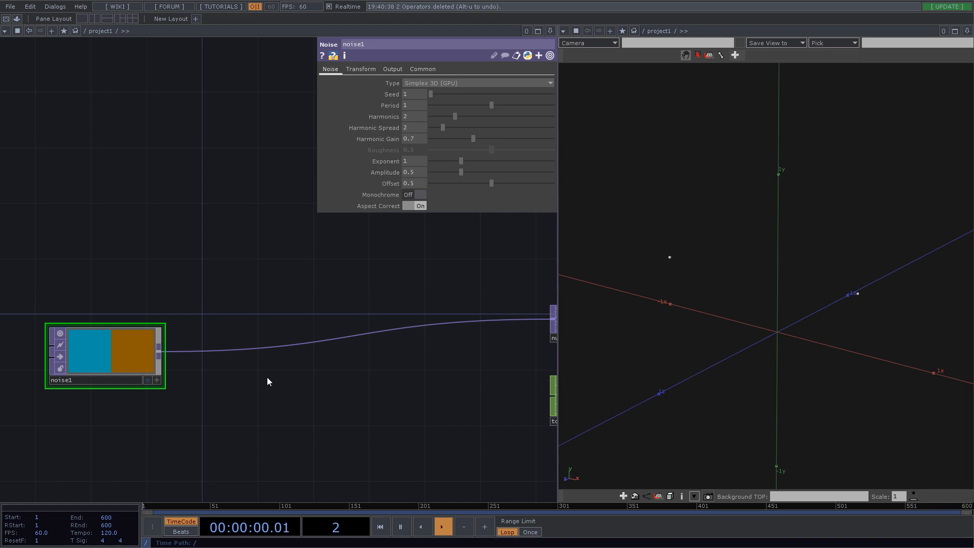
Insert a Resolution TOP into the connection between the Noise TOP and the Null TOP.
right_click(239, 350)
click(259, 338)
text(res)
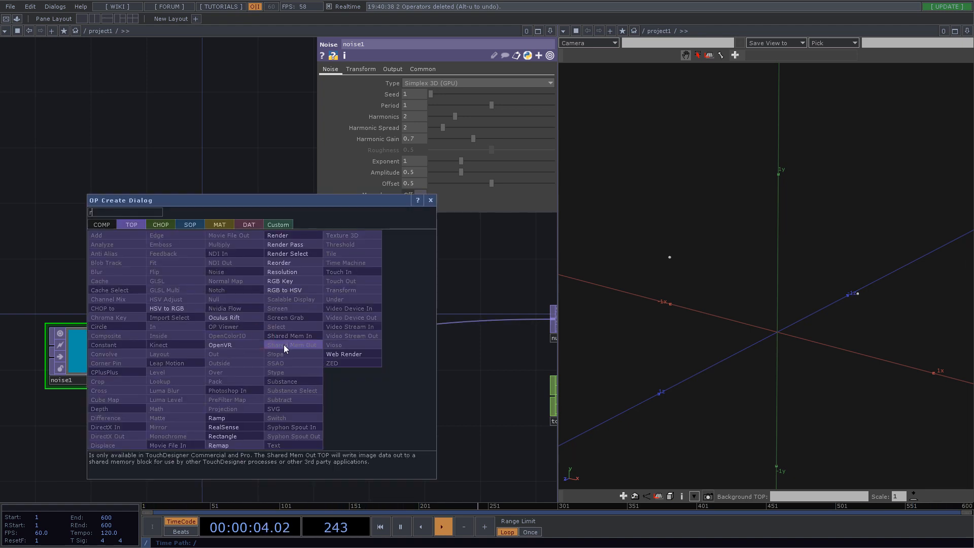
click(292, 274)
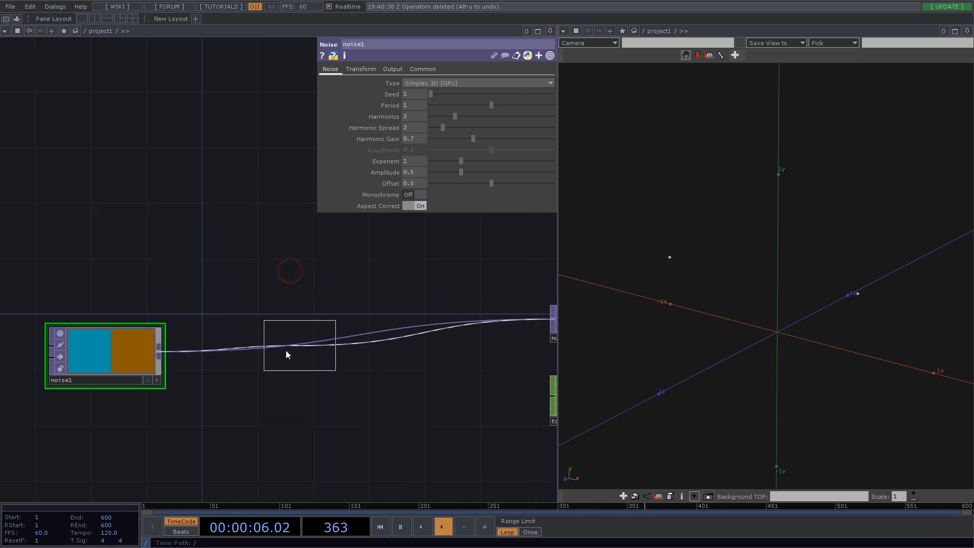
click(254, 358)
click(274, 302)
drag(286, 295, 376, 350)
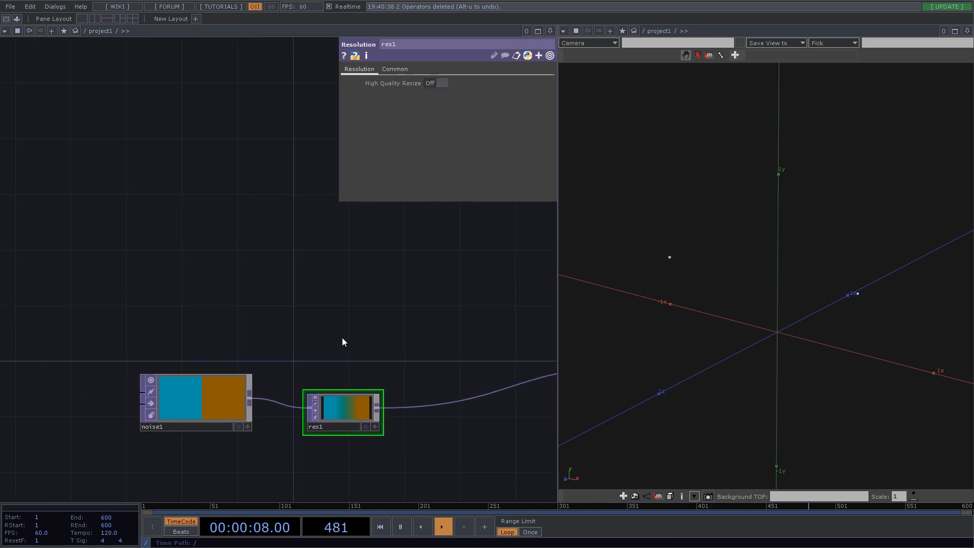
Create a Constant CHOP and place it above the Noise TOP.
double_click(257, 293)
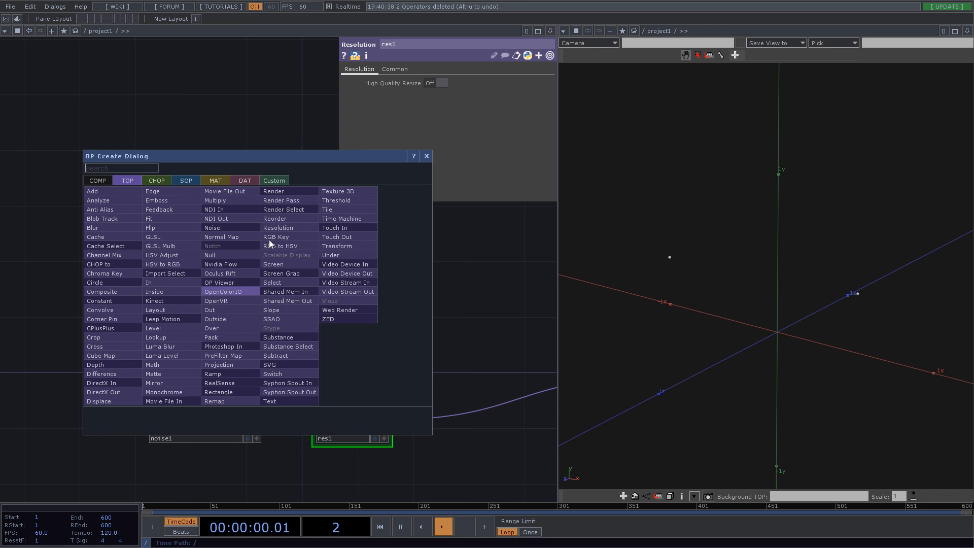
click(158, 181)
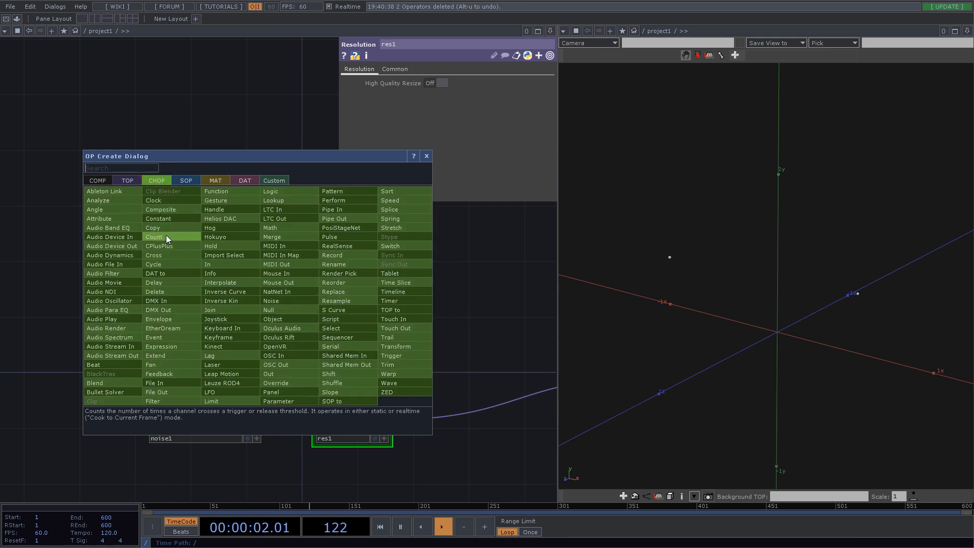
click(167, 219)
click(200, 249)
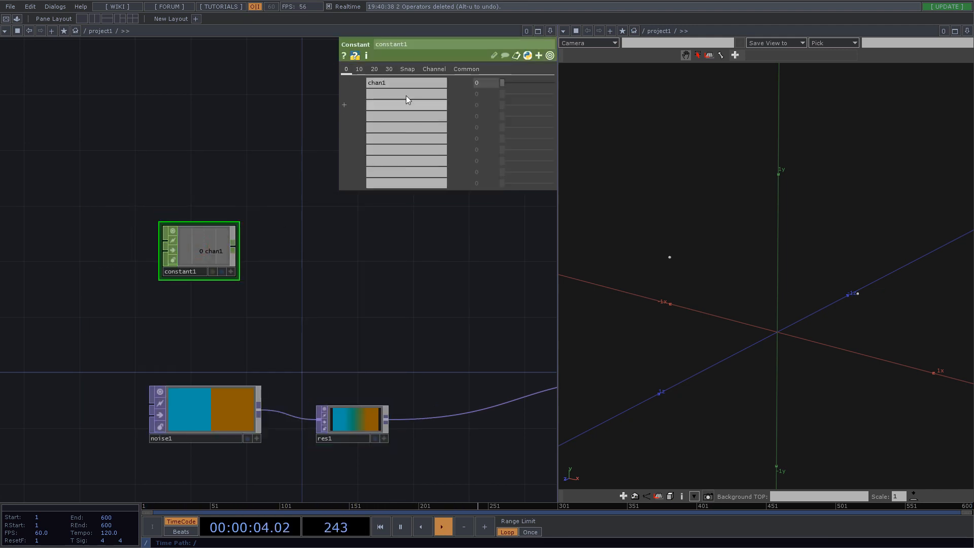
Name the Constant CHOP's first channel lerp and set its value to 16.
click(402, 83)
text(lerp)
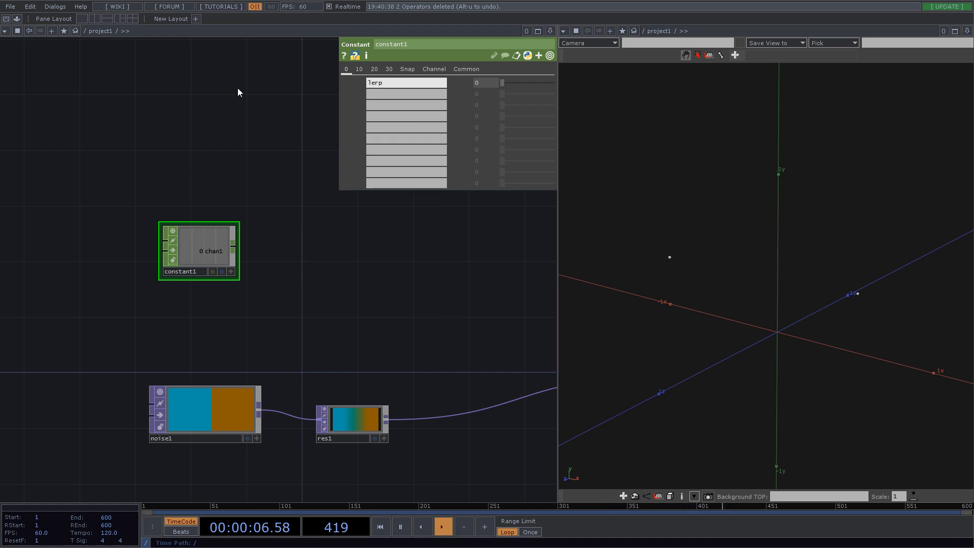
click(269, 200)
click(488, 82)
text(16)
key(Return)
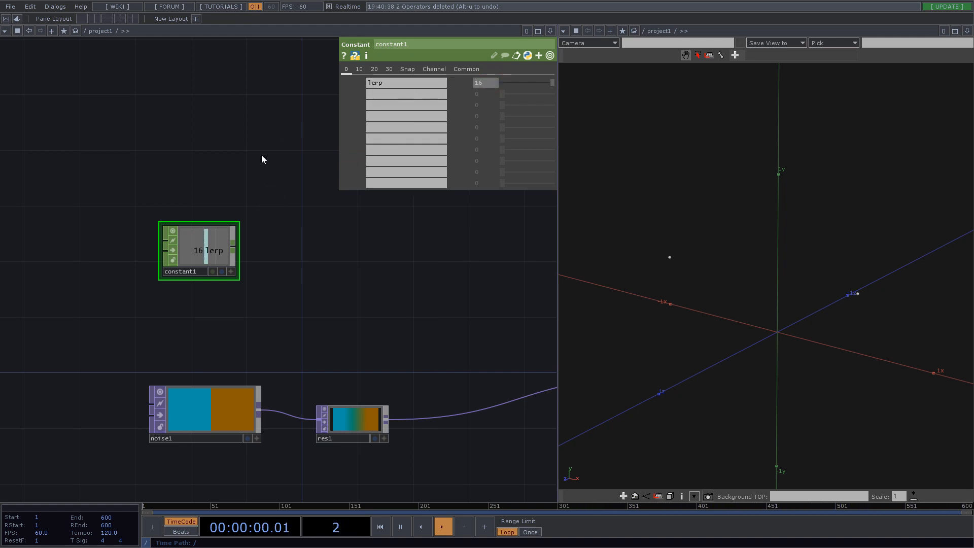
Switch the Resolution TOP to a custom resolution with a height of 1 and shift its node slightly upward.
click(355, 417)
click(395, 69)
click(446, 83)
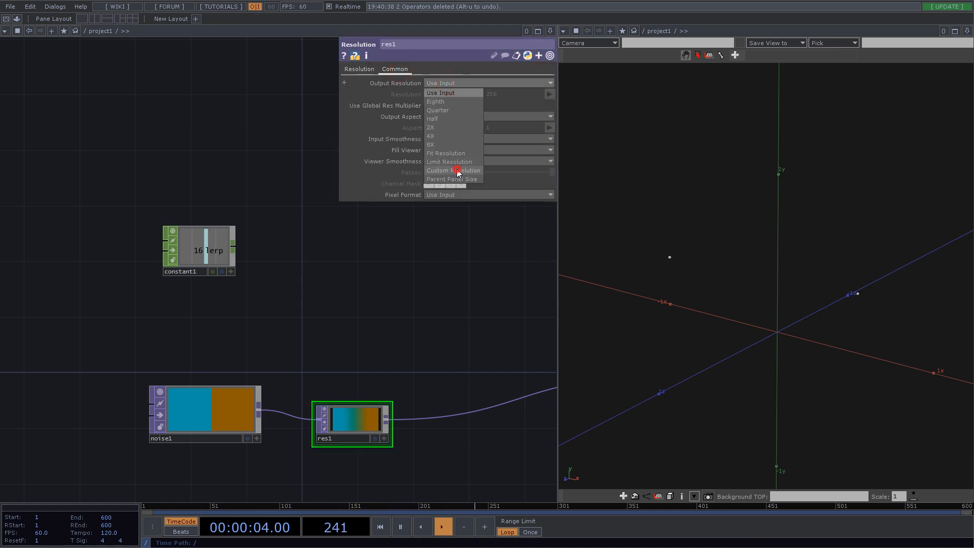
click(455, 170)
text(1)
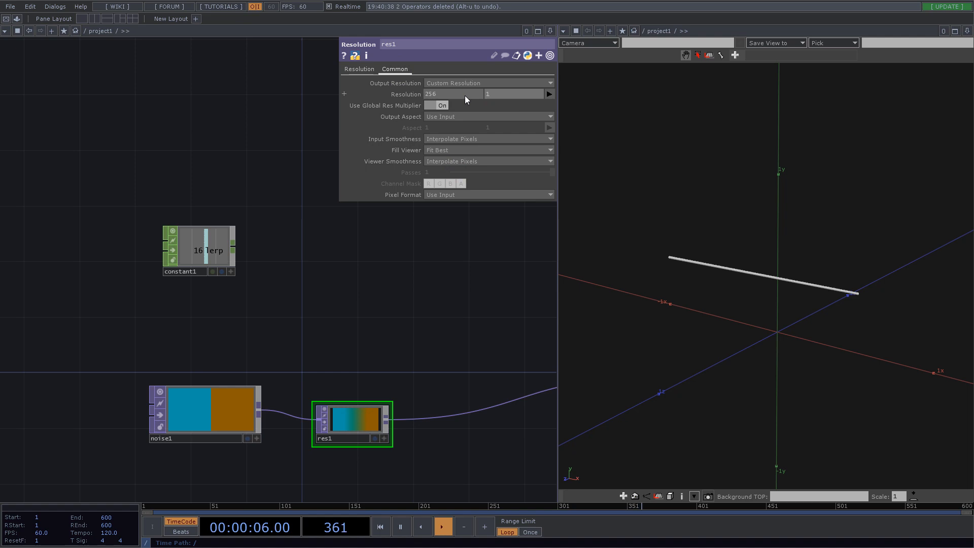
click(354, 422)
drag(355, 425, 369, 411)
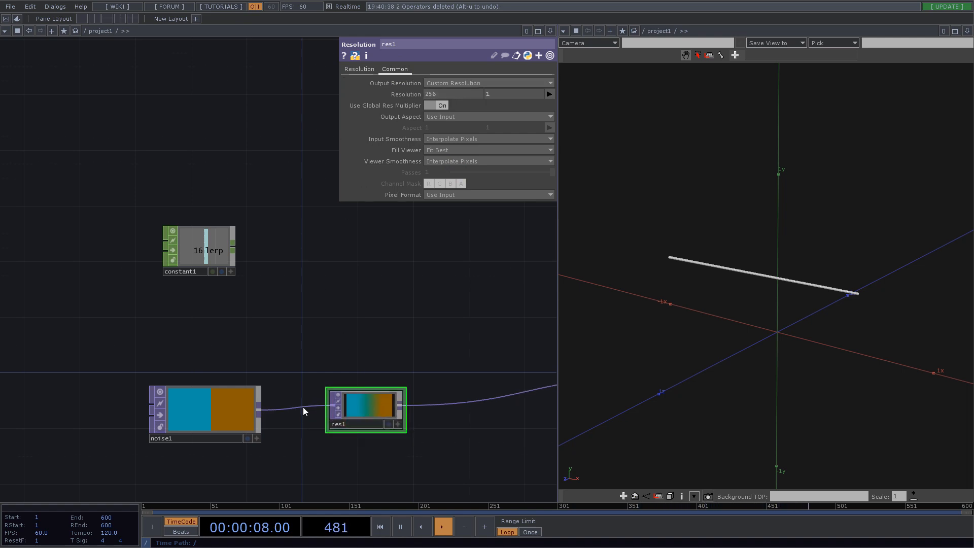
Export the Constant CHOP's lerp channel to the Resolution TOP's resolution width.
click(229, 269)
drag(208, 251, 455, 90)
click(456, 90)
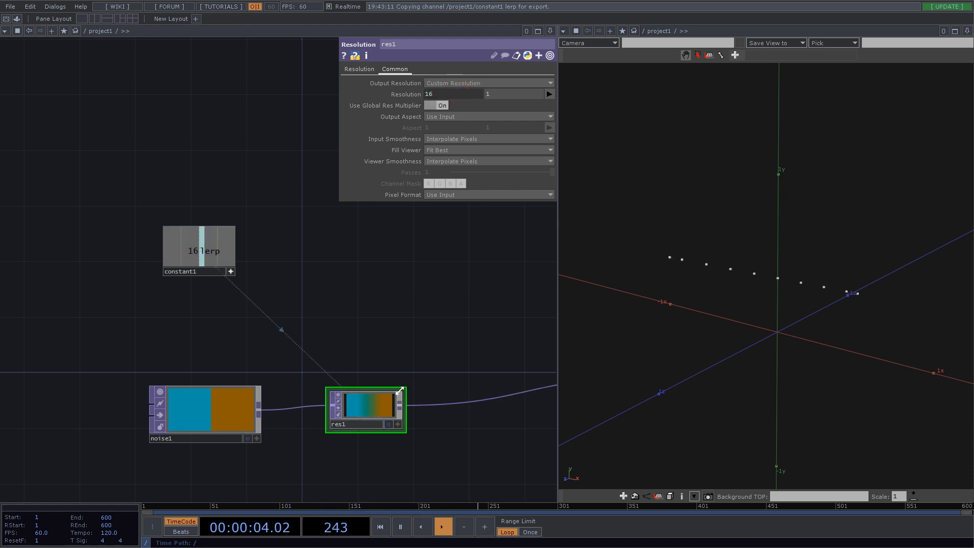
drag(668, 311, 833, 307)
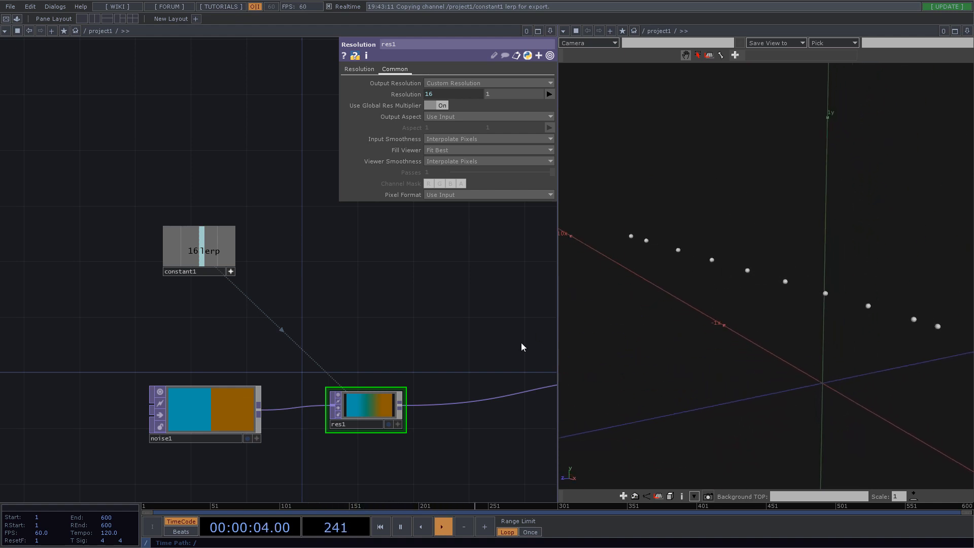
Set the Resolution TOP's output aspect to Resolution and its viewer smoothness to Nearest Pixel.
click(450, 118)
click(447, 134)
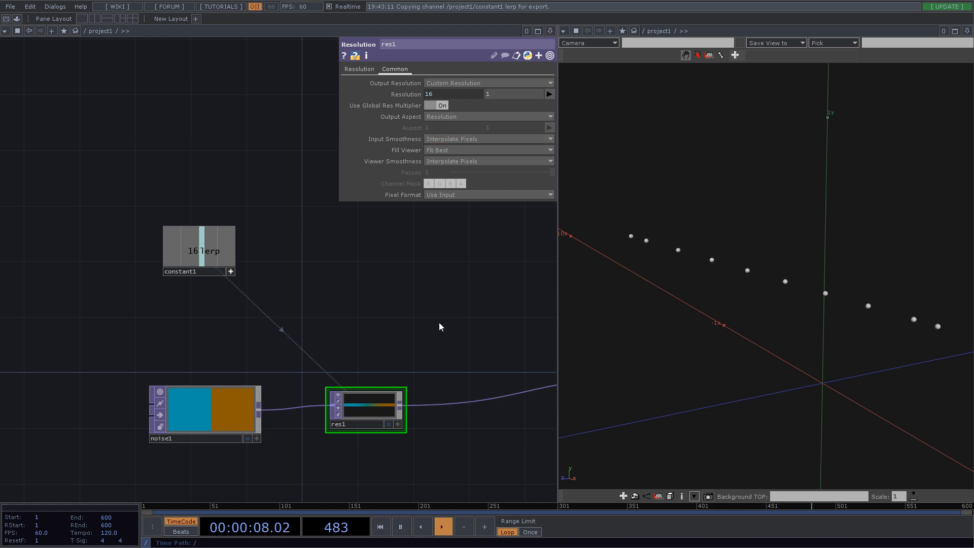
scroll(381, 435, up, 5)
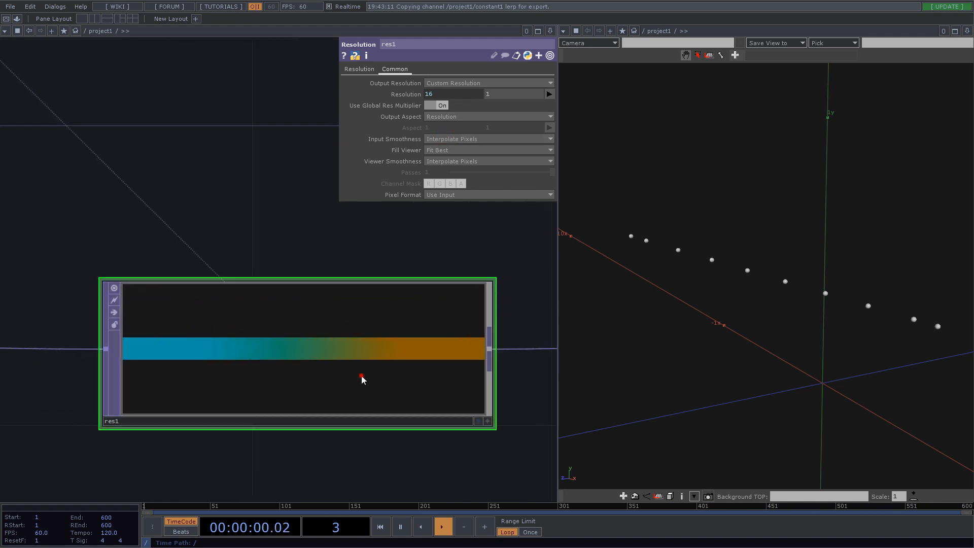
click(435, 160)
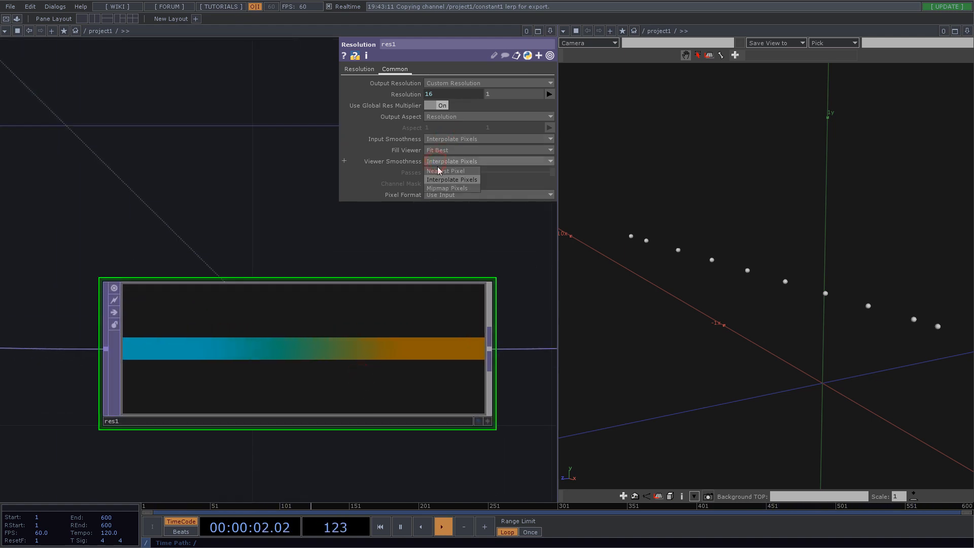
click(447, 171)
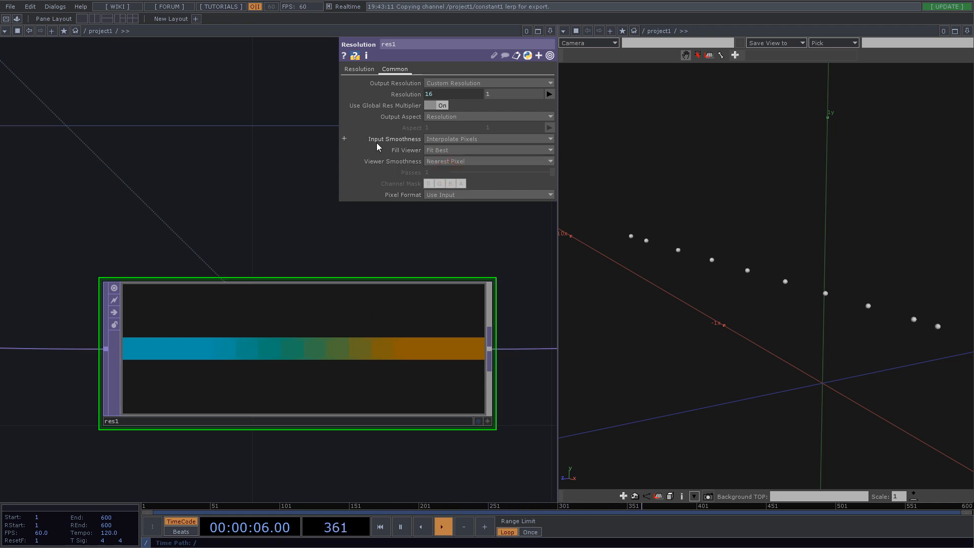
Try Nearest Pixel as the Resolution TOP's input smoothness, and return it to Interpolate Pixels.
click(439, 140)
click(442, 149)
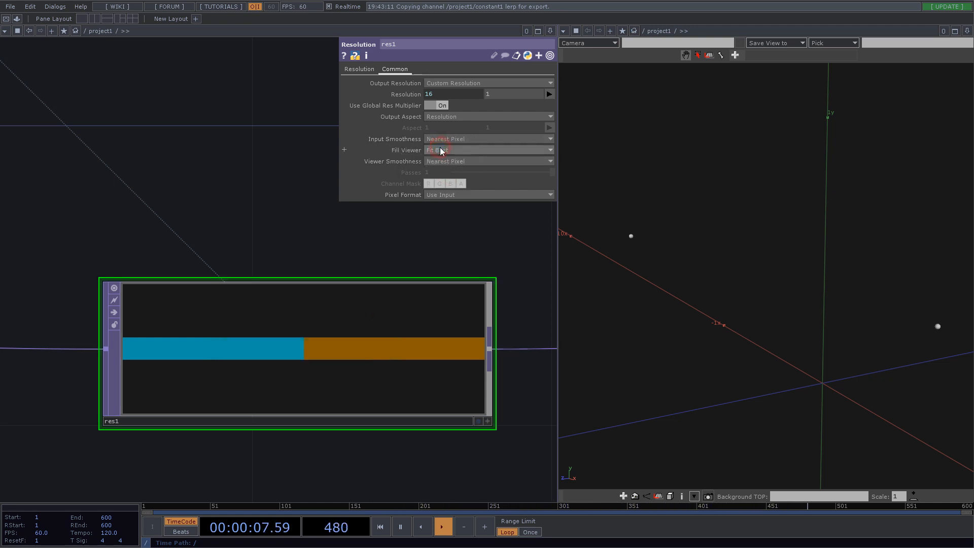
scroll(325, 374, down, 5)
scroll(325, 372, up, 5)
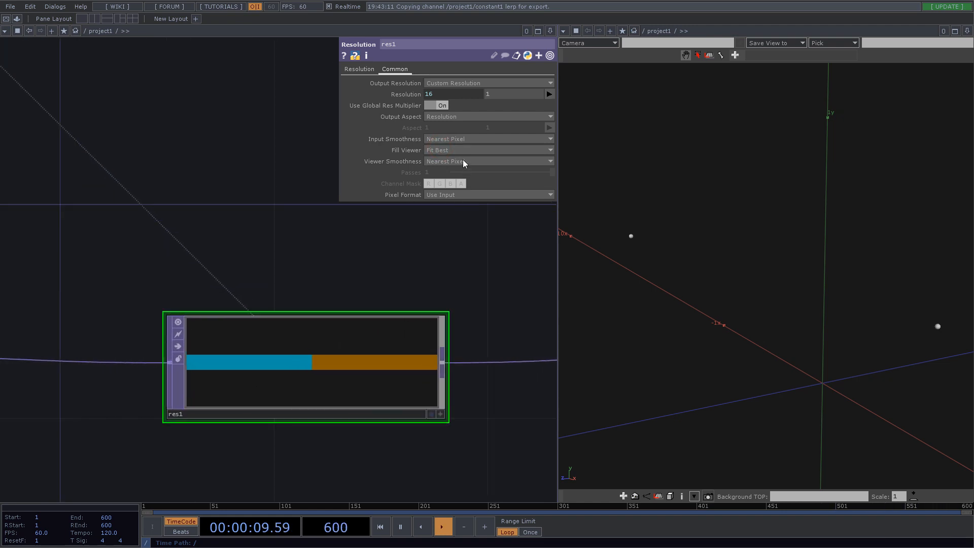
click(443, 140)
click(447, 158)
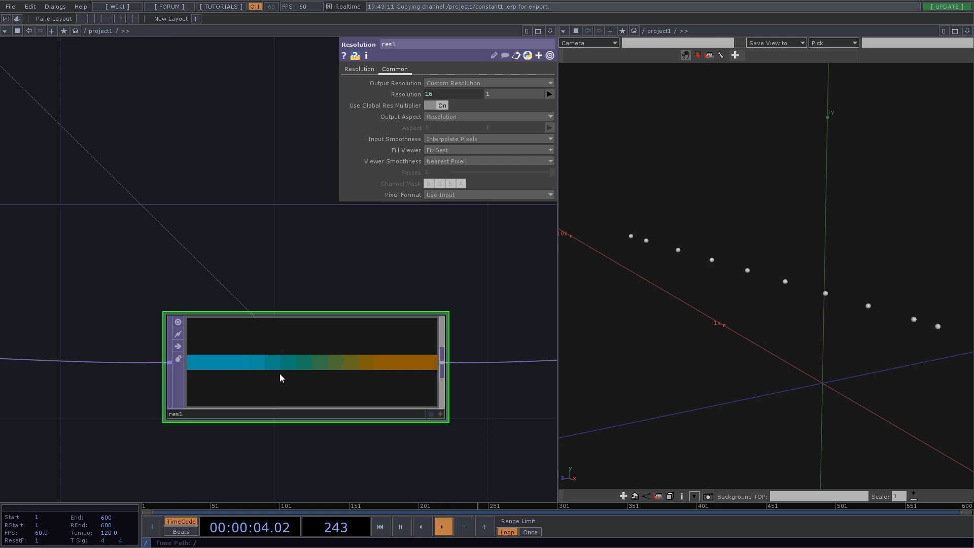
Examine the interpolated pixel strip in the Resolution TOP's viewer up close and within the surrounding network.
scroll(274, 378, down, 2)
scroll(260, 380, up, 5)
drag(303, 228, 189, 235)
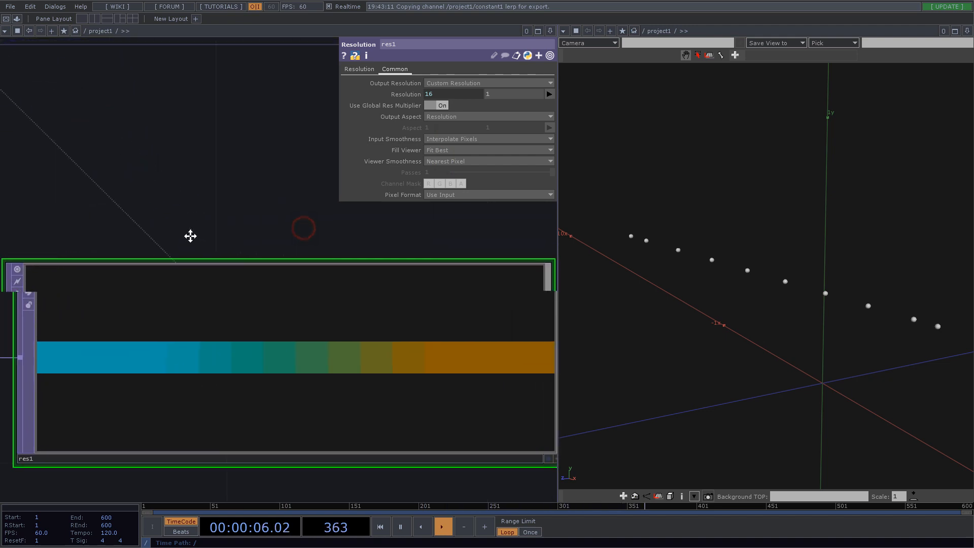
scroll(200, 356, down, 3)
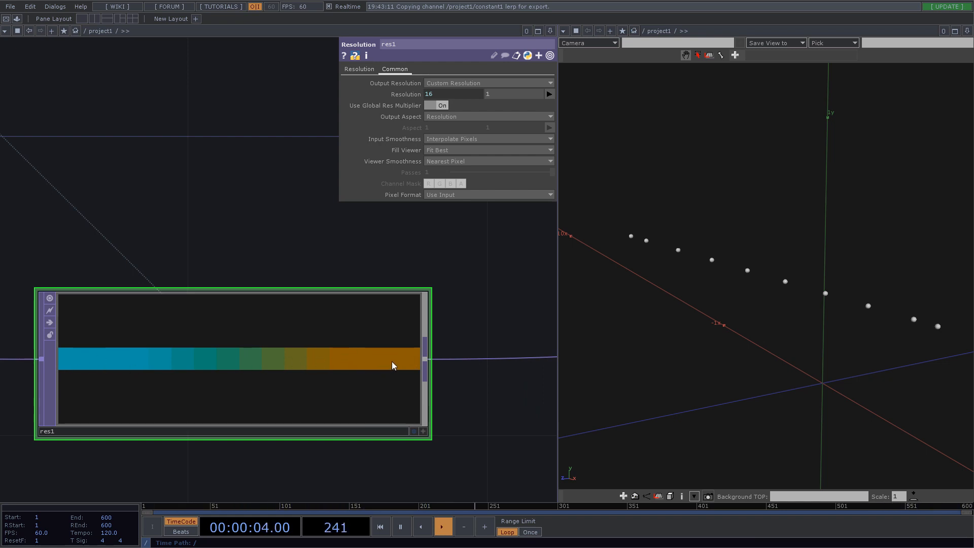
scroll(324, 353, down, 3)
drag(262, 263, 360, 309)
scroll(361, 308, down, 3)
drag(130, 127, 304, 225)
Double the Resolution TOP's width by adding *2 to its lerp channel expression.
click(366, 353)
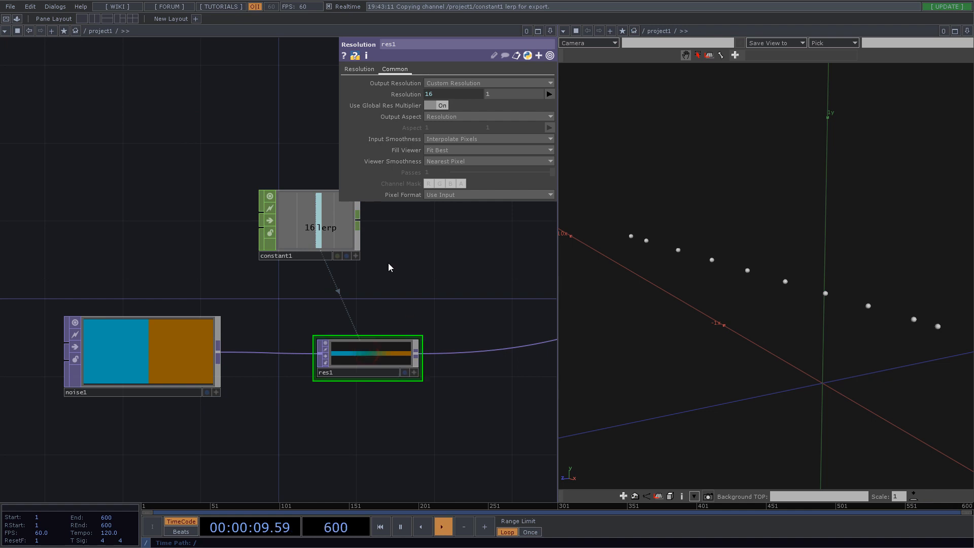
drag(393, 256, 275, 308)
click(440, 95)
click(504, 104)
text(*)
text(2)
key(Return)
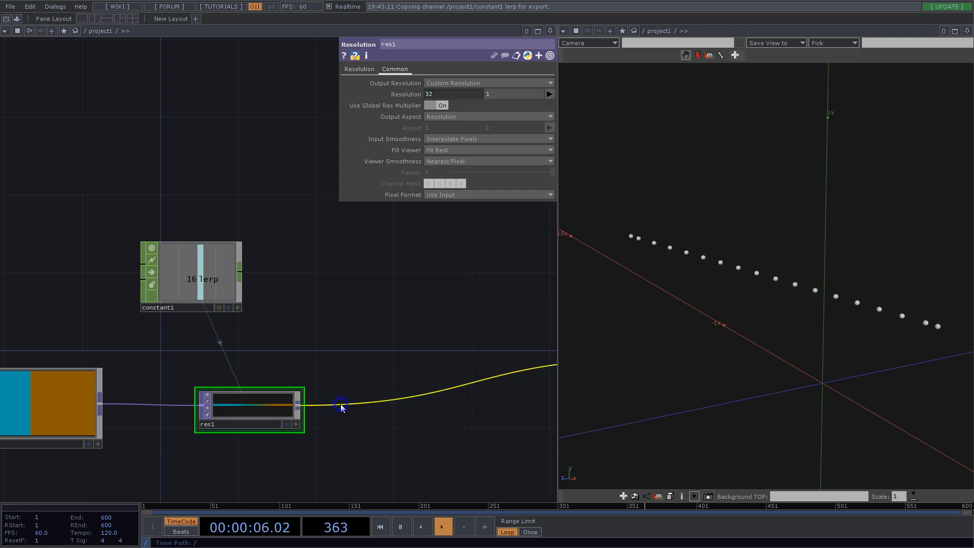
Insert a Crop TOP on the wire right after the Resolution TOP.
right_click(342, 403)
click(360, 392)
text(cro)
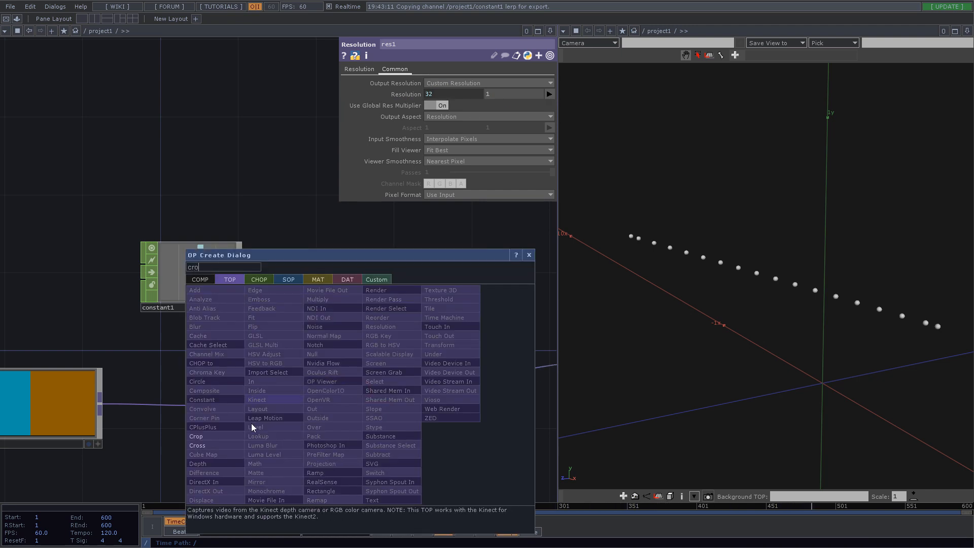
click(212, 443)
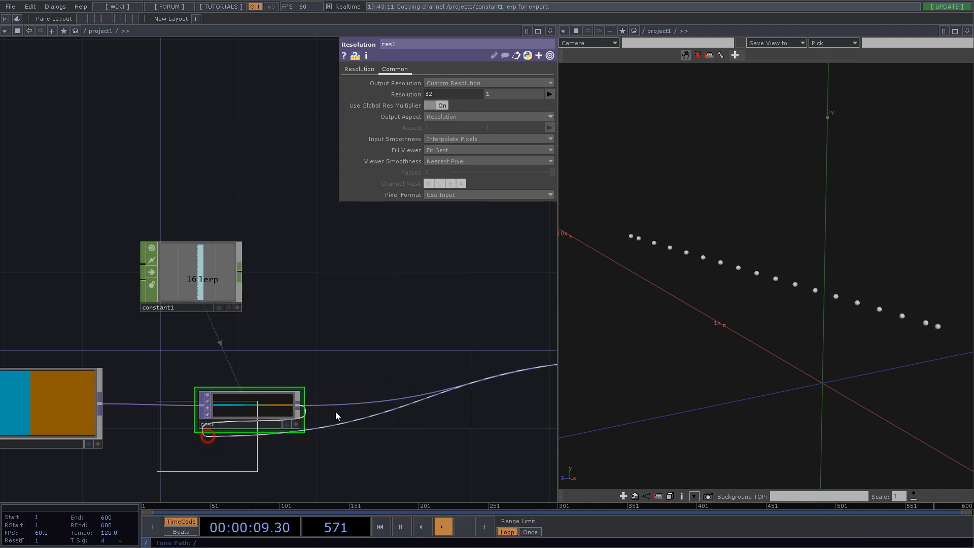
click(385, 409)
drag(389, 407, 410, 407)
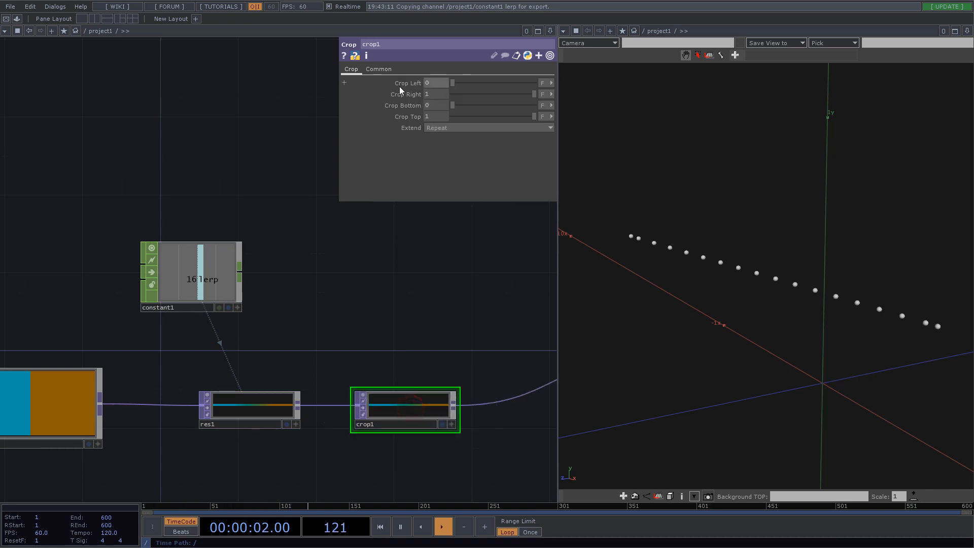
Switch the Crop TOP's left and right crop units from fraction to pixels.
click(547, 83)
click(544, 93)
click(547, 95)
click(550, 103)
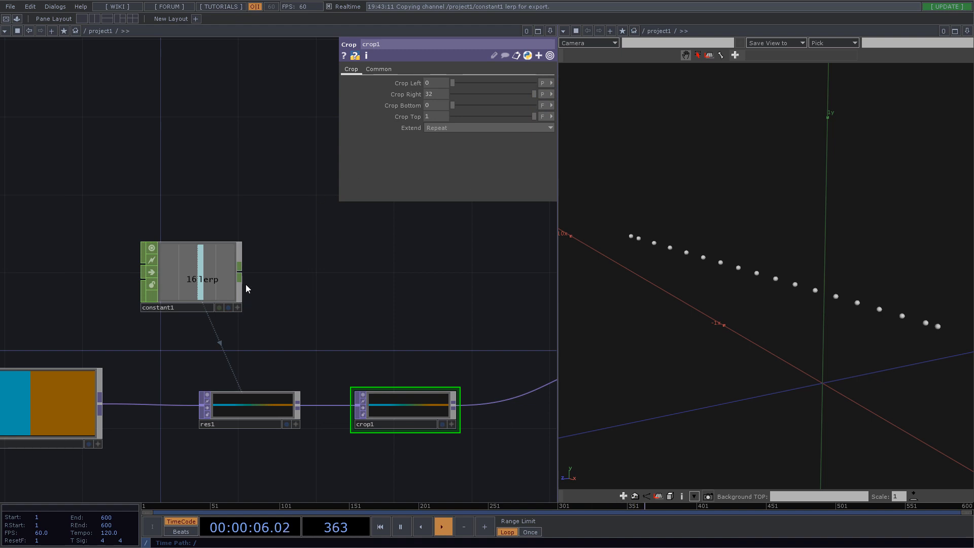
Reference the Constant CHOP's lerp channel in Crop Left and divide it by 2.
click(237, 308)
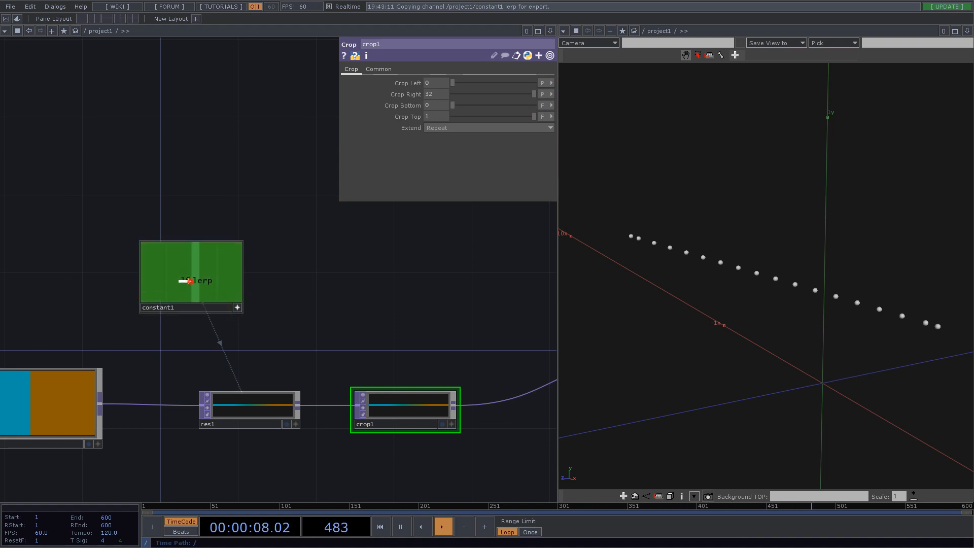
right_click(437, 87)
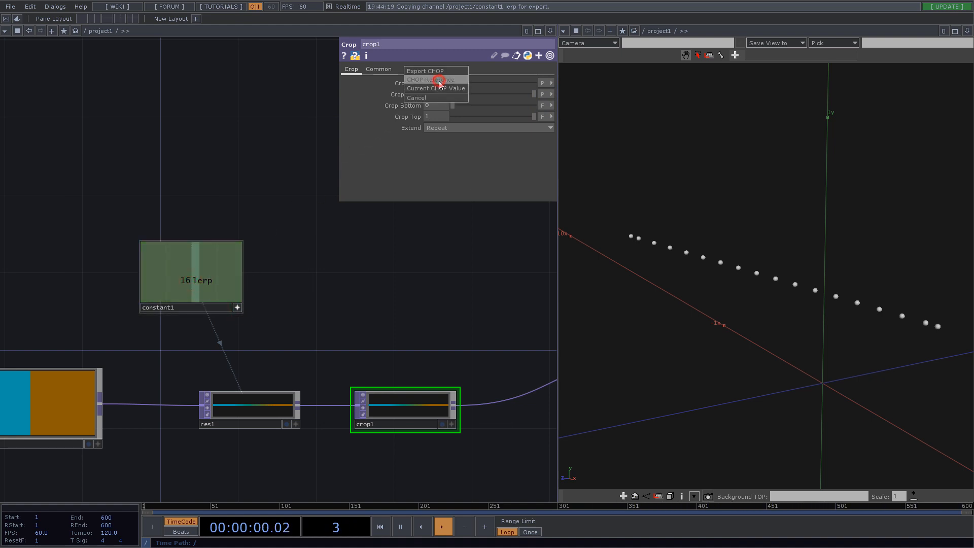
click(435, 81)
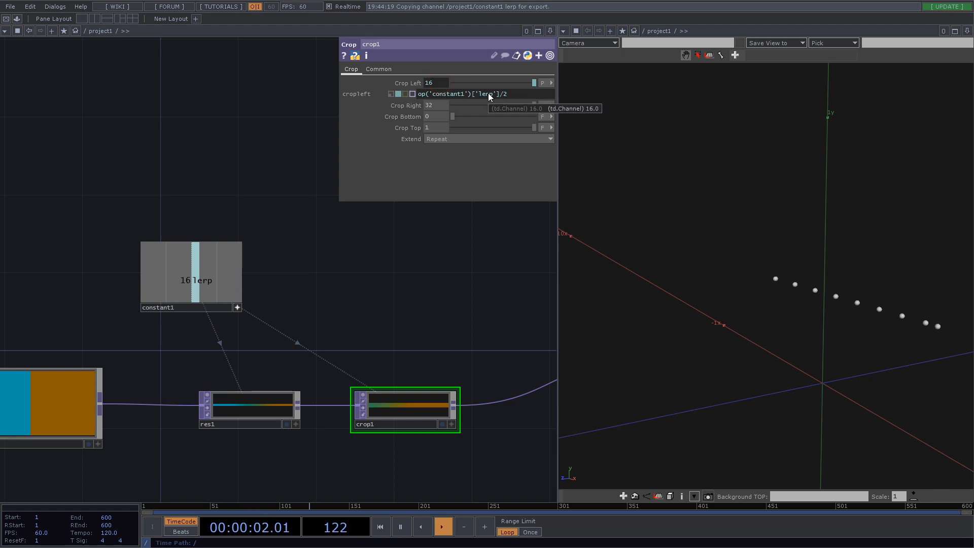
text(/2)
key(Return)
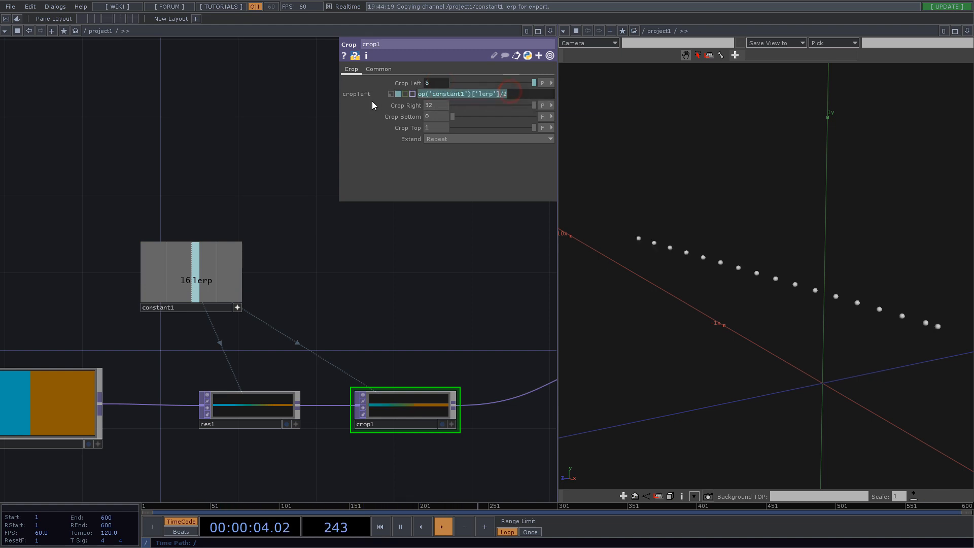
Set Crop Right to the expression op('constant1')['lerp']*2-op('constant1')['lerp']/2.
click(443, 105)
click(443, 95)
text(op('constant1')['lerp']/2)
click(439, 96)
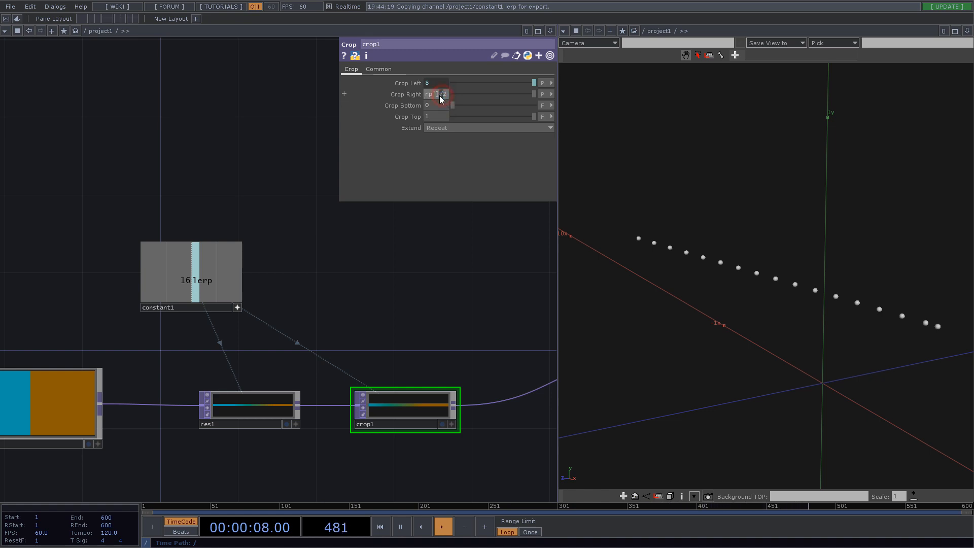
key(BackSpace)
text(*2-)
key(Return)
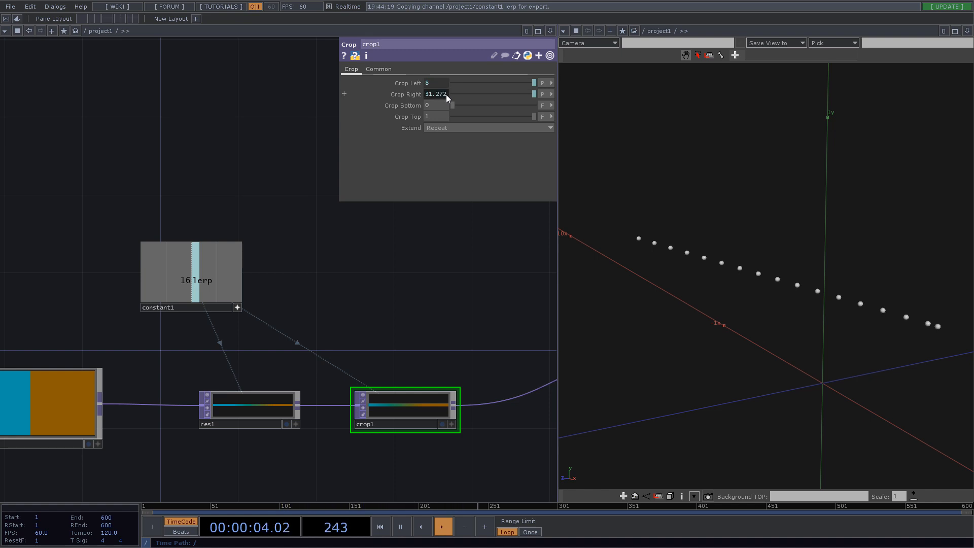
click(439, 97)
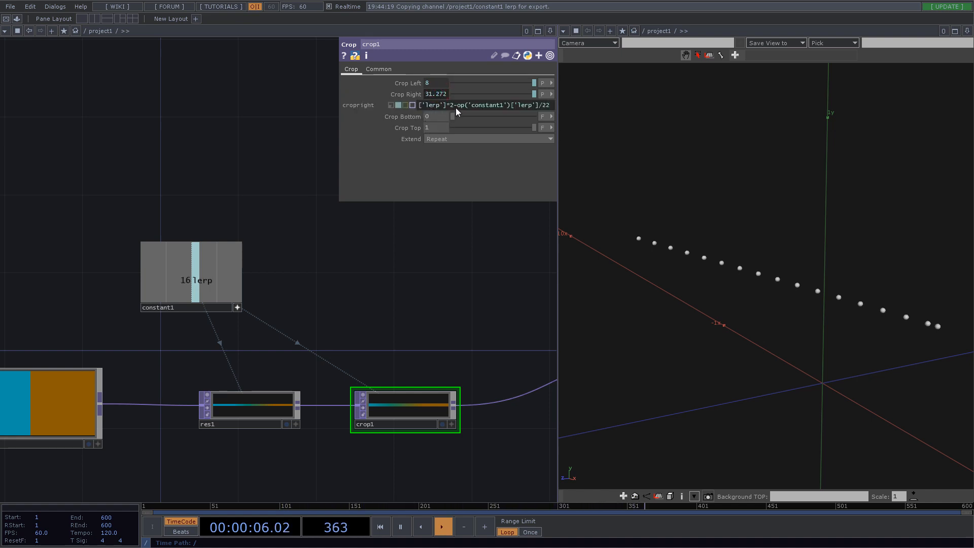
double_click(459, 106)
click(546, 107)
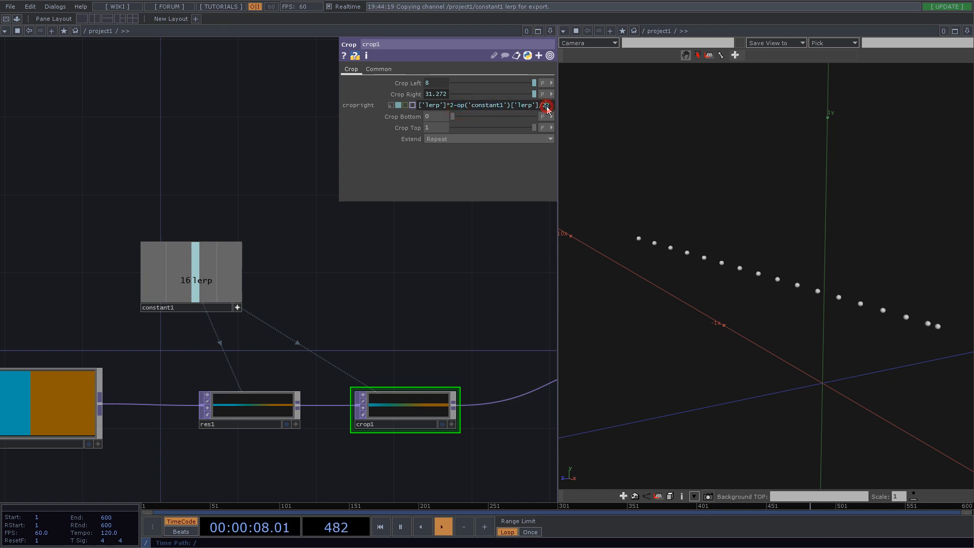
key(Return)
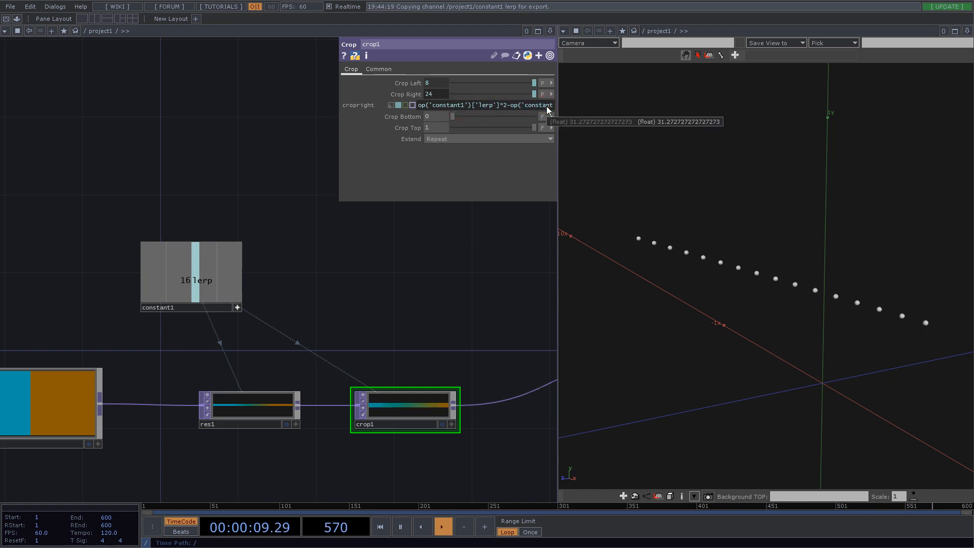
click(491, 271)
Set the Constant CHOP's lerp value to 38 with the sphere line viewed from another angle.
drag(823, 305, 768, 315)
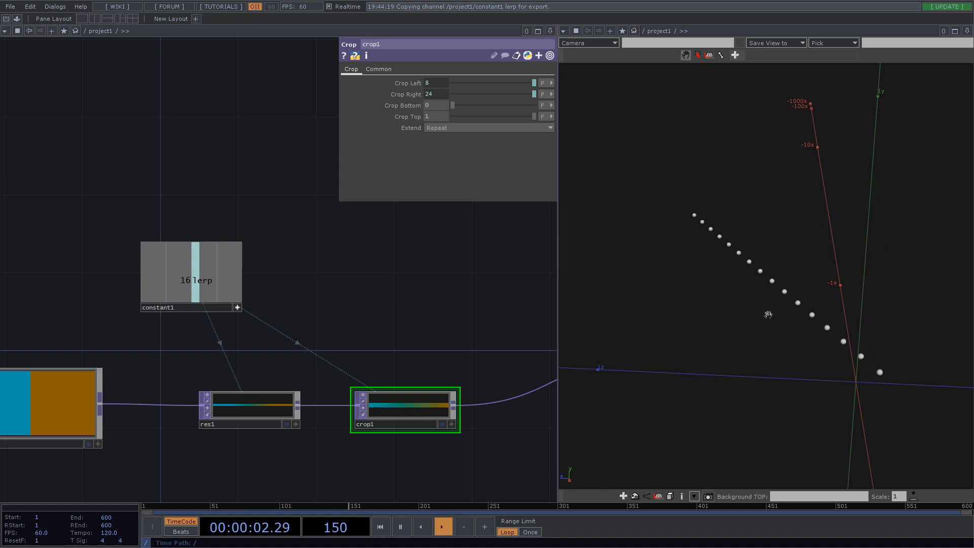
click(219, 276)
middle_drag(482, 85, 483, 68)
Move the Noise, Constant, Resolution and Crop nodes away from the rest, and shift the entire network upward.
scroll(261, 327, down, 6)
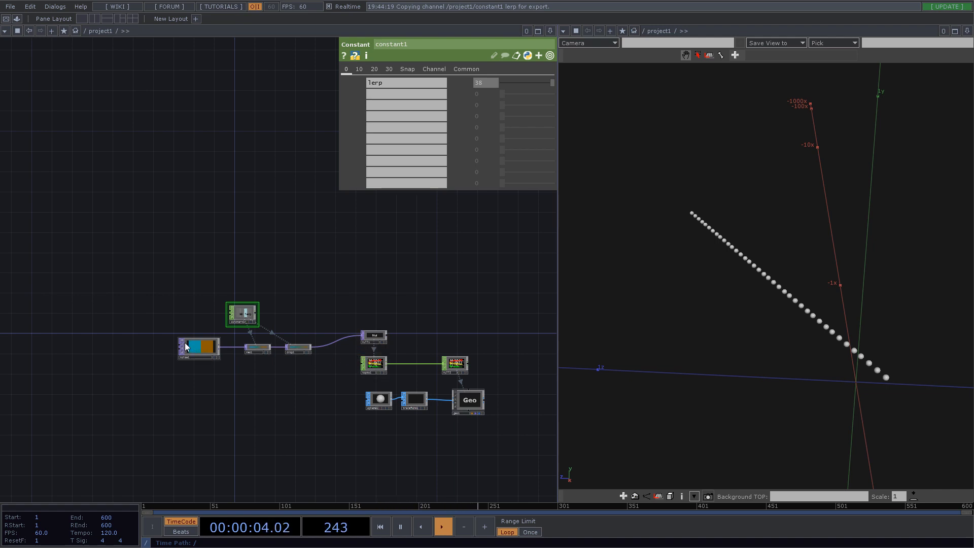
drag(152, 261, 255, 309)
drag(137, 228, 501, 437)
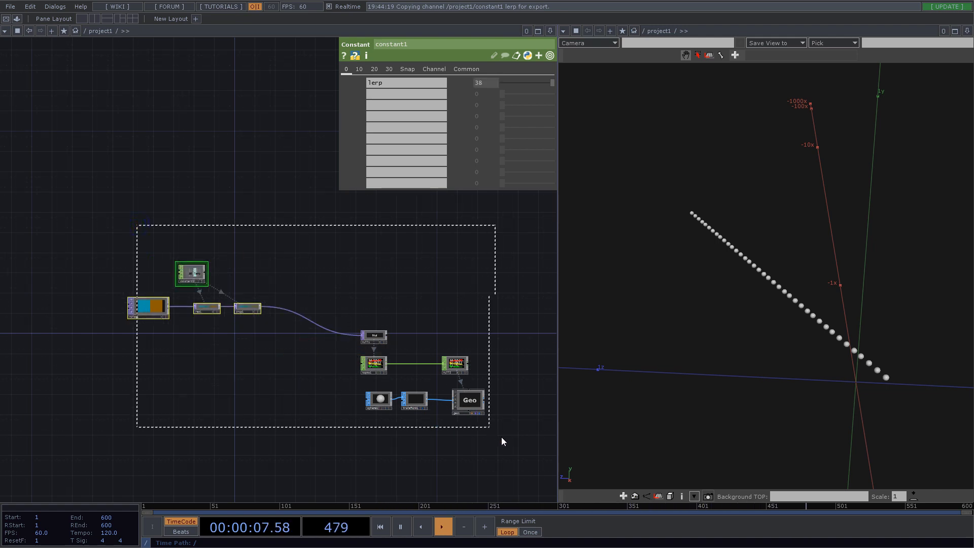
drag(469, 401, 429, 274)
drag(380, 358, 393, 308)
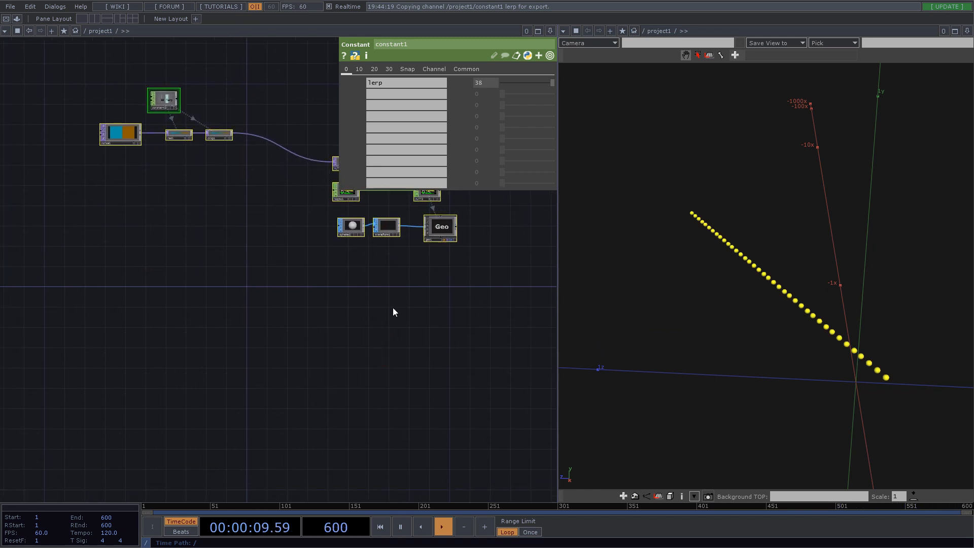
Turn off the display of the Geometry COMP's instanced spheres.
scroll(462, 206, up, 3)
drag(494, 248, 488, 340)
scroll(441, 337, up, 6)
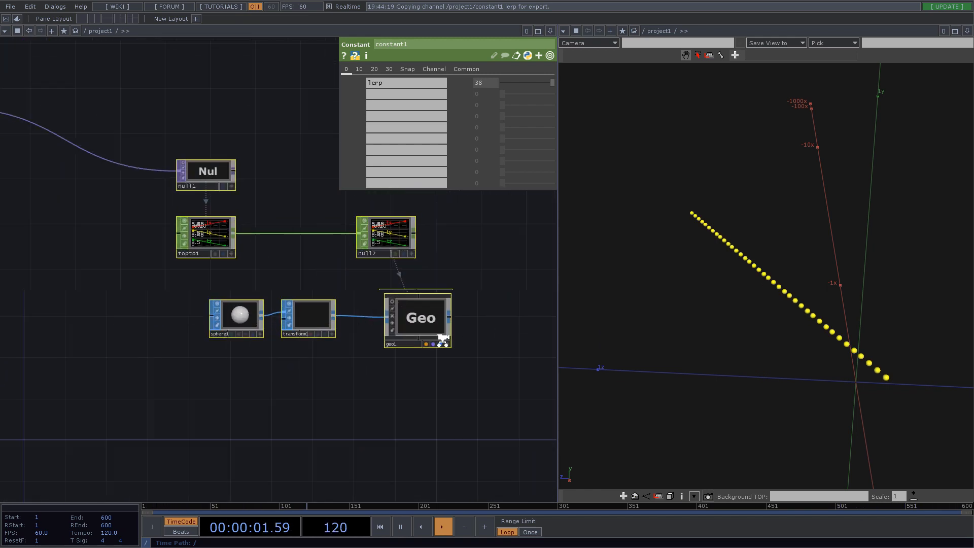
click(432, 346)
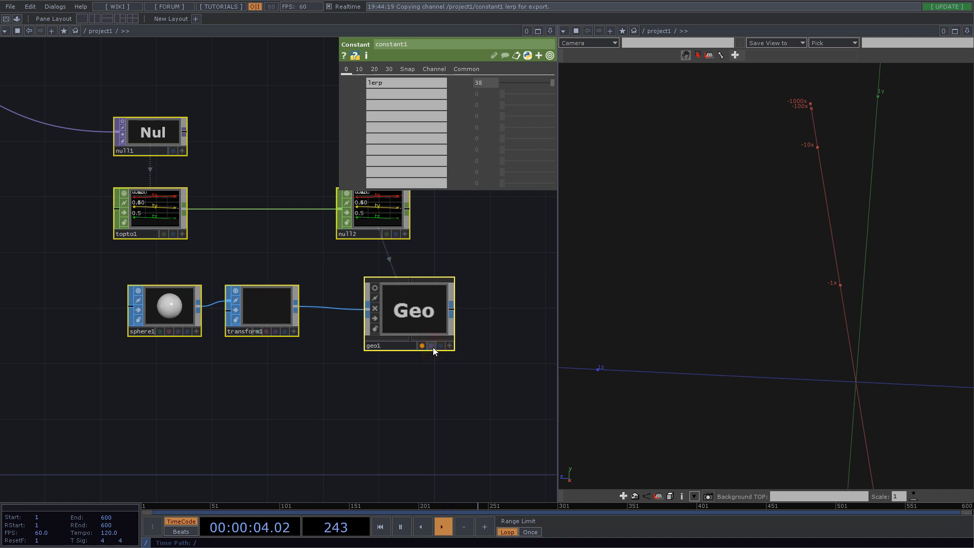
Add a second Noise TOP in the empty area below the existing network.
scroll(434, 349, down, 8)
key(Tab)
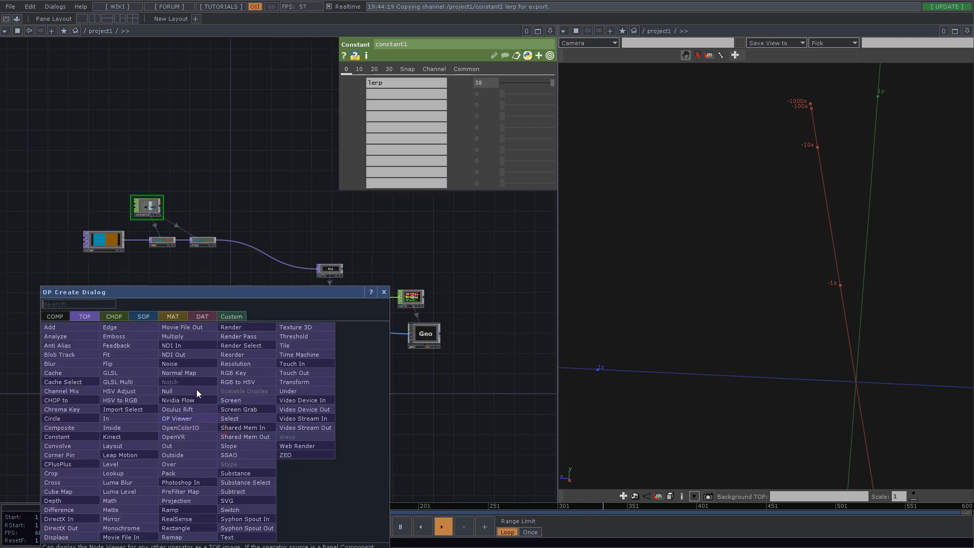
click(175, 363)
click(244, 407)
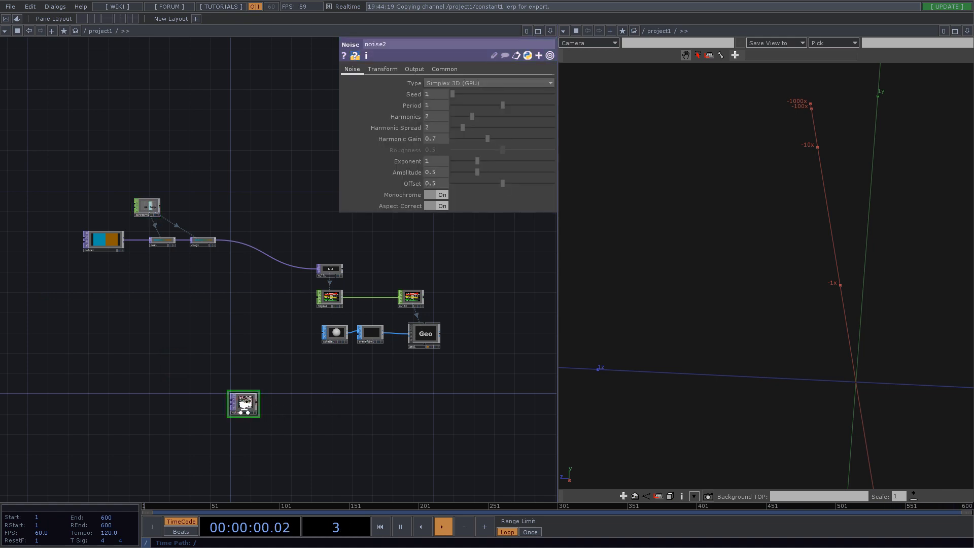
scroll(244, 407, up, 5)
scroll(281, 401, down, 5)
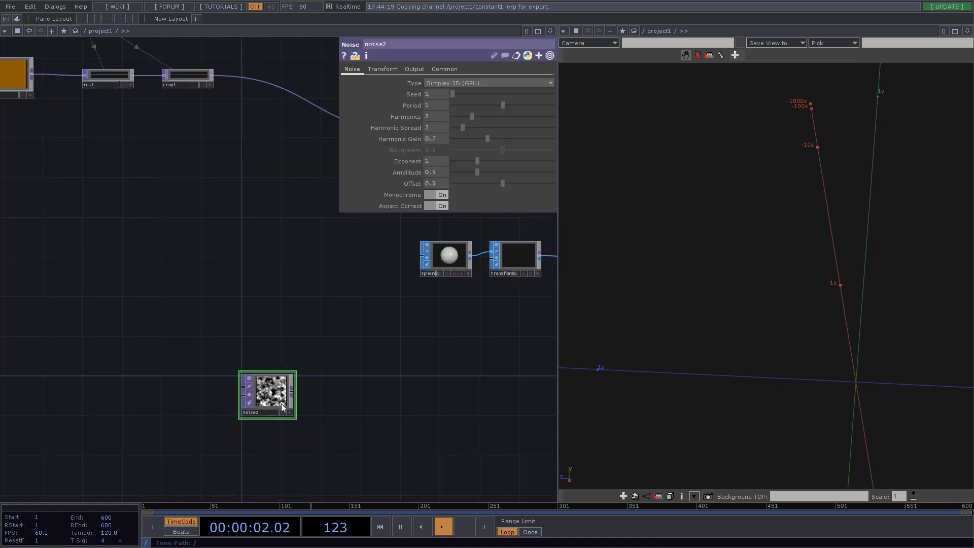
Add a second channel named res with a value of 128 to the Constant CHOP.
drag(185, 276, 325, 346)
click(243, 161)
mouse_move(266, 117)
mouse_down()
mouse_move(240, 328)
mouse_move(195, 297)
mouse_move(193, 326)
mouse_up()
scroll(203, 407, up, 5)
click(222, 352)
drag(278, 251, 355, 225)
scroll(262, 270, down, 3)
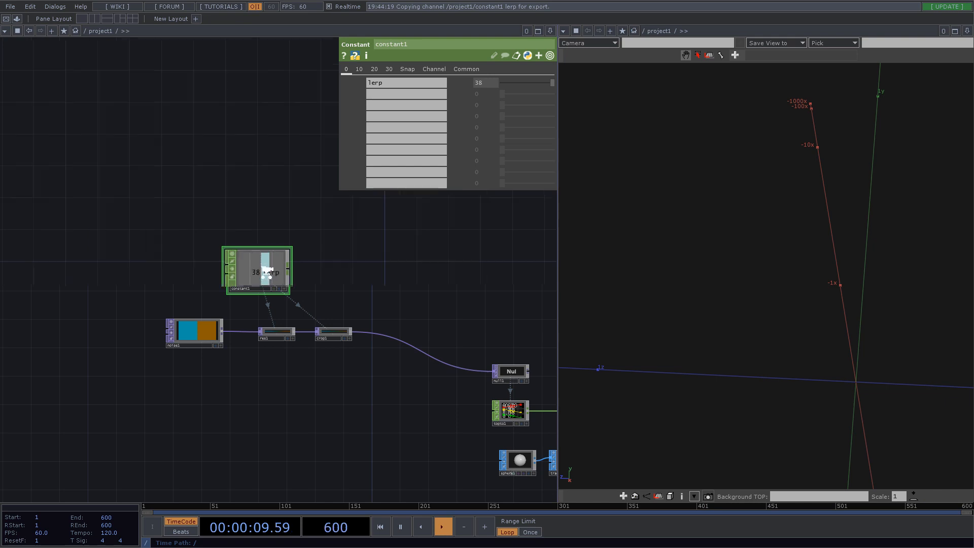
scroll(263, 270, up, 2)
click(394, 96)
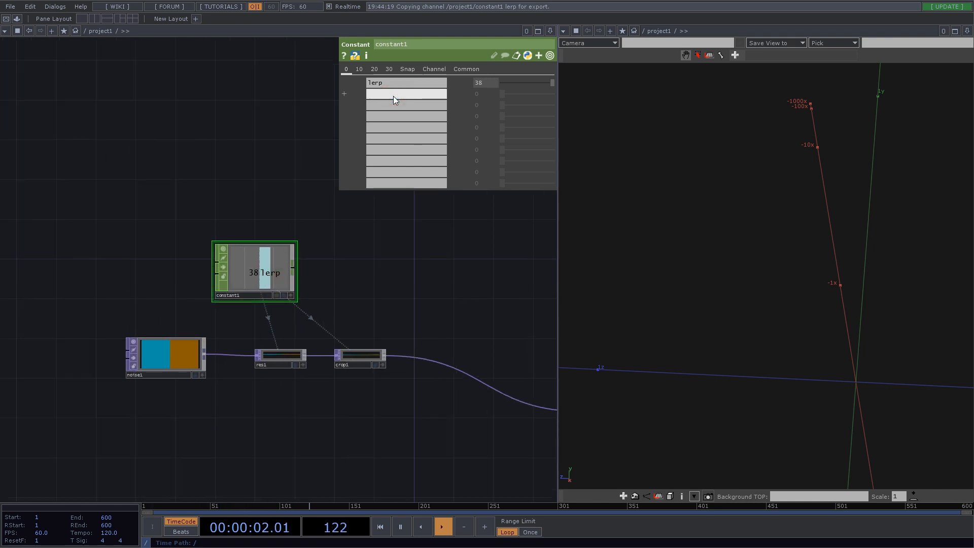
text(res)
click(486, 94)
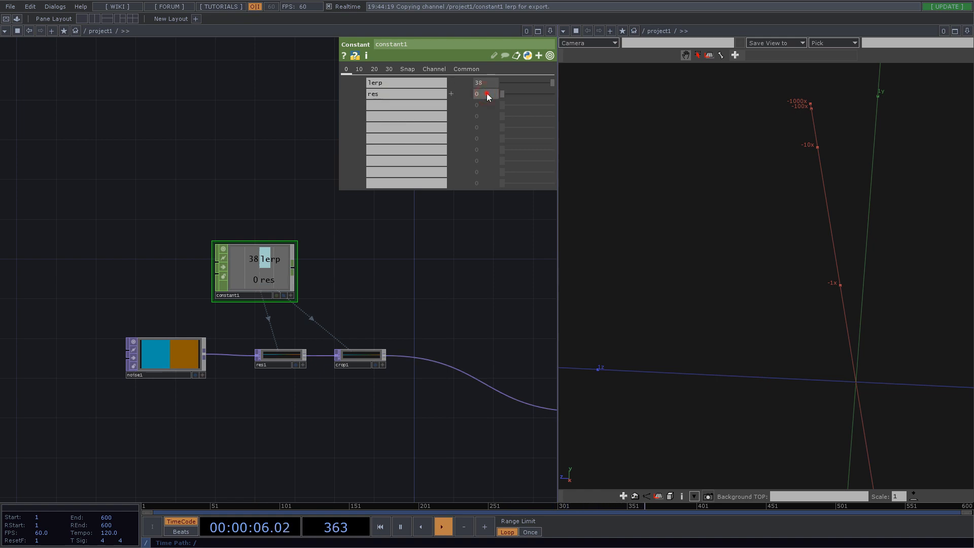
text(128)
key(Return)
Move the Null, TOP to CHOP, Sphere, Transform and Geometry nodes together, up closer to the Crop TOP.
scroll(138, 331, down, 3)
drag(282, 293, 259, 202)
scroll(255, 283, up, 2)
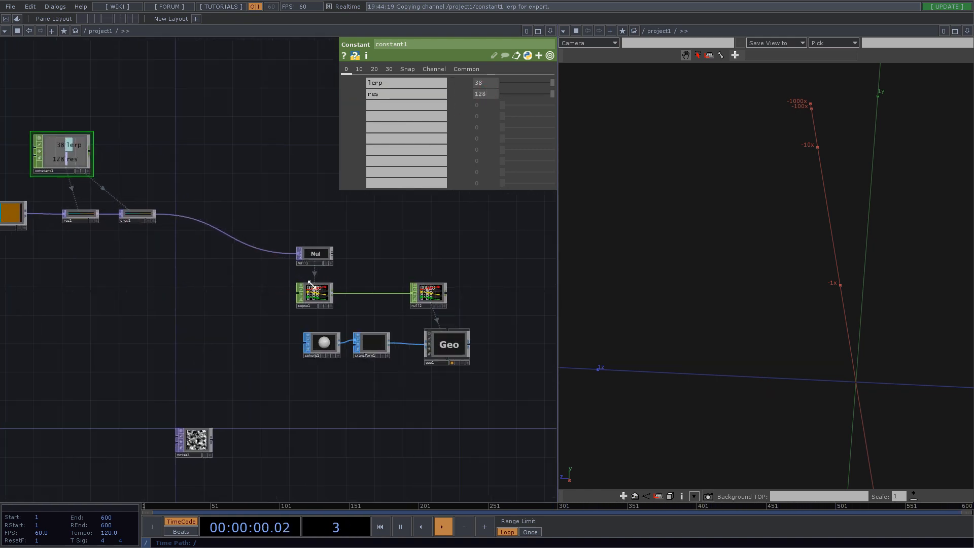
drag(508, 387, 285, 218)
click(312, 254)
drag(312, 254, 276, 171)
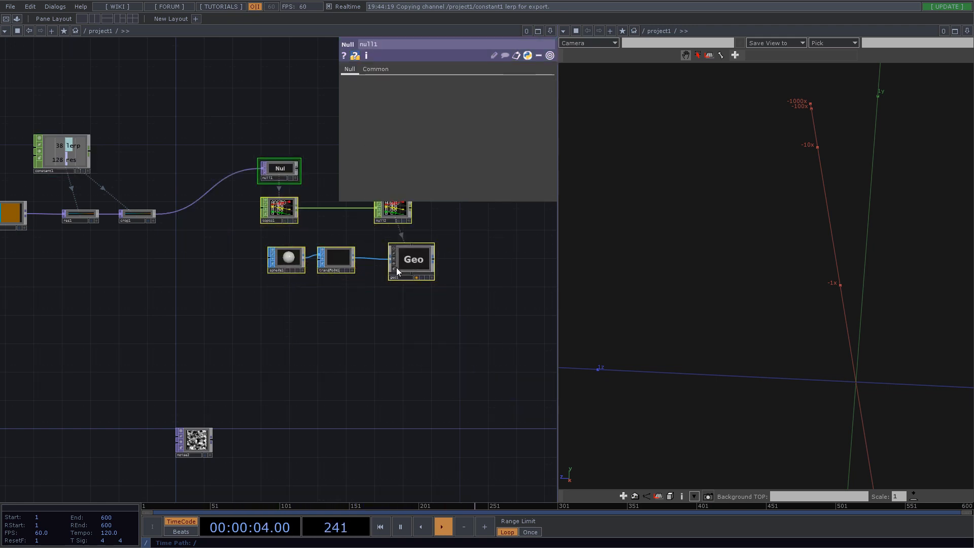
Link the Constant CHOP's res channel to the second Noise TOP's resolution width and height.
scroll(394, 264, up, 3)
scroll(388, 248, down, 5)
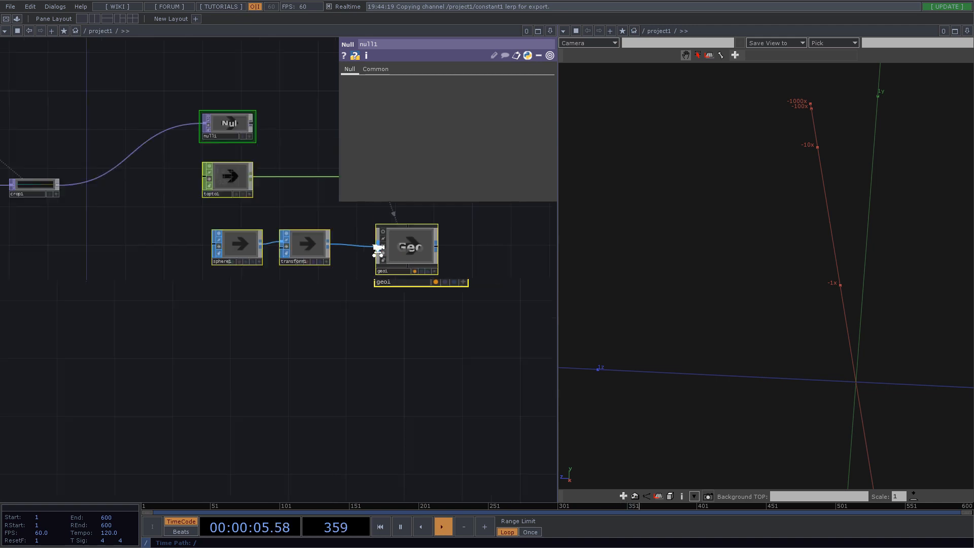
drag(292, 314, 264, 307)
scroll(243, 239, up, 5)
click(239, 117)
drag(210, 104, 403, 94)
click(410, 91)
Set the second Noise TOP's pixel format to 32-bit float (RGBA) and its viewer smoothness to Nearest Pixel.
scroll(284, 434, up, 5)
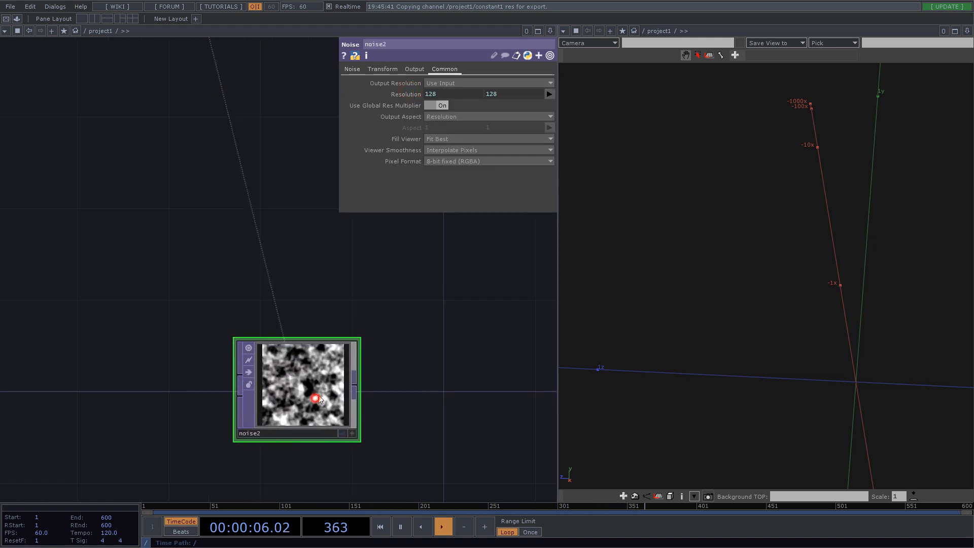
click(433, 161)
click(449, 205)
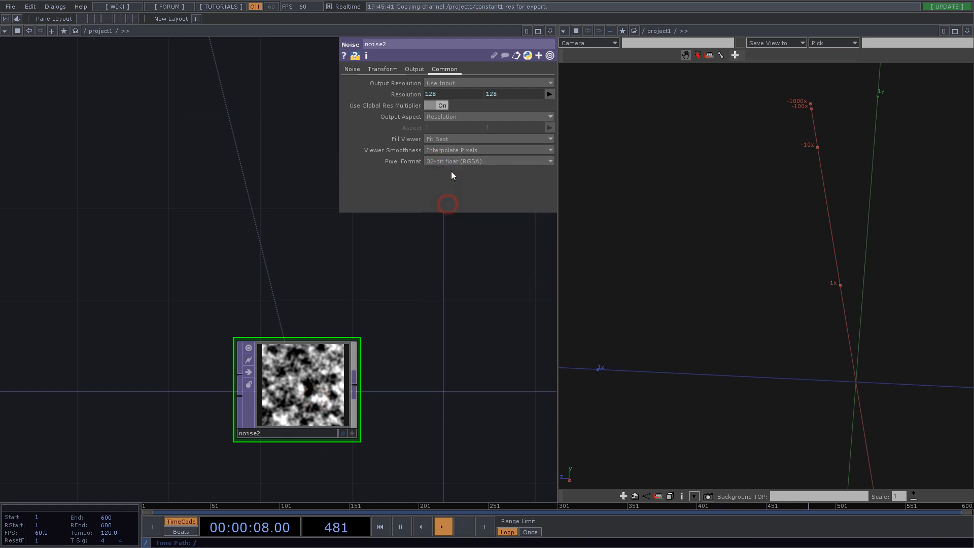
click(451, 151)
click(445, 163)
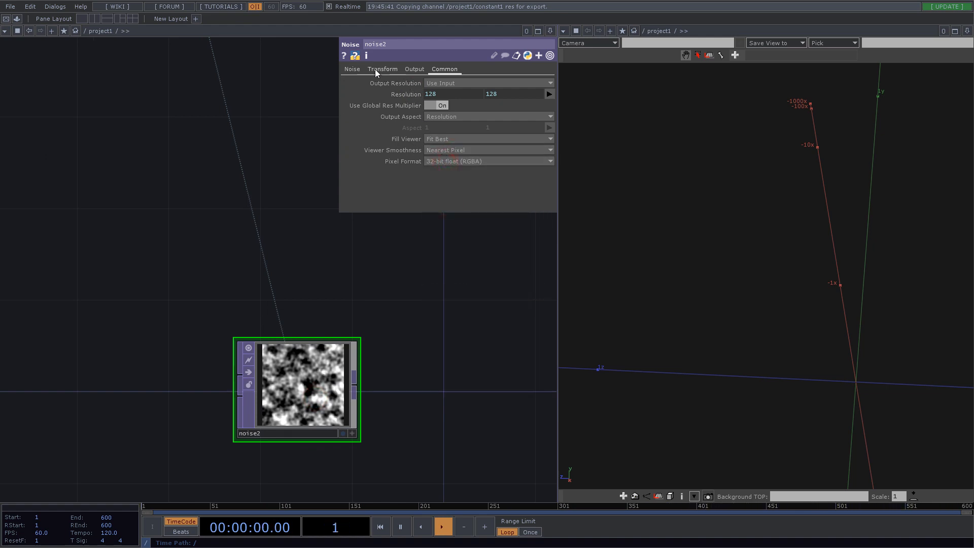
Turn off Monochrome on the second Noise TOP and connect a Null TOP to its output.
click(352, 69)
click(443, 194)
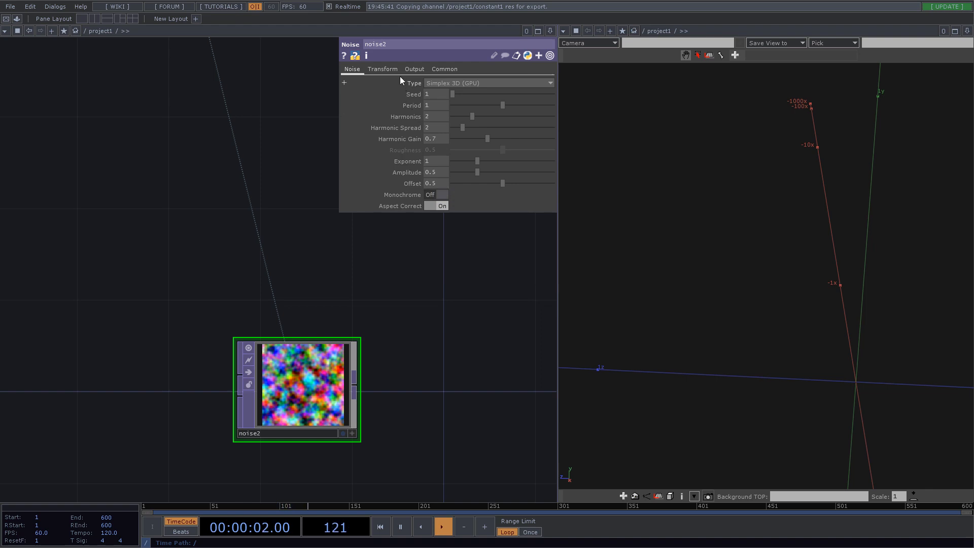
scroll(167, 435, down, 5)
scroll(246, 425, up, 4)
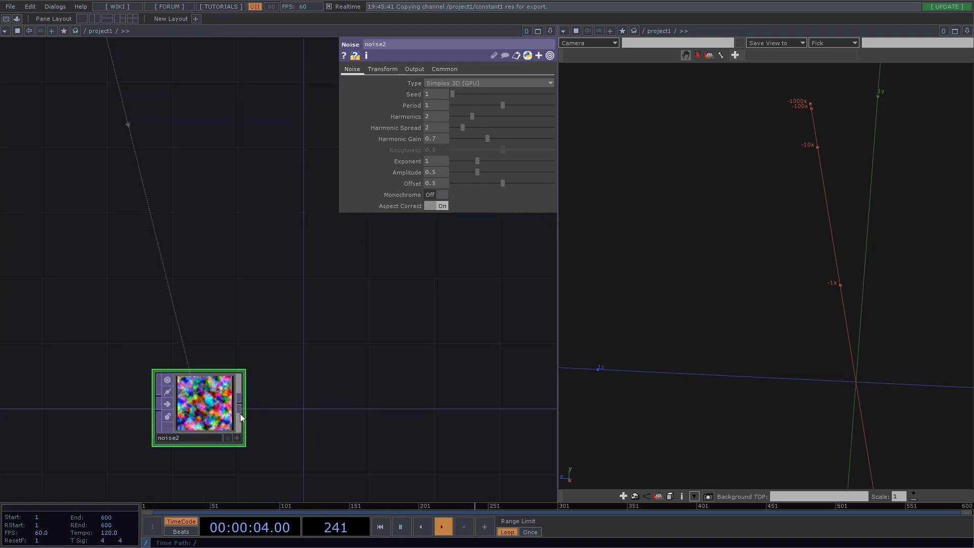
click(240, 406)
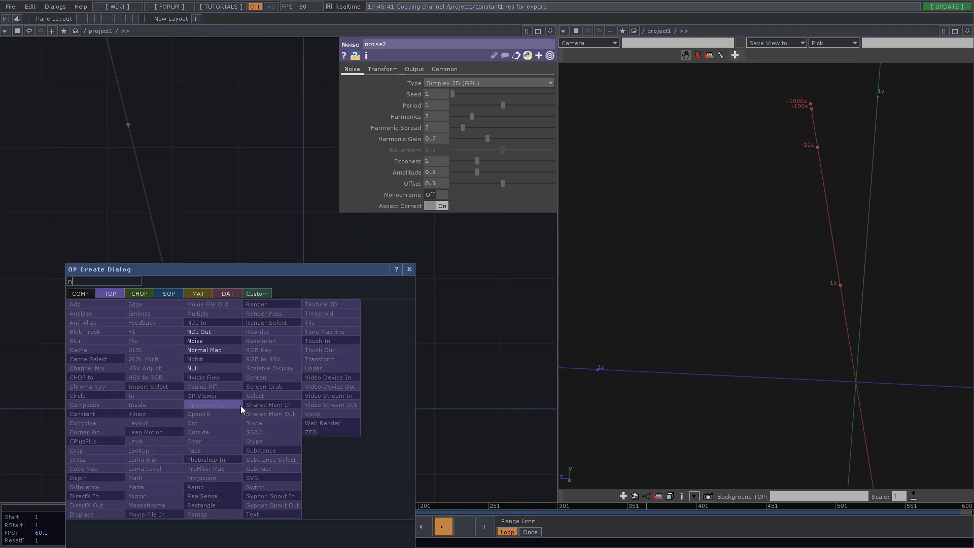
click(195, 367)
click(533, 379)
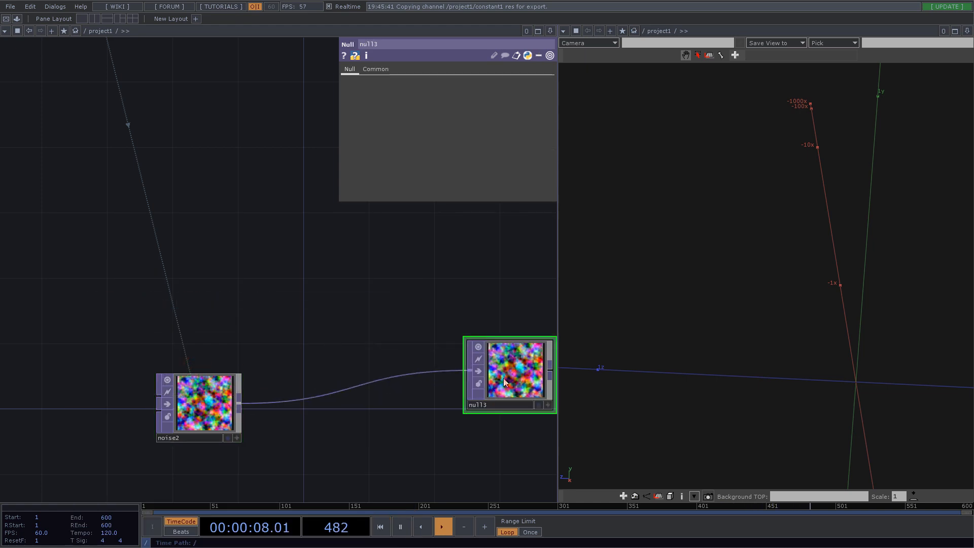
Duplicate the TOP to CHOP, Null CHOP, Sphere, Transform and Geometry nodes and place the copies beneath the new Null TOP.
scroll(378, 297, down, 5)
drag(370, 268, 220, 298)
scroll(278, 196, up, 3)
scroll(277, 198, down, 1)
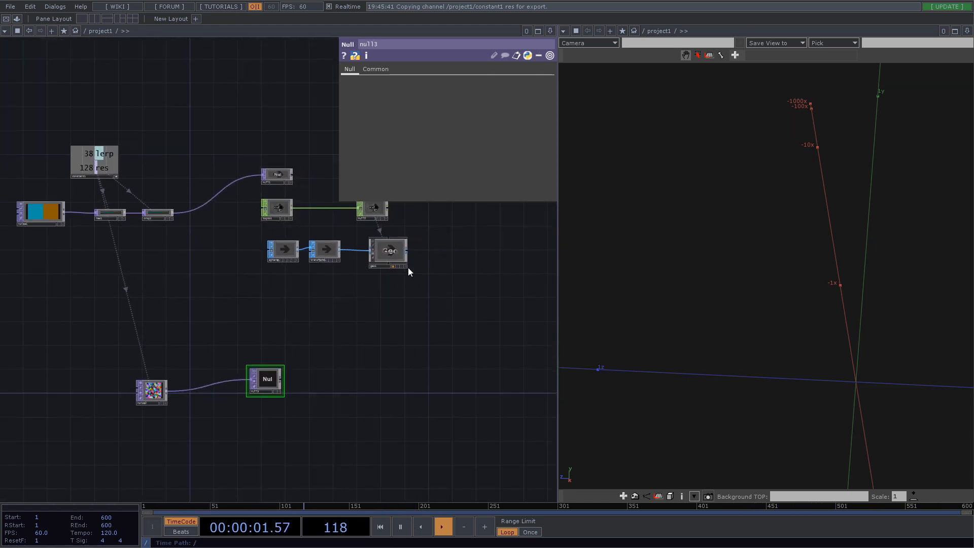
drag(289, 218, 248, 197)
key(ctrl+c)
key(ctrl+v)
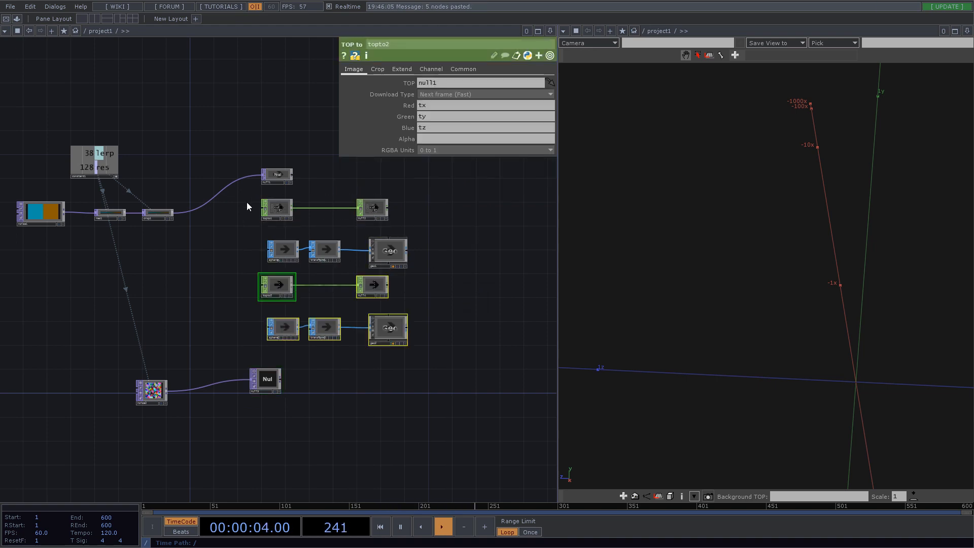
drag(279, 292, 267, 429)
Set the copied TOP to CHOP's source to the Null TOP null3.
scroll(263, 432, up, 5)
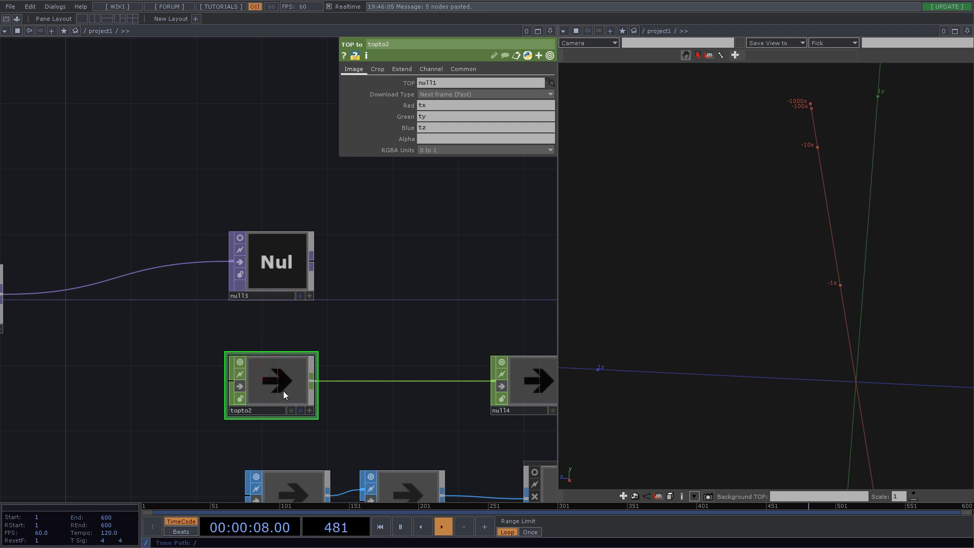
drag(295, 299, 430, 85)
drag(329, 328, 298, 309)
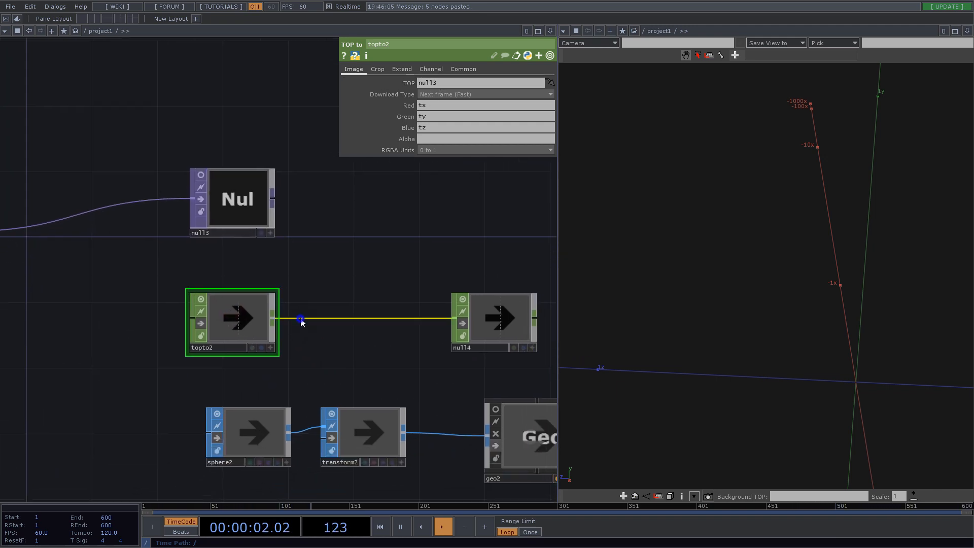
right_click(301, 318)
click(312, 308)
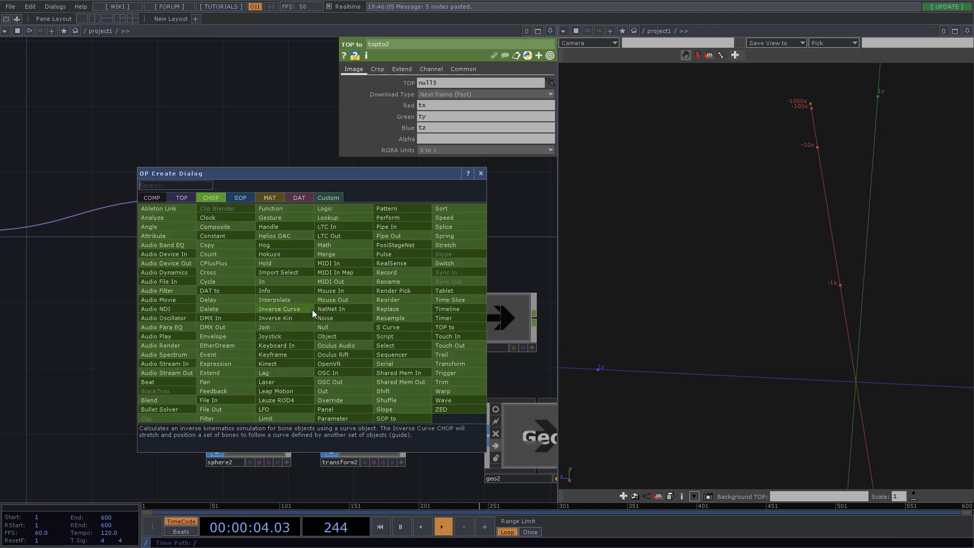
click(481, 173)
Activate the viewers of the copied CHOP and SOP nodes and null3, and enable geo2's render and display flags.
drag(424, 439, 508, 495)
click(203, 329)
click(344, 277)
drag(424, 363, 276, 351)
click(416, 465)
click(427, 466)
scroll(637, 414, down, 5)
drag(637, 413, 761, 305)
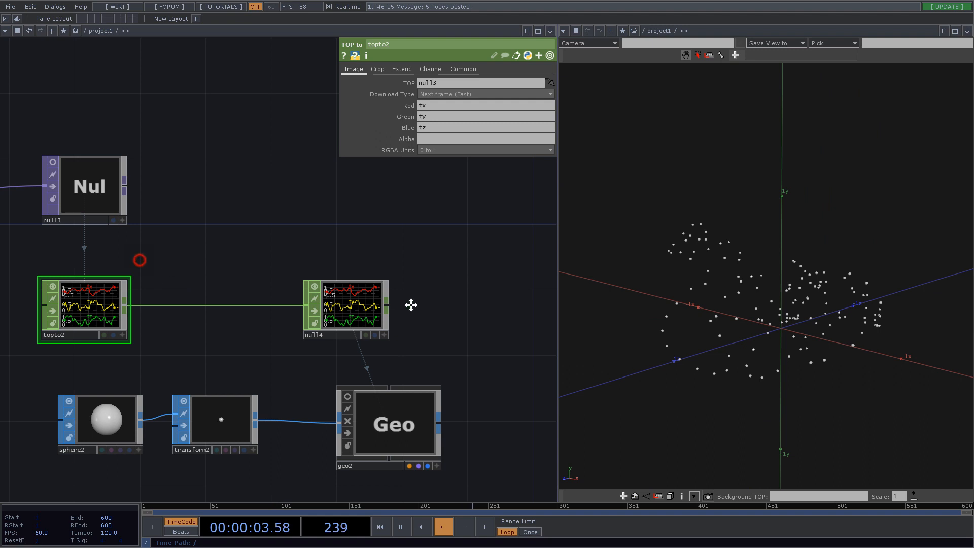
drag(139, 260, 399, 284)
click(310, 187)
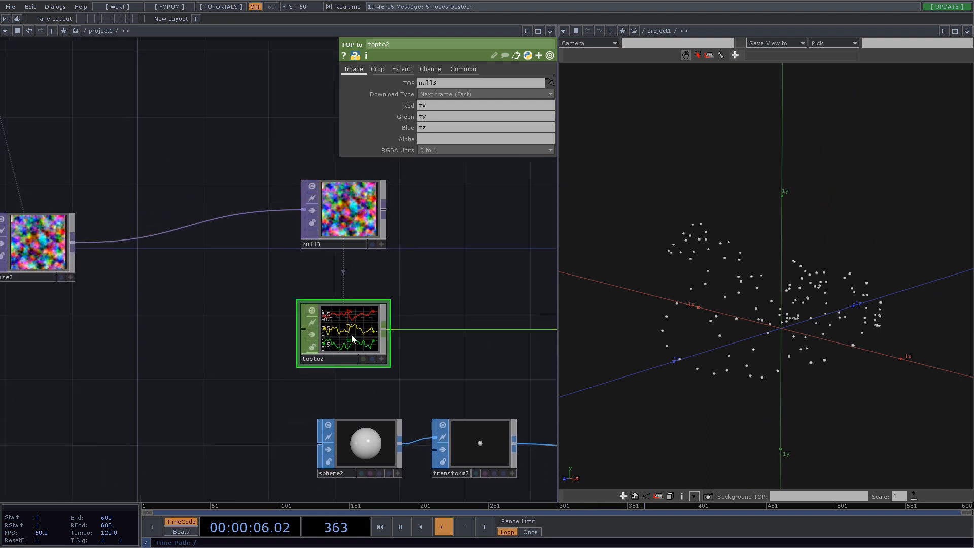
Set the copied TOP to CHOP's Crop option to Full Image.
drag(449, 252, 357, 285)
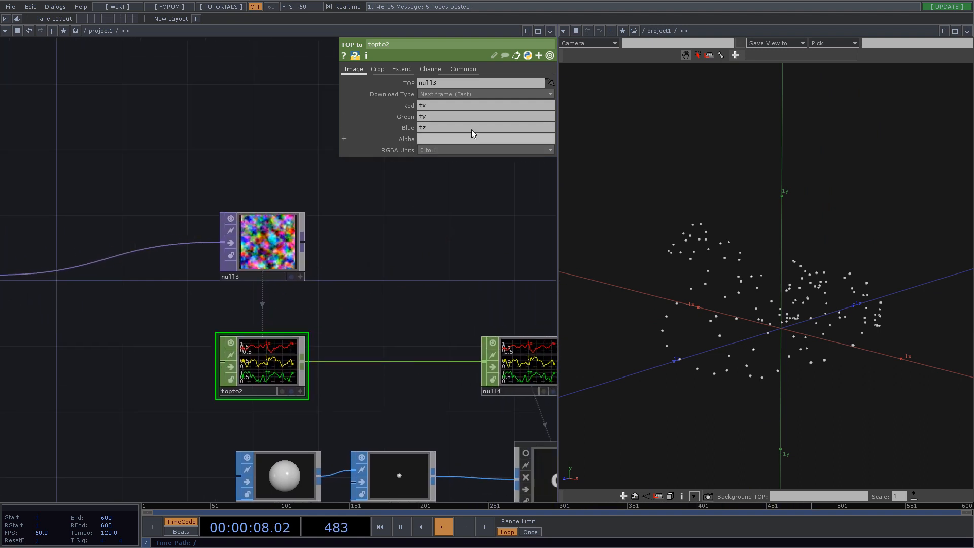
click(378, 69)
click(432, 85)
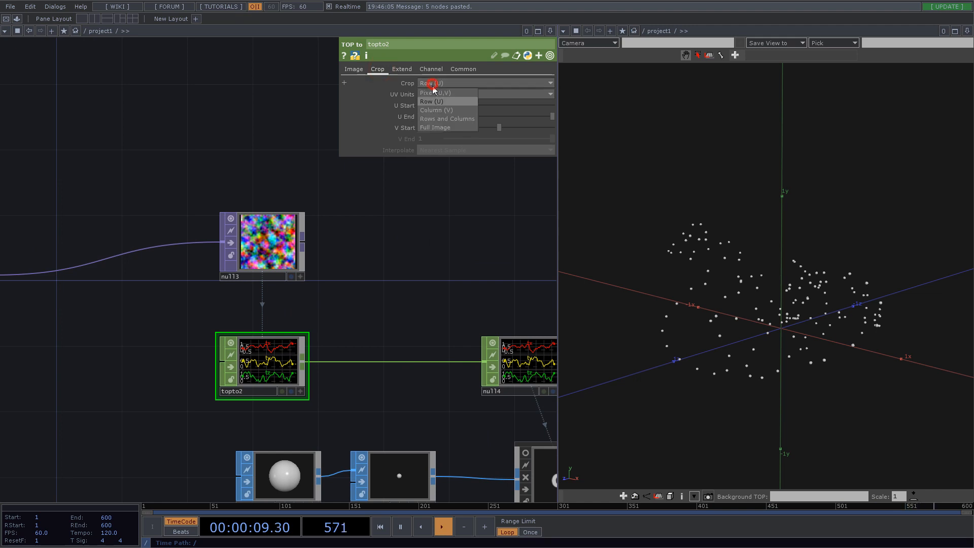
click(438, 127)
Insert a Shuffle CHOP between topto2 and null4 with its method set to Sequence Channels by Name.
right_click(345, 362)
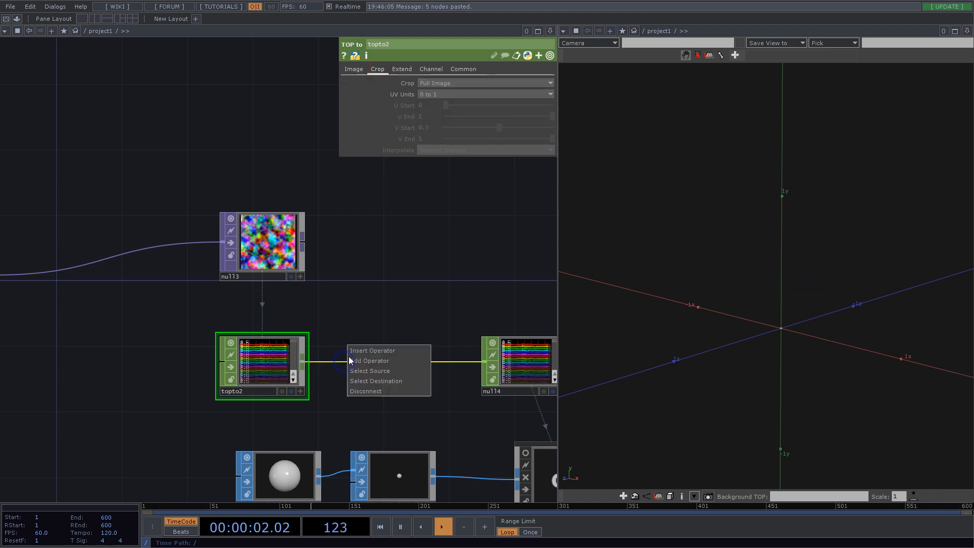
click(353, 350)
text(sh)
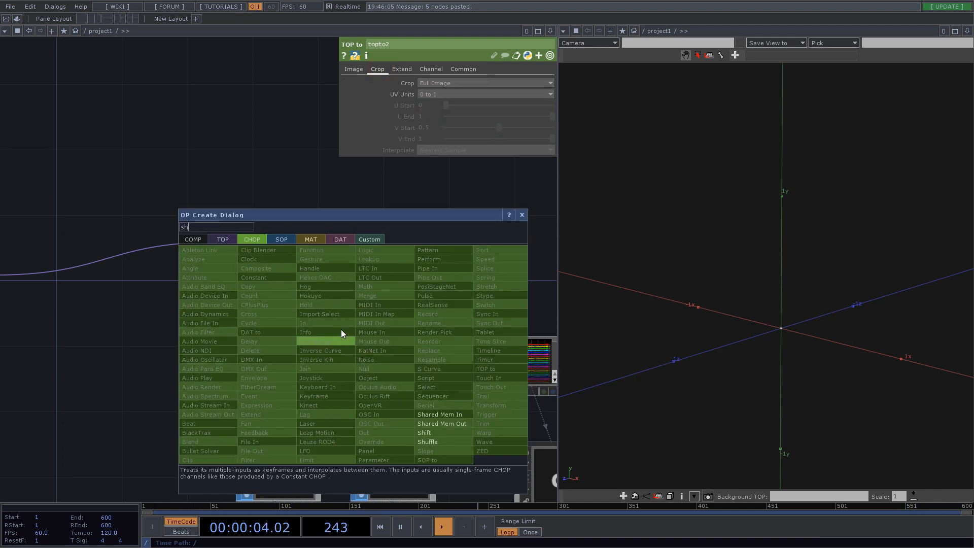
click(428, 442)
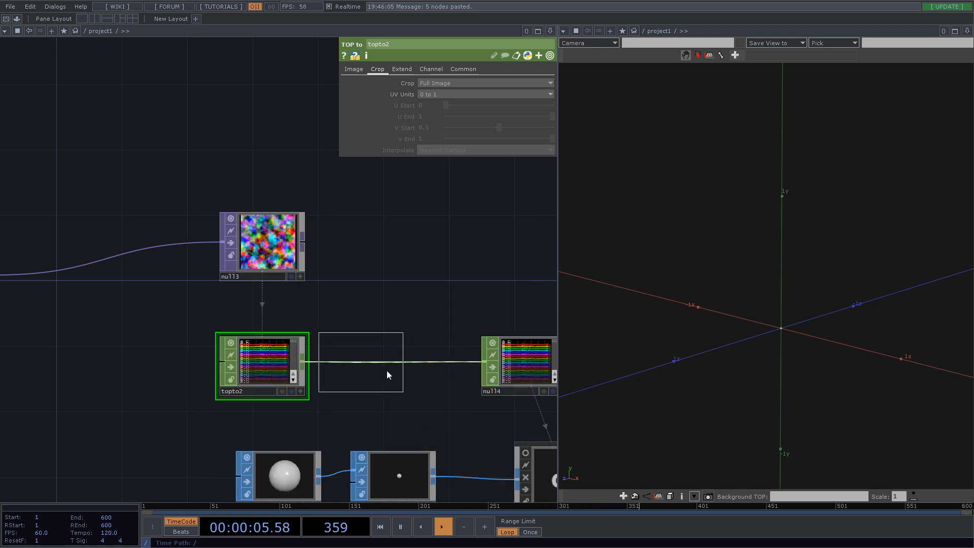
click(422, 374)
click(452, 86)
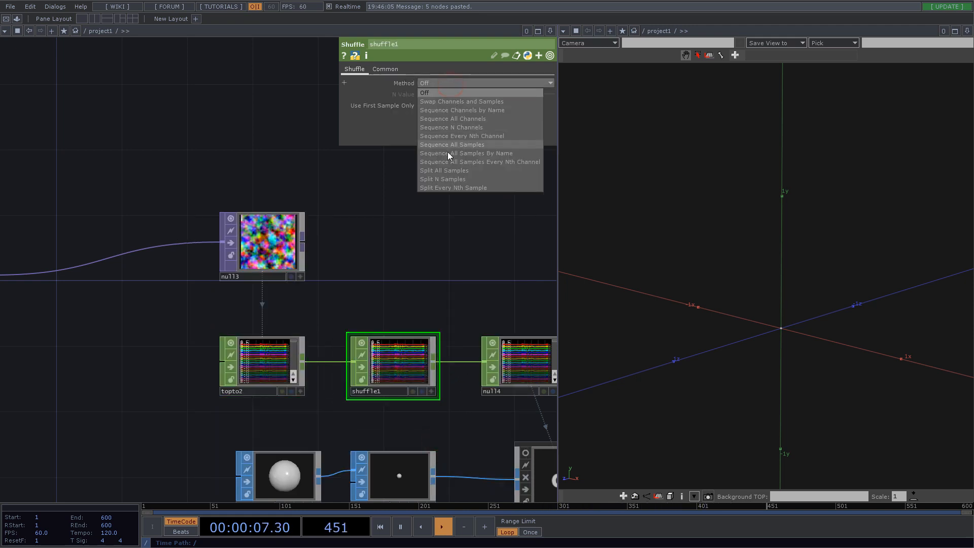
click(480, 110)
Deactivate the viewers of the topto2, shuffle1 and null4 nodes and look around the instanced point cloud.
click(231, 343)
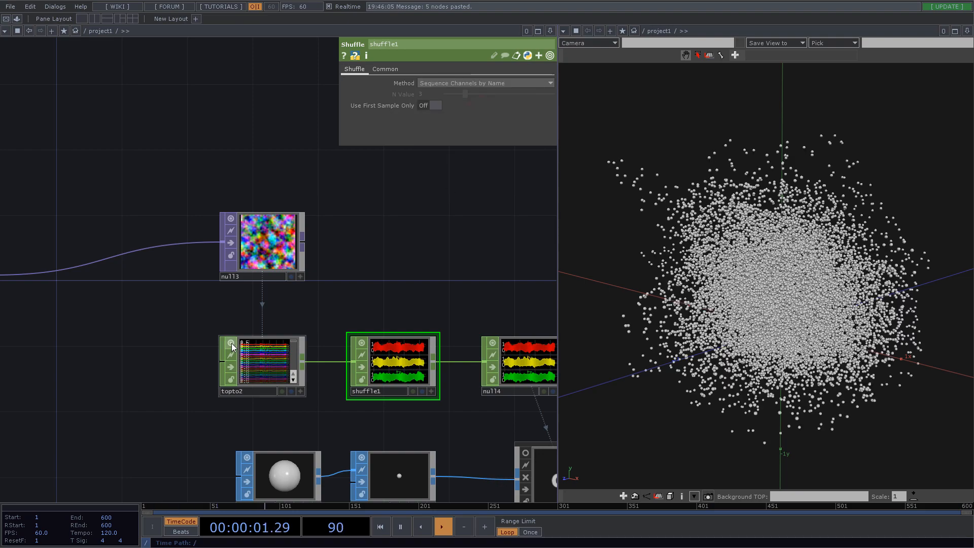
click(361, 343)
click(493, 343)
drag(784, 269, 750, 305)
drag(816, 330, 823, 311)
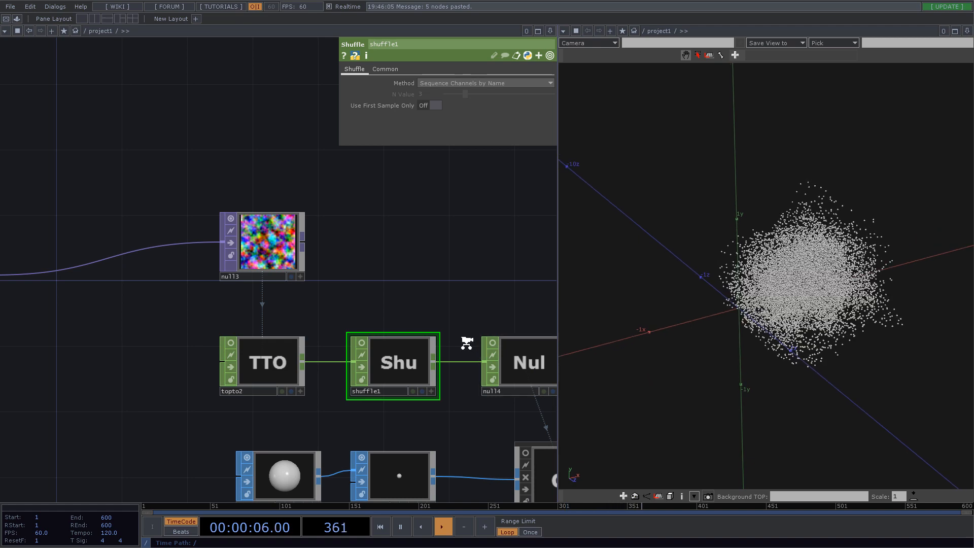
Set the second Noise TOP's transform scale to 0.2 on all three axes.
scroll(467, 344, down, 5)
scroll(311, 322, up, 5)
click(231, 311)
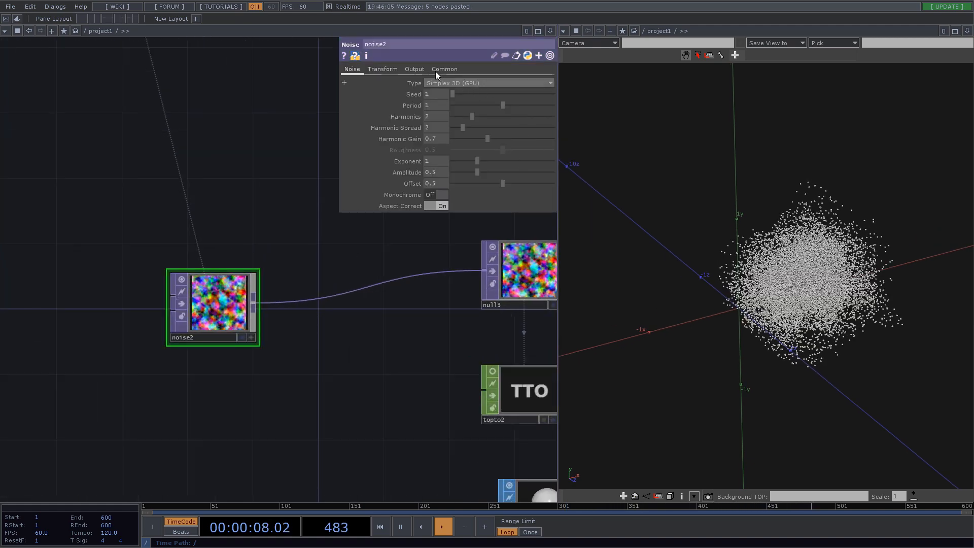
click(445, 71)
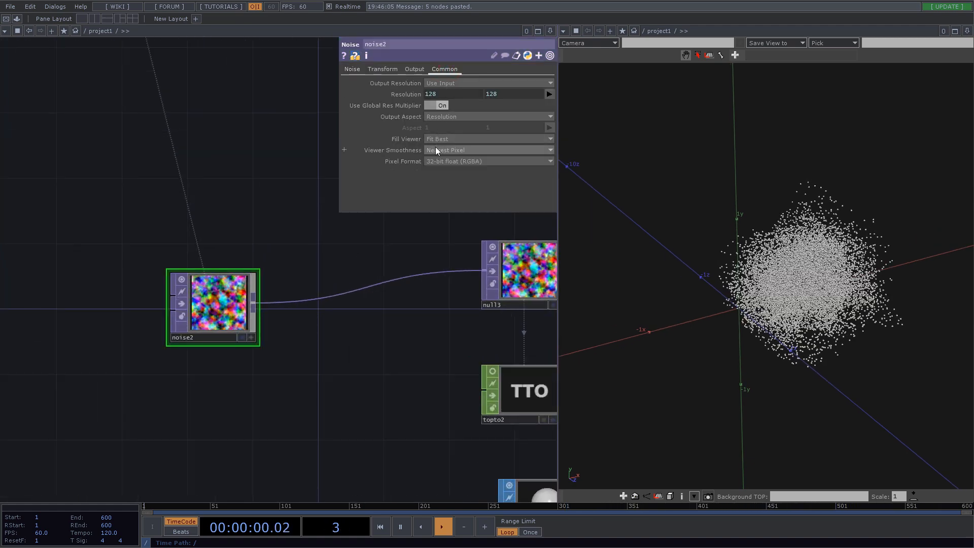
click(383, 69)
text(0.2)
key(Return)
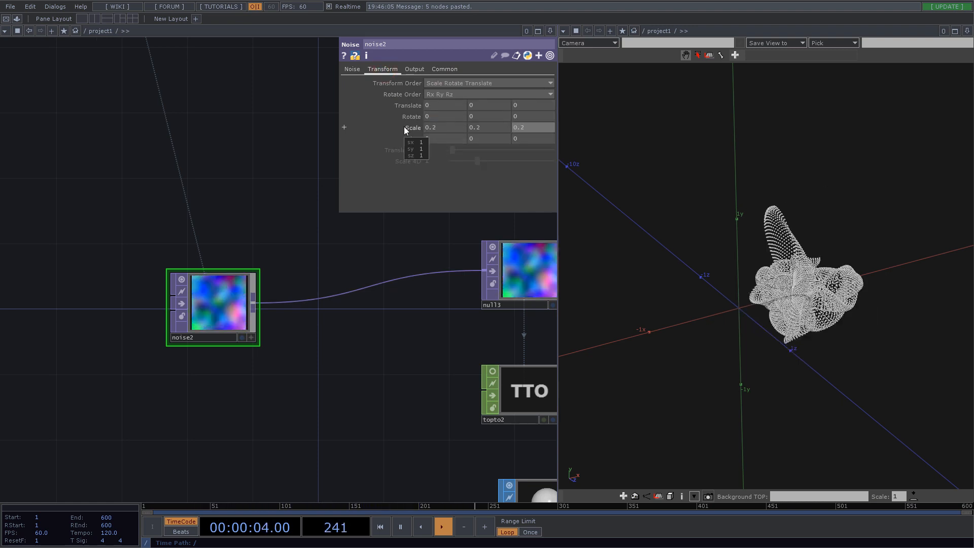
Raise the second Noise TOP's period to about 1.85.
click(353, 70)
drag(769, 278, 816, 278)
scroll(815, 279, up, 4)
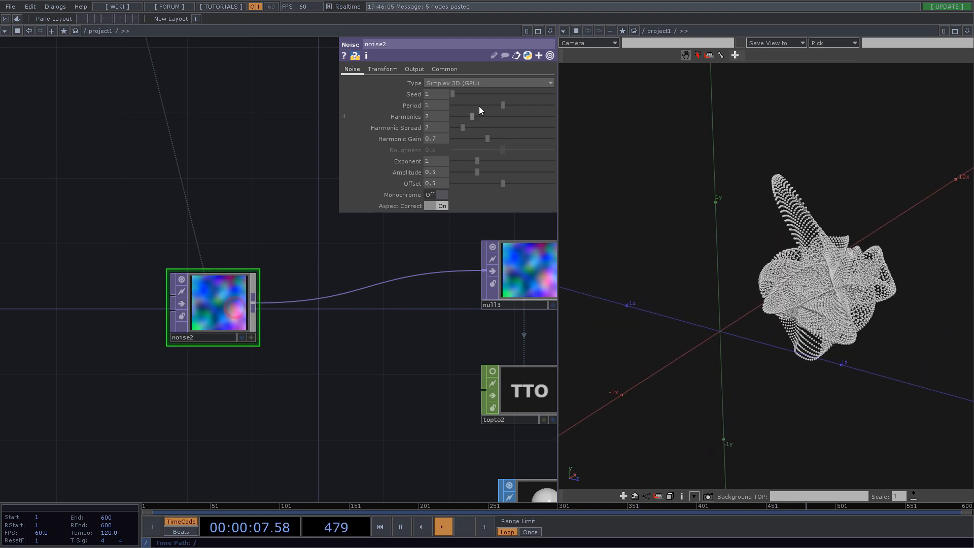
drag(504, 106, 562, 112)
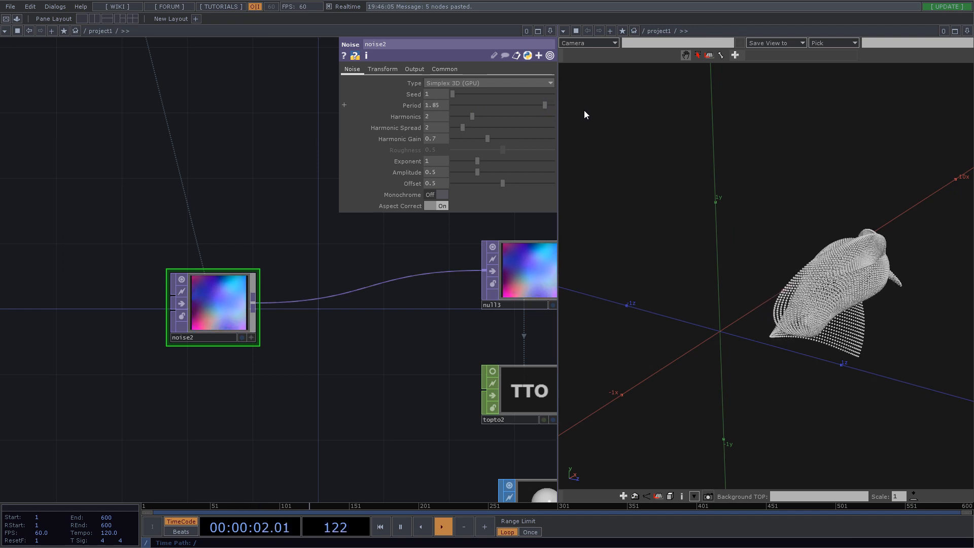
Animate the second Noise TOP's Z translation with the expression absTime.seconds/20.
click(387, 71)
click(406, 106)
click(429, 141)
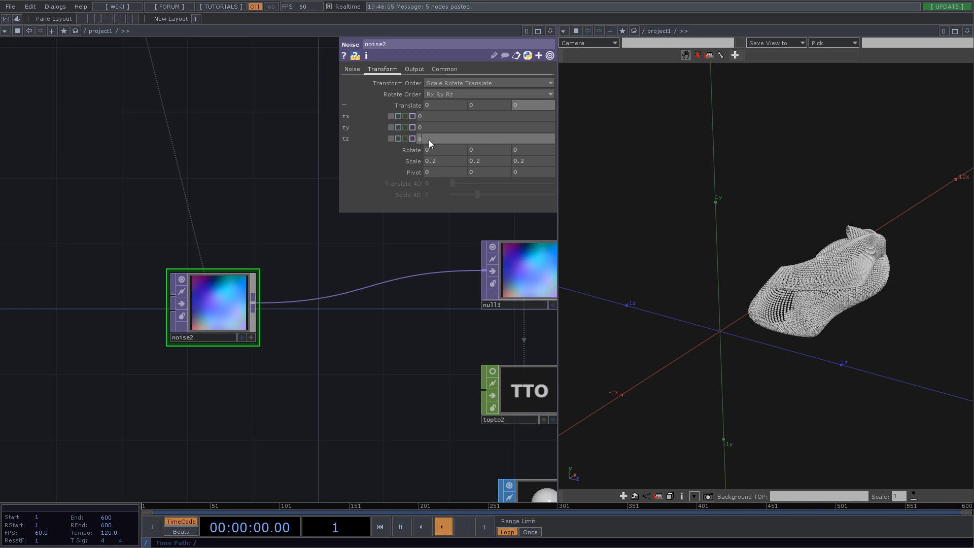
text(absTime.seconds)
key(Return)
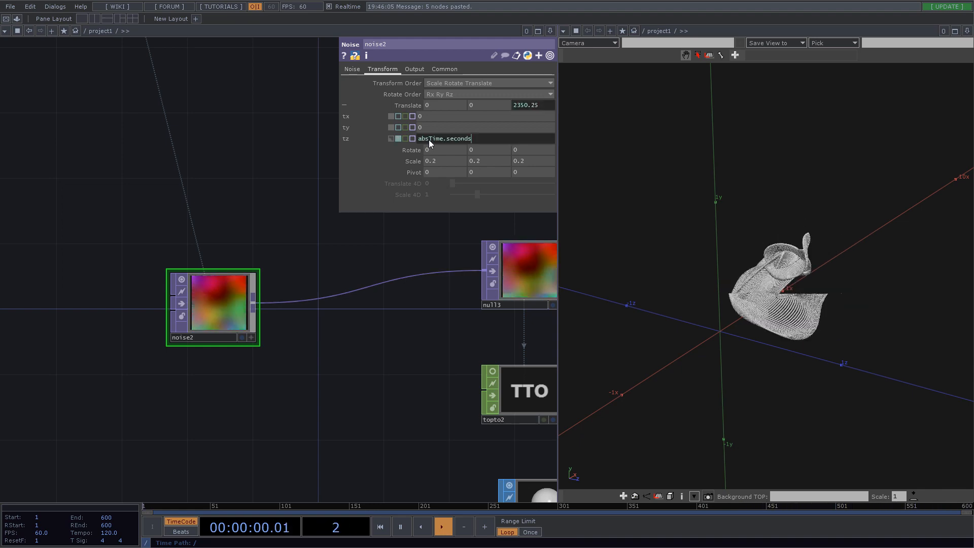
click(477, 140)
text(/20)
key(Return)
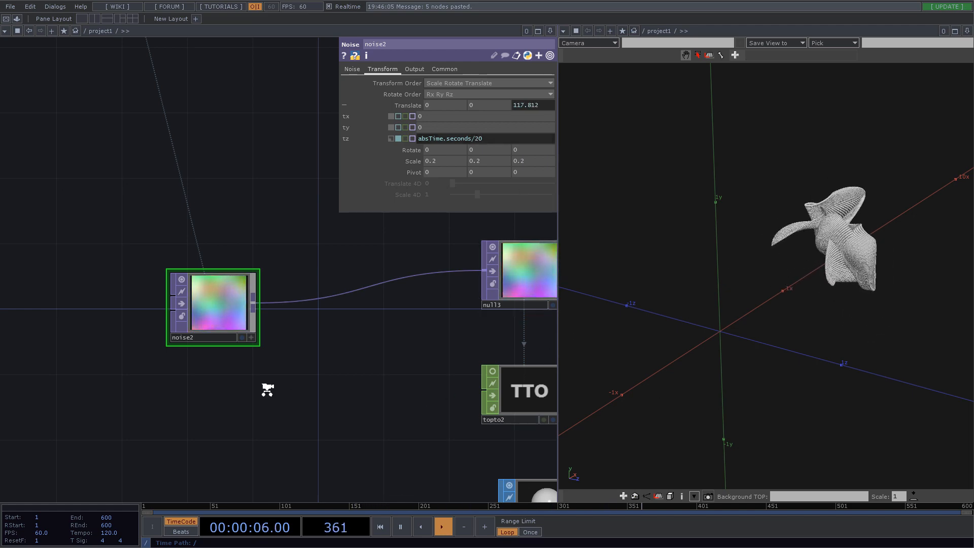
Move the second Noise TOP farther from its Null TOP, beneath the first Noise TOP, and inspect the animated shape.
scroll(265, 389, down, 5)
drag(192, 306, 281, 391)
drag(248, 360, 140, 312)
drag(837, 273, 775, 343)
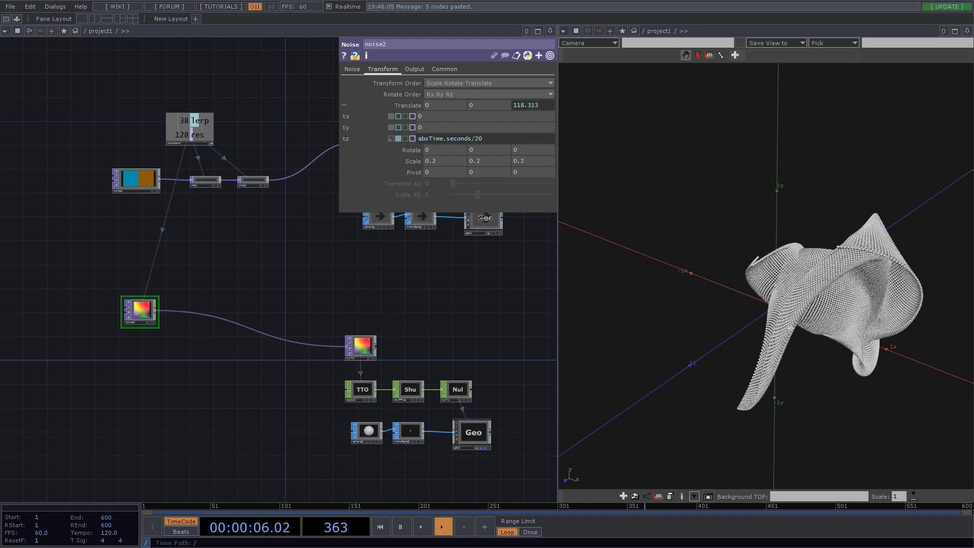
drag(769, 330, 861, 326)
Add a Box SOP in the empty network area below the copied Sphere and Geometry nodes.
drag(414, 306, 299, 248)
drag(370, 450, 297, 333)
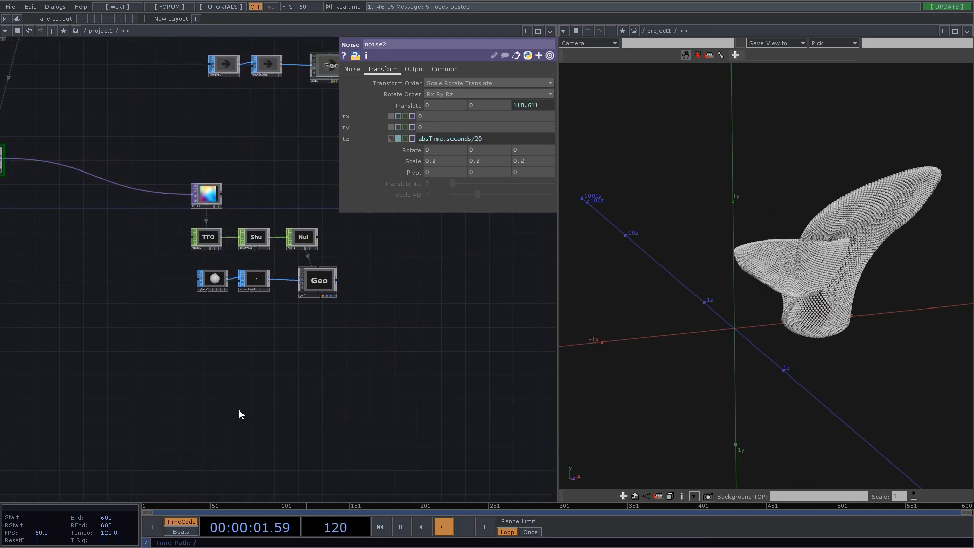
double_click(222, 409)
click(148, 296)
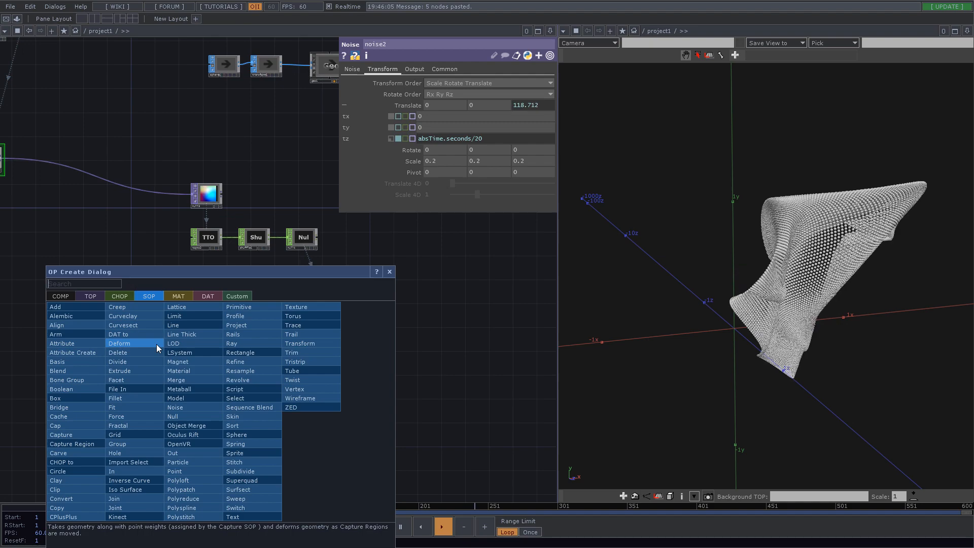
text(box)
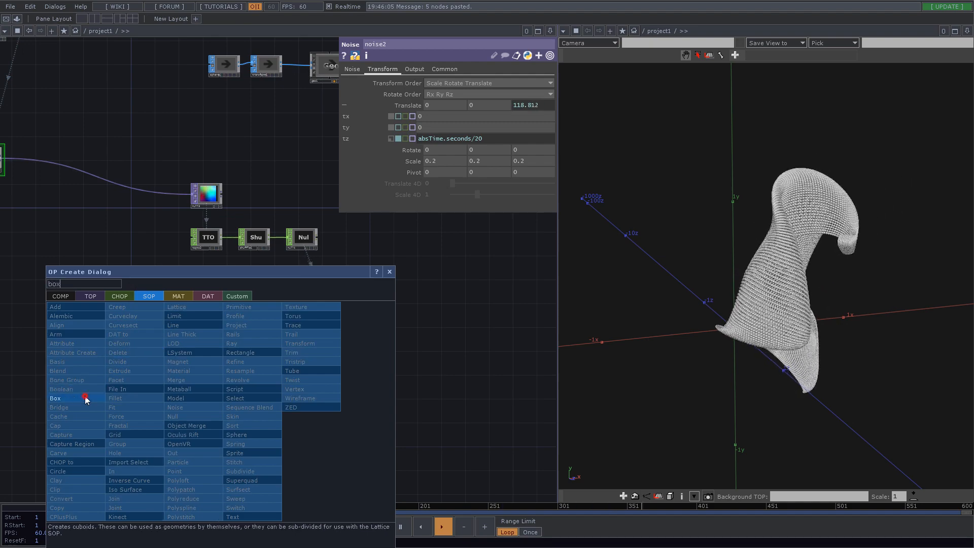
click(81, 399)
click(221, 416)
Connect a Material SOP to the Box SOP's output.
right_click(233, 411)
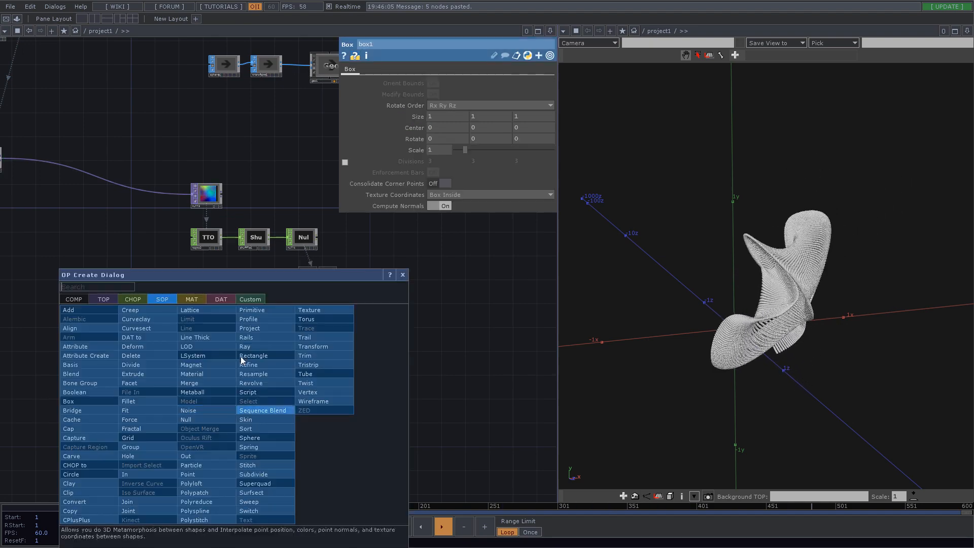
text(mat)
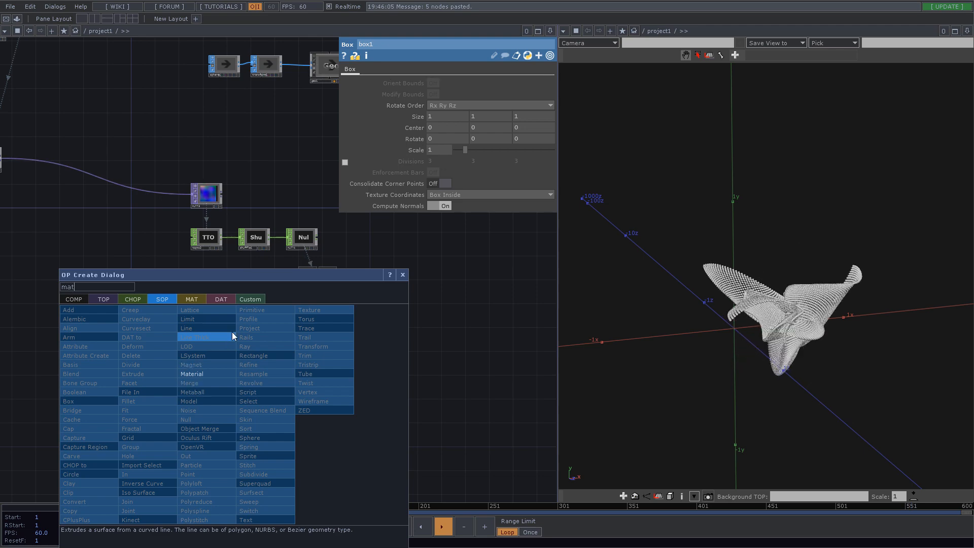
click(214, 373)
click(308, 405)
Add a Constant MAT directly above the Material SOP.
scroll(313, 431, up, 5)
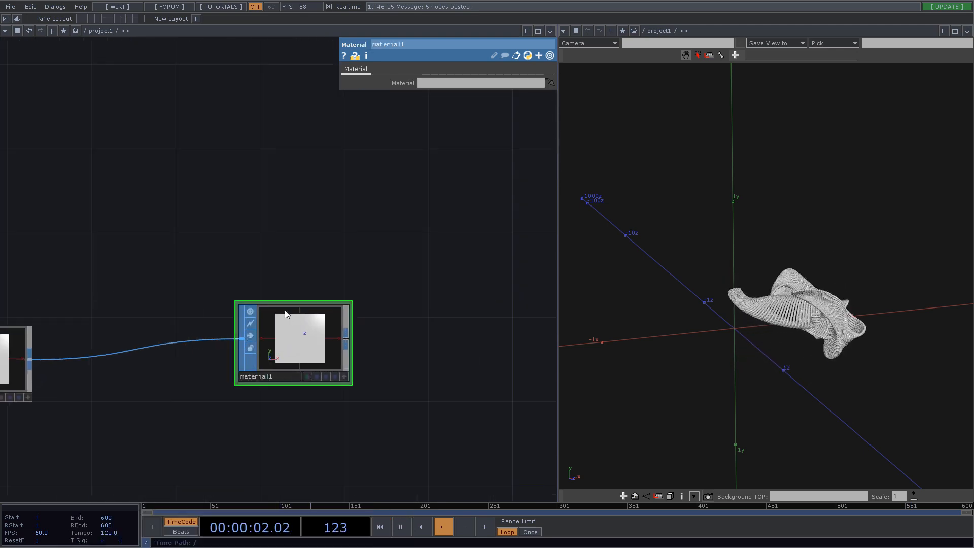
double_click(285, 247)
click(243, 133)
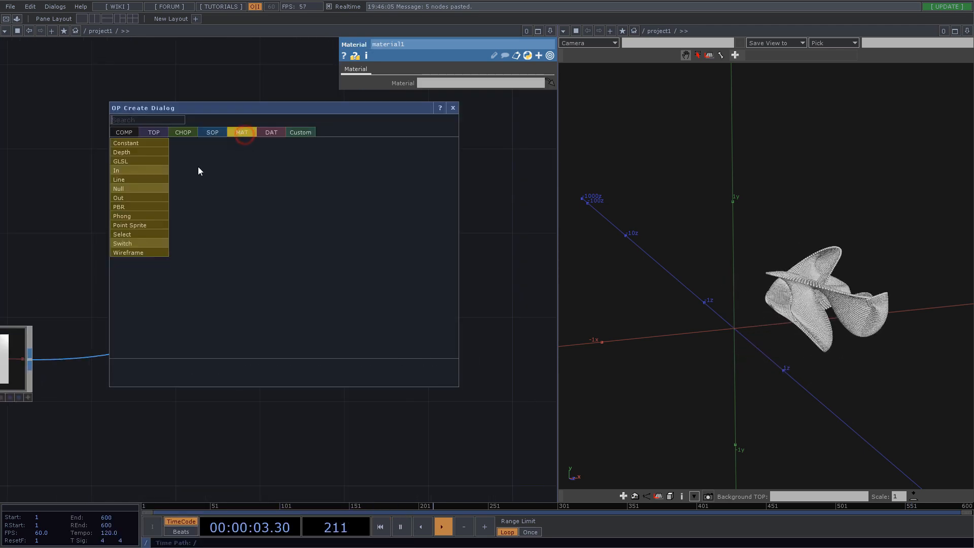
click(130, 142)
click(287, 248)
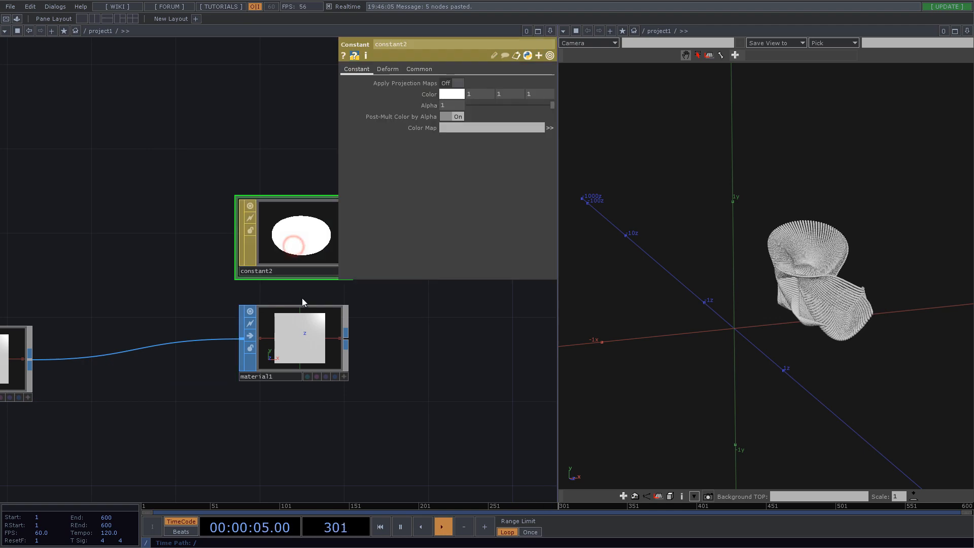
Set the Constant MAT's Wire Frame option to Topology Wire Frame.
click(416, 70)
click(458, 219)
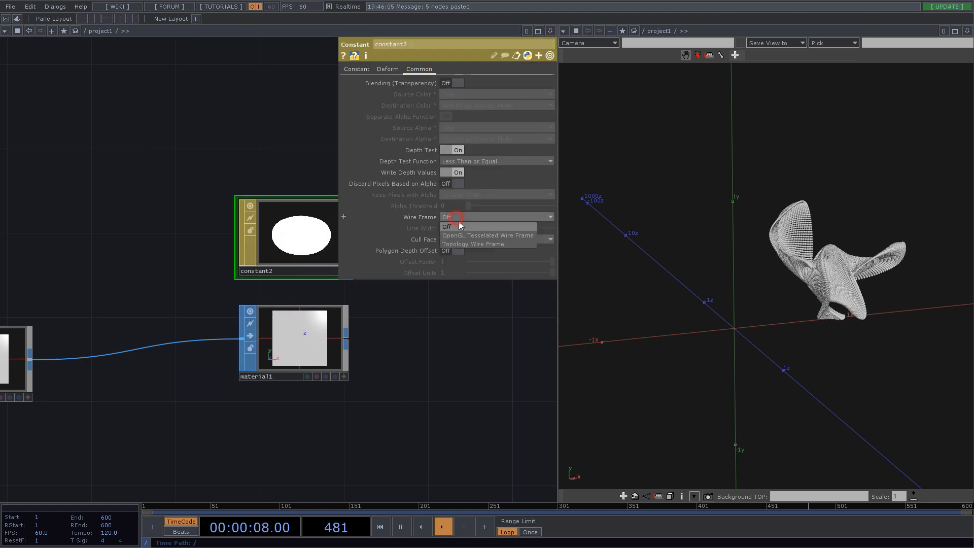
click(459, 244)
Assign the wireframe Constant MAT to the Material SOP and display the box in the geometry viewer.
click(316, 339)
drag(316, 253, 479, 83)
click(334, 376)
drag(793, 313, 665, 317)
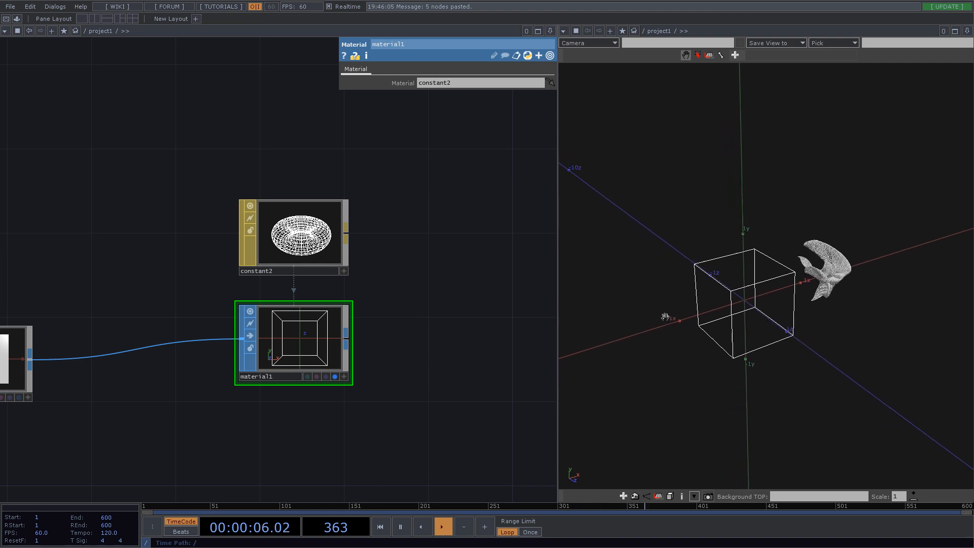
mouse_move(815, 309)
mouse_down()
mouse_move(740, 317)
mouse_move(807, 310)
mouse_up()
Set the Box SOP's center to 0.5, 0.5, 0.5 and inspect the instanced shape against it.
drag(100, 300, 279, 257)
click(155, 323)
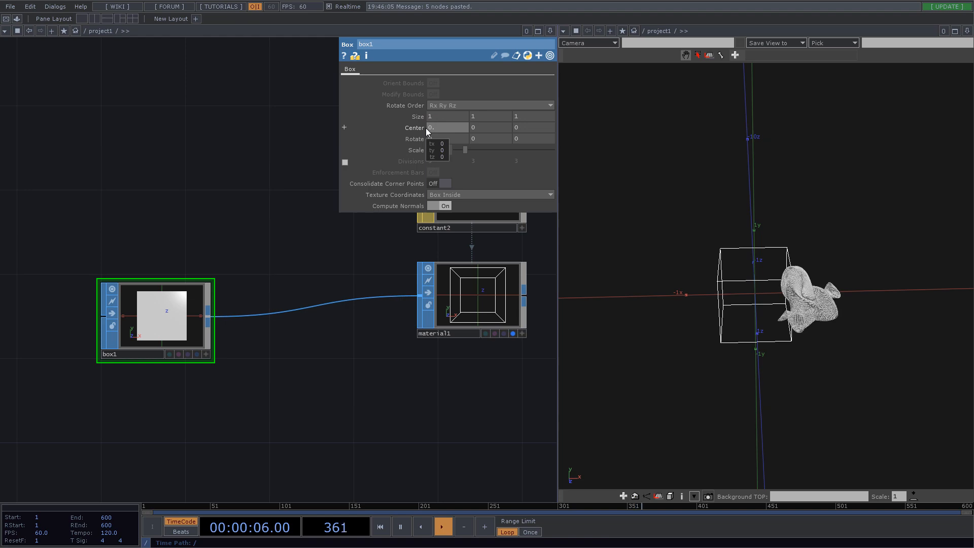
text(0.5)
key(Tab)
text(0.5)
key(Tab)
text(0.5)
key(Return)
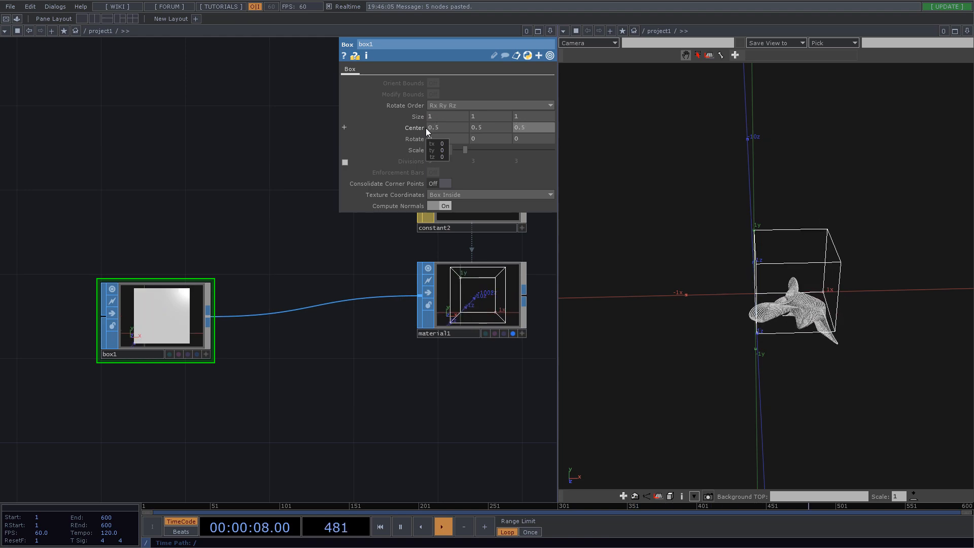
drag(827, 321, 834, 272)
scroll(895, 267, up, 6)
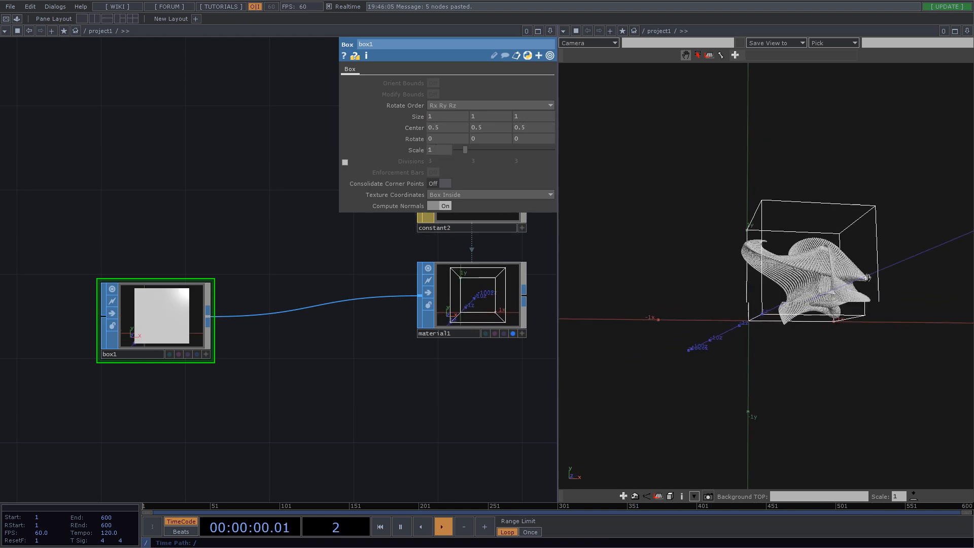
drag(895, 267, 853, 298)
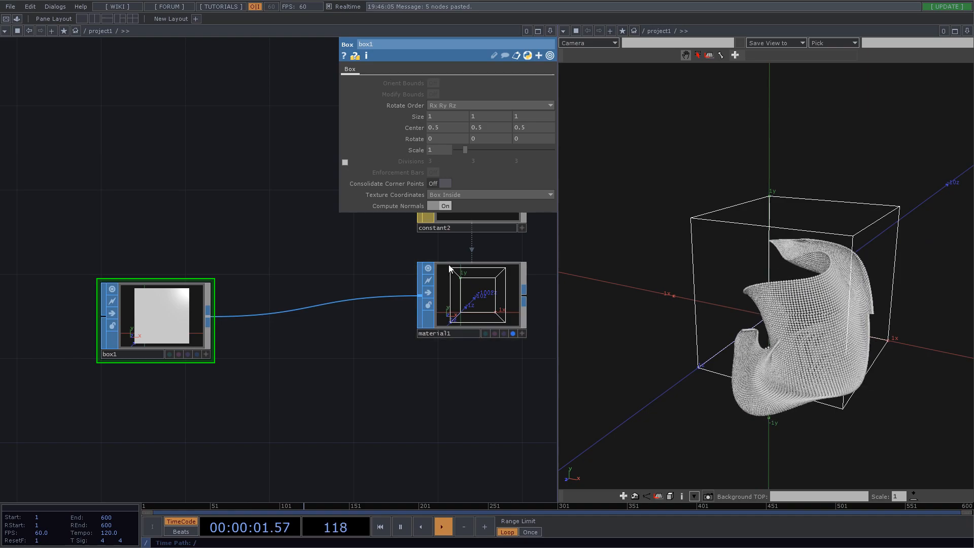
Insert a Math TOP on the wire between the second Noise TOP and its Null TOP.
scroll(109, 237, down, 5)
drag(93, 223, 284, 368)
scroll(226, 310, down, 3)
drag(133, 236, 85, 241)
drag(121, 206, 225, 220)
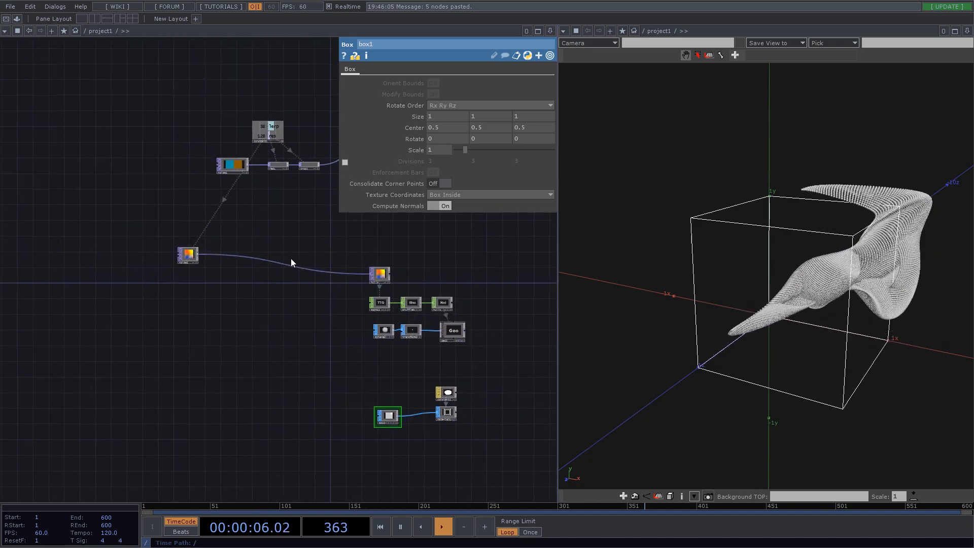
drag(341, 254, 274, 261)
scroll(272, 273, up, 4)
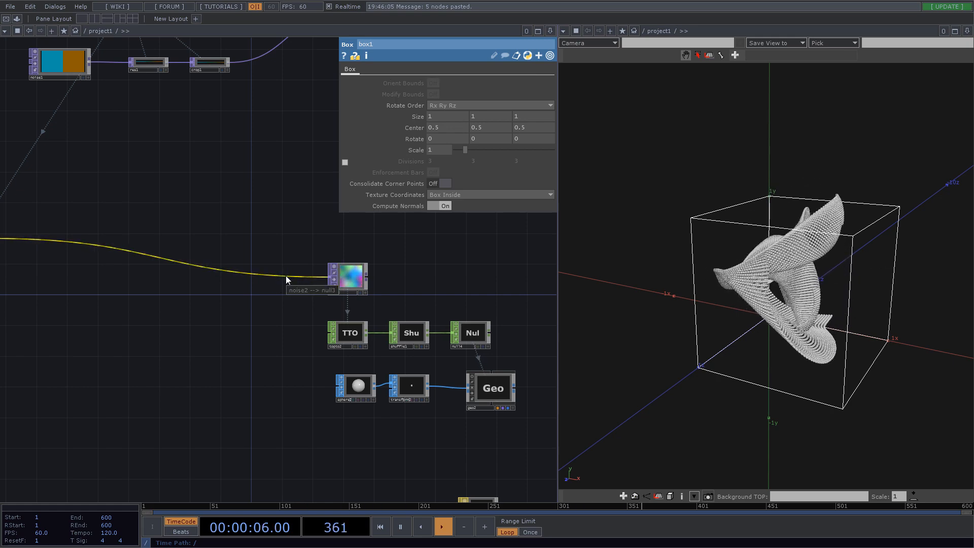
right_click(286, 277)
click(294, 275)
text(math)
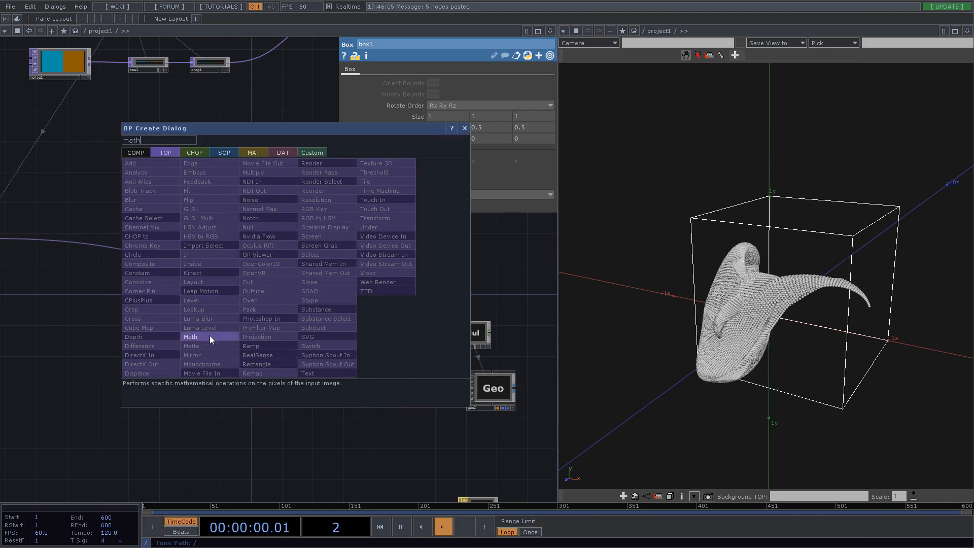
click(210, 336)
click(286, 280)
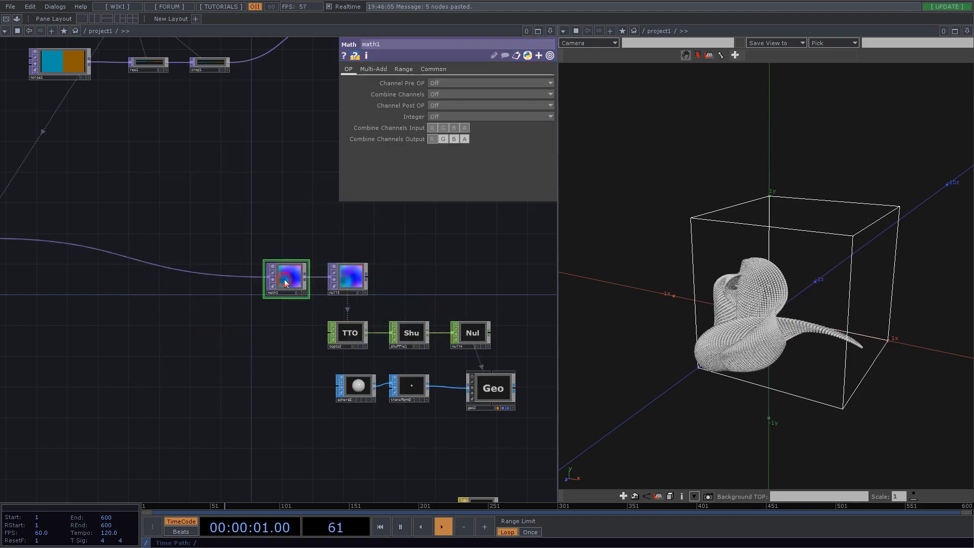
Set the Math TOP's To Range to -0.5 and 0.5, and inspect the shifted shape.
click(409, 68)
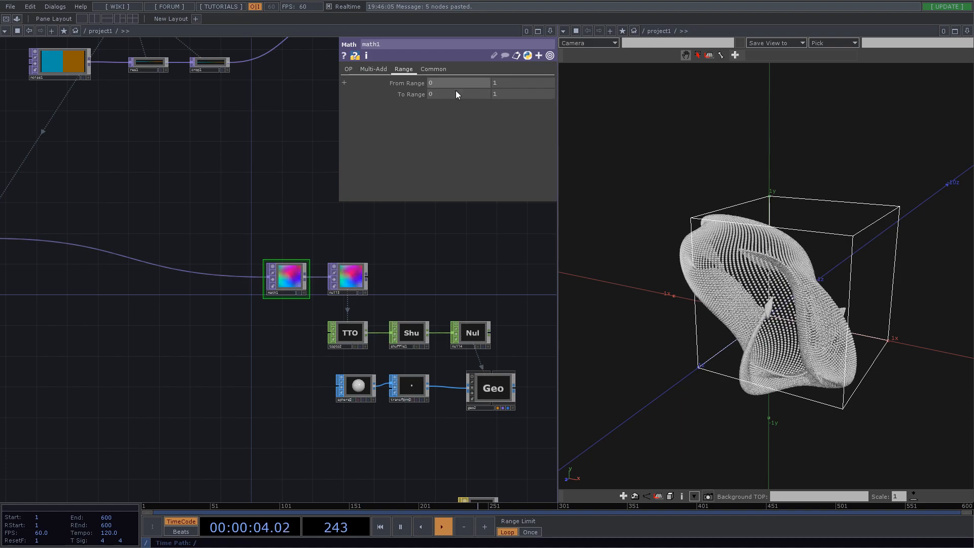
click(458, 93)
text(-0.)
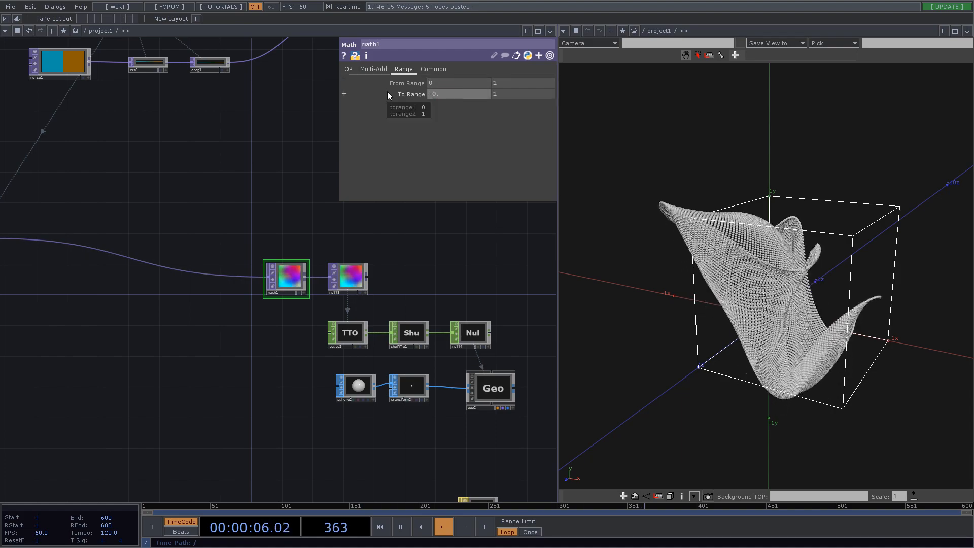
text(5)
key(Tab)
text(0.5)
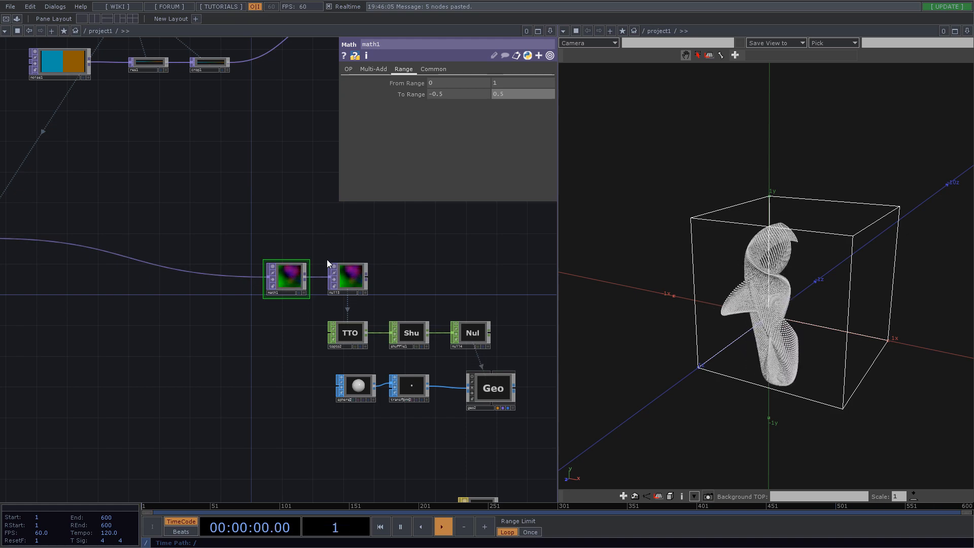
drag(745, 253, 791, 325)
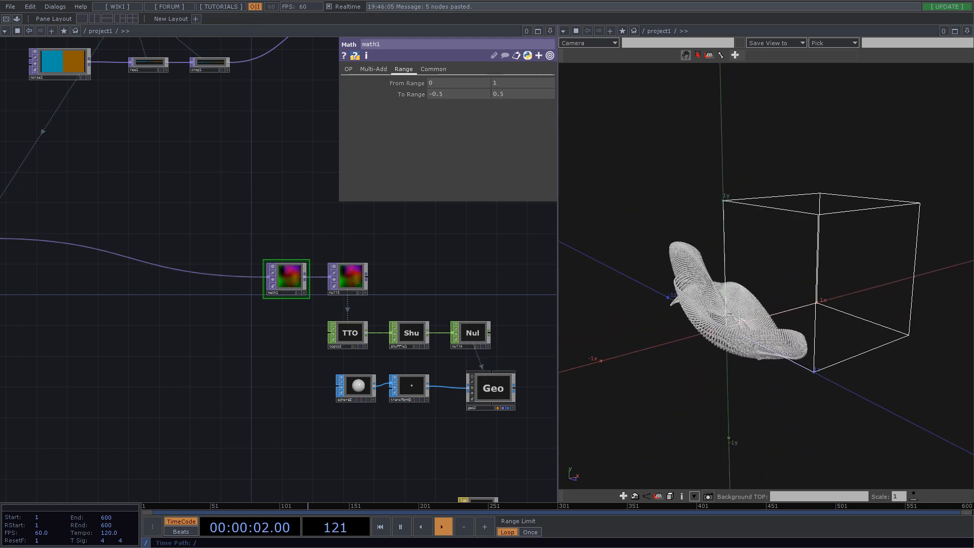
Set the Box SOP's center to 0, 0, 0 and compare the box with the instanced shape.
scroll(427, 365, down, 4)
drag(506, 404, 515, 311)
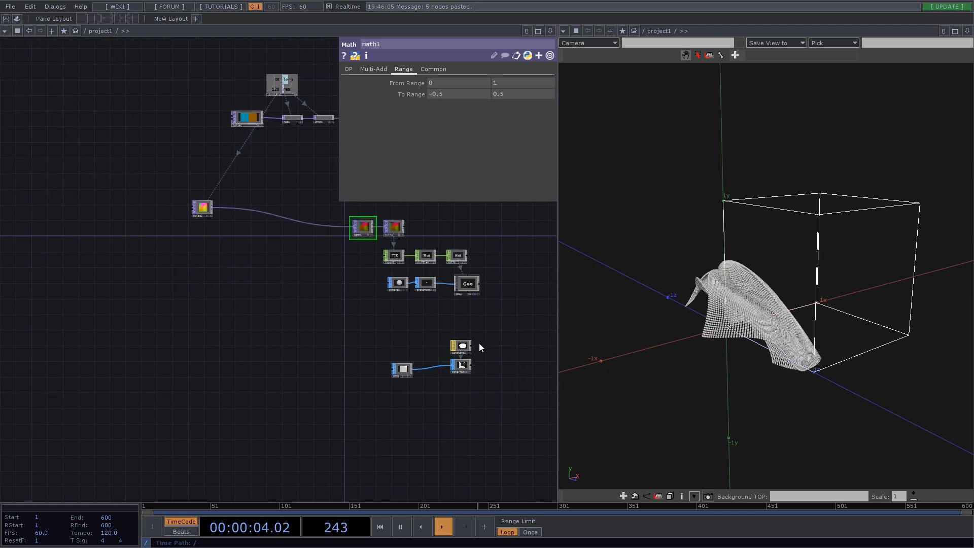
scroll(479, 343, up, 2)
click(377, 380)
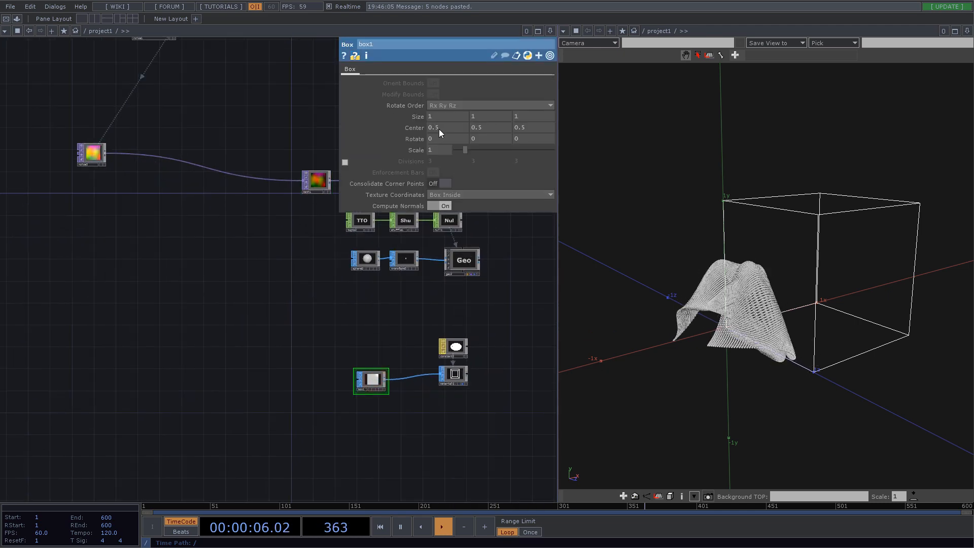
text(0)
key(Tab)
text(0)
key(Tab)
text(0)
key(Return)
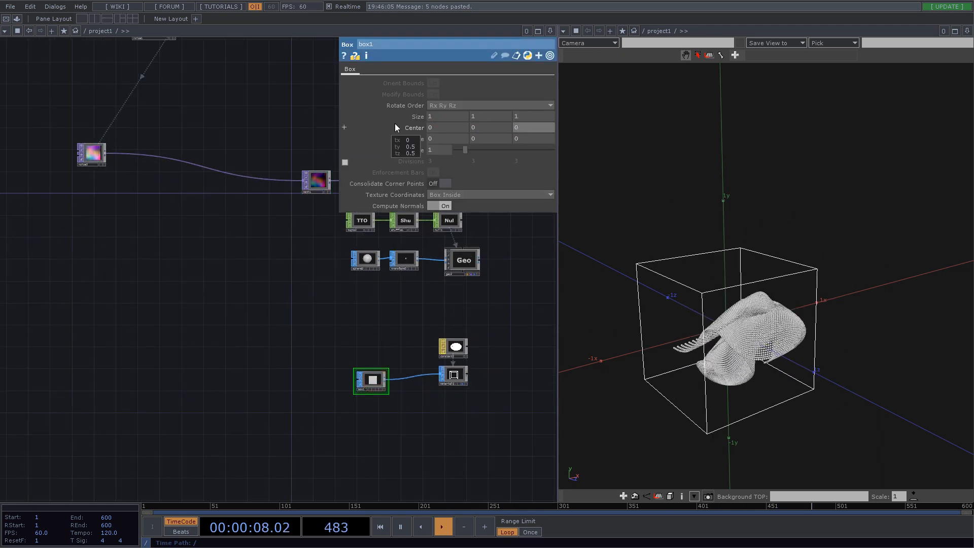
drag(700, 297, 766, 276)
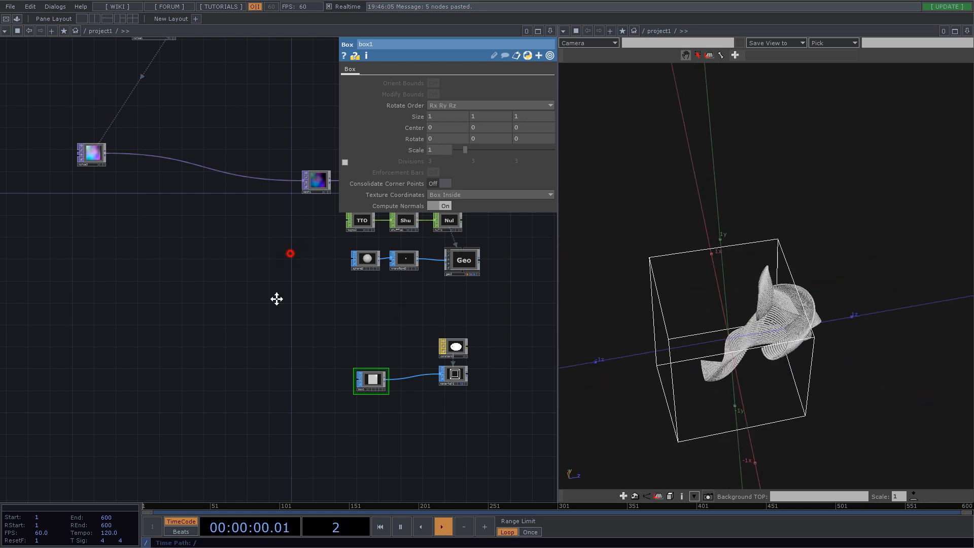
Bypass the Math TOP between the second Noise TOP and its Null TOP.
drag(280, 277, 256, 353)
scroll(275, 260, up, 4)
click(292, 257)
Lower the second Noise TOP's Offset to 0 and check the shape's position in the box.
drag(221, 196, 463, 296)
click(123, 298)
click(350, 71)
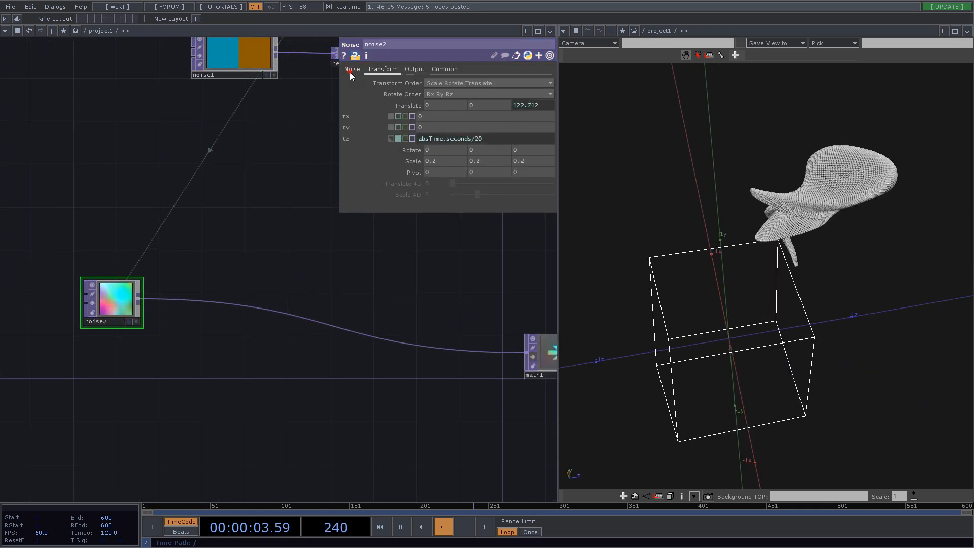
drag(502, 185, 420, 175)
drag(258, 277, 210, 270)
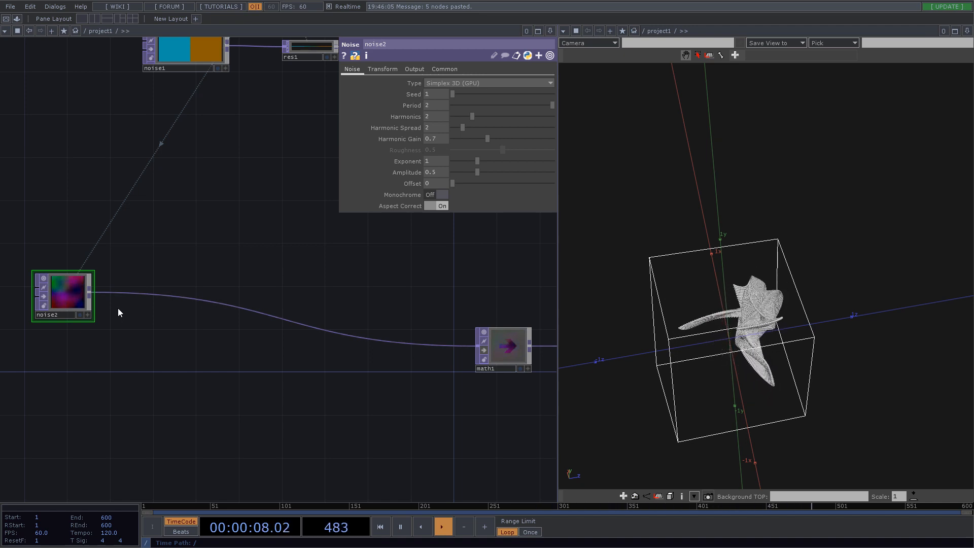
drag(496, 305, 360, 300)
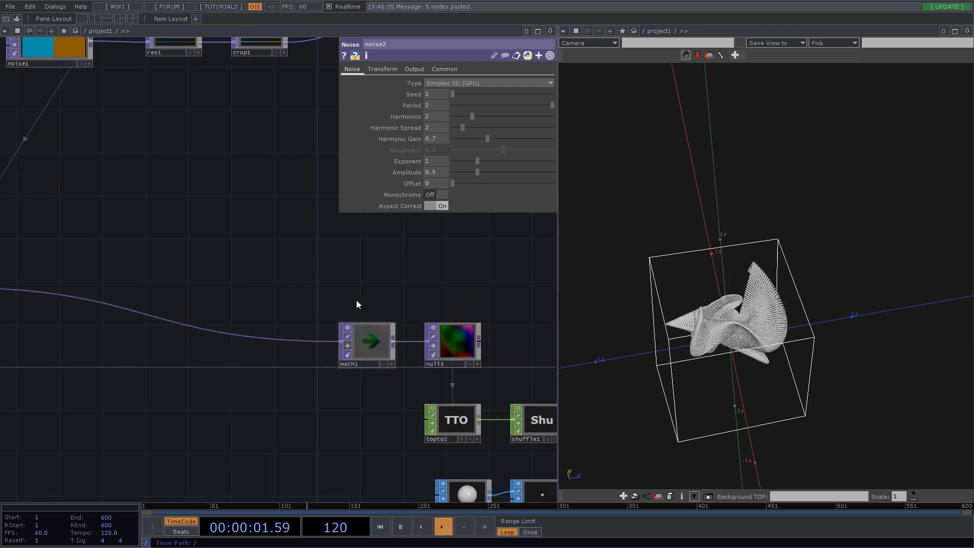
Set the second Noise TOP's Offset to 0.5.
drag(222, 246, 438, 268)
click(146, 317)
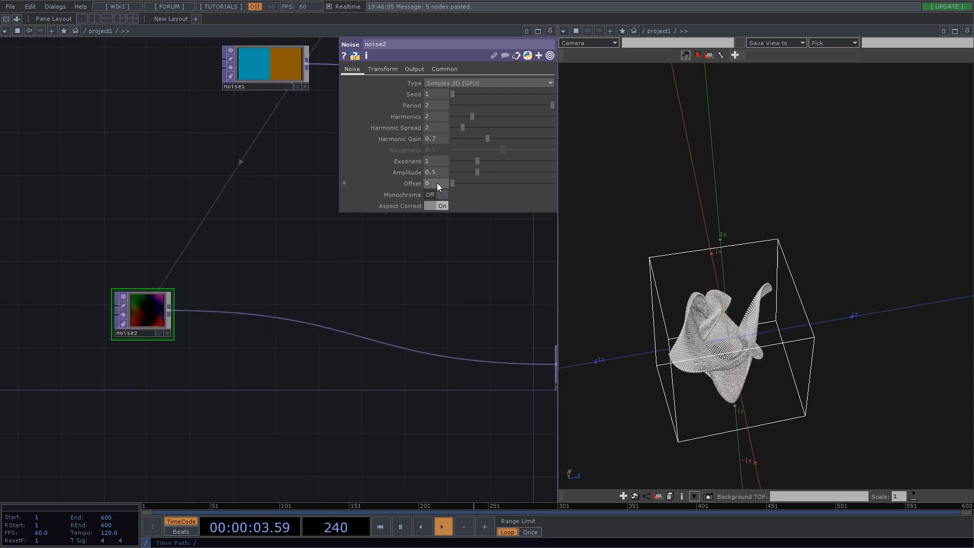
text(.5)
key(Return)
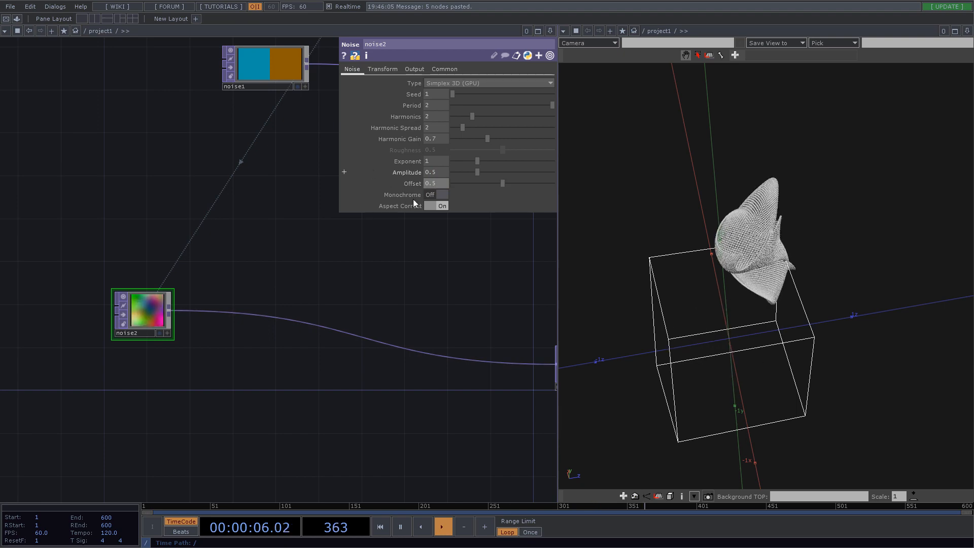
Turn off the Math TOP's bypass and inspect the shape inside the wireframe box.
drag(459, 297, 247, 276)
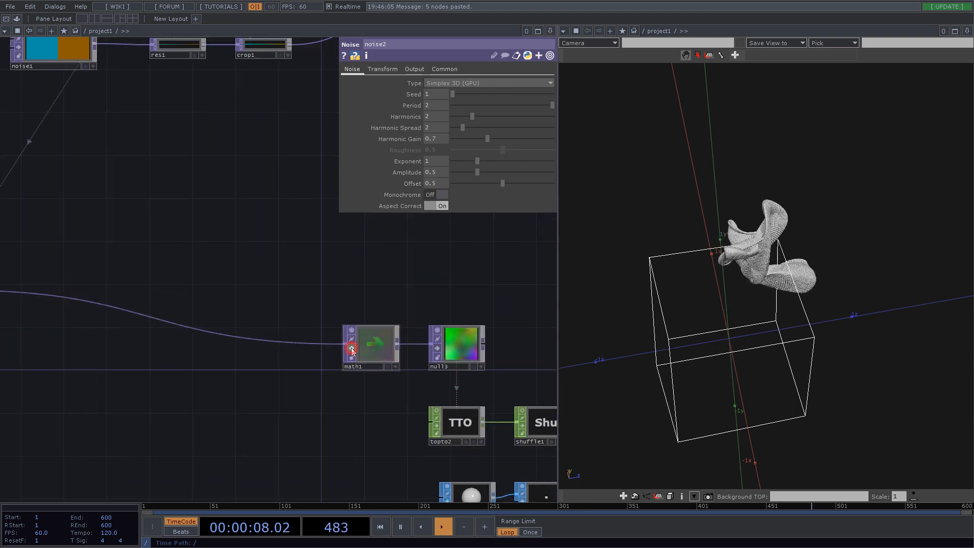
click(352, 348)
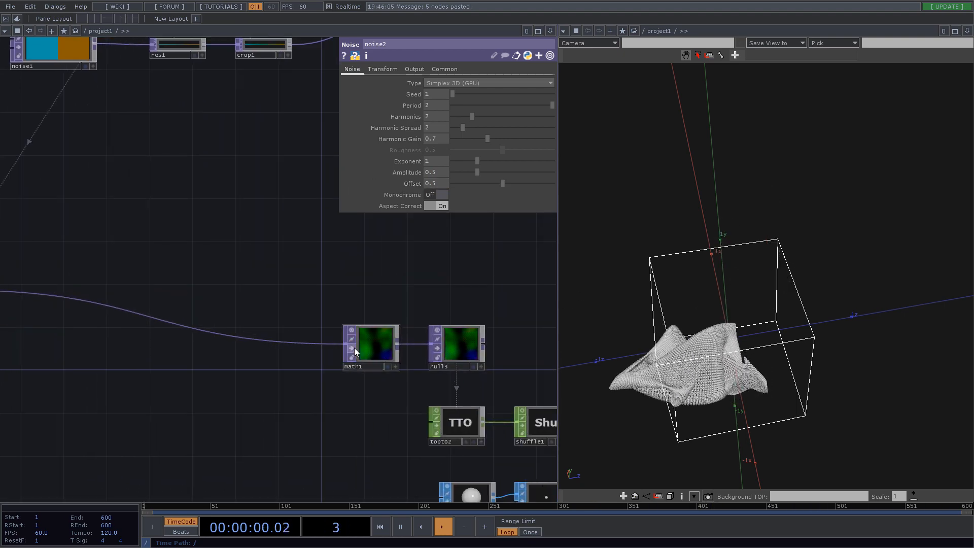
drag(372, 276, 440, 252)
scroll(346, 298, down, 3)
drag(742, 378, 755, 319)
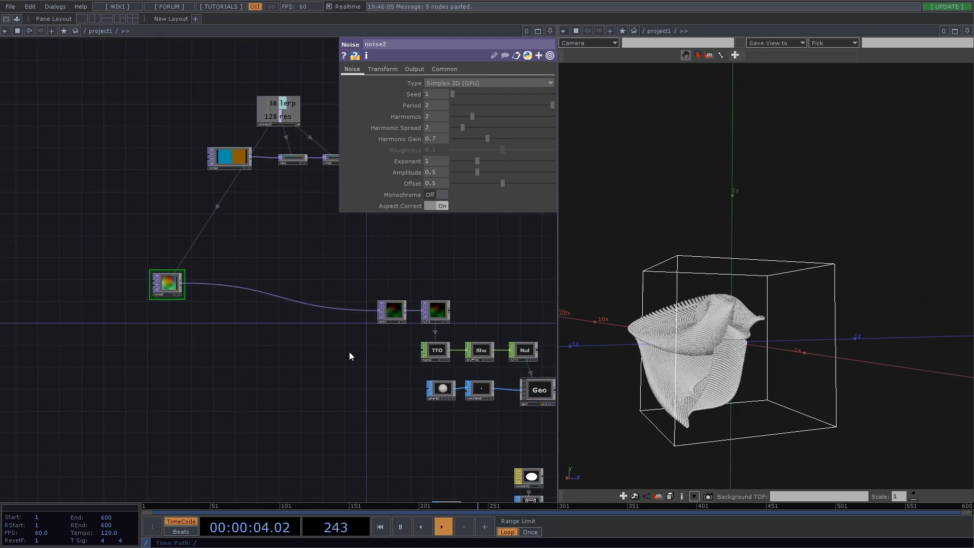
Pause the timeline and view the frozen shape from several angles.
key(space)
drag(766, 275, 751, 297)
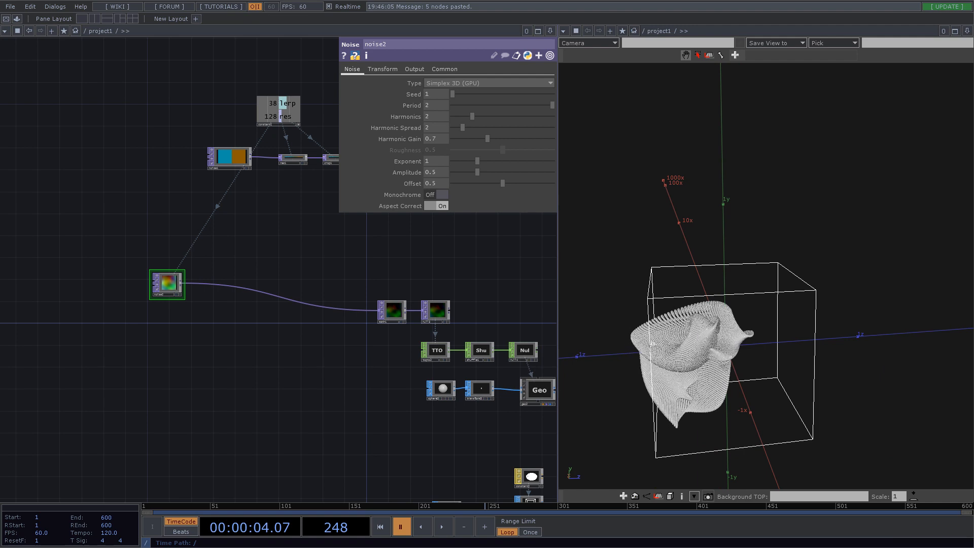
drag(680, 361, 765, 345)
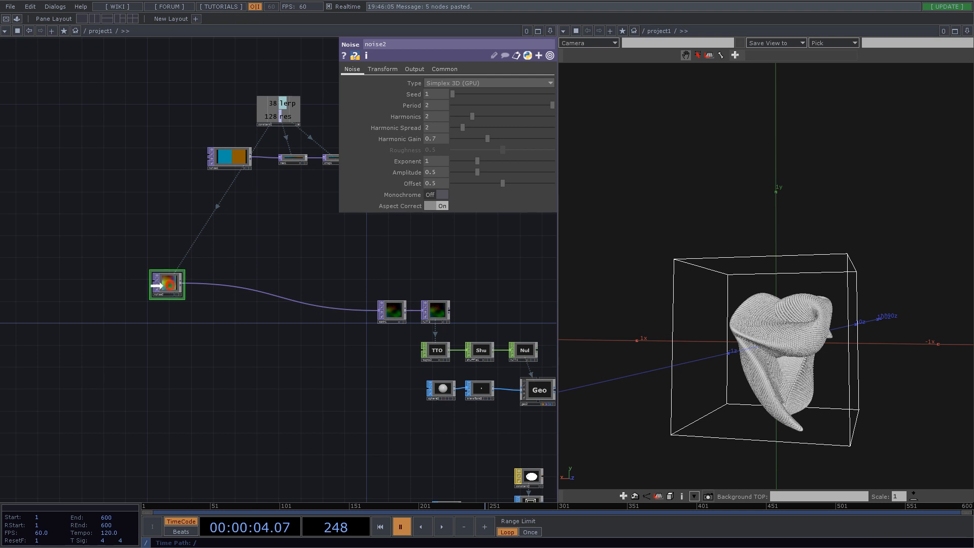
Insert a Level TOP on the connection between the second Noise TOP and the Math TOP.
drag(156, 285, 112, 291)
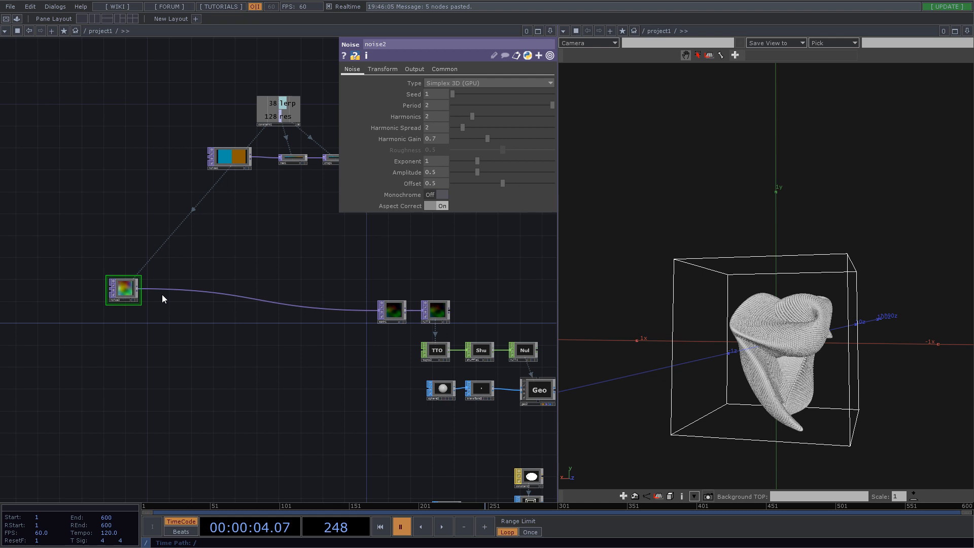
scroll(136, 282, up, 3)
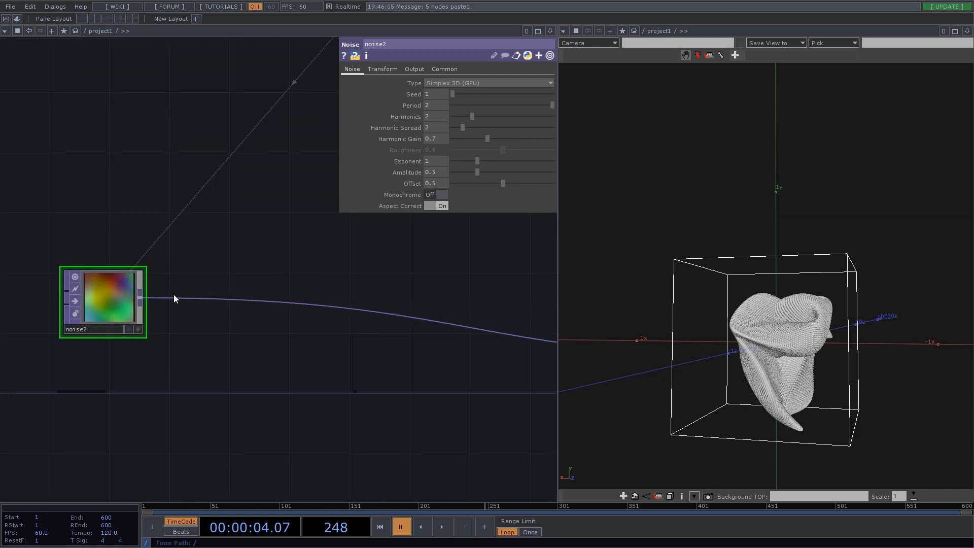
right_click(175, 297)
click(186, 287)
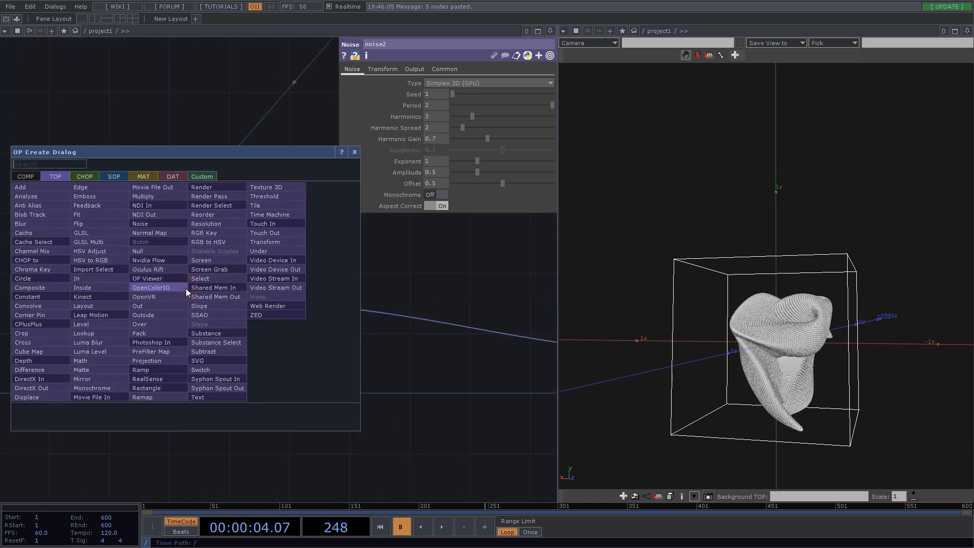
click(107, 324)
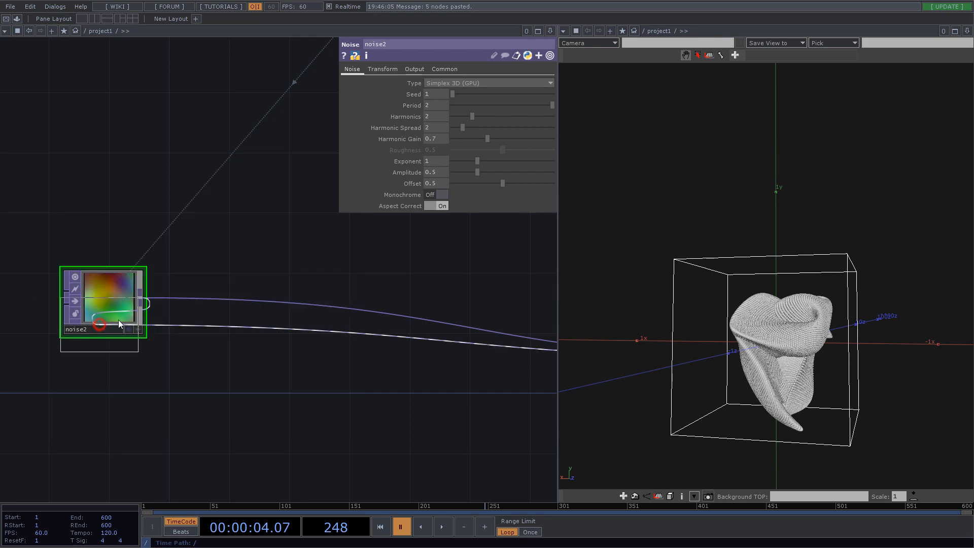
click(232, 299)
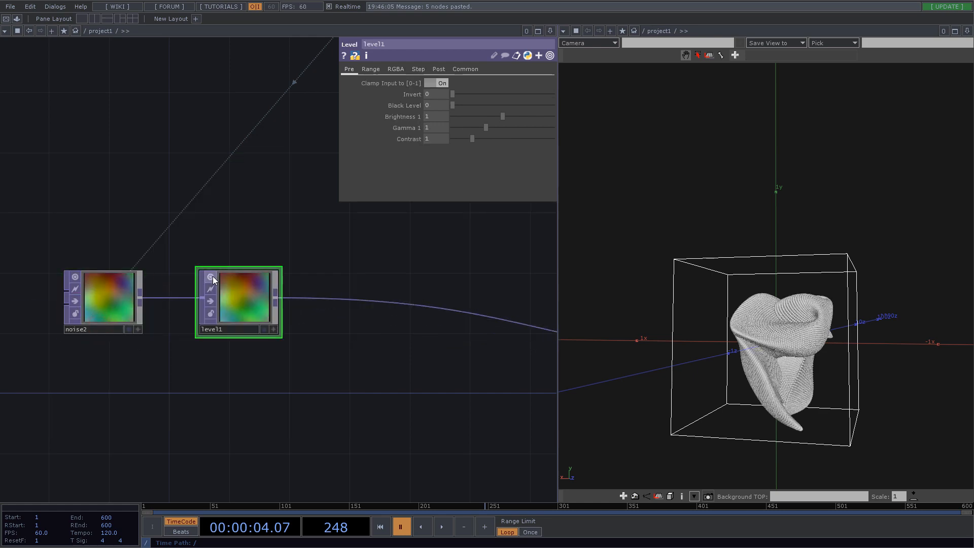
Resume timeline playback and view the moving shape inside the wireframe box from several angles.
drag(836, 361, 599, 429)
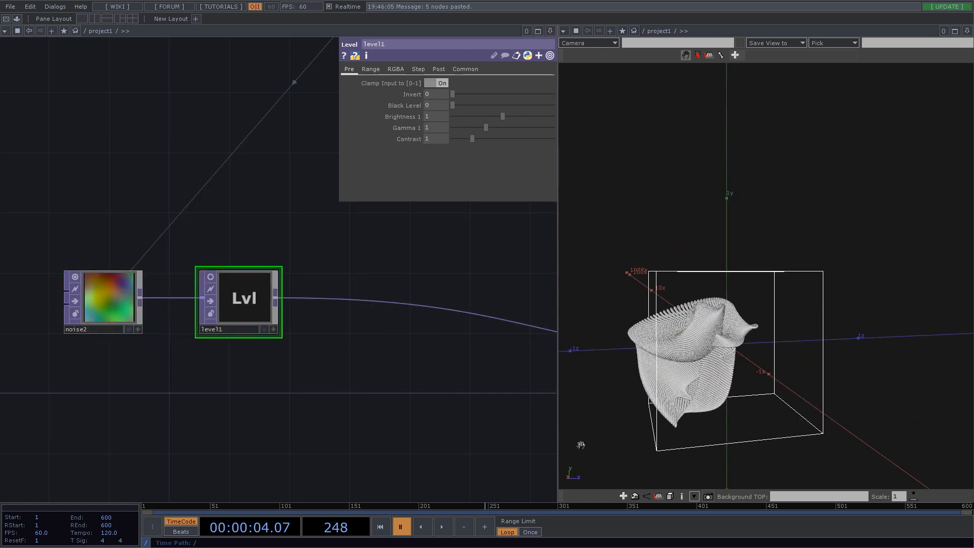
click(444, 525)
drag(702, 379, 766, 276)
drag(783, 361, 688, 335)
drag(755, 365, 791, 340)
scroll(205, 341, down, 5)
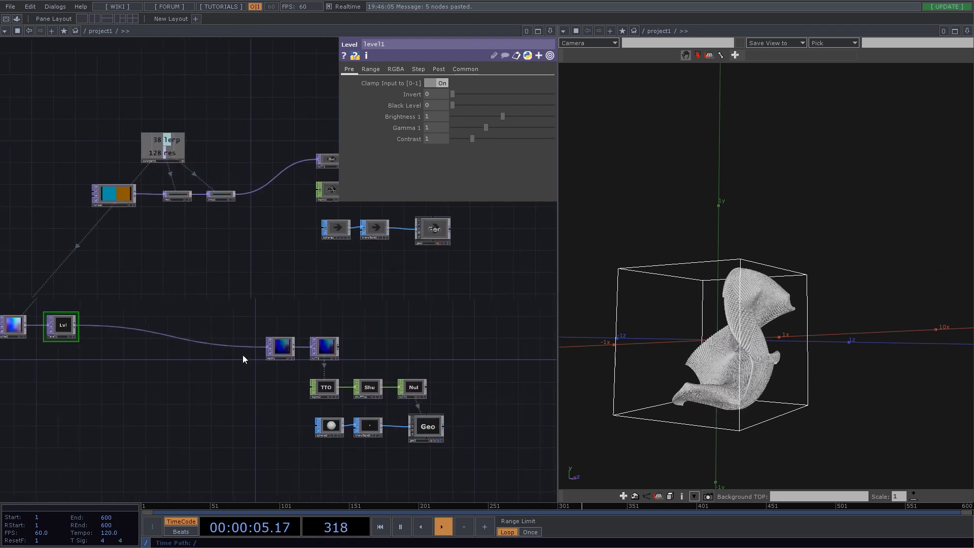
Toggle the alpha channel in the Math TOP's Channel Mask and bypass the operator.
scroll(308, 338, up, 6)
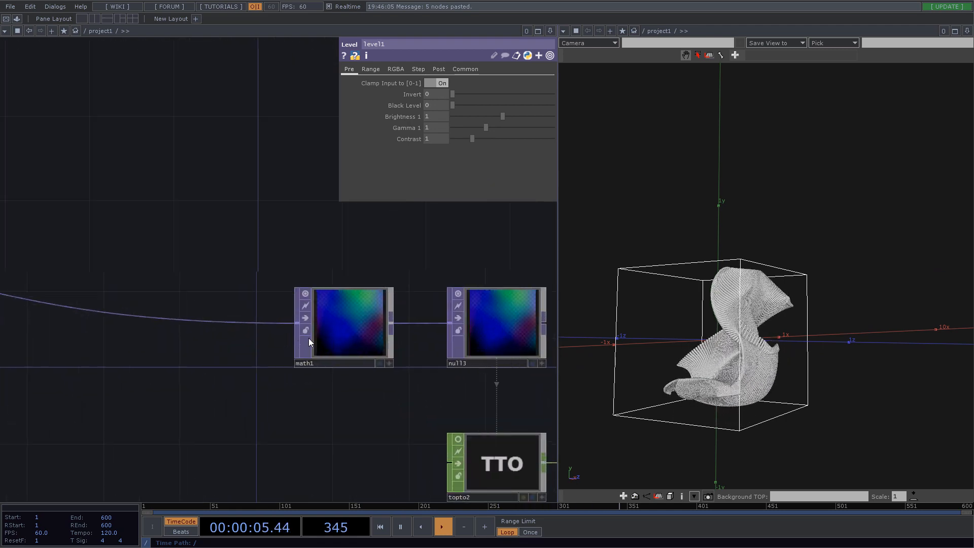
click(348, 308)
click(434, 69)
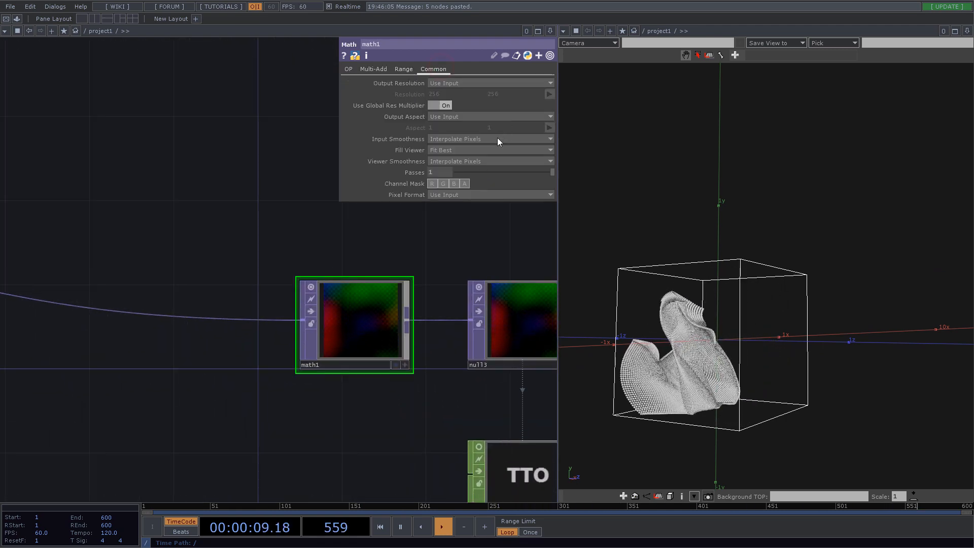
click(464, 183)
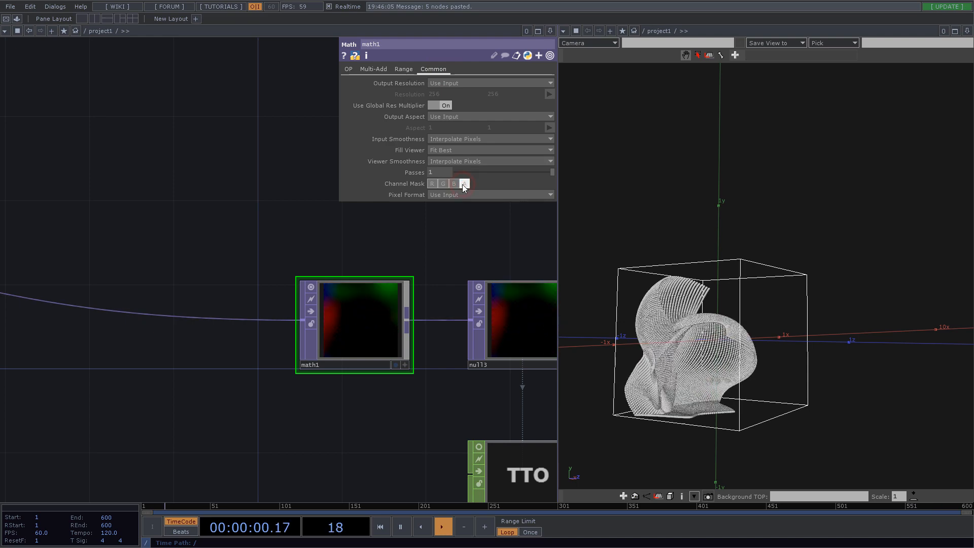
click(311, 312)
Set the reference box's Center to 0.5, 0.5, 0.5.
scroll(489, 339, down, 2)
scroll(488, 339, down, 3)
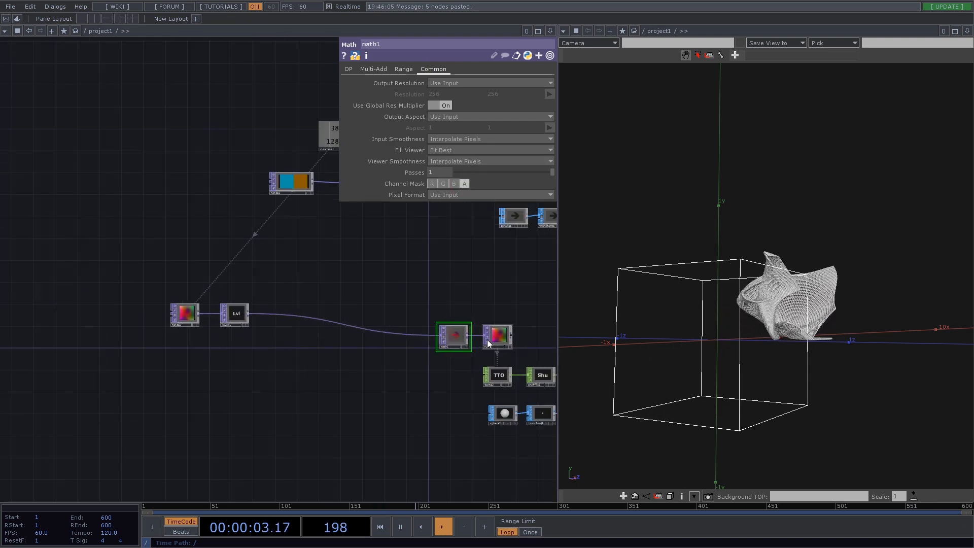
scroll(209, 315, up, 3)
scroll(208, 314, up, 1)
drag(757, 223, 762, 271)
drag(401, 386, 217, 274)
scroll(216, 278, down, 3)
drag(415, 385, 153, 262)
click(259, 350)
drag(439, 126, 394, 125)
text(0.5)
key(Tab)
text(0.5)
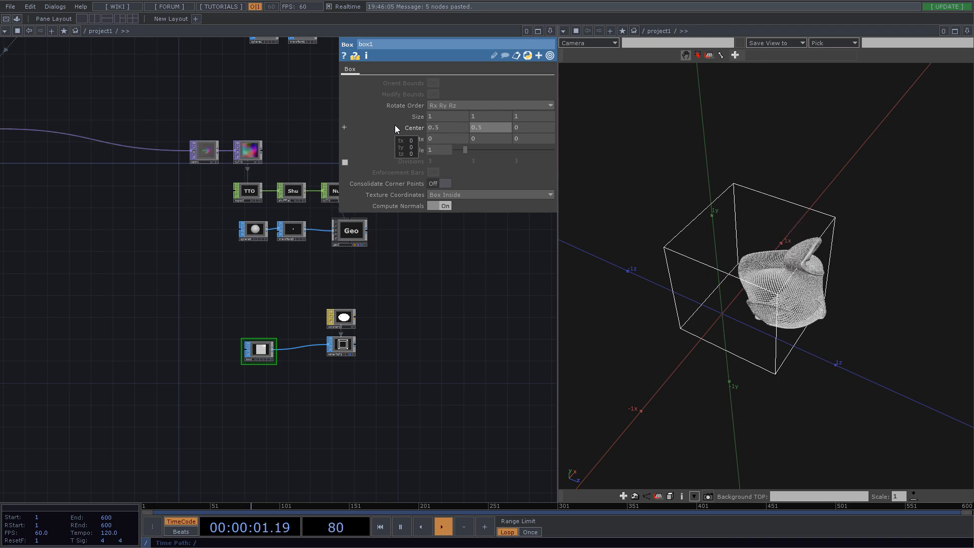
key(Tab)
text(0.5)
key(Return)
Select the Level TOP and examine how the animated shape fits the reference box from several angles.
drag(730, 274, 680, 259)
scroll(845, 288, down, 2)
drag(124, 216, 392, 327)
scroll(239, 244, up, 4)
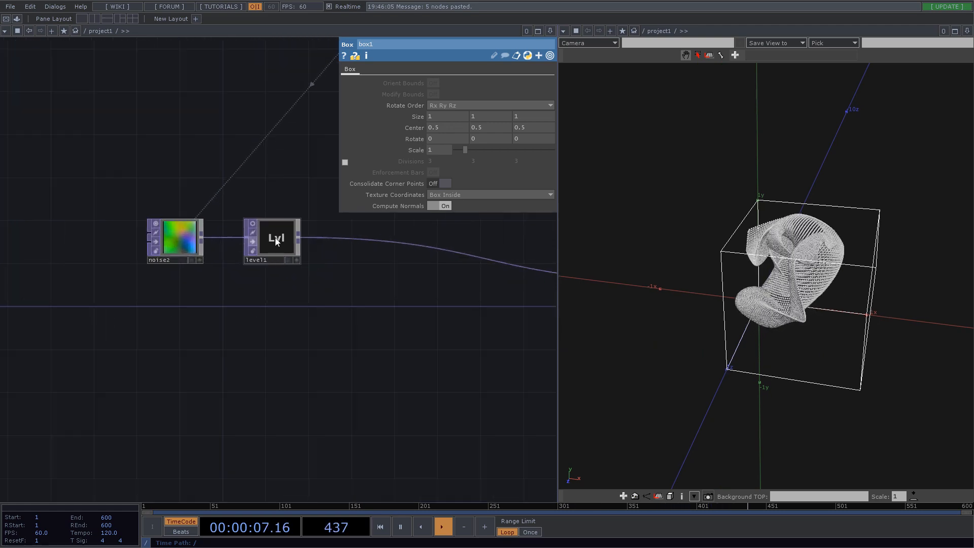
click(276, 241)
drag(865, 289, 830, 290)
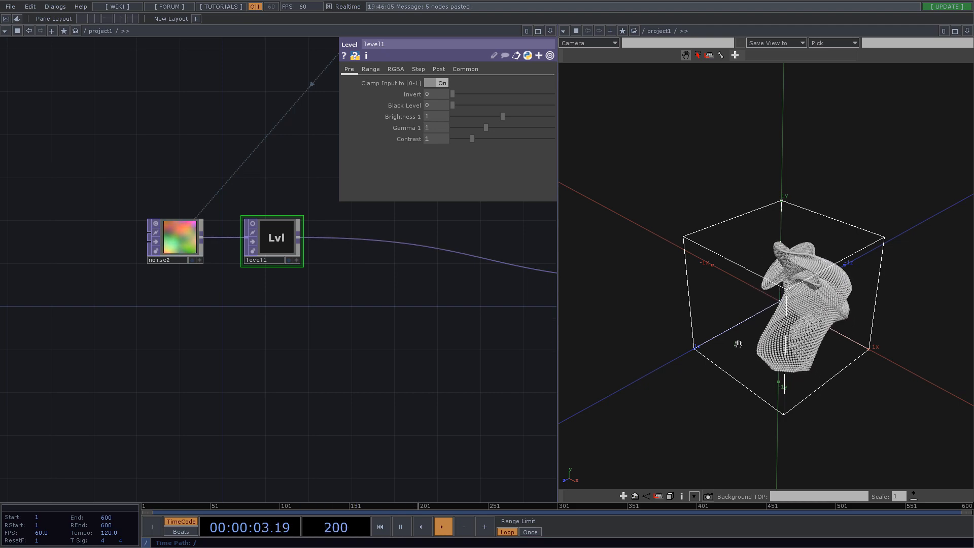
drag(662, 307, 795, 314)
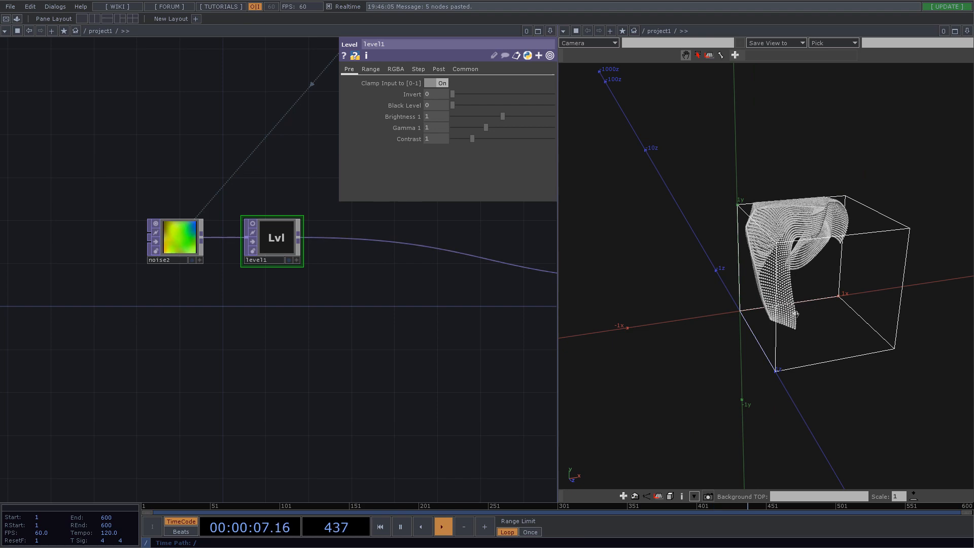
Turn off the Math TOP's bypass.
drag(454, 332, 266, 337)
scroll(233, 337, down, 3)
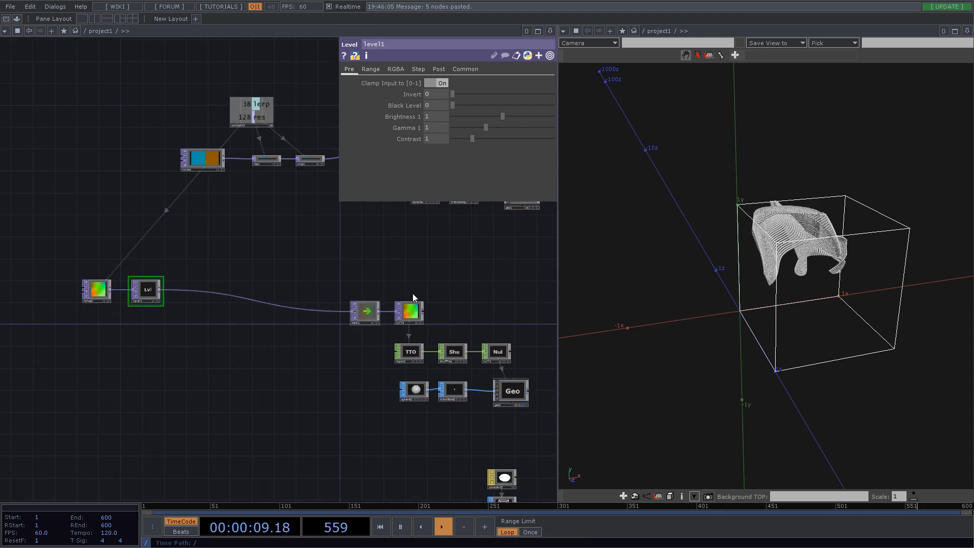
scroll(412, 294, up, 5)
scroll(280, 322, down, 4)
drag(124, 249, 361, 245)
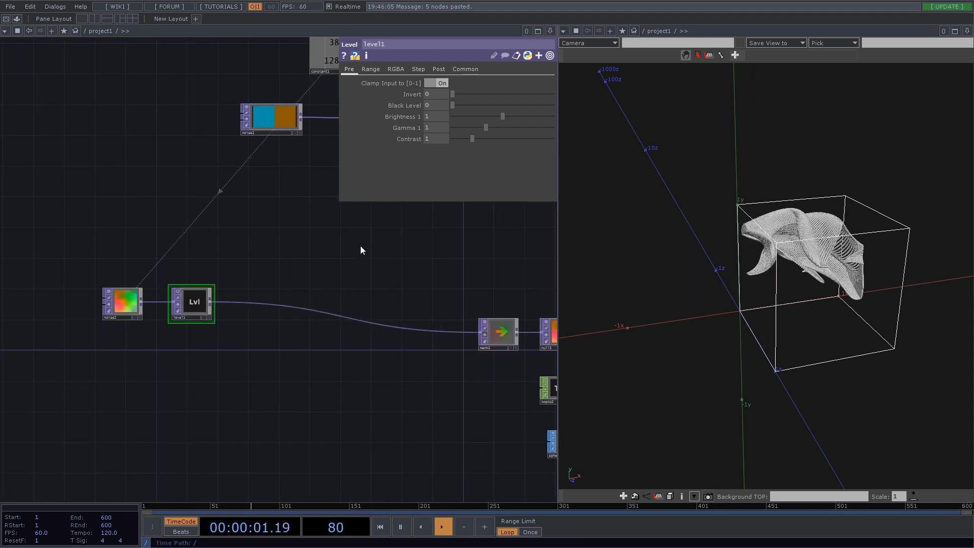
drag(431, 285, 183, 211)
scroll(234, 259, up, 5)
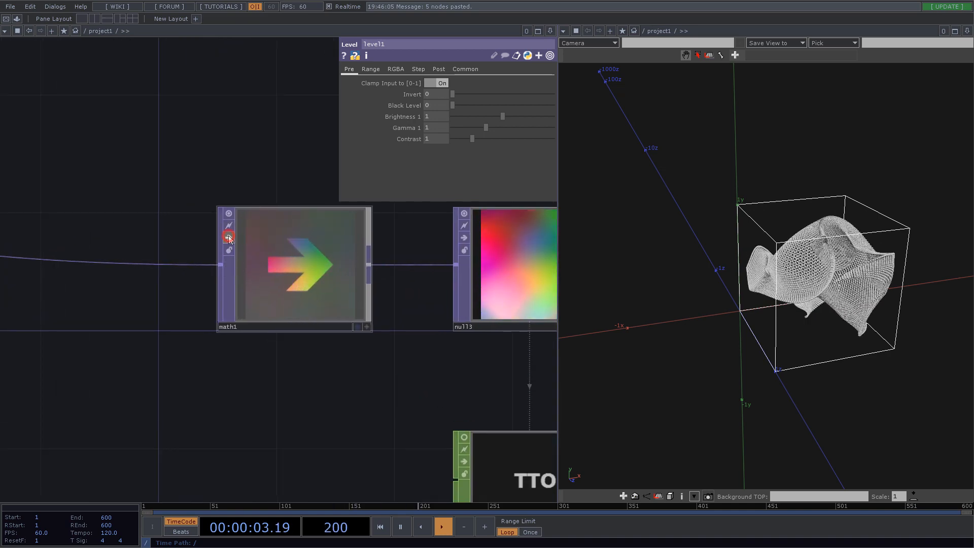
click(228, 237)
Set the reference box's Center back to 0, 0, 0.
scroll(258, 265, down, 6)
scroll(303, 417, up, 4)
scroll(303, 416, up, 3)
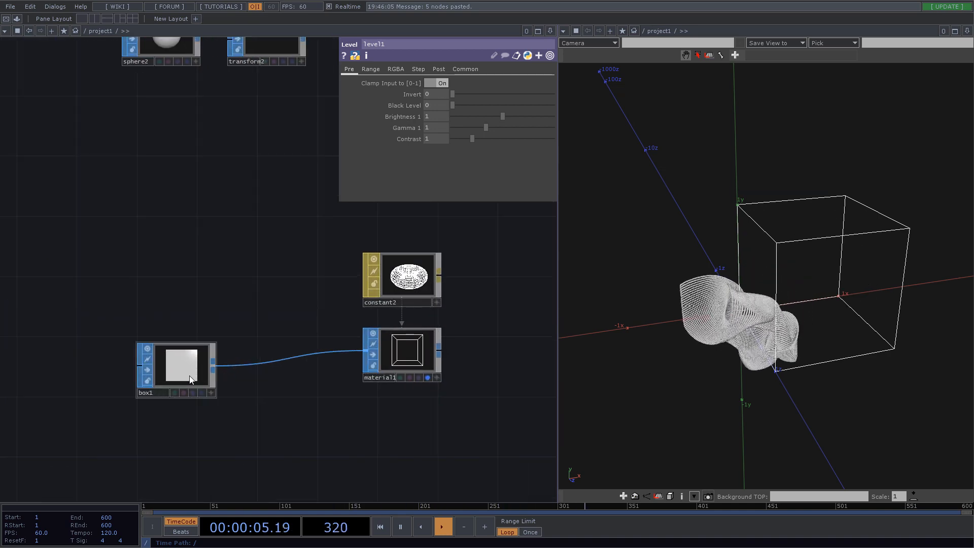
click(181, 365)
drag(437, 125, 388, 119)
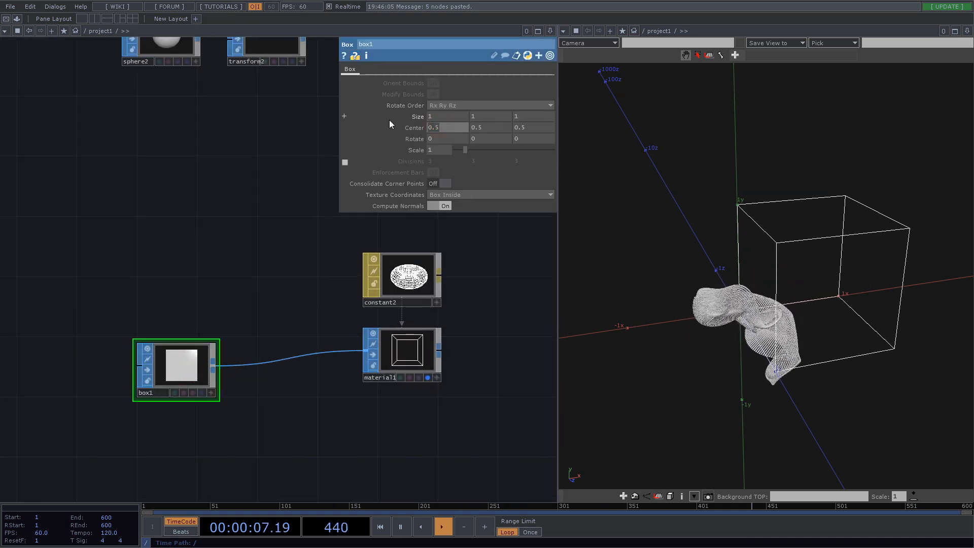
text(0)
key(Tab)
text(0)
key(Tab)
text(0)
key(Return)
Collapse the Level TOP into a Base component and rename it Clamp.
drag(132, 227, 595, 323)
scroll(316, 251, down, 5)
drag(232, 252, 345, 329)
scroll(272, 200, up, 4)
drag(266, 187, 303, 219)
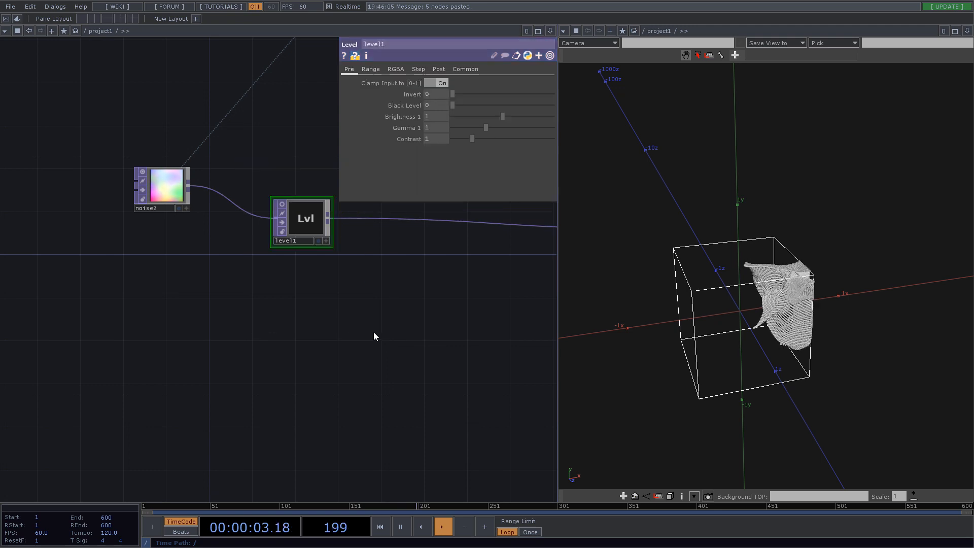
right_click(339, 310)
click(386, 456)
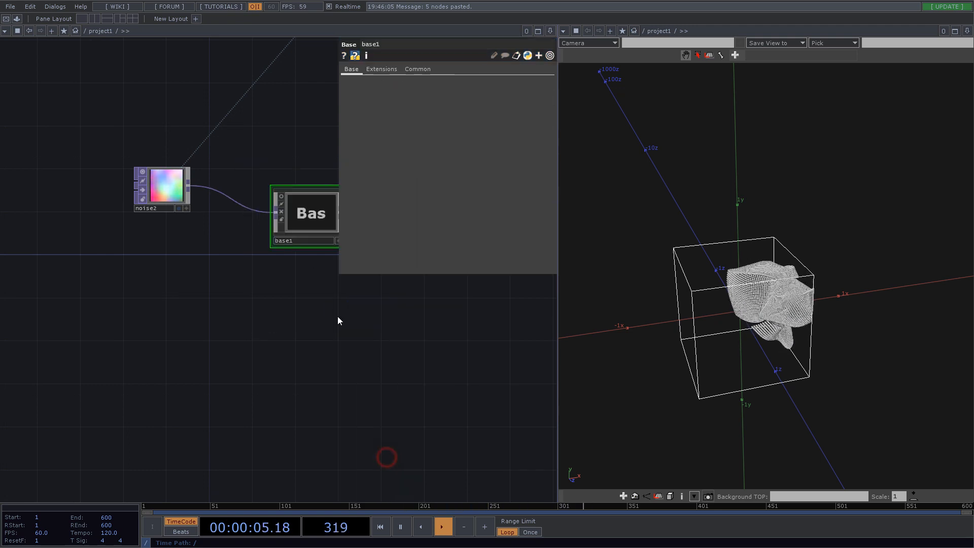
click(294, 240)
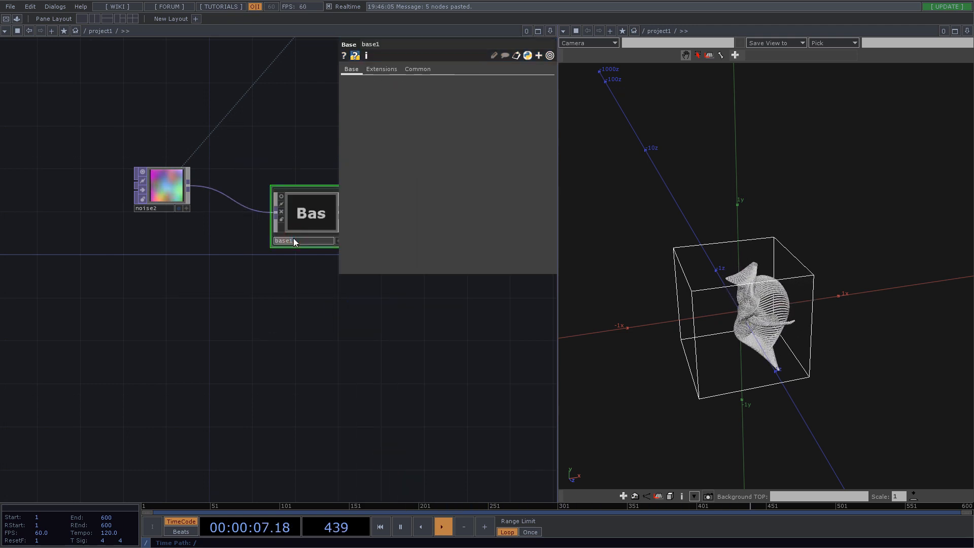
text(Clamp)
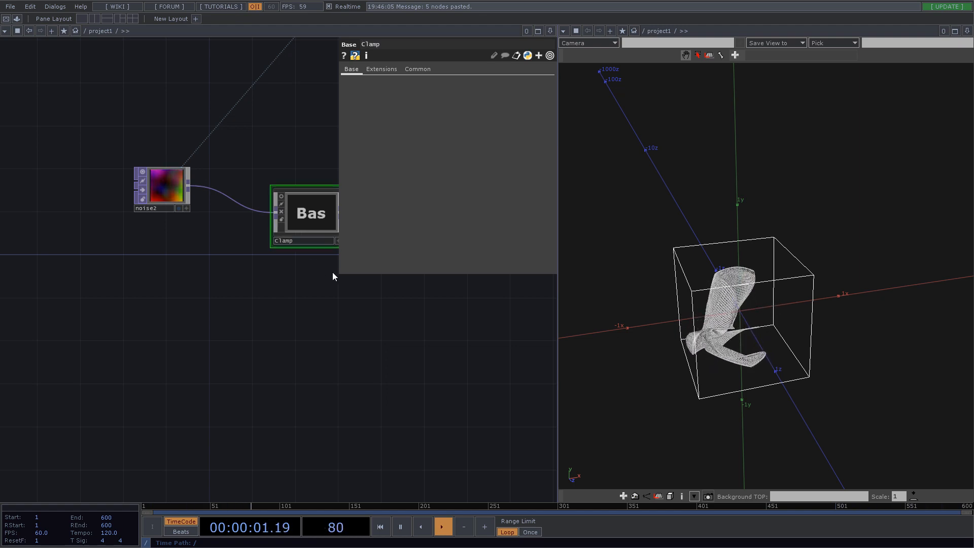
Wire the second Noise TOP directly to the Math TOP and move the Clamp component below that connection.
drag(312, 233, 274, 272)
drag(248, 348, 133, 376)
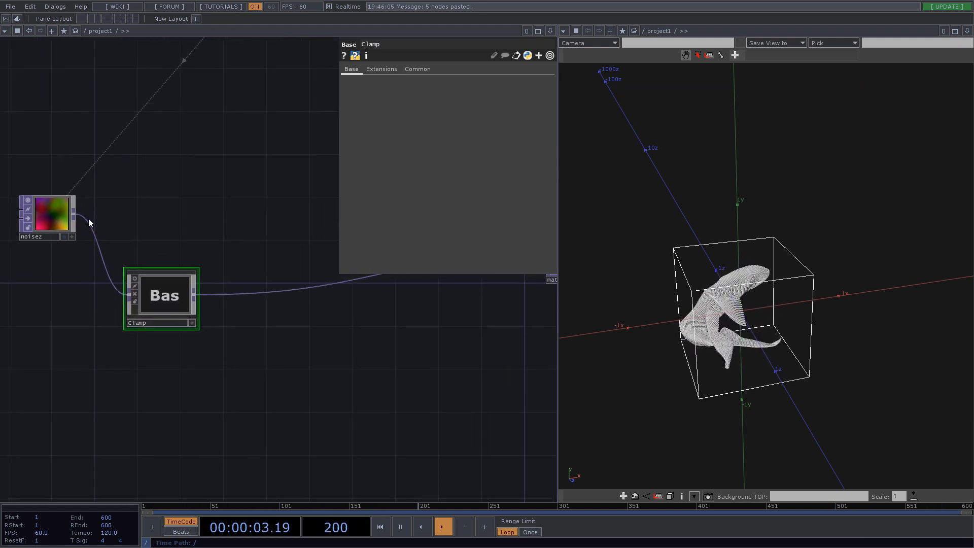
drag(75, 215, 267, 292)
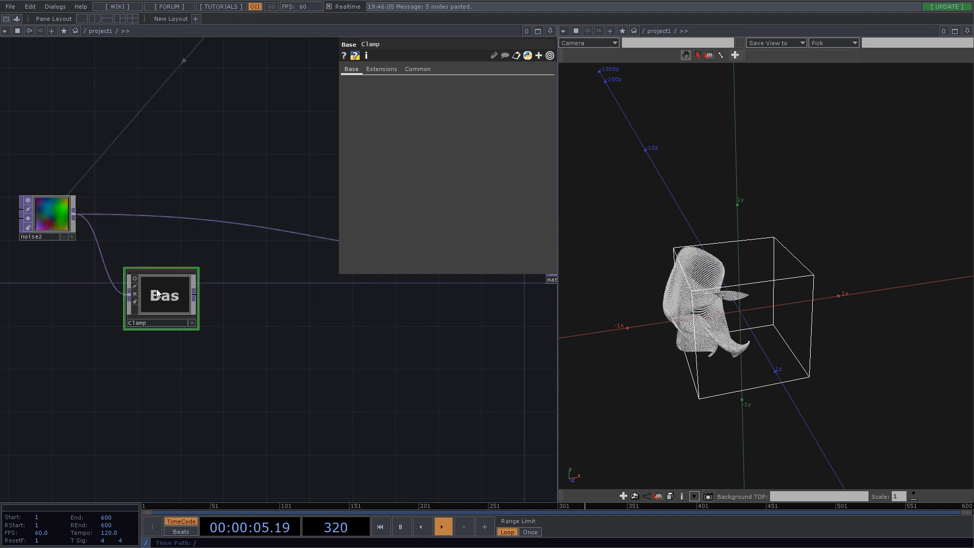
drag(157, 293, 200, 314)
Orbit around the animated shape to examine where it crosses the wireframe box.
drag(726, 335, 659, 323)
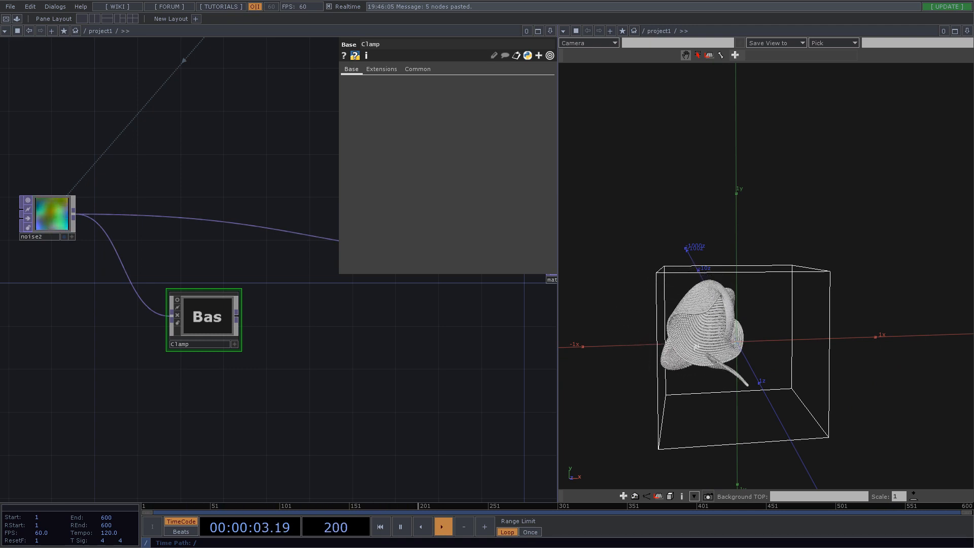
drag(681, 358, 706, 256)
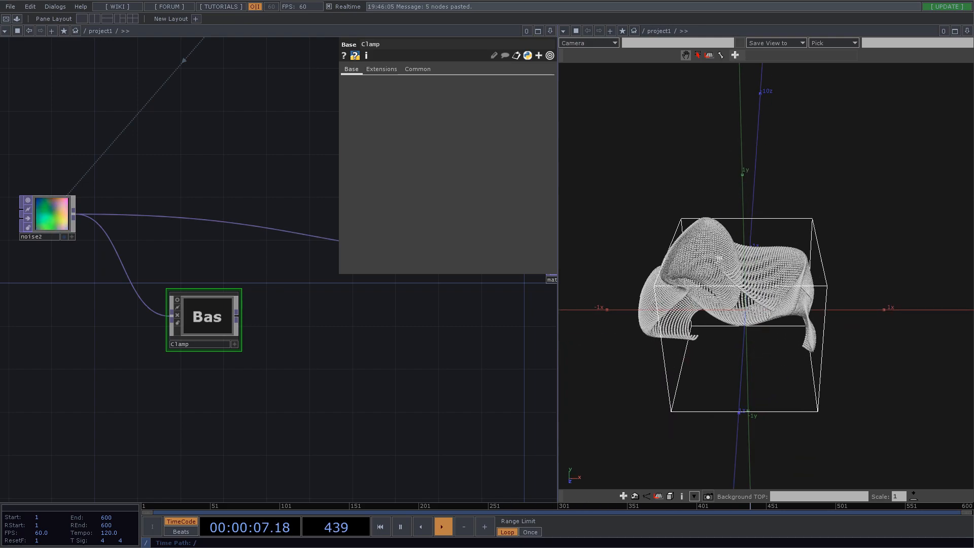
drag(707, 255, 785, 323)
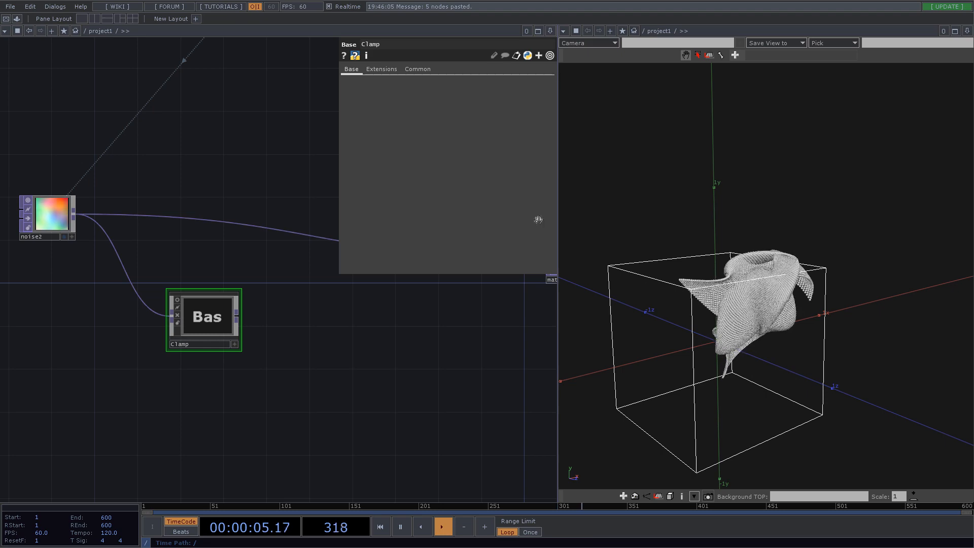
Insert a Null TOP on the connection between the second Noise TOP and the Math TOP.
right_click(262, 227)
click(274, 220)
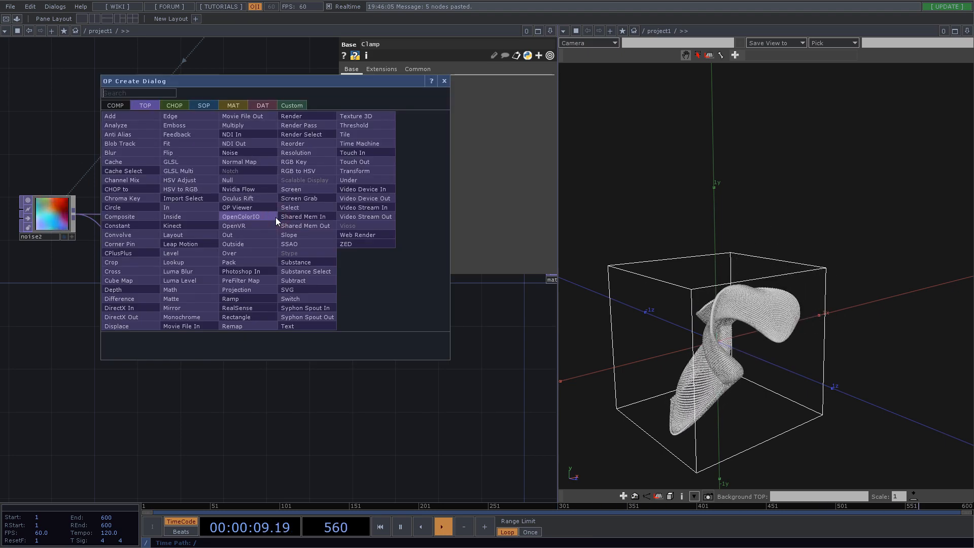
text(nul)
key(Return)
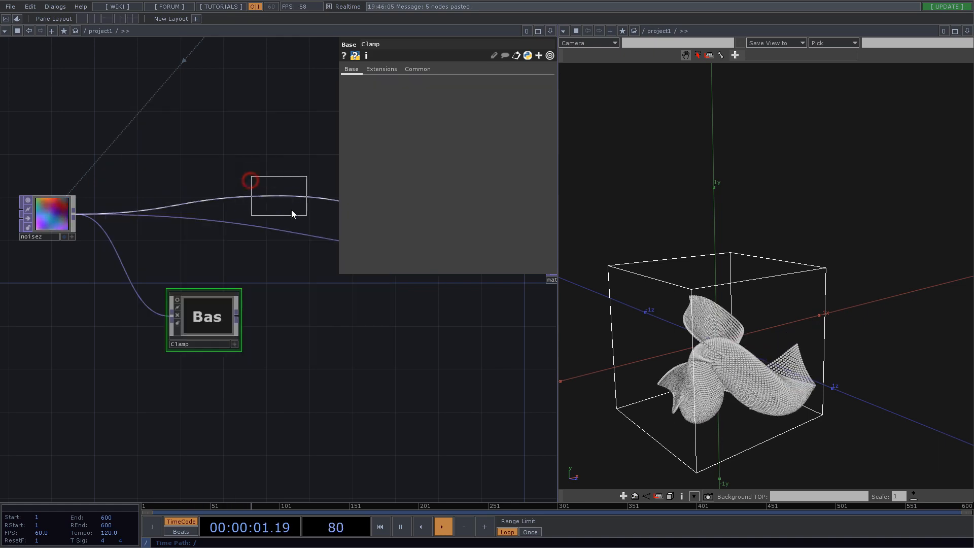
click(300, 228)
Collapse the new Null TOP into a Base component named Bounce, and reposition the Clamp and Bounce components.
drag(223, 153, 351, 266)
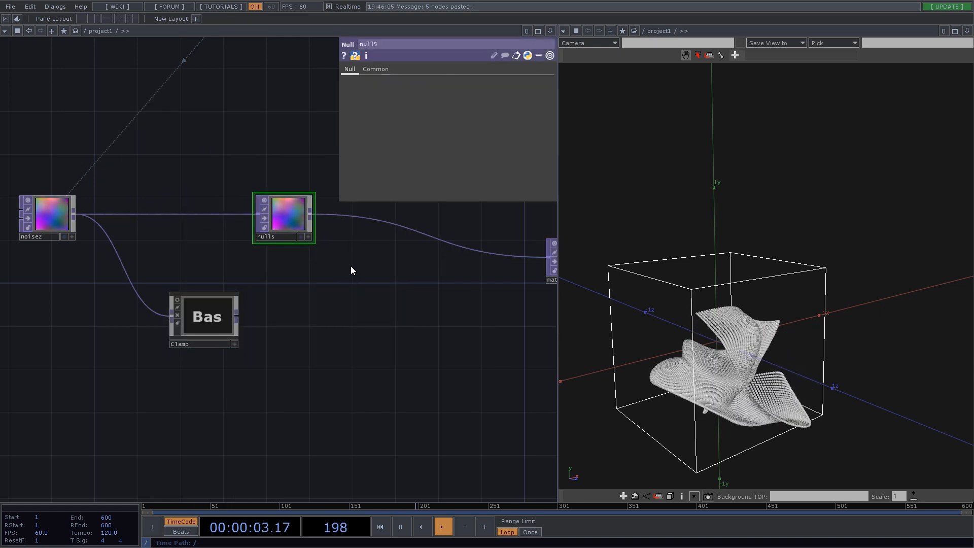
right_click(351, 265)
click(385, 413)
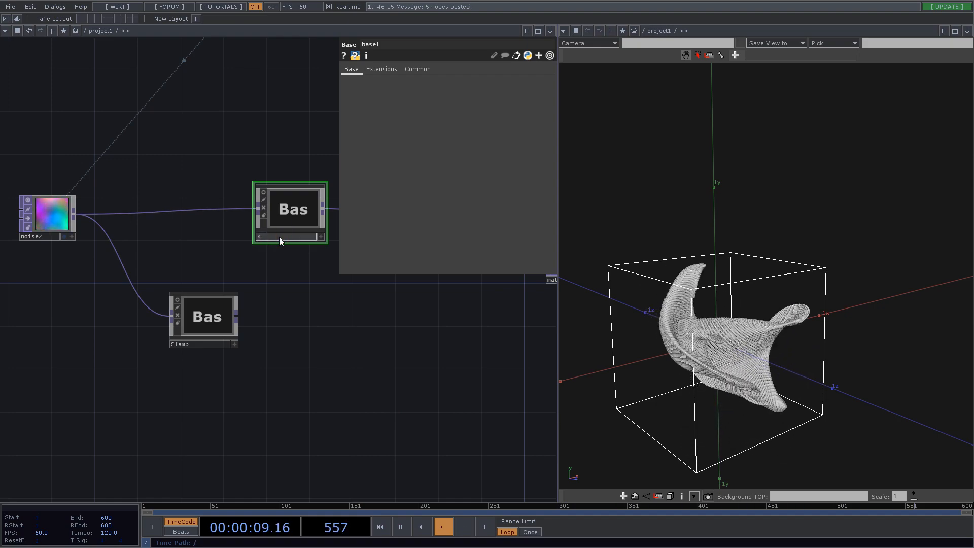
text(Bounce)
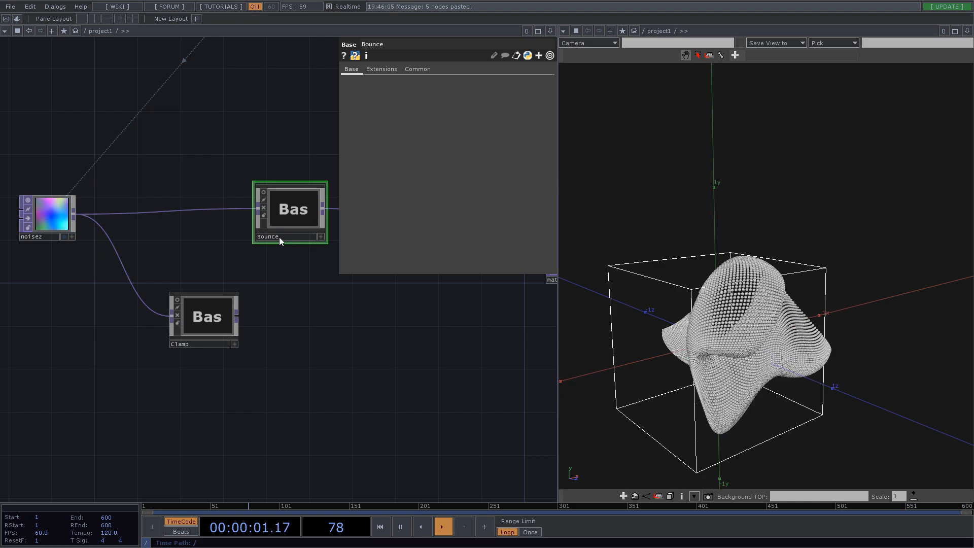
key(Return)
drag(200, 307, 189, 339)
drag(272, 212, 239, 212)
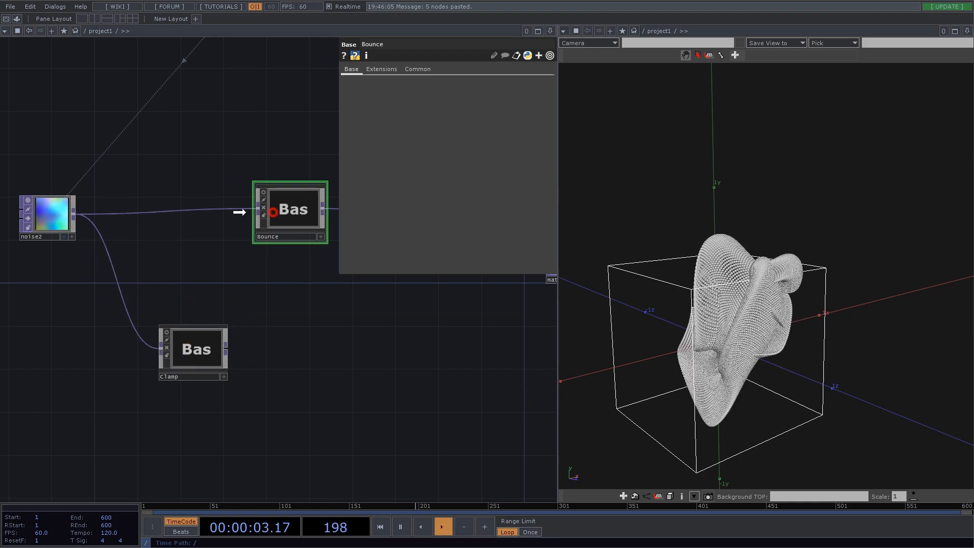
Enter the Bounce component, spread out its nodes, and delete the Null TOP between the In and Out TOPs.
double_click(251, 211)
drag(281, 257, 472, 255)
drag(189, 274, 218, 260)
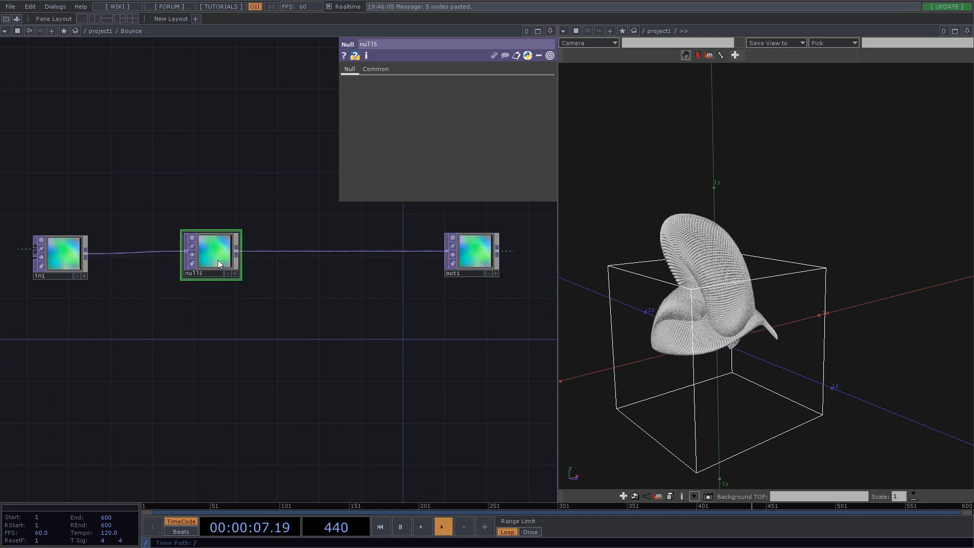
key(Delete)
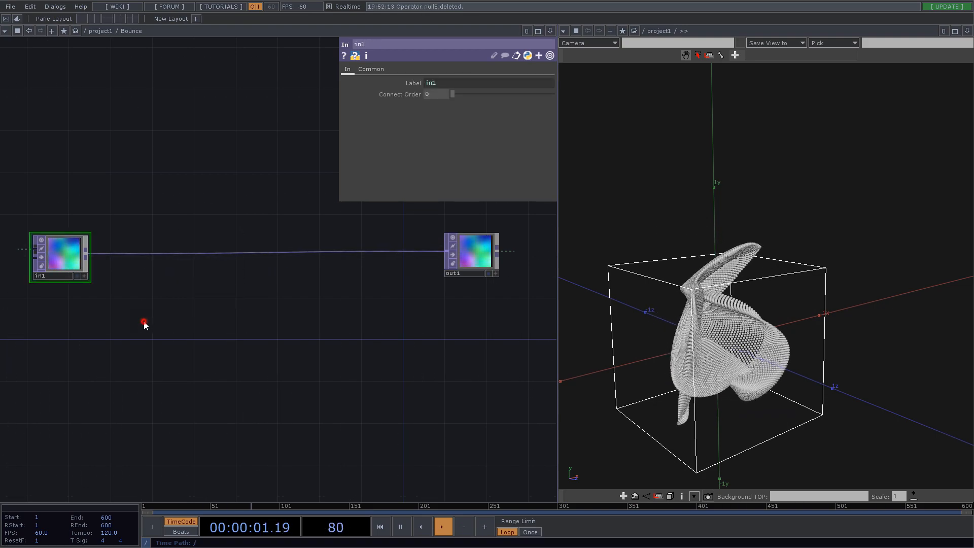
Add a Constant TOP below the In TOP inside the Bounce component.
key(Tab)
text(const)
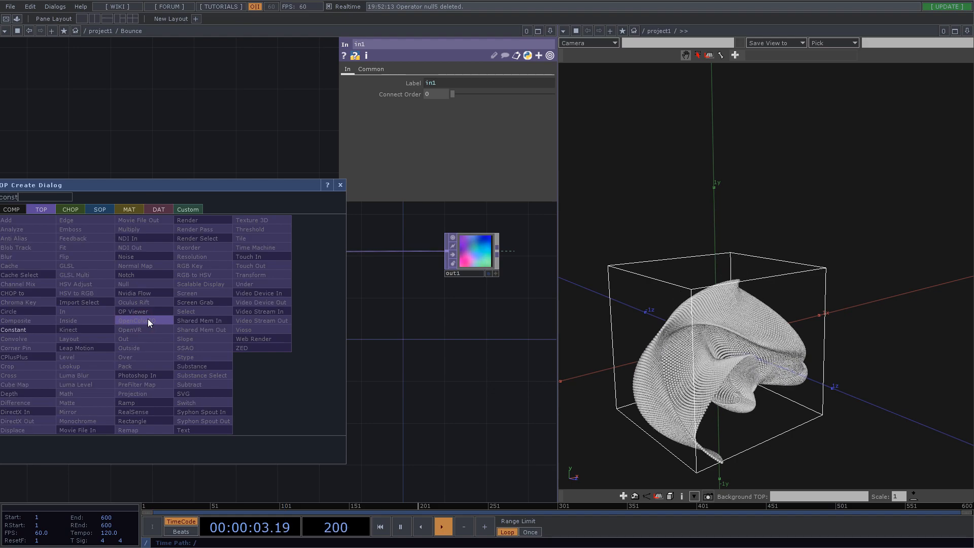
click(22, 331)
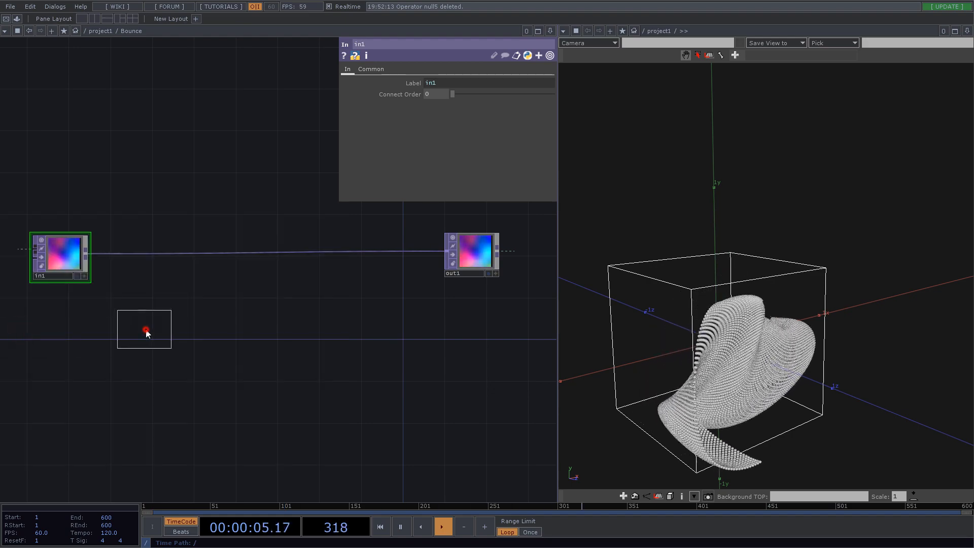
click(147, 334)
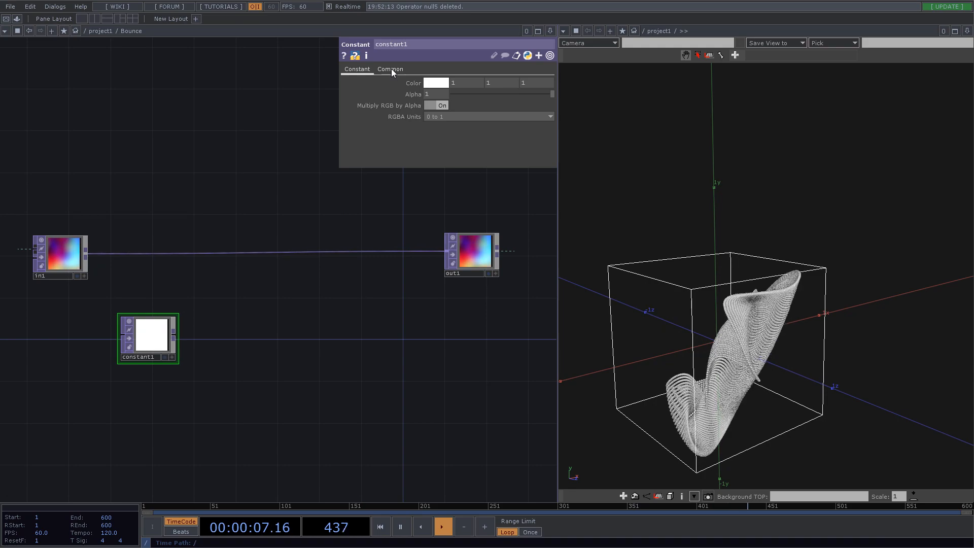
Split the network pane top and bottom, and show project1's constant CHOP with the res channel in one half.
click(549, 31)
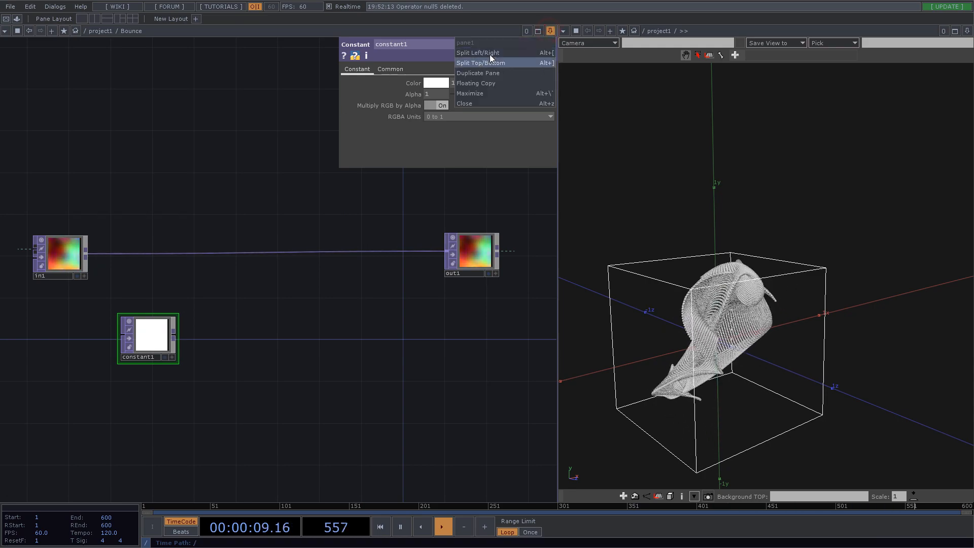
click(489, 63)
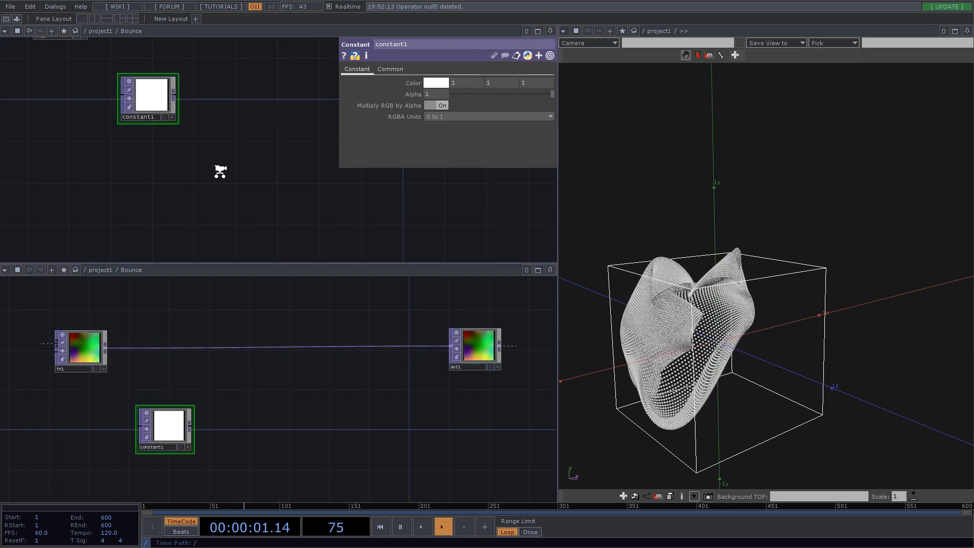
key(u)
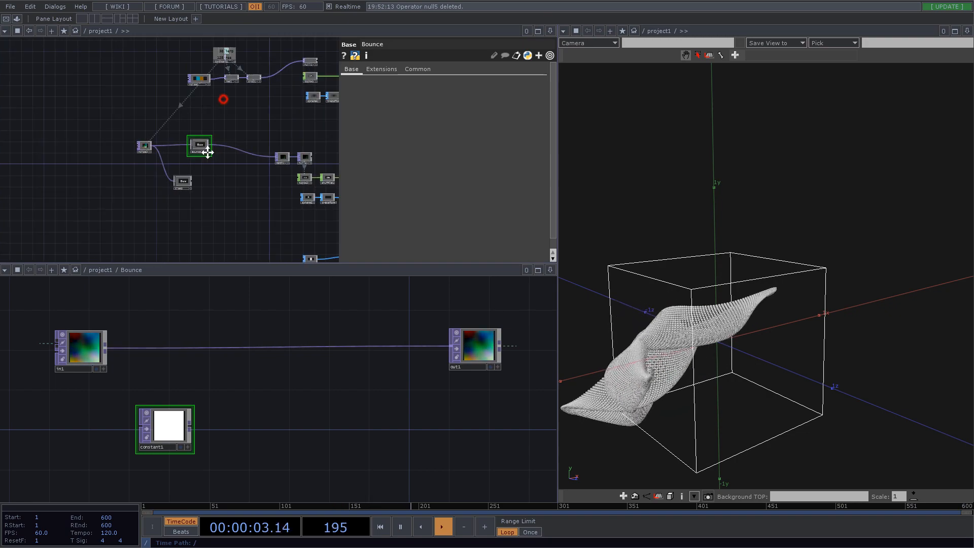
drag(207, 152, 185, 188)
scroll(200, 127, up, 8)
click(371, 372)
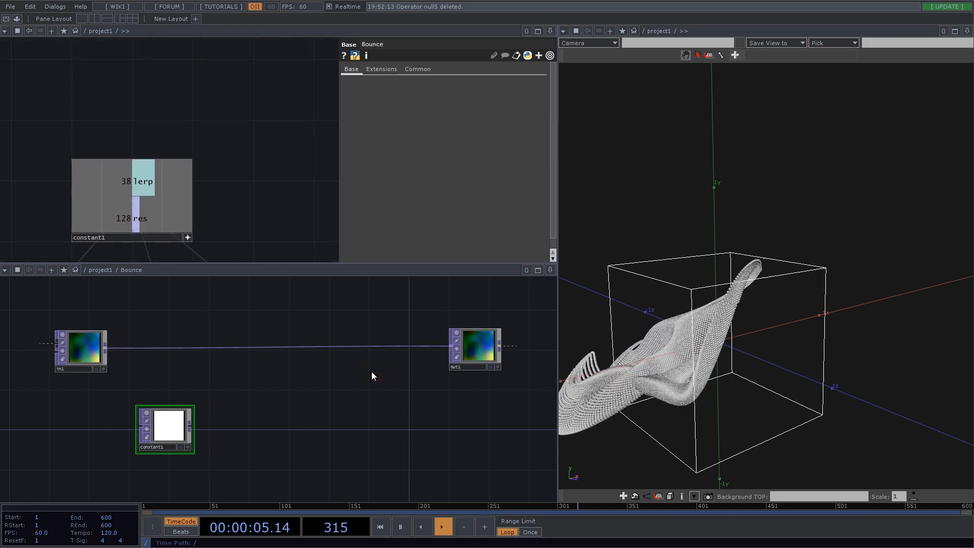
Export the res channel to the Constant TOP's resolution in Bounce, and close the extra network pane.
key(p)
drag(141, 219, 404, 335)
click(413, 334)
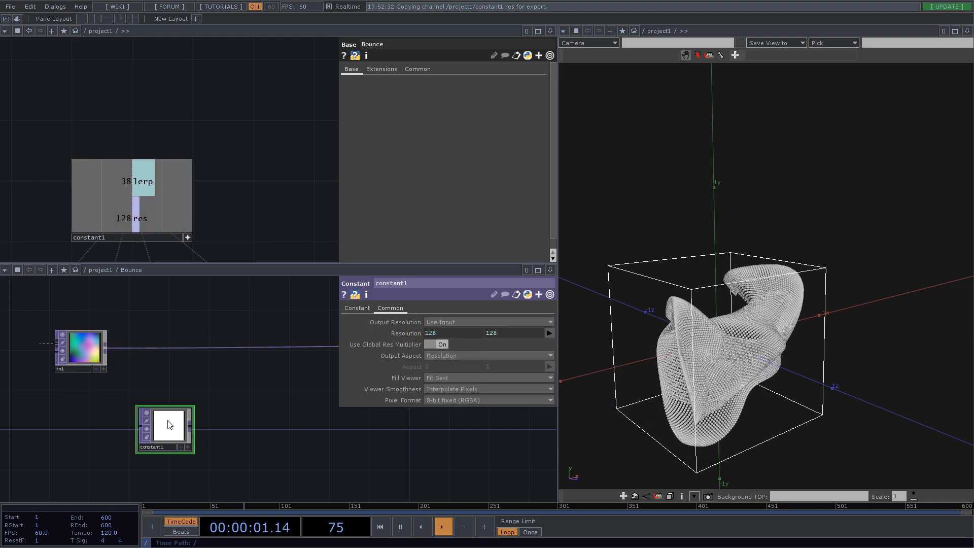
click(539, 32)
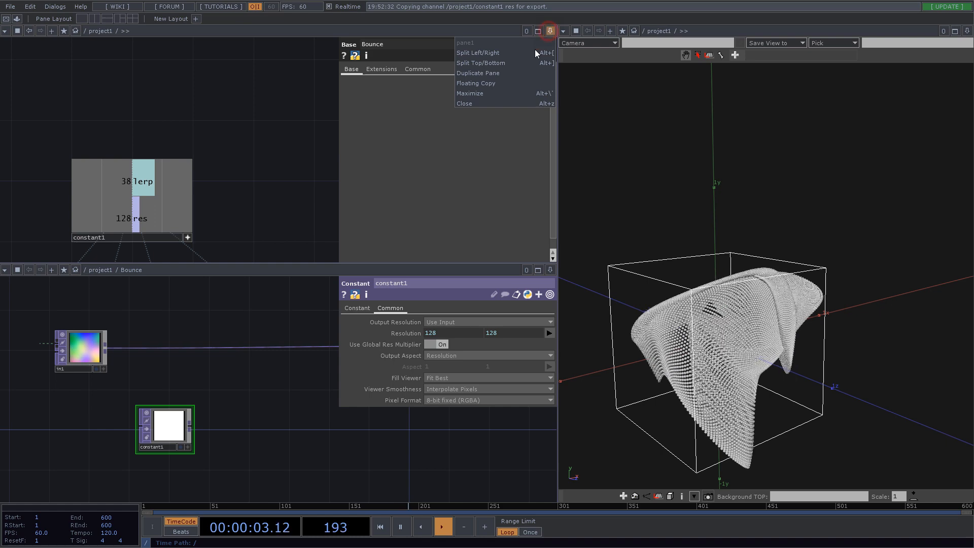
click(495, 104)
click(167, 429)
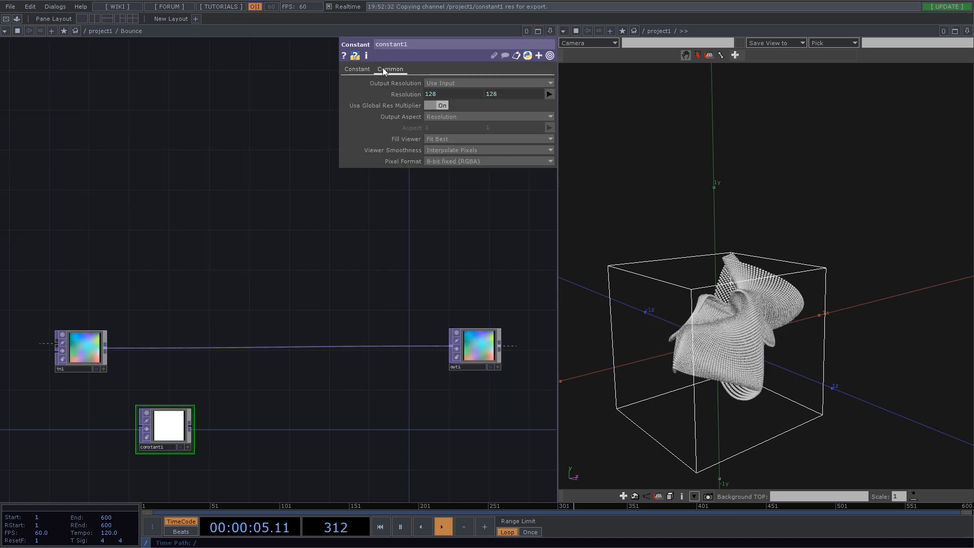
Set the Constant TOP's color to 0, 0, 0 and its pixel format to 32-bit float (RGBA).
click(357, 69)
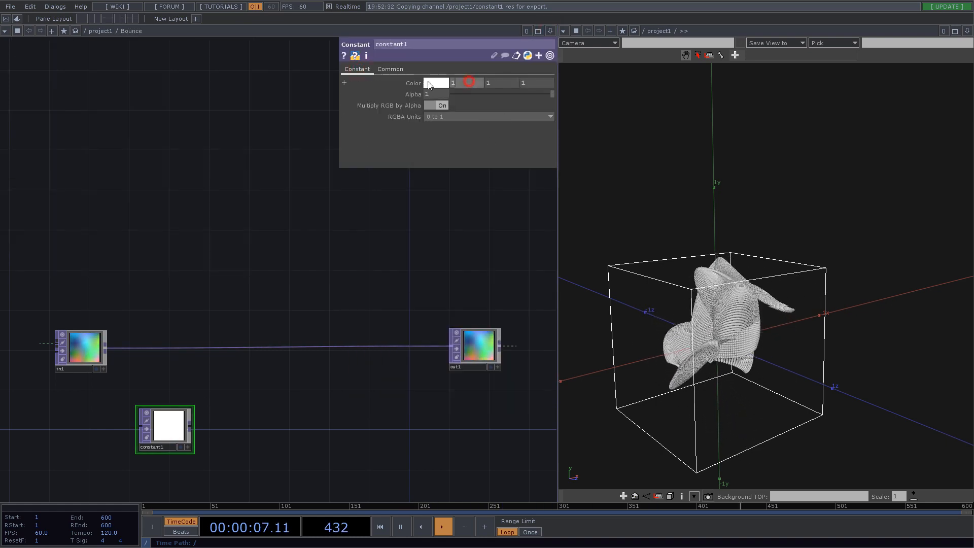
text(0)
key(Tab)
text(0)
key(Tab)
text(0)
key(Return)
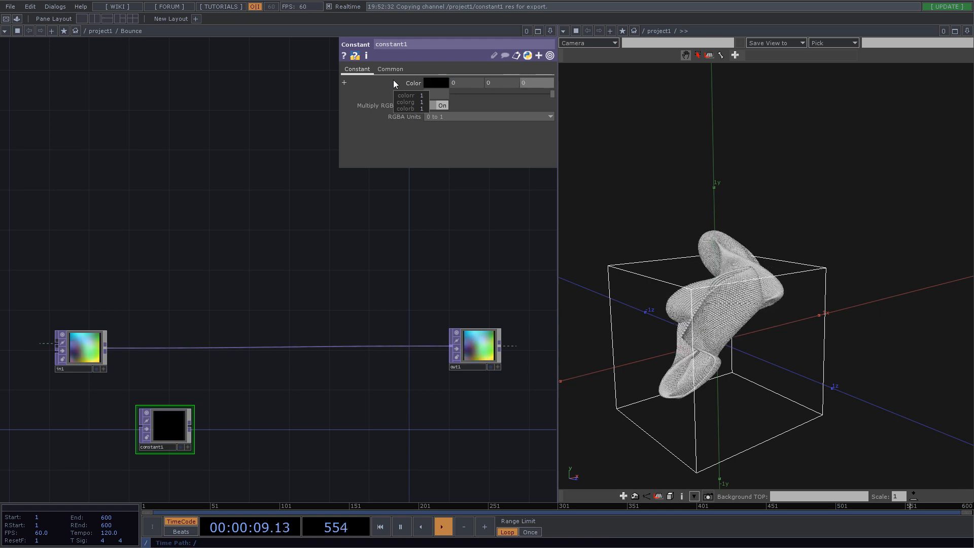
click(388, 69)
click(451, 161)
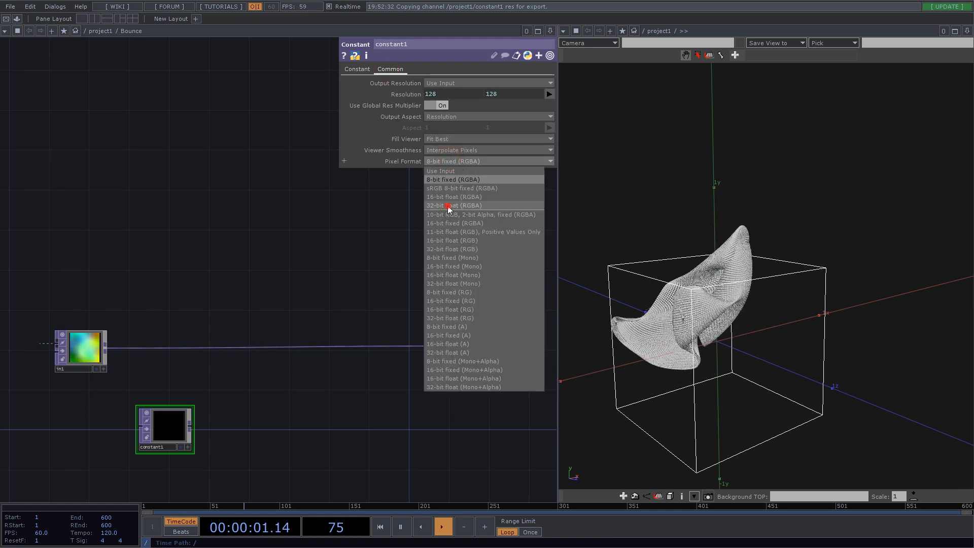
Duplicate the black Constant TOP, place the copy beside it, and set the copy's color to 1, 1, 1.
click(170, 428)
key(ctrl+c)
key(ctrl+v)
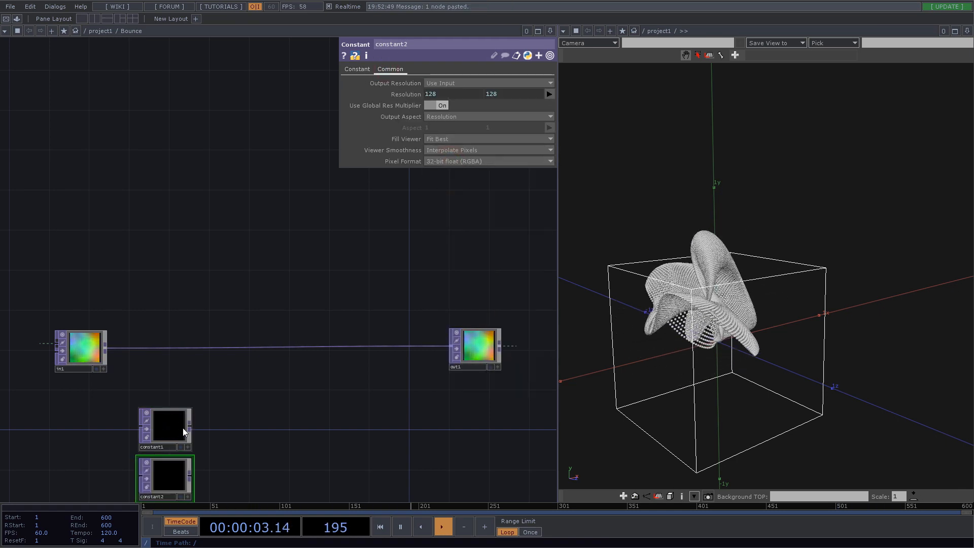
drag(170, 474, 280, 438)
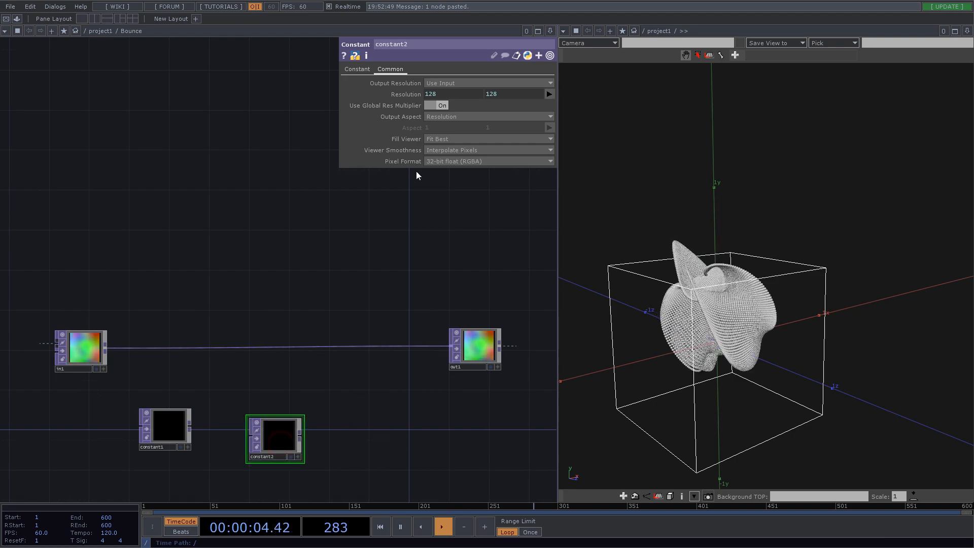
click(358, 70)
text(1)
key(Tab)
text(1)
key(Tab)
text(1)
key(Return)
Rename the black Constant TOP to zero and the white Constant TOP to one.
double_click(163, 442)
text(zer)
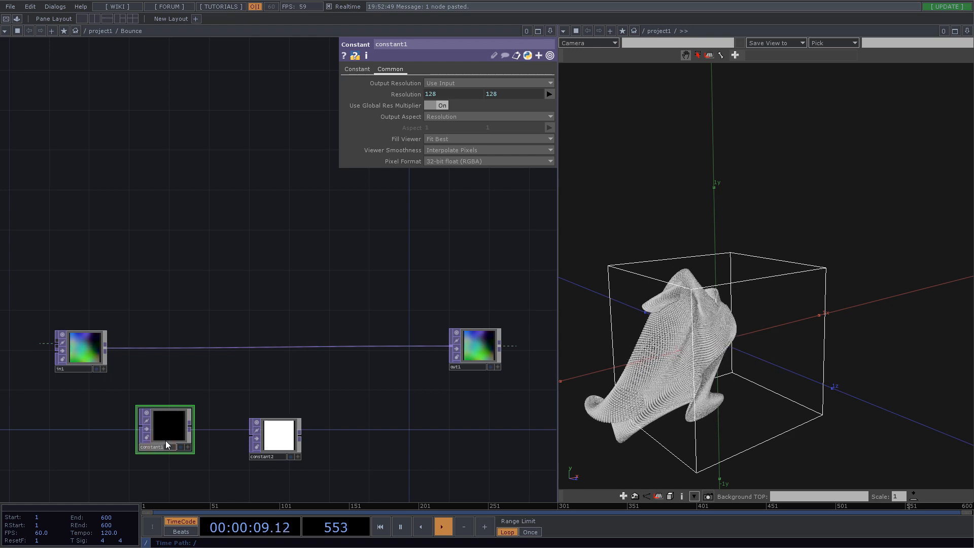
text(o)
key(Return)
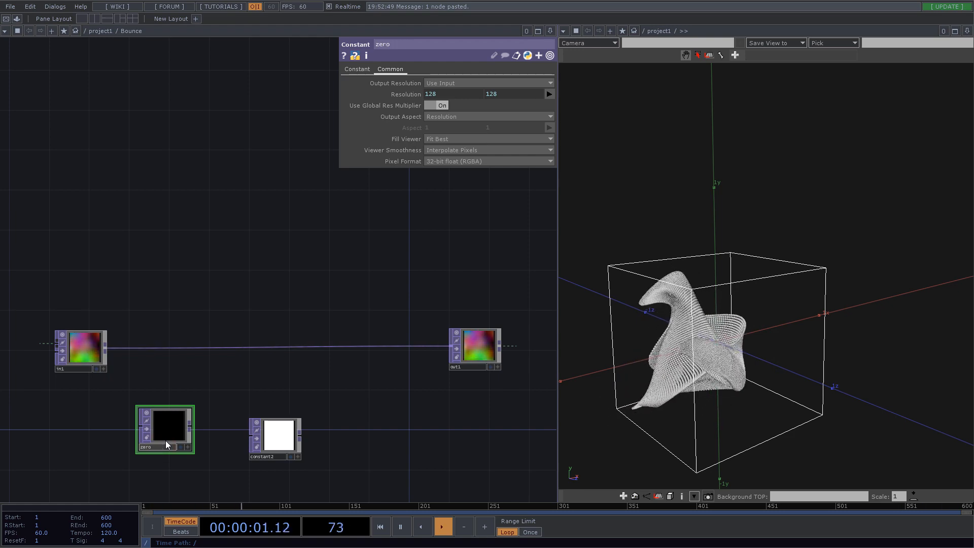
double_click(257, 456)
text(one)
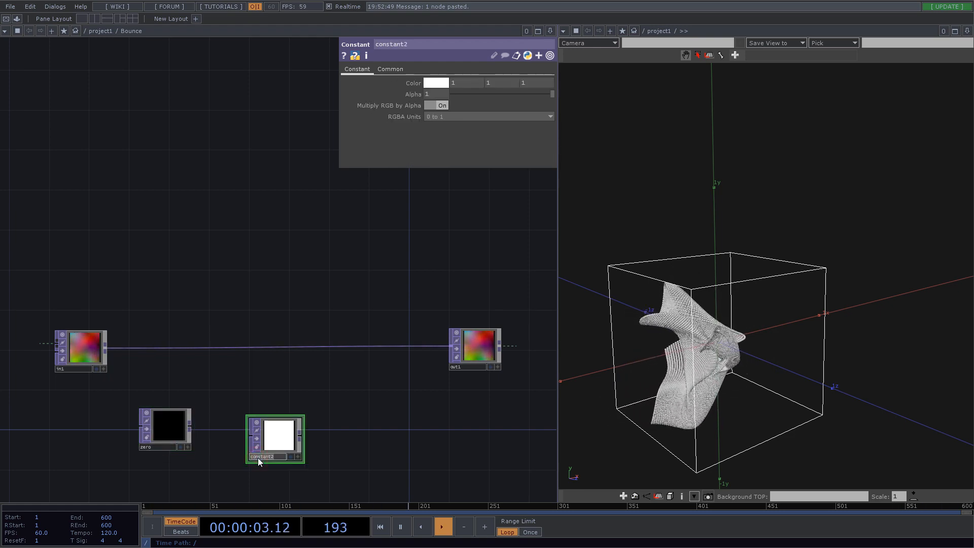
key(Return)
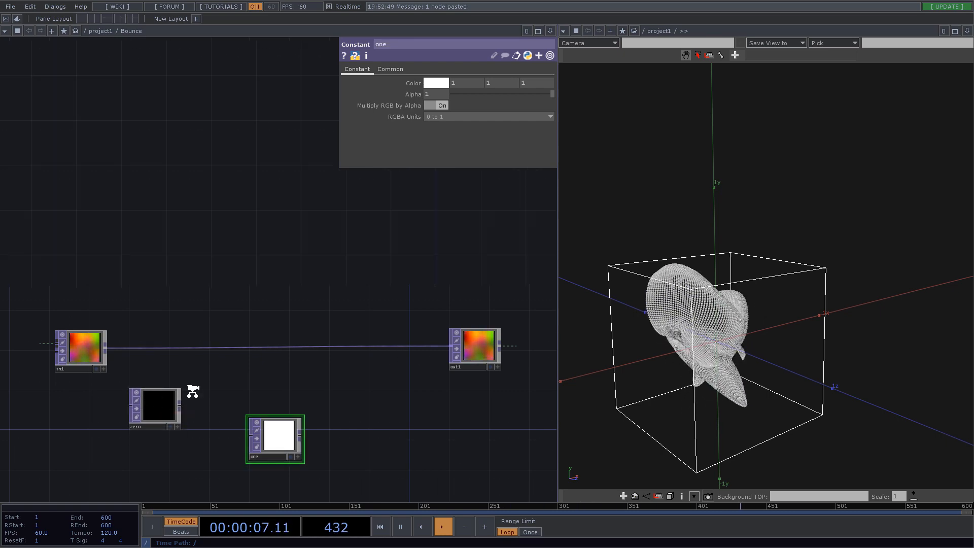
Add a Difference TOP with zero as its first input and the In TOP as its second input.
scroll(173, 417, up, 3)
key(Tab)
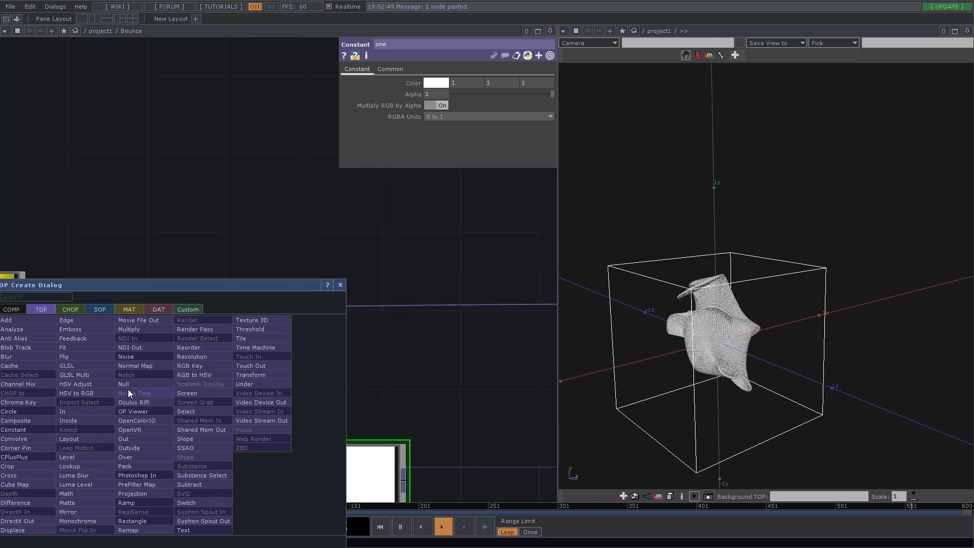
click(31, 503)
click(282, 329)
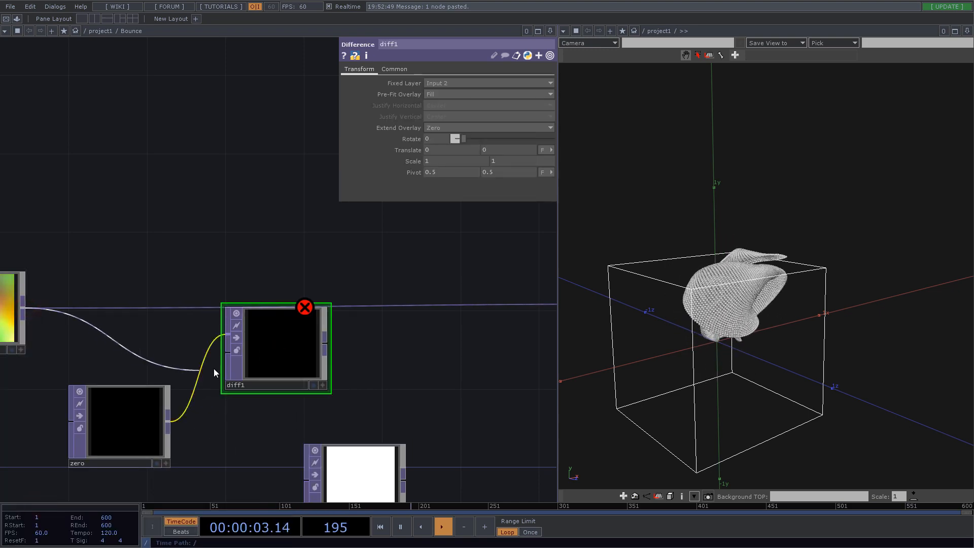
drag(213, 370, 227, 364)
Move the Constant TOP named one above the connection between the In and Out TOPs.
drag(412, 358, 393, 345)
drag(334, 461, 412, 206)
drag(384, 331, 313, 395)
scroll(313, 394, down, 3)
drag(331, 335, 350, 313)
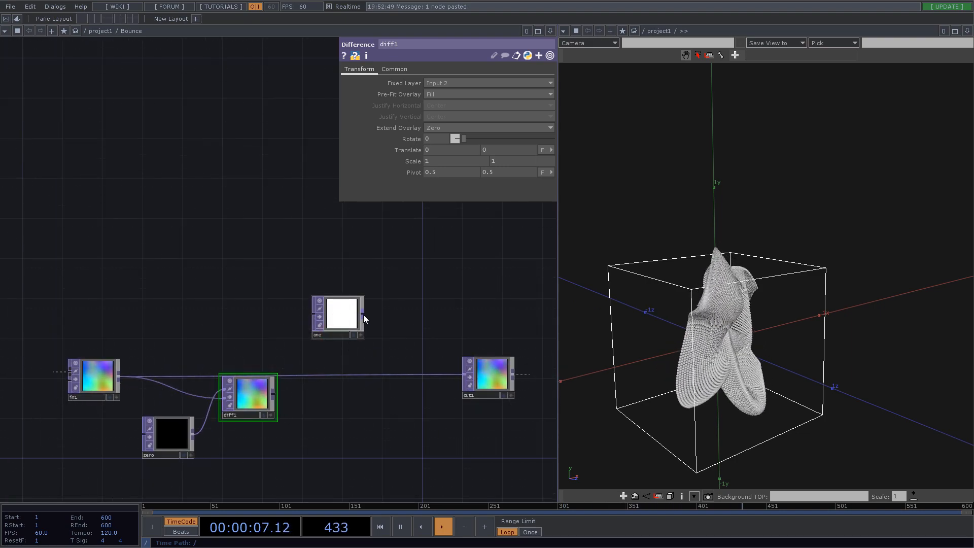
Add a second Difference TOP fed by one and the first Difference TOP, and route its output into the Out TOP.
key(Tab)
text(di)
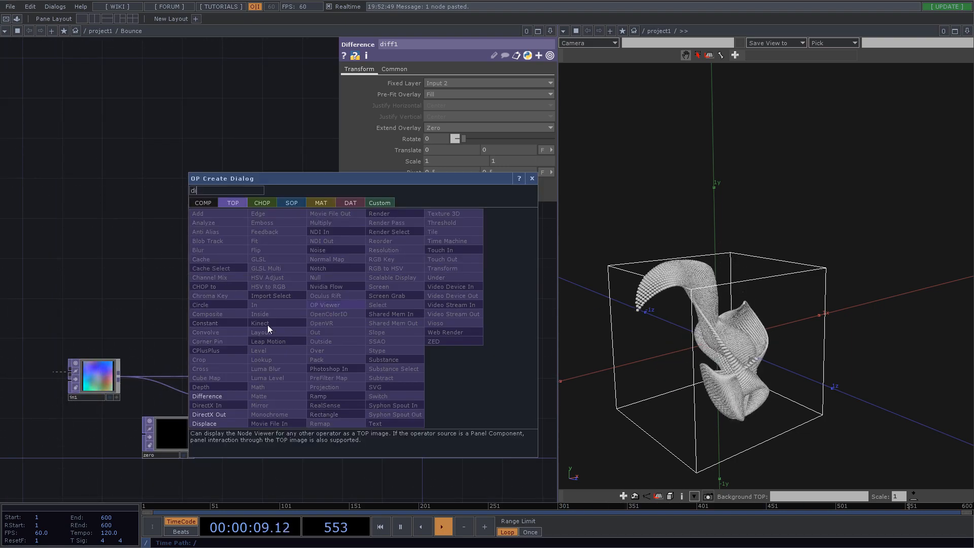
click(224, 396)
click(405, 347)
drag(273, 393, 464, 374)
drag(341, 316, 331, 305)
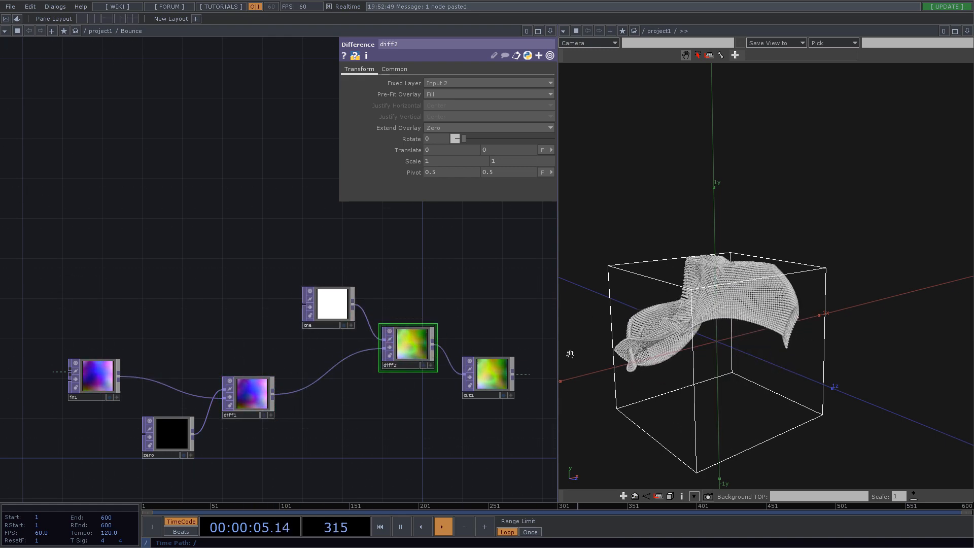
Orbit and zoom around the instanced spheres to examine how they behave at the wireframe box's faces.
drag(573, 354, 760, 278)
scroll(760, 278, up, 3)
drag(689, 257, 813, 228)
mouse_move(764, 267)
mouse_down()
mouse_move(765, 276)
mouse_move(755, 259)
mouse_up()
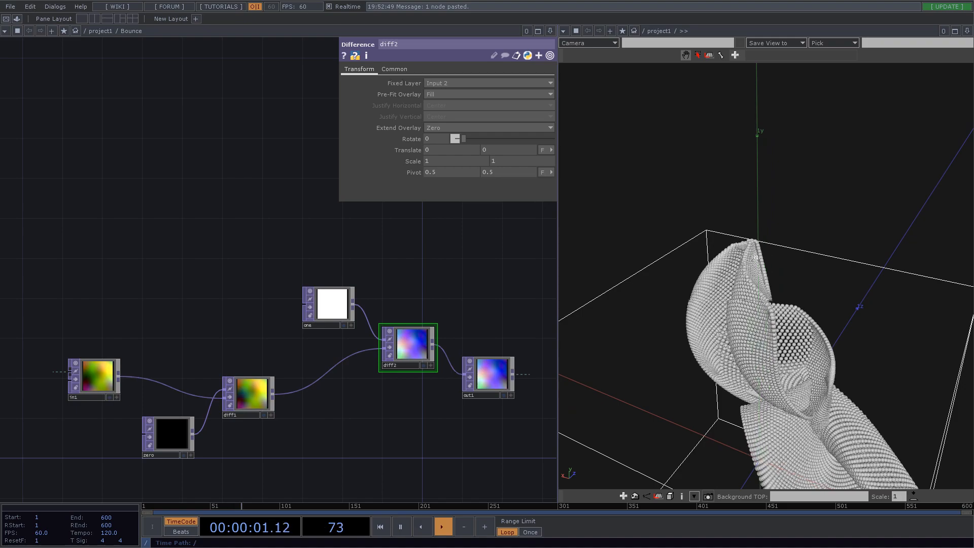
mouse_move(818, 348)
mouse_down()
mouse_move(766, 276)
mouse_move(809, 326)
mouse_move(759, 350)
mouse_move(805, 355)
mouse_up()
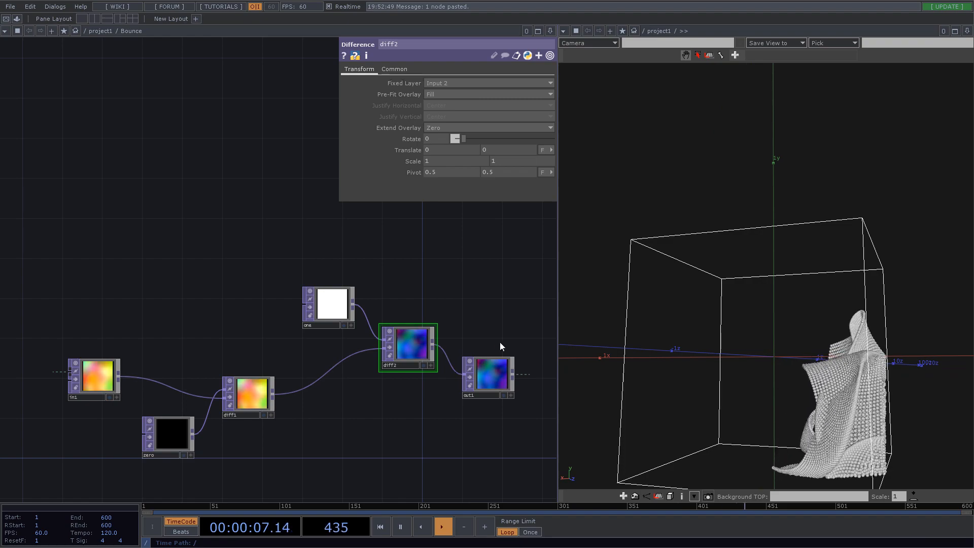
Return to project1, wire the second Noise TOP directly to the Math TOP, and move the Bounce component beside Clamp.
scroll(304, 338, down, 10)
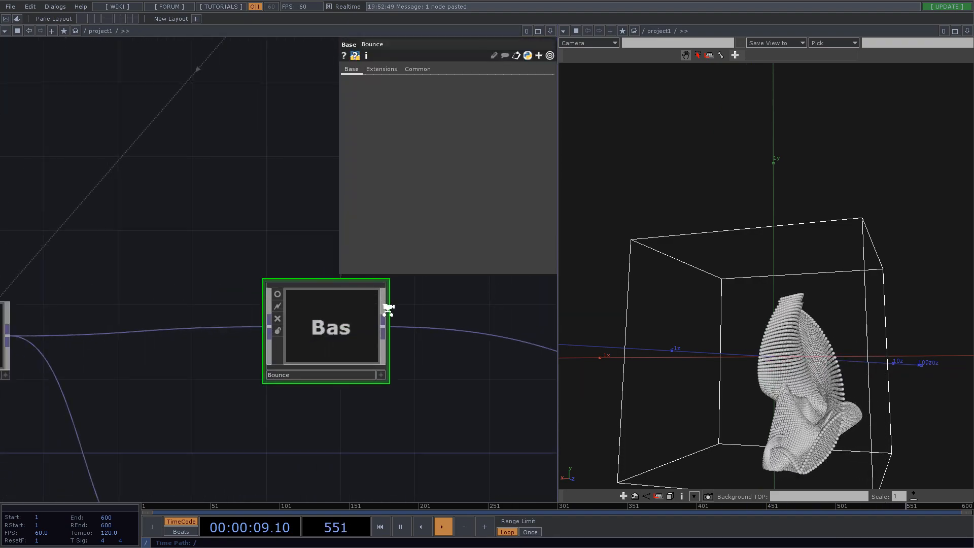
scroll(388, 309, down, 3)
drag(383, 361, 333, 266)
drag(265, 219, 183, 225)
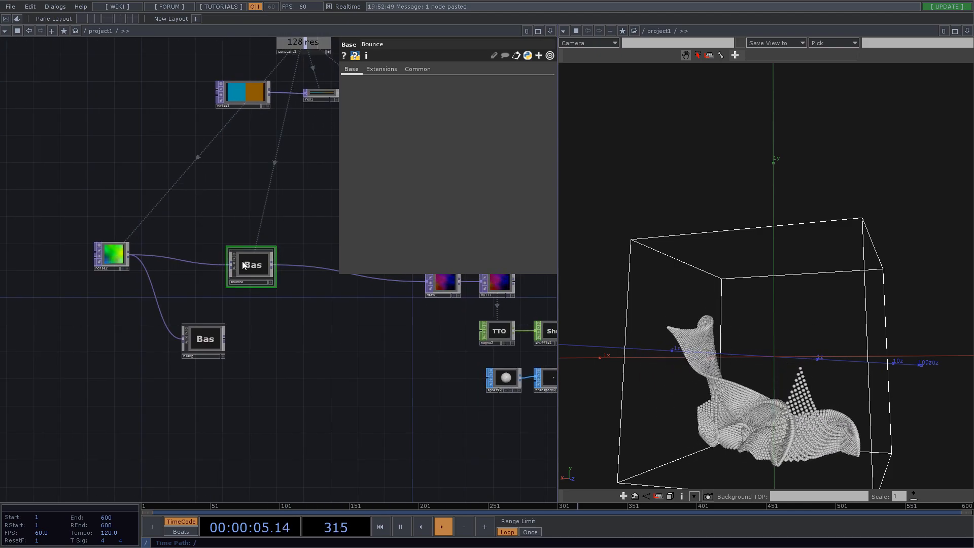
scroll(243, 264, up, 4)
drag(244, 266, 271, 399)
drag(14, 246, 420, 375)
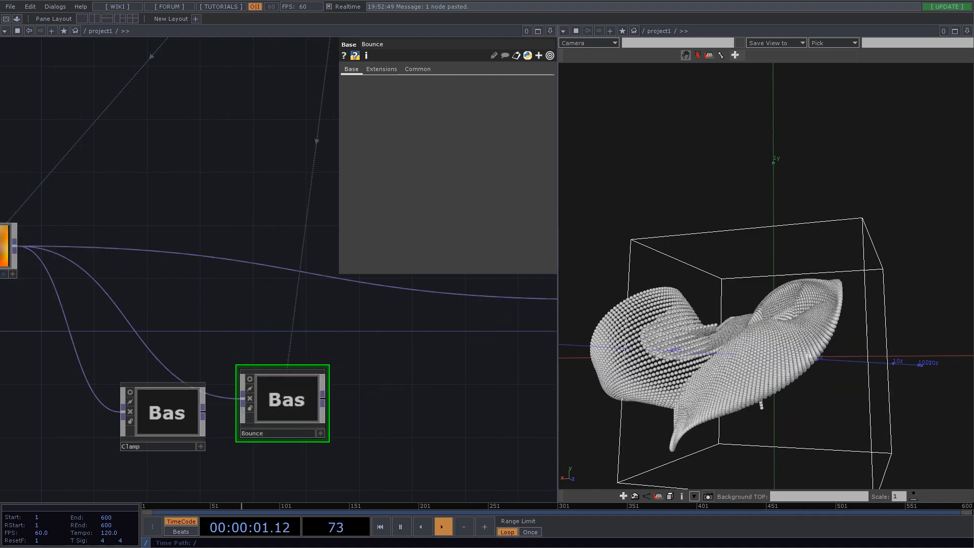
scroll(681, 286, down, 3)
drag(681, 285, 717, 357)
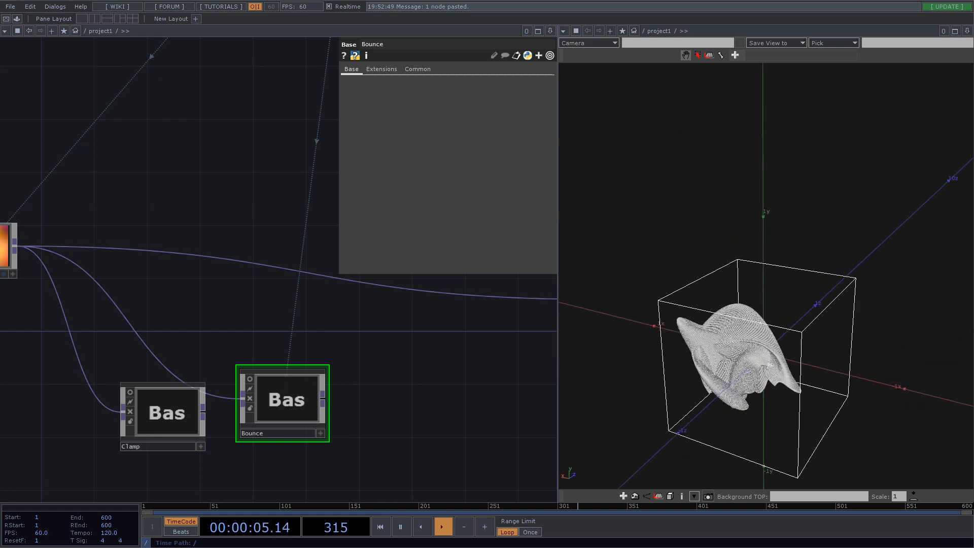
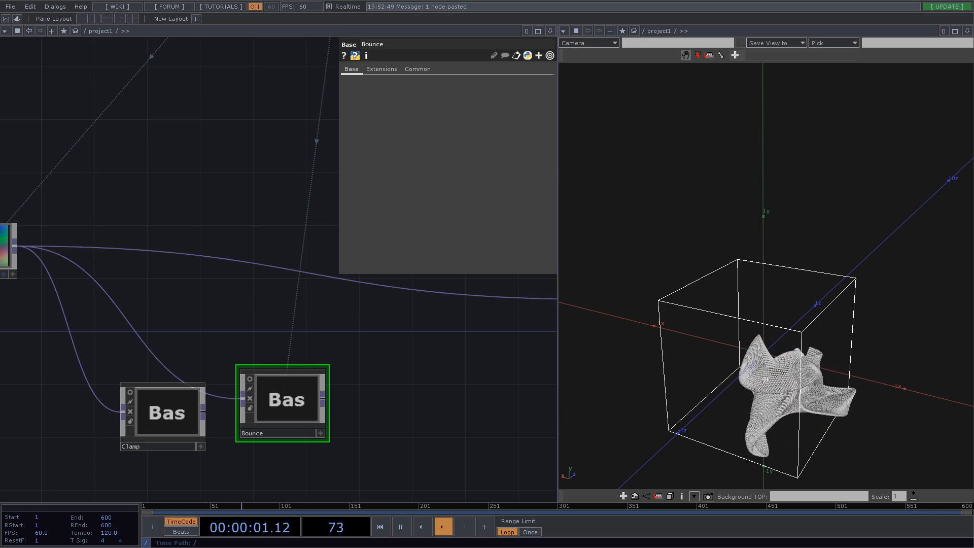
Insert a Null TOP into the direct connection from the second Noise TOP to the Math TOP, above the Bounce component.
drag(376, 333, 363, 409)
right_click(309, 351)
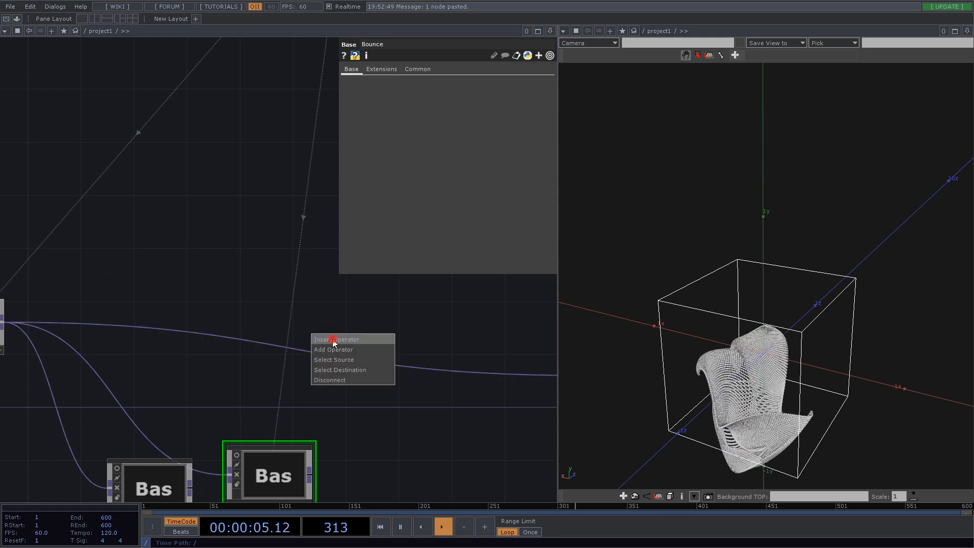
click(333, 339)
text(nul)
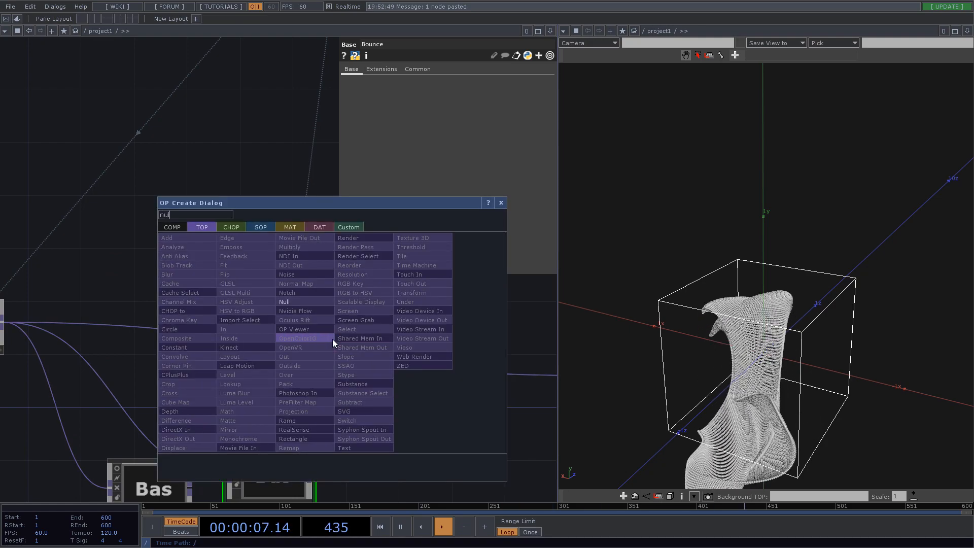
click(285, 301)
click(263, 329)
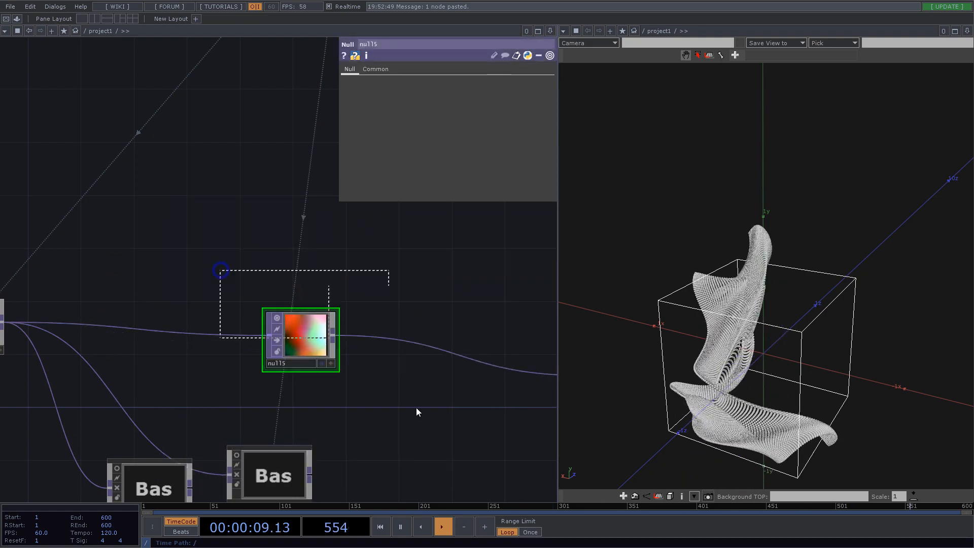
Collapse the new Null TOP into a Base component, rename it Normalize and go inside it.
right_click(401, 396)
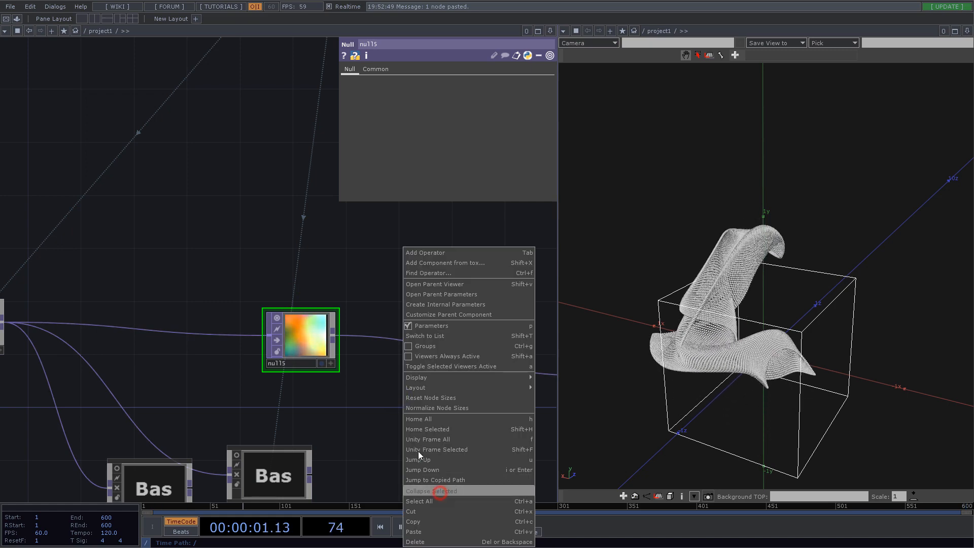
click(438, 491)
drag(288, 331, 358, 342)
click(352, 363)
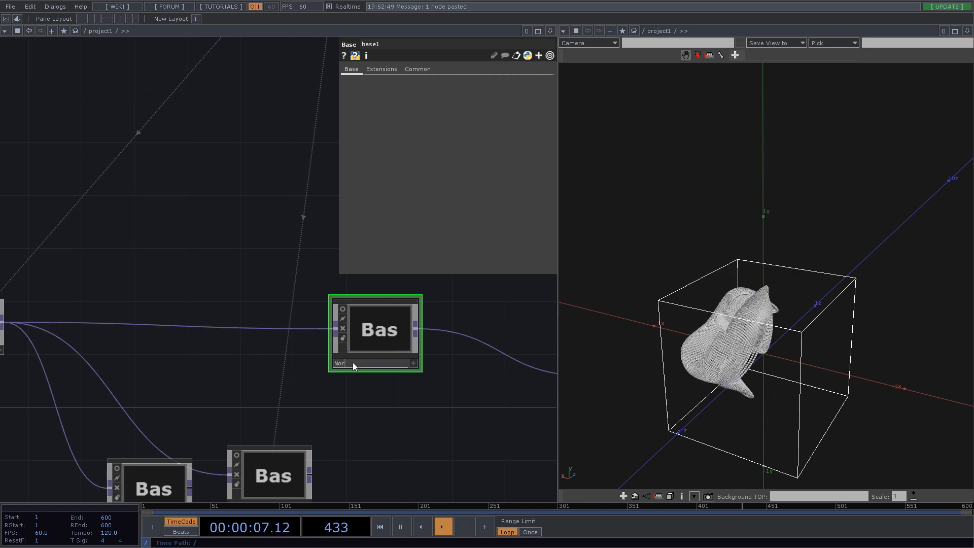
key(Return)
key(Return)
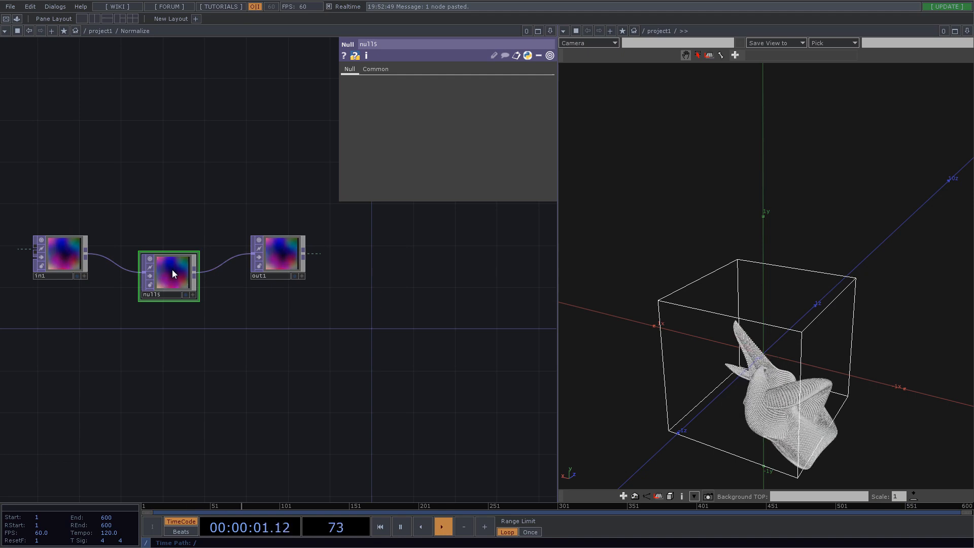
Delete the Null TOP inside Normalize and move the In and Out TOPs far apart.
key(Delete)
drag(270, 256, 443, 252)
drag(344, 331, 232, 361)
drag(347, 288, 475, 294)
drag(286, 337, 363, 333)
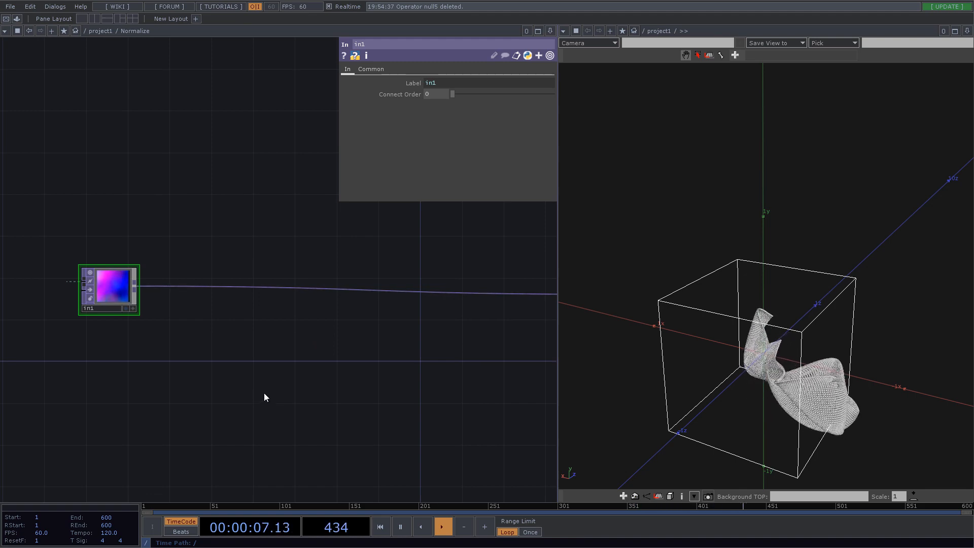
Add a Reorder TOP fed by the In TOP, place it above the connection, and colour it red.
right_click(137, 286)
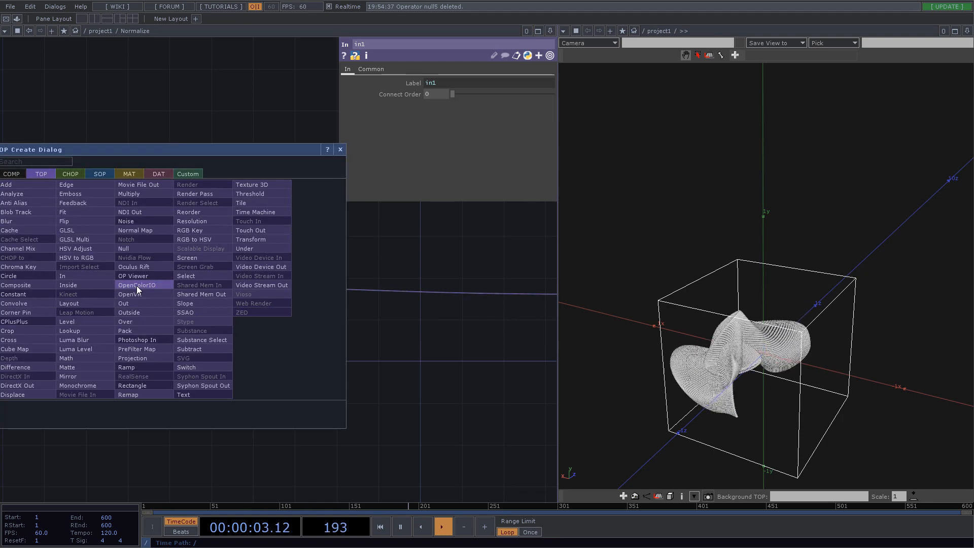
text(re)
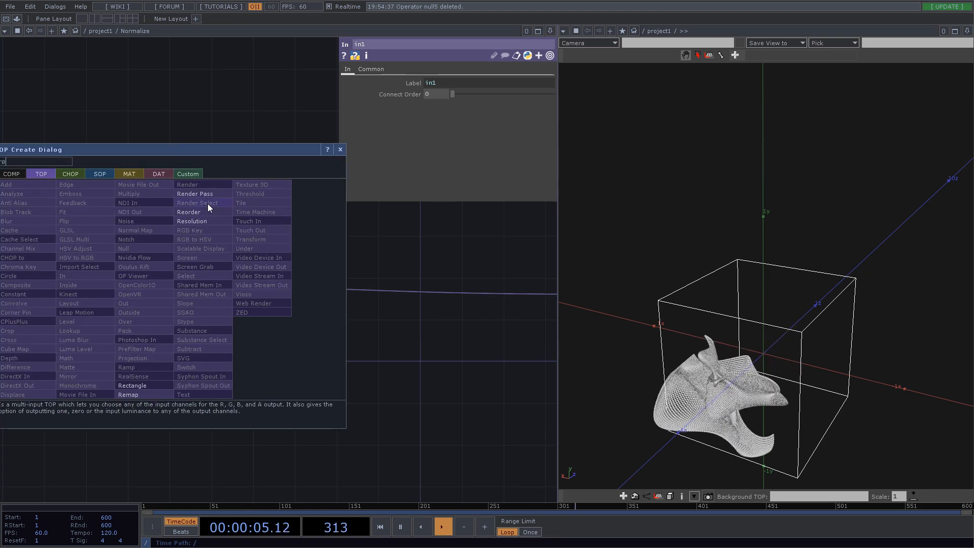
click(200, 211)
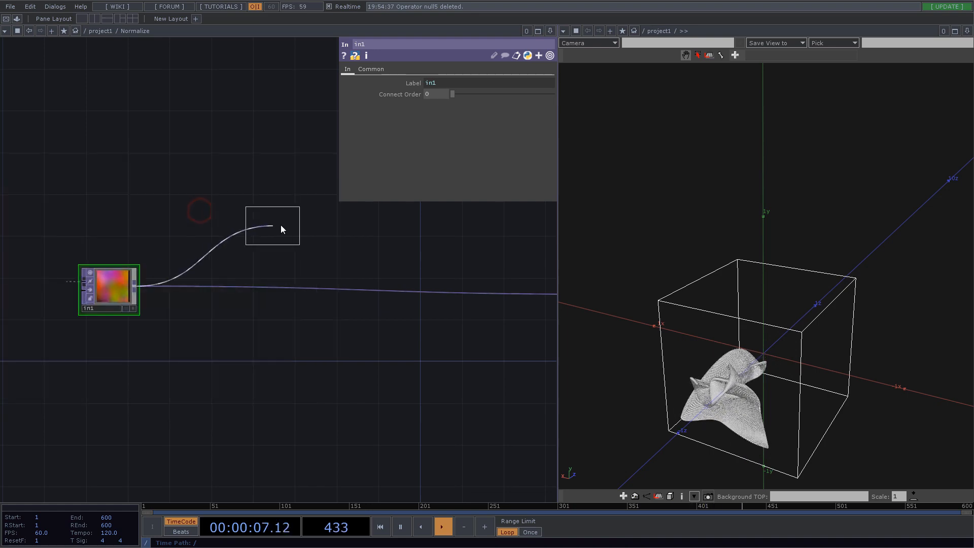
click(297, 221)
drag(296, 221, 276, 198)
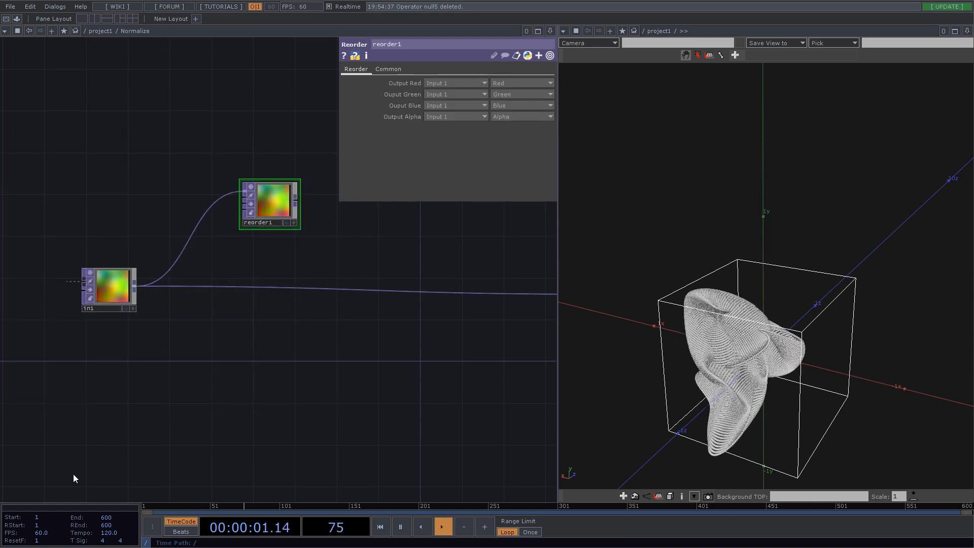
mouse_move(2, 475)
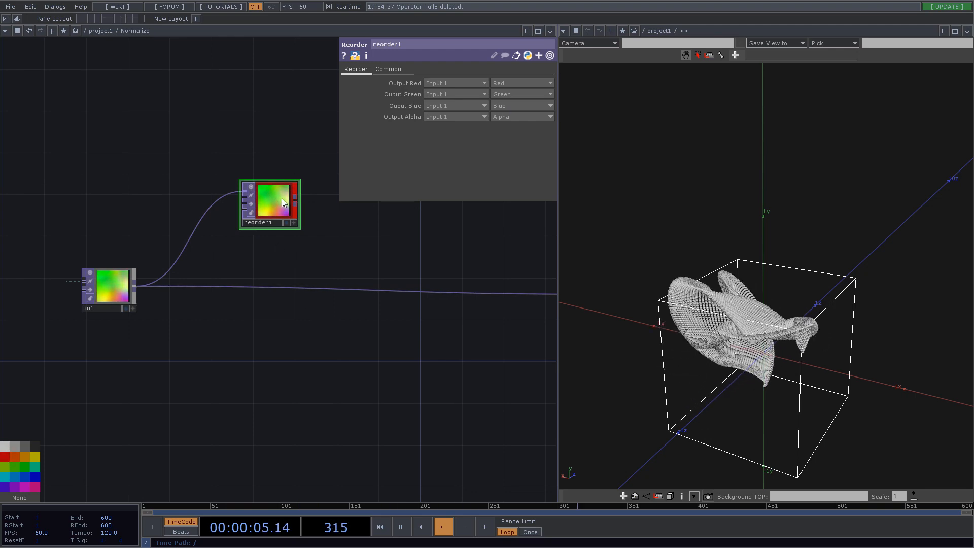
Duplicate the red Reorder TOP below itself, set the copy's Output Red to Green, and colour it green.
key(ctrl+c)
key(ctrl+v)
drag(268, 256, 265, 275)
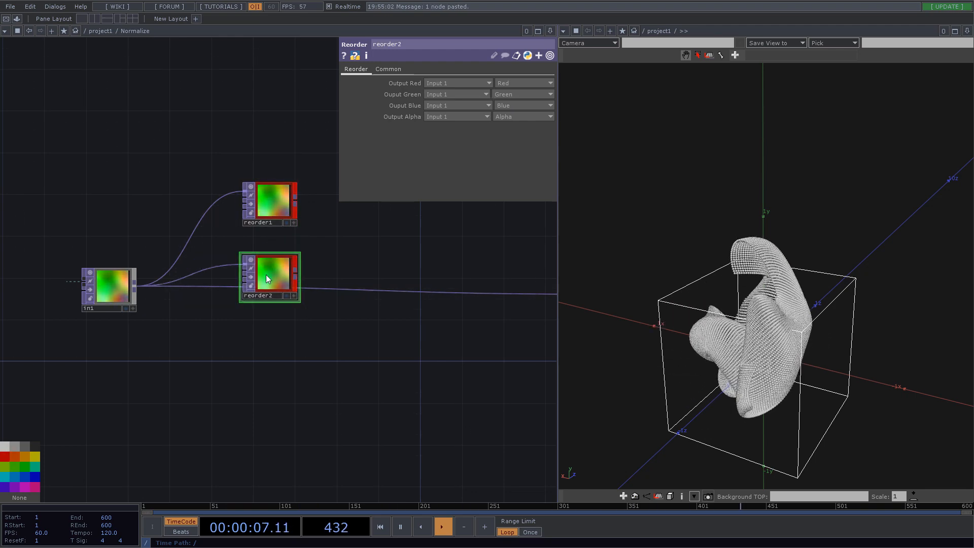
click(503, 83)
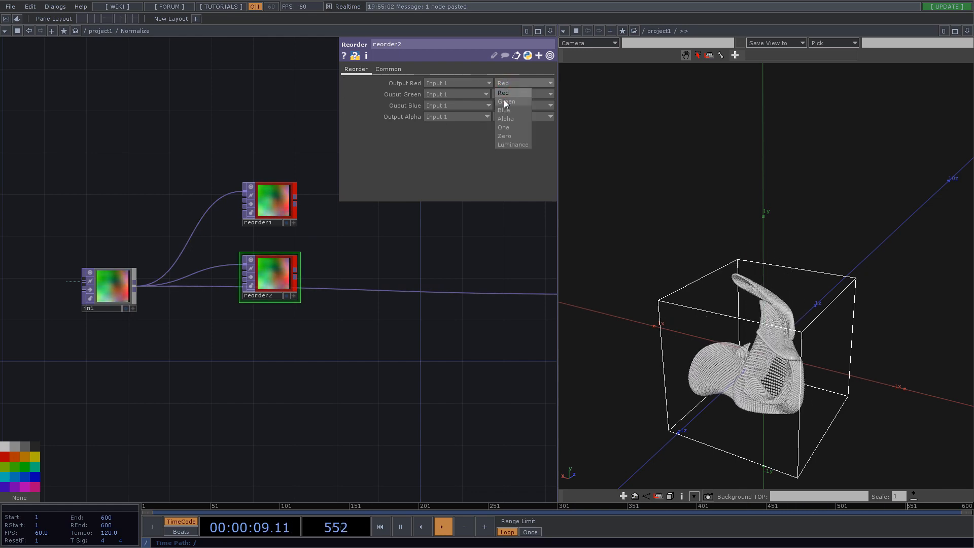
click(505, 101)
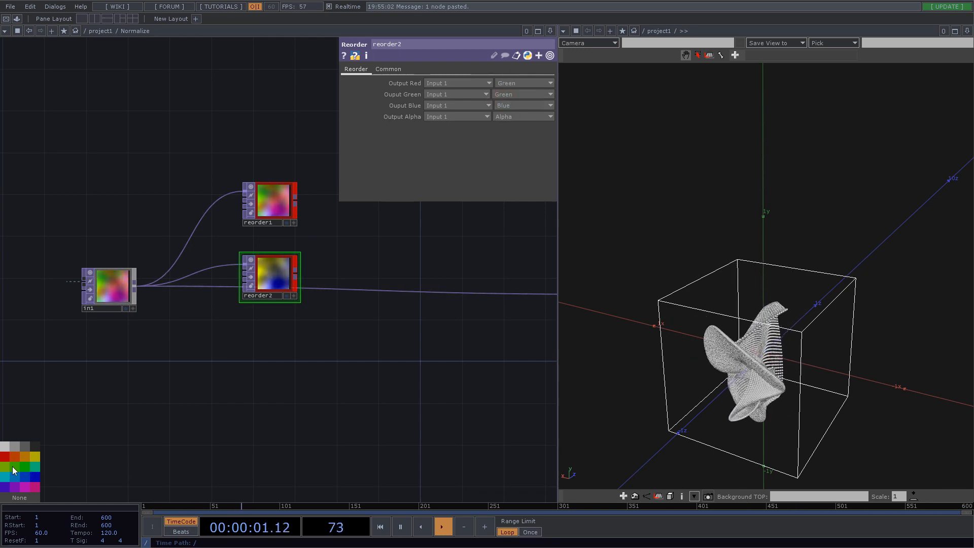
Duplicate the green Reorder TOP below itself, colour the copy blue, and set its Output Red to Blue.
key(ctrl+c)
key(ctrl+v)
drag(276, 327, 274, 358)
click(23, 477)
click(502, 84)
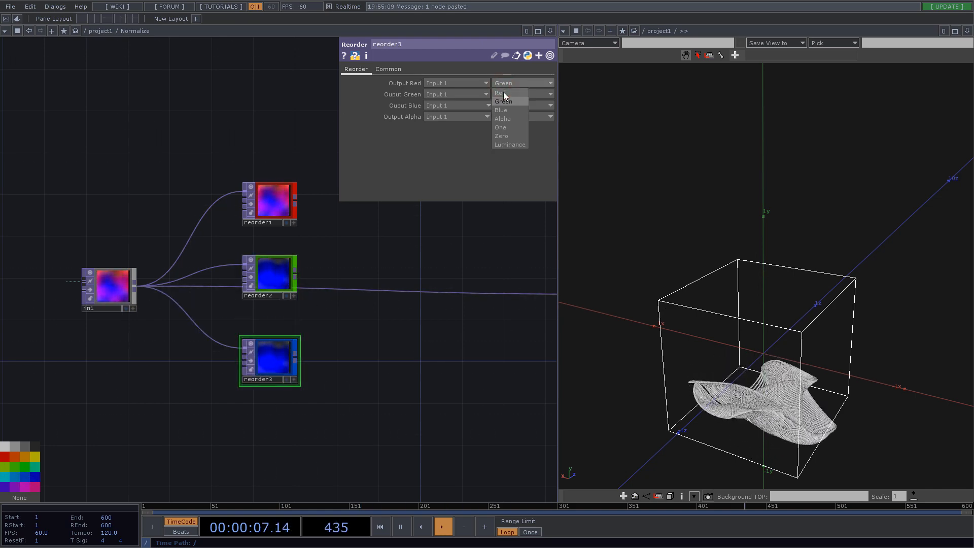
click(502, 111)
Set the pixel format of all three Reorder TOPs to 32-bit float (Mono).
right_drag(308, 437, 317, 438)
click(391, 68)
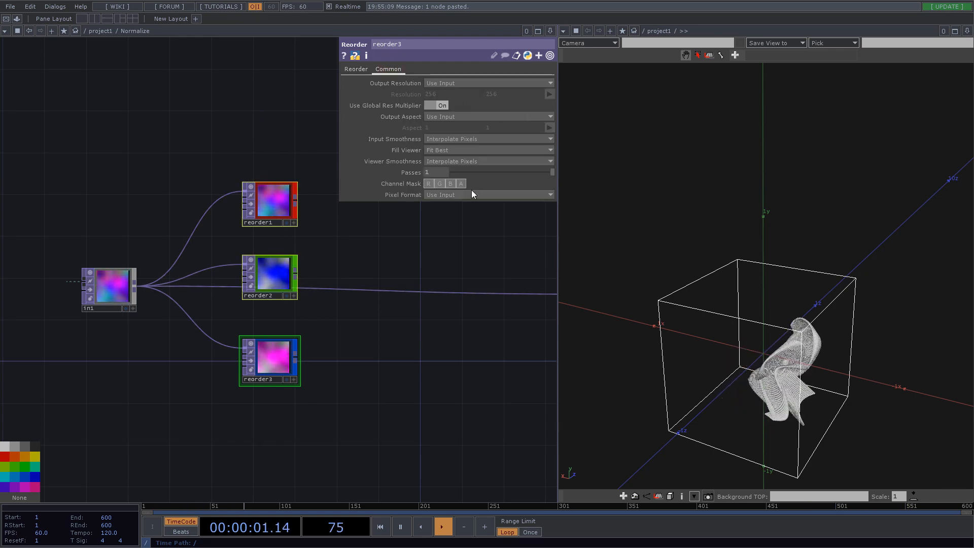
click(500, 195)
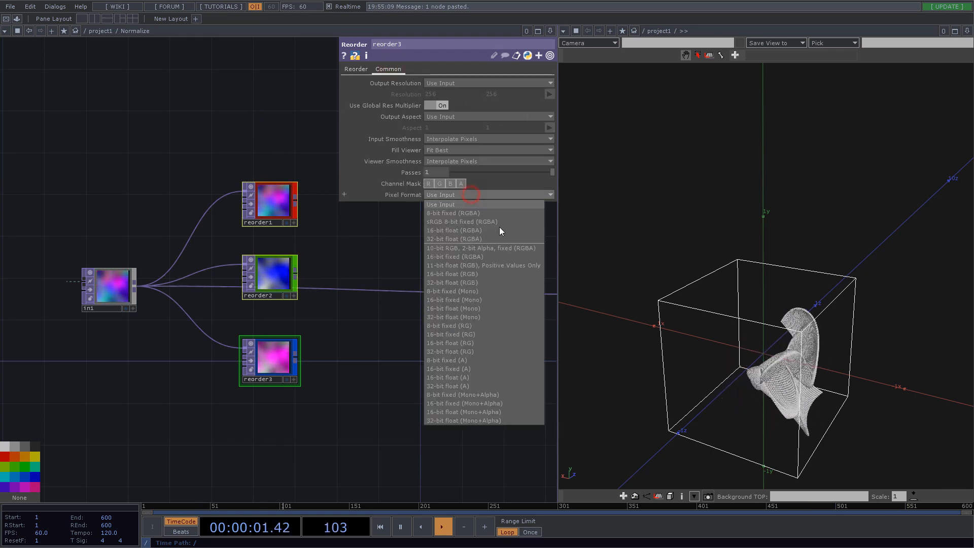
click(454, 316)
drag(382, 390, 310, 461)
Add an Analyze TOP fed by the red Reorder TOP and place it above and to its right.
click(321, 280)
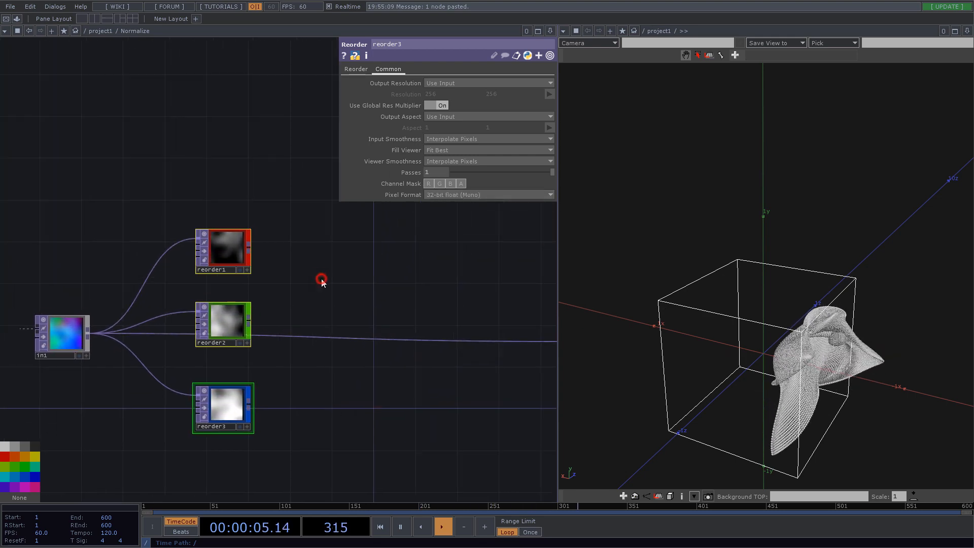
scroll(237, 285, up, 4)
scroll(251, 216, up, 4)
scroll(251, 215, up, 2)
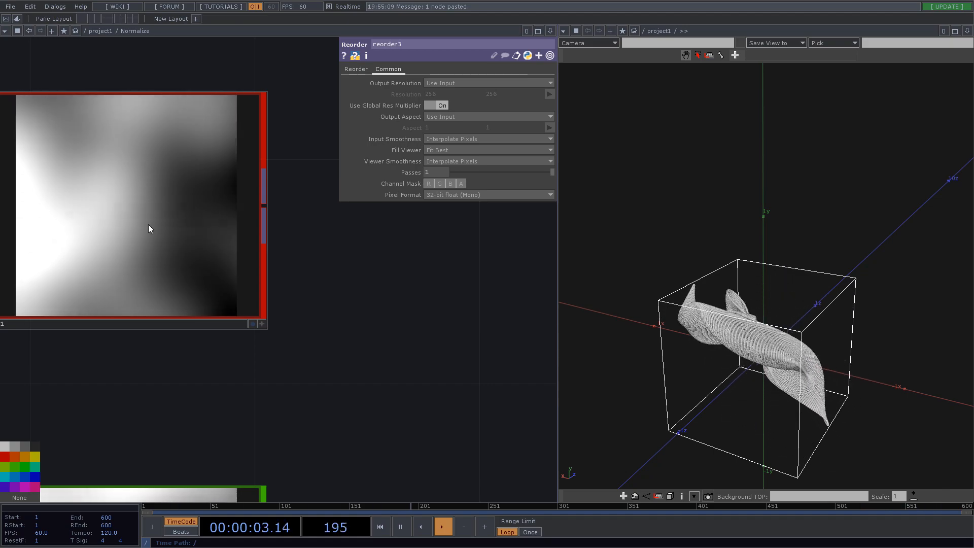
scroll(147, 225, down, 2)
scroll(216, 280, down, 3)
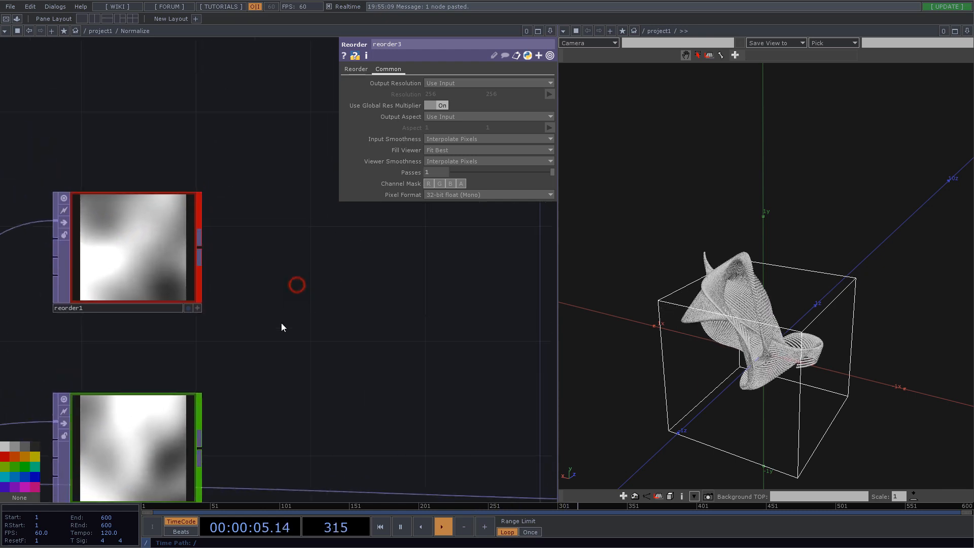
key(Tab)
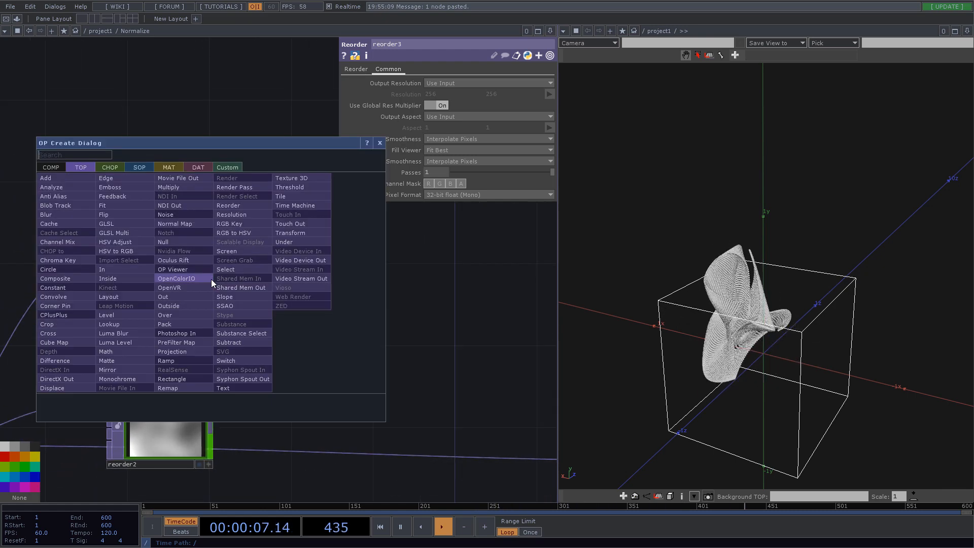
click(54, 189)
click(289, 205)
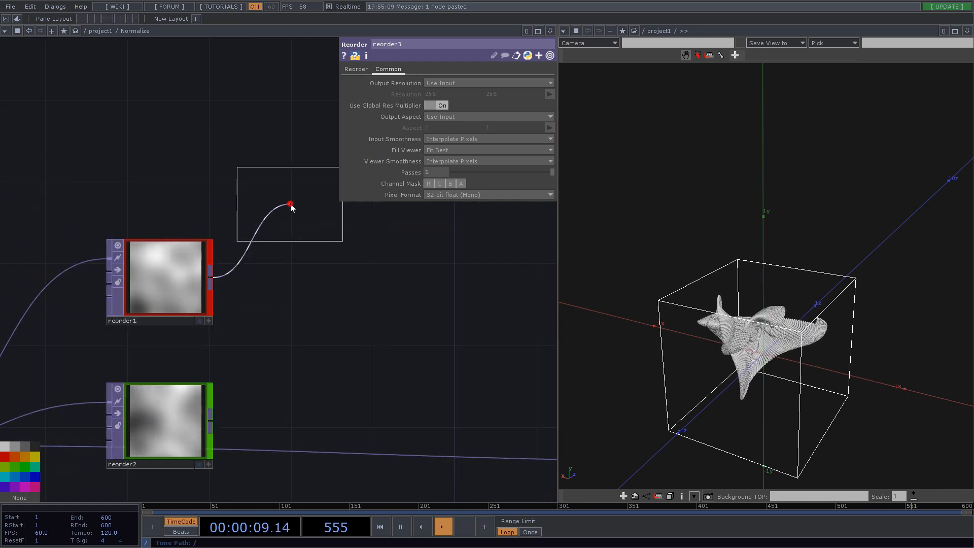
drag(308, 291, 307, 329)
drag(287, 236, 351, 238)
click(376, 315)
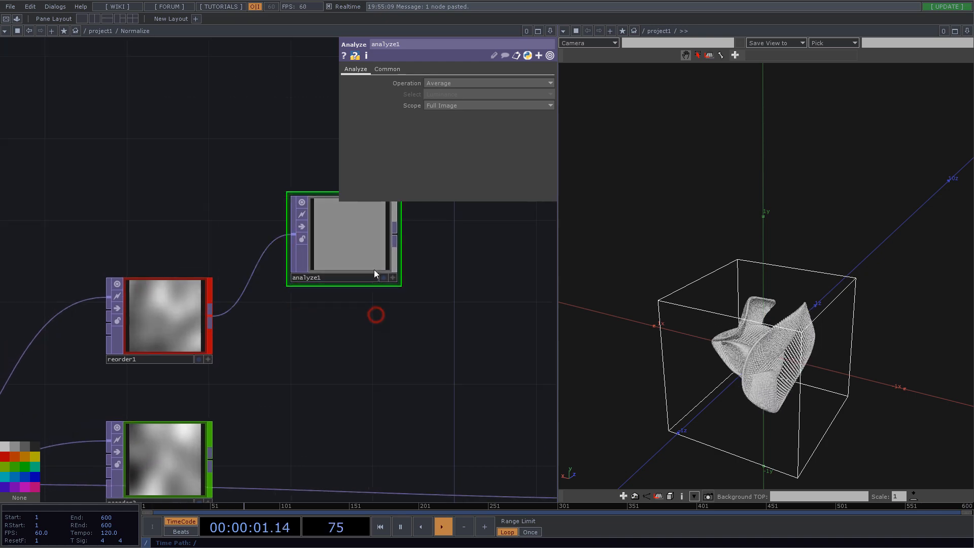
Set the Analyze TOP's operation to Minimum and rename it minX.
click(443, 102)
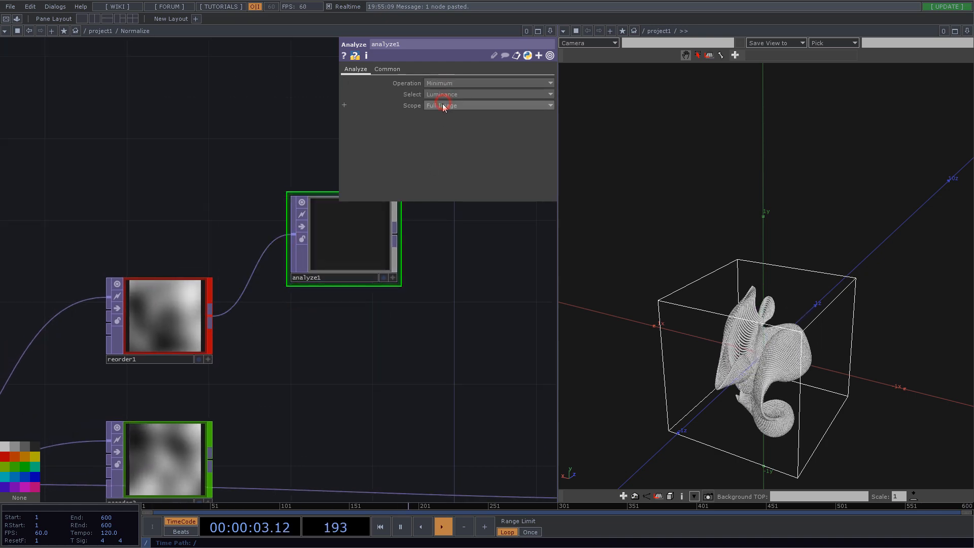
text(min)
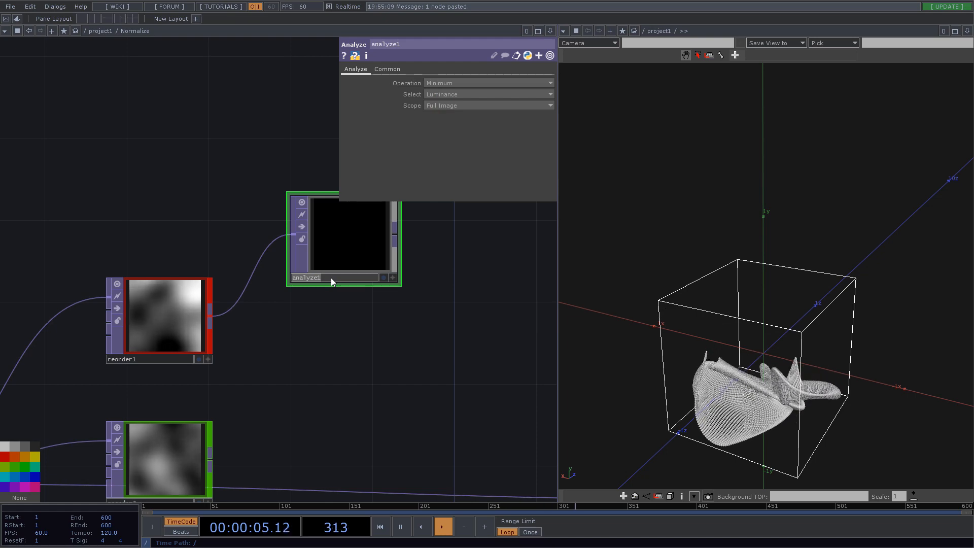
text(X)
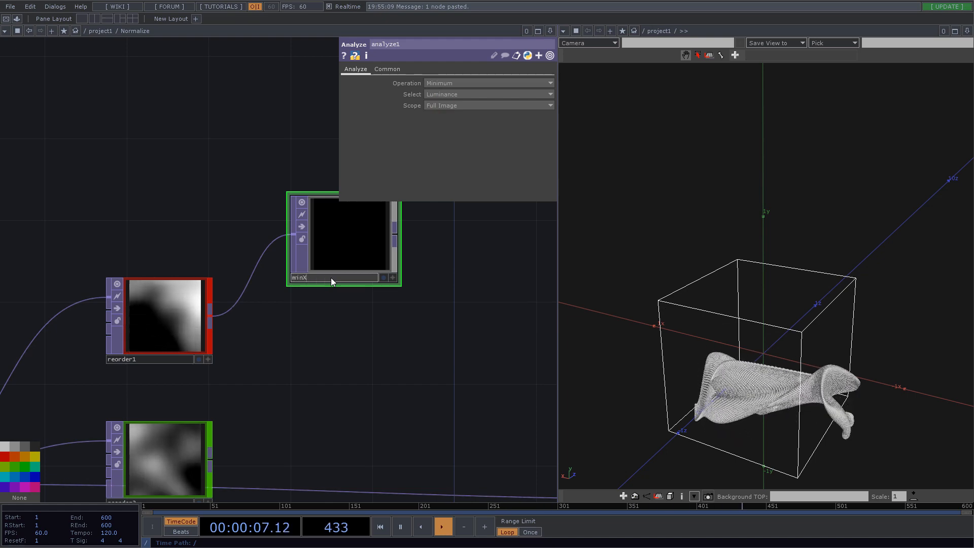
Duplicate minX, place the copy to its right, and set the copy's operation to Maximum.
click(343, 242)
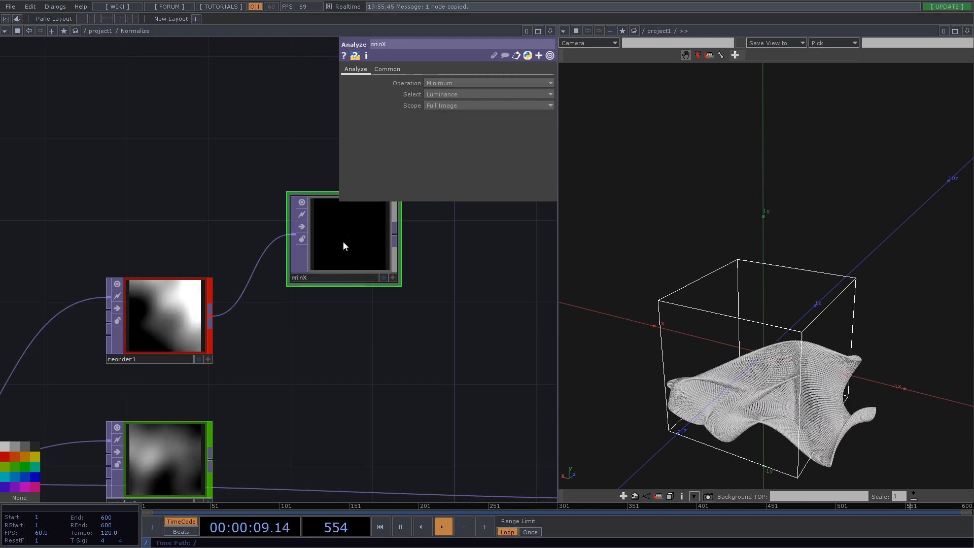
key(ctrl+c)
key(ctrl+v)
drag(340, 355, 472, 248)
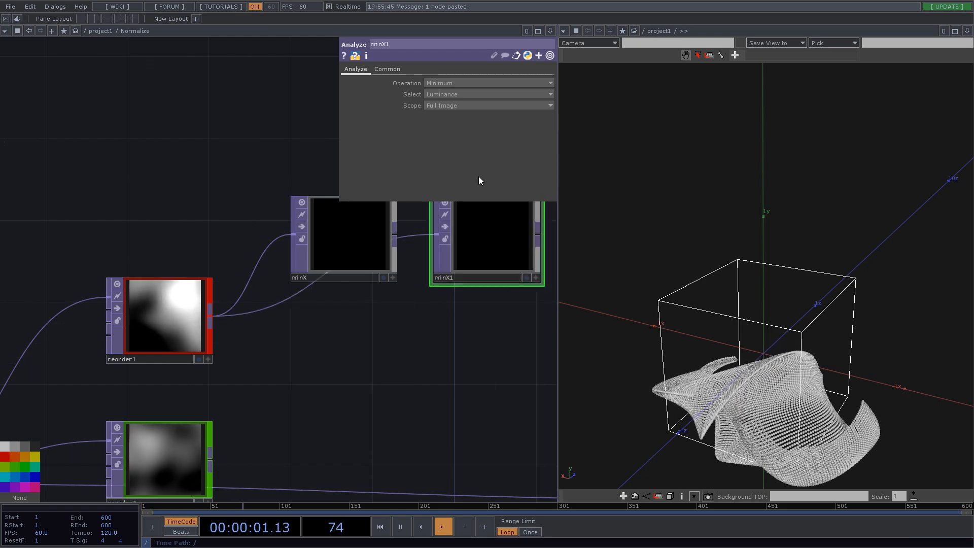
click(451, 83)
click(442, 110)
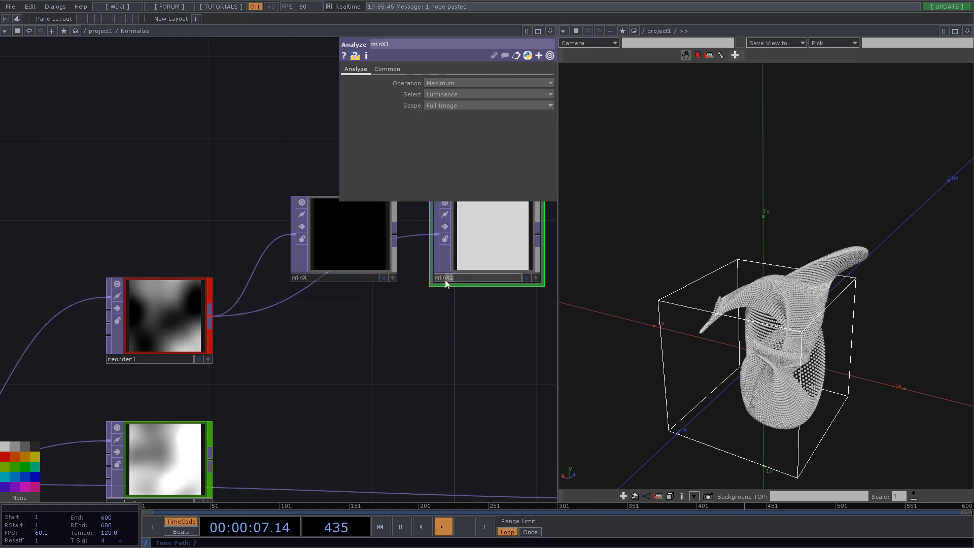
Rename the Maximum Analyze TOP as maxX.
key(BackSpace)
key(Return)
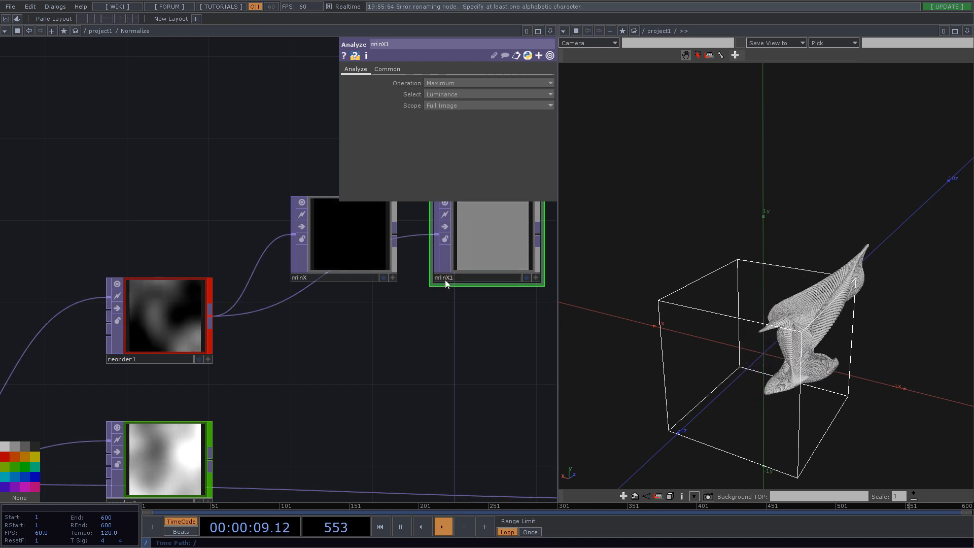
click(446, 280)
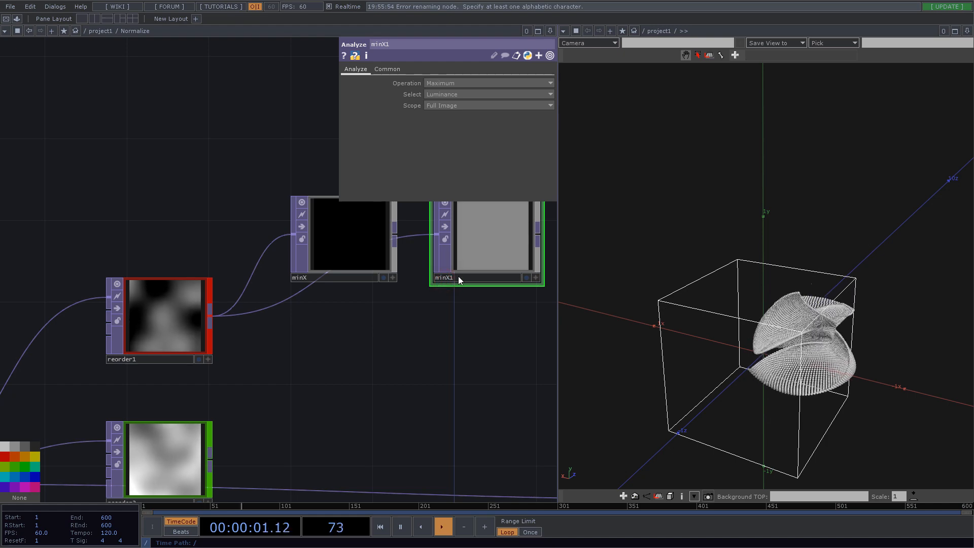
click(459, 277)
text(maxX)
key(Return)
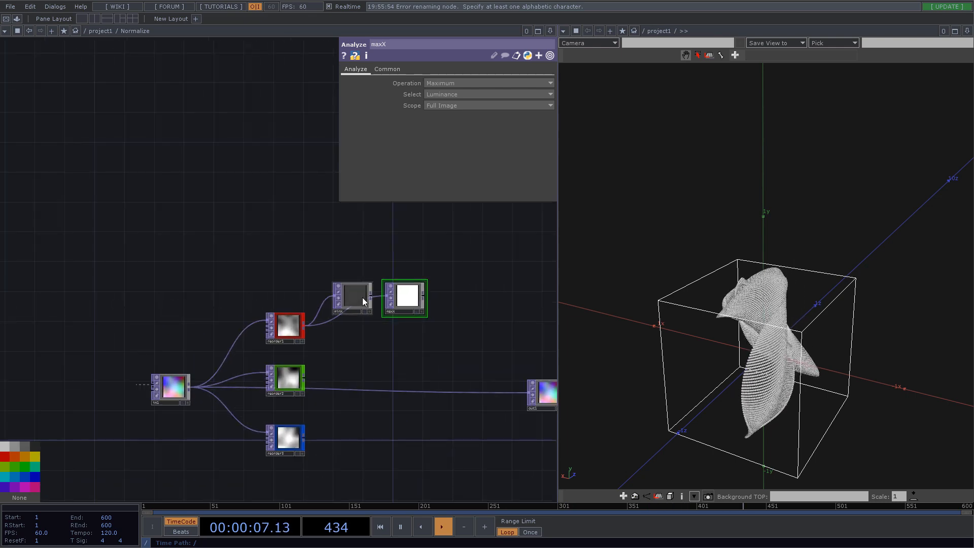
Add a TOP to CHOP that reads minX and place it directly above that Analyze TOP.
scroll(362, 297, up, 3)
key(Tab)
click(279, 181)
click(225, 203)
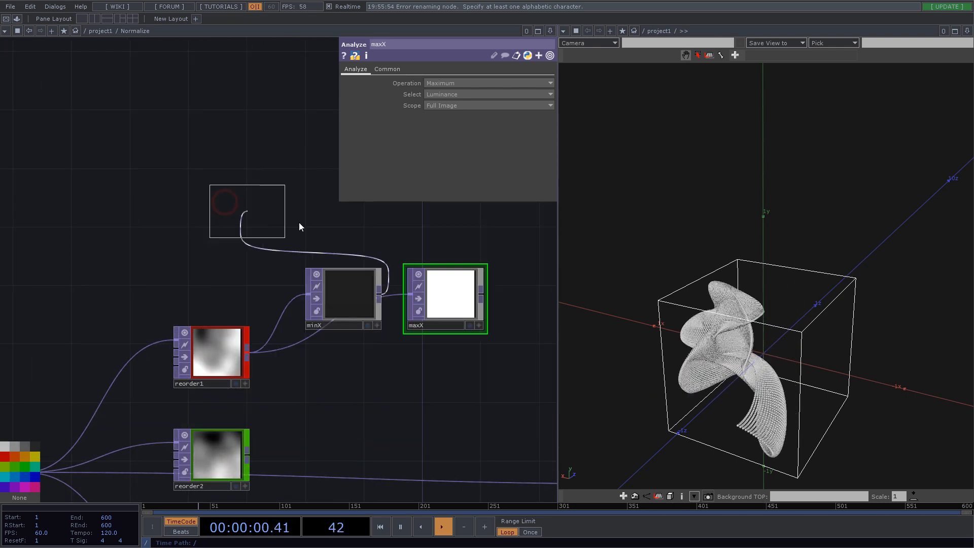
click(346, 230)
drag(446, 182, 435, 202)
Clear the Green, Blue and Alpha channel names of the TOP to CHOP, keeping only the Red channel.
click(432, 117)
drag(432, 116, 395, 141)
key(BackSpace)
key(BackSpace)
key(BackSpace)
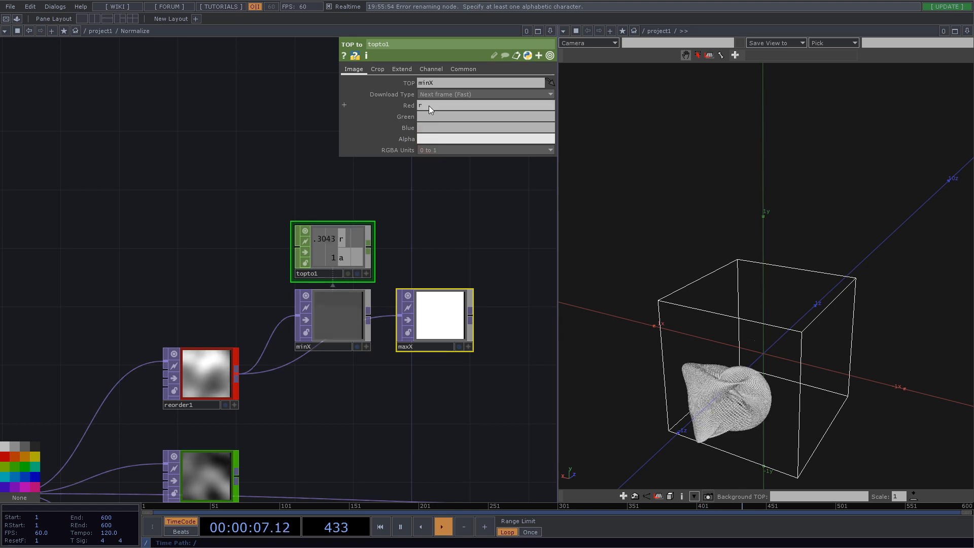
Name the Red channel of the minX TOP to CHOP minX.
double_click(428, 105)
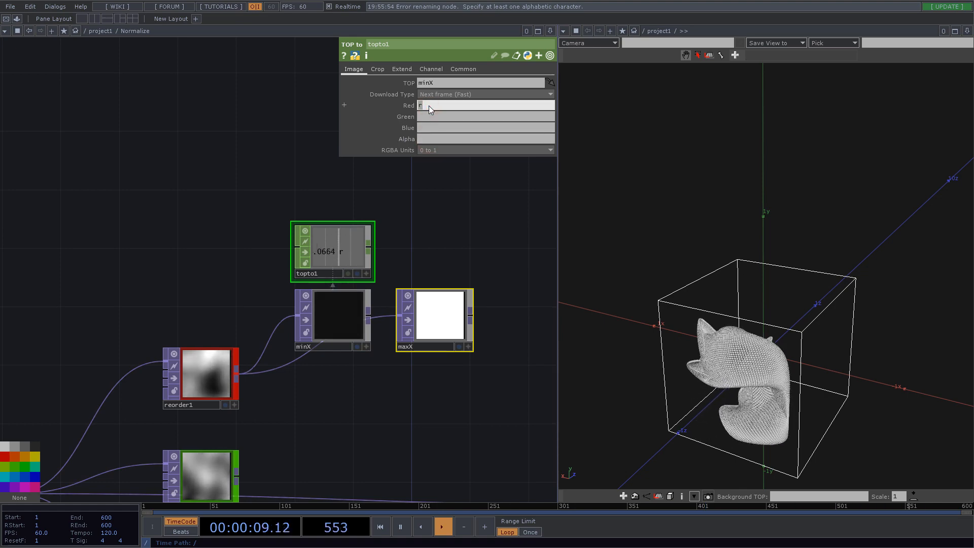
text(min)
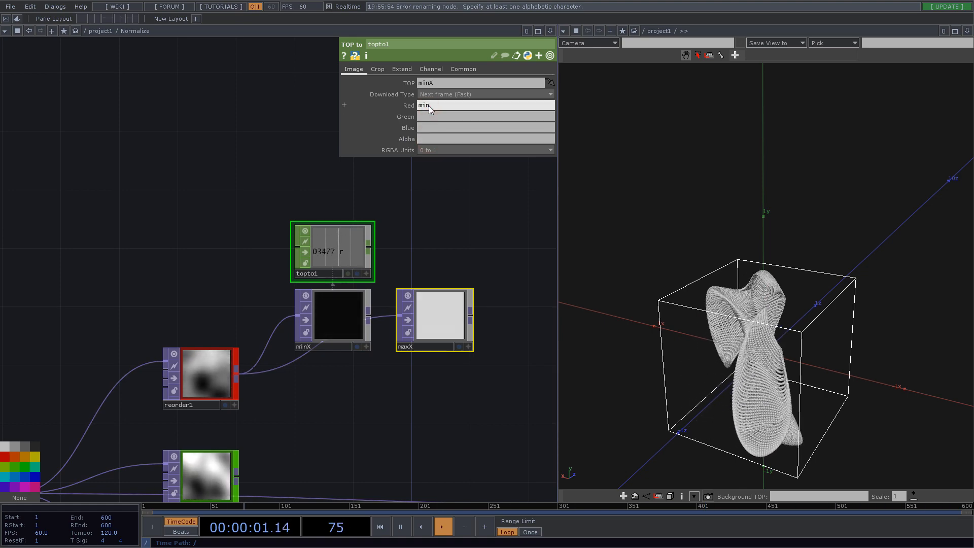
text(X)
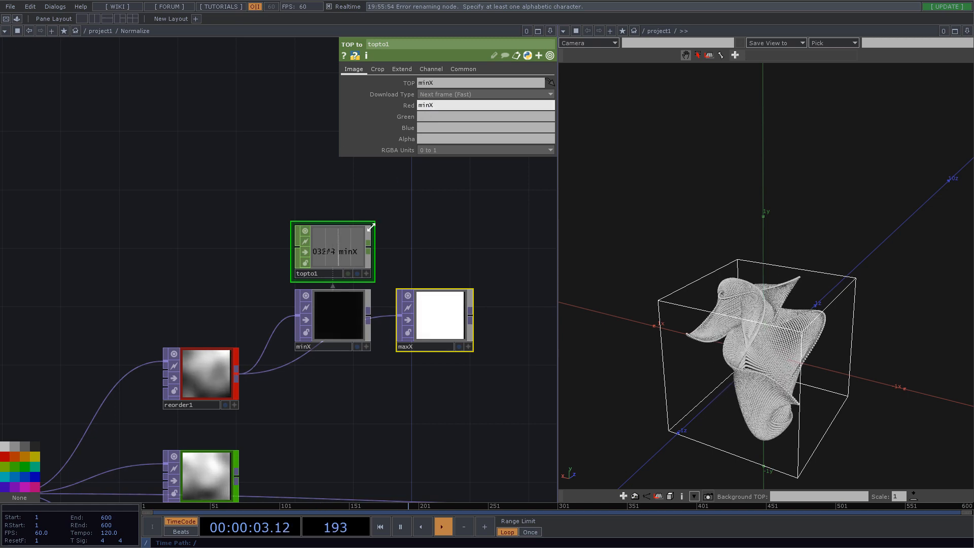
Duplicate the minX TOP to CHOP and place the copy directly above the maxX Analyze TOP.
click(340, 256)
key(ctrl+c)
key(ctrl+v)
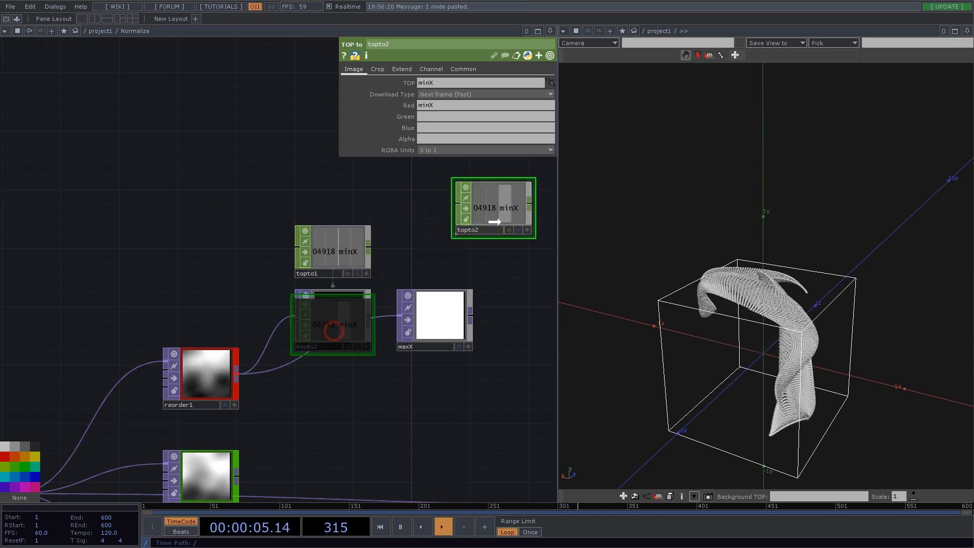
click(406, 274)
Make the copied TOP to CHOP read maxX and name its Red channel maxX.
click(439, 299)
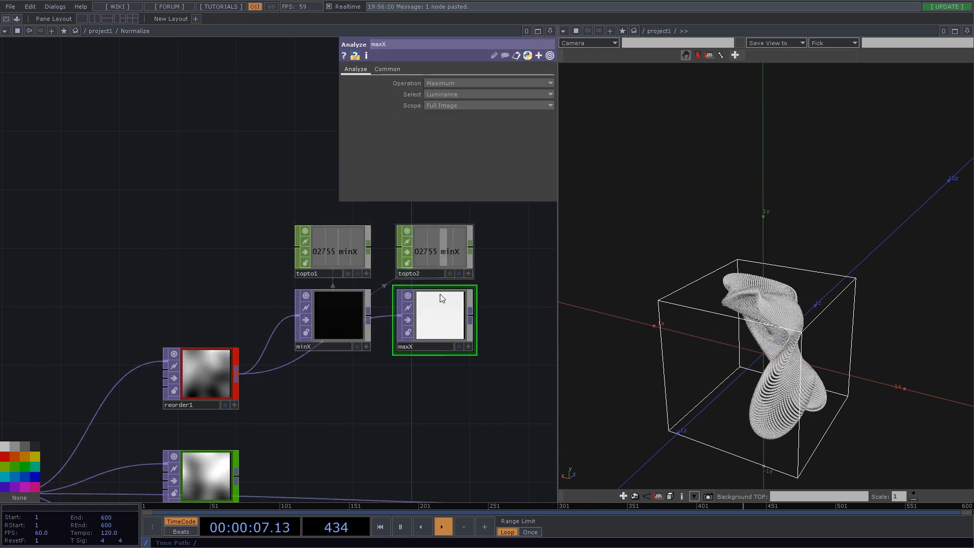
mouse_move(439, 241)
mouse_down()
mouse_move(440, 275)
mouse_move(438, 240)
mouse_up()
drag(434, 316, 436, 81)
click(412, 106)
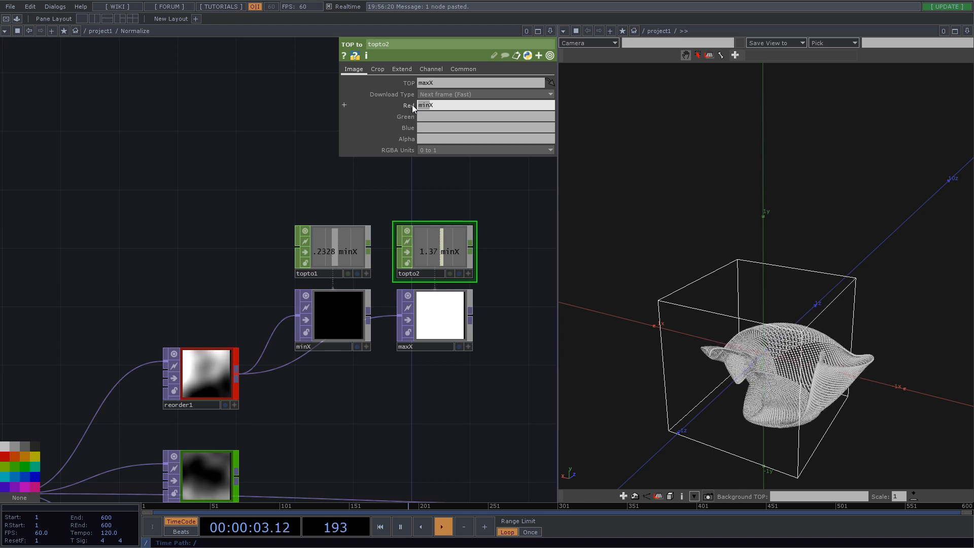
text(maxX)
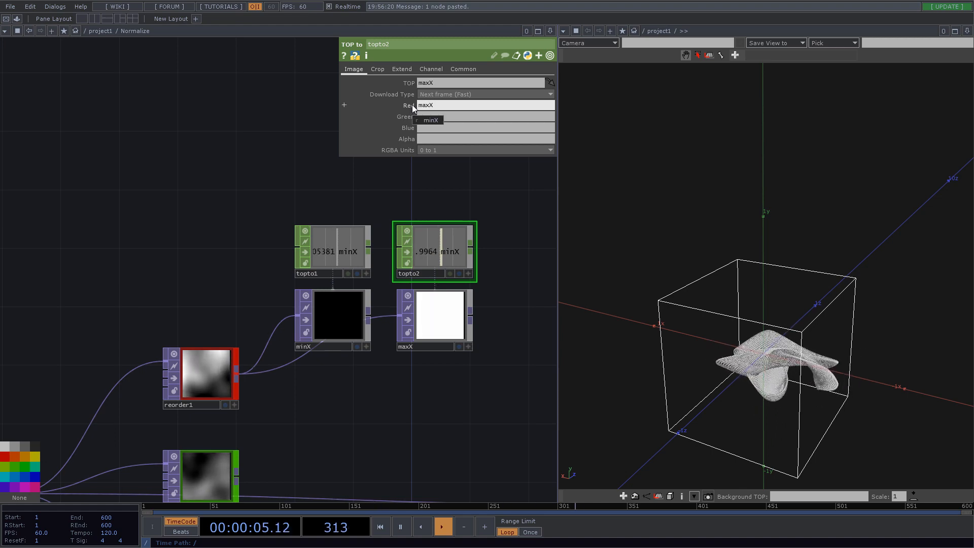
key(Return)
Add a Math TOP fed by the red Reorder TOP and place it to the lower right of maxX.
click(442, 328)
drag(455, 385, 392, 312)
drag(473, 324, 388, 371)
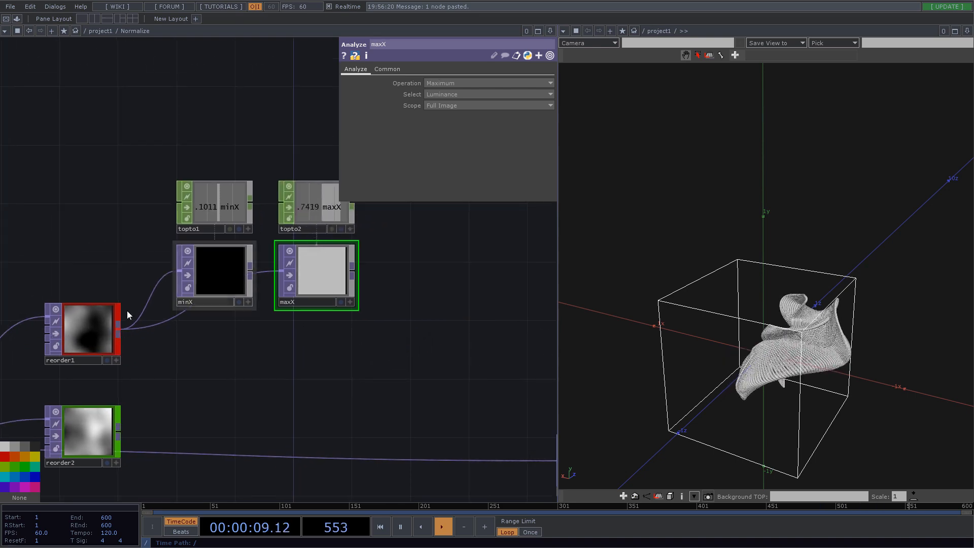
right_click(121, 332)
text(math)
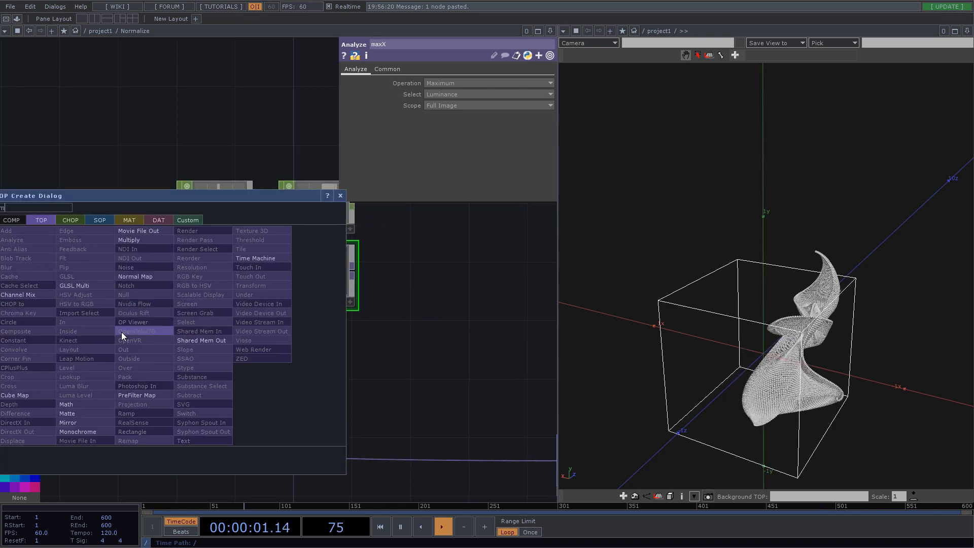
click(71, 406)
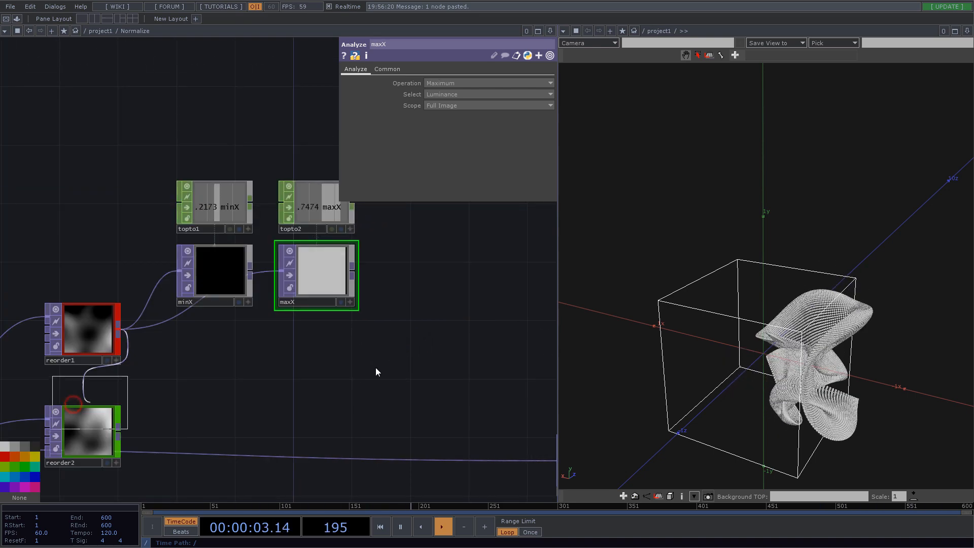
click(458, 329)
drag(478, 261, 389, 300)
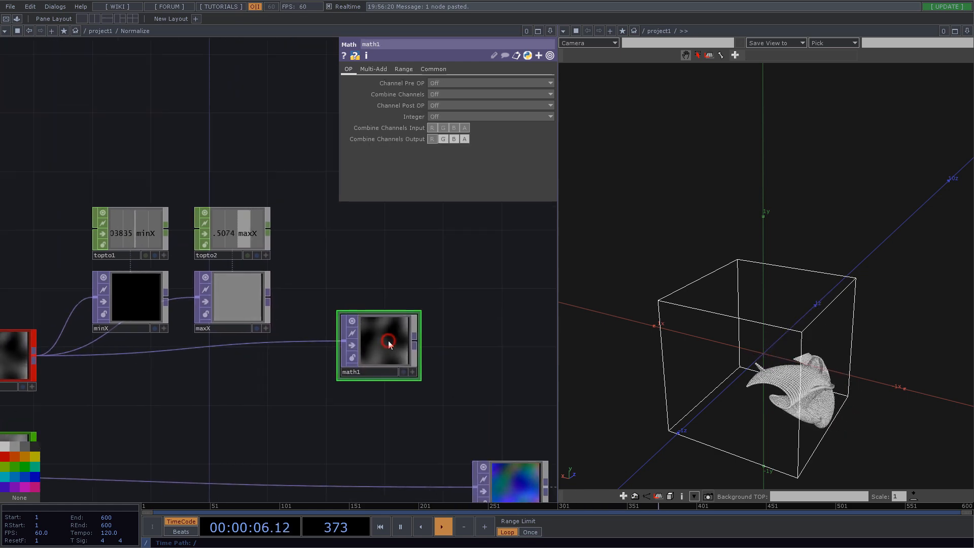
Open the Math TOP's range settings and make the viewer of the minX TOP to CHOP active.
click(408, 71)
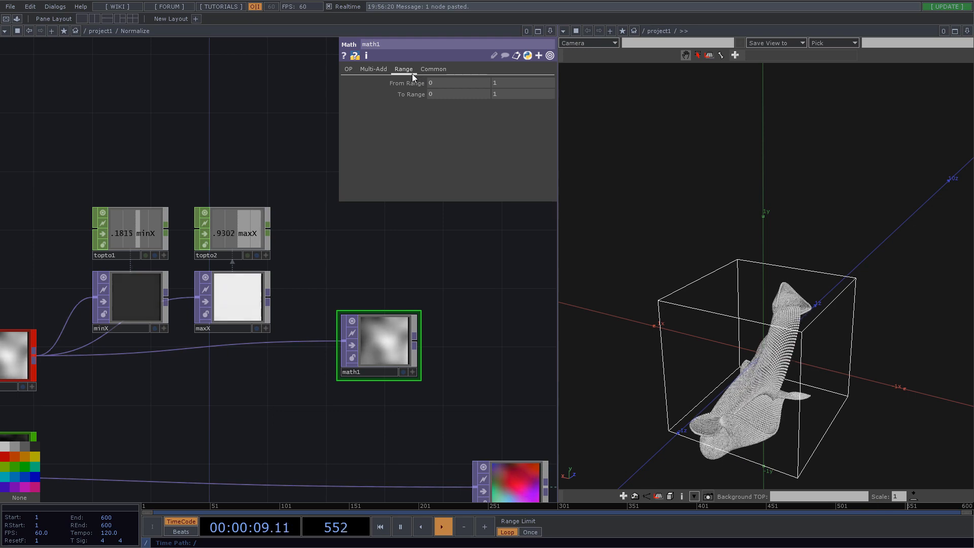
click(168, 255)
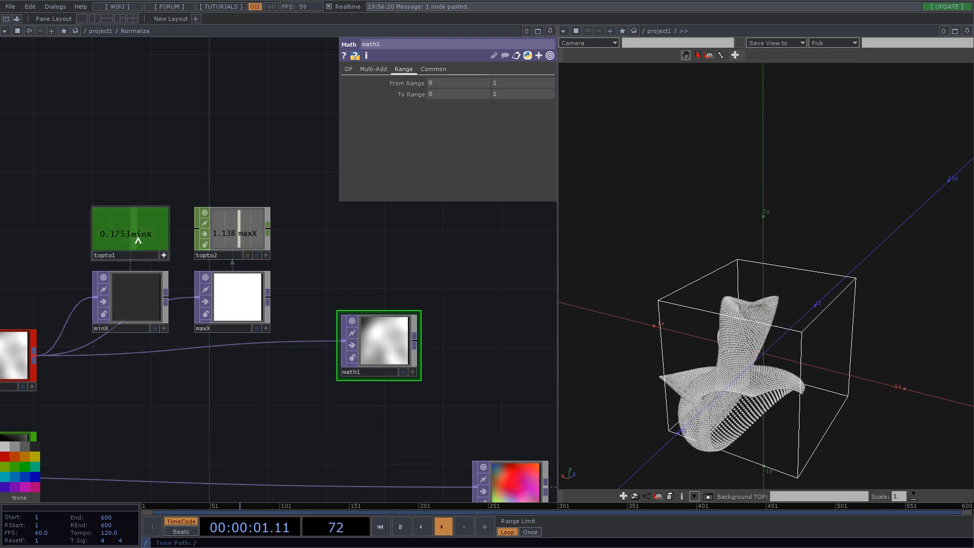
Reference the minX channel of topto1 and the maxX channel of topto2 as math1's From Range values.
click(449, 88)
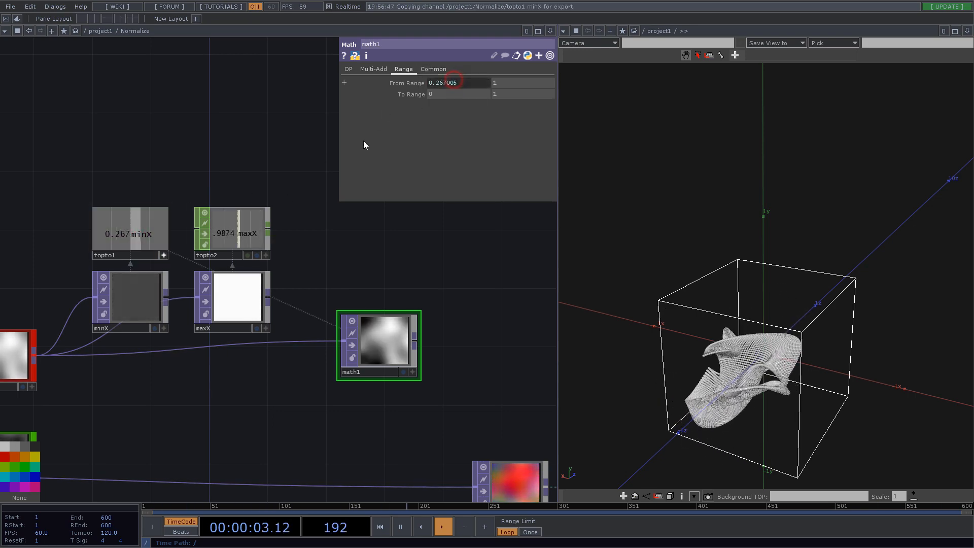
click(265, 255)
drag(235, 237, 509, 82)
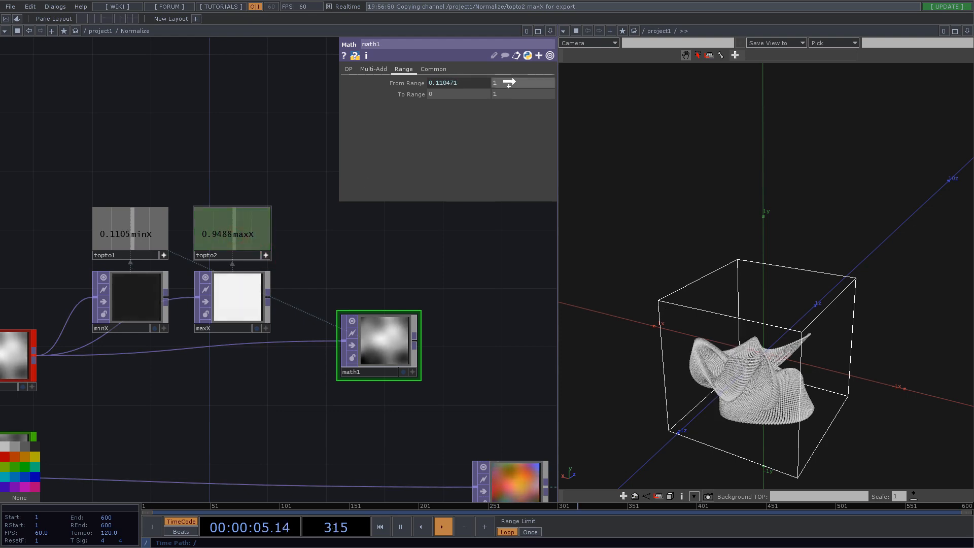
click(517, 85)
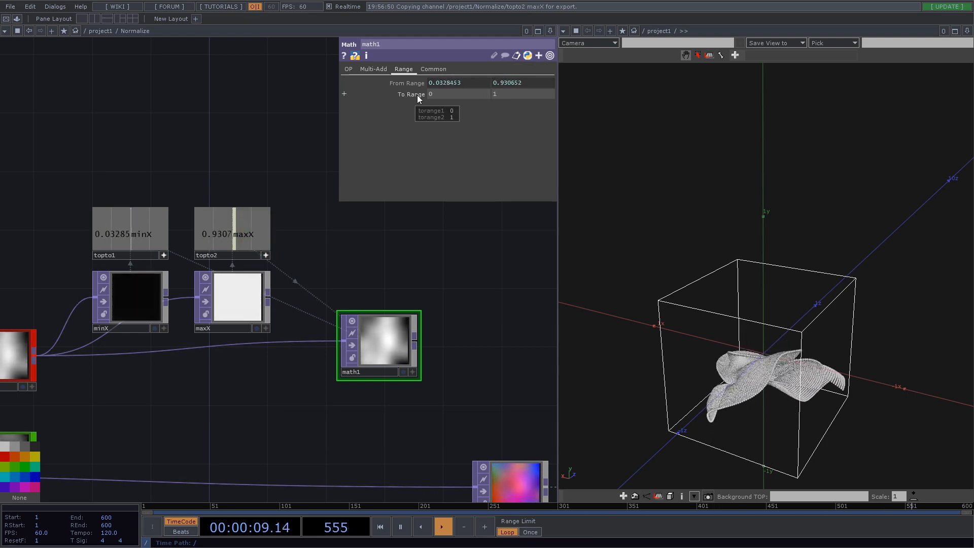
Align math1 with the reorder1 row and shift the output node farther along to make room in the network.
drag(382, 353, 396, 370)
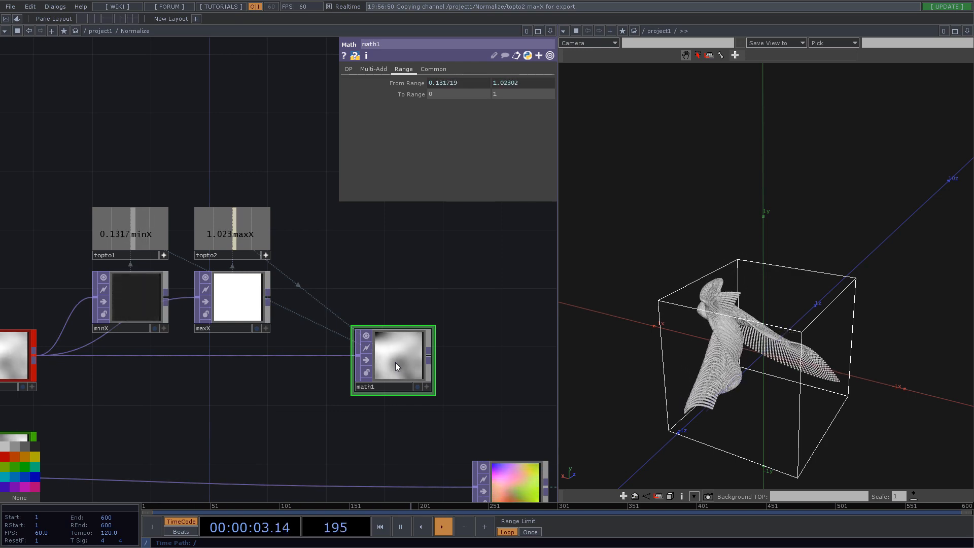
scroll(395, 362, down, 5)
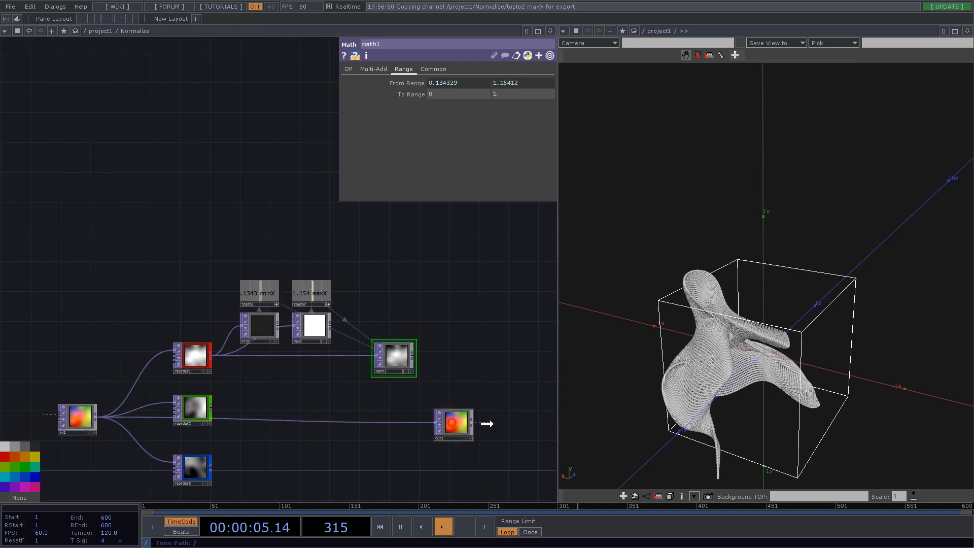
drag(469, 427, 543, 426)
Duplicate the minX, maxX, topto1, topto2 and math1 nodes and place the copies below the originals.
drag(464, 407, 230, 238)
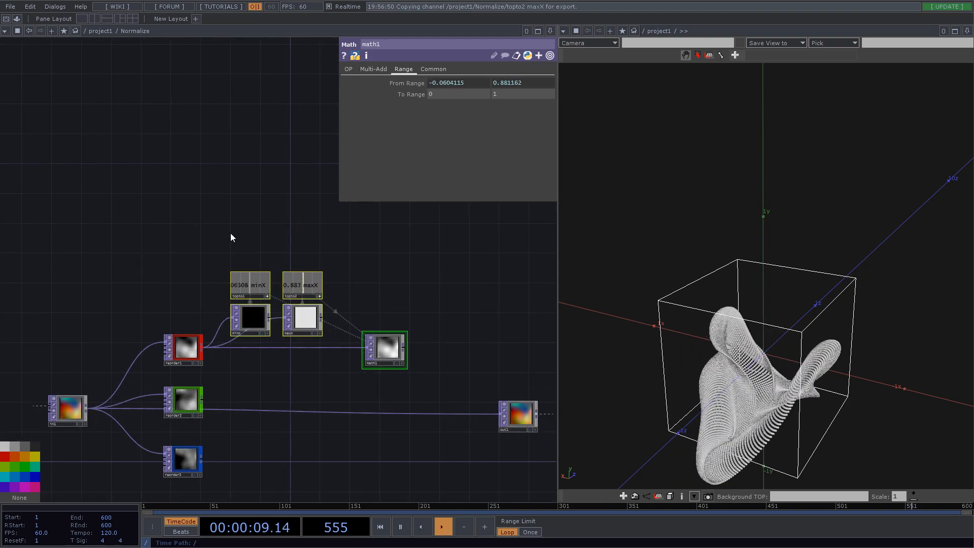
key(ctrl+c)
key(ctrl+v)
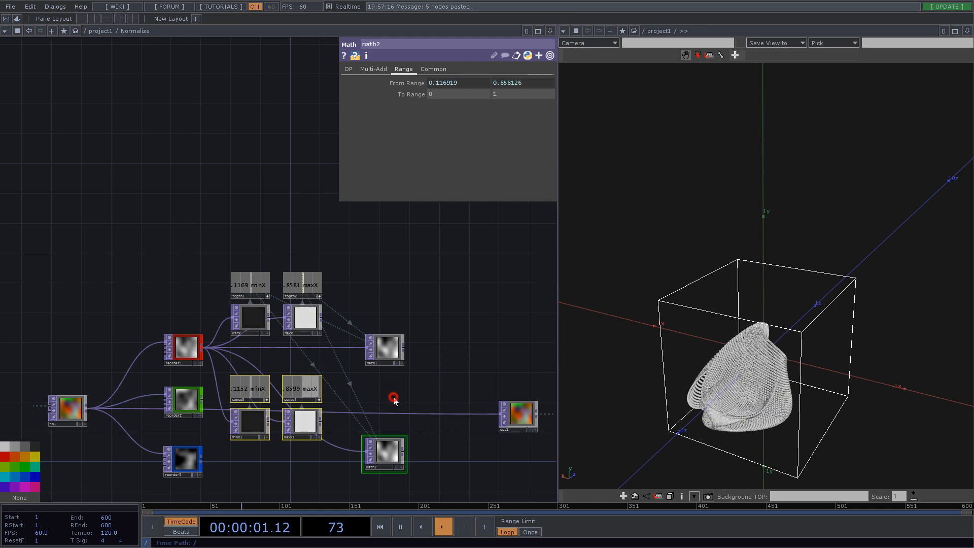
Connect the output of reorder2 to the copied nodes minX1, maxX1 and math2, replacing their reorder1 inputs.
scroll(198, 442, up, 5)
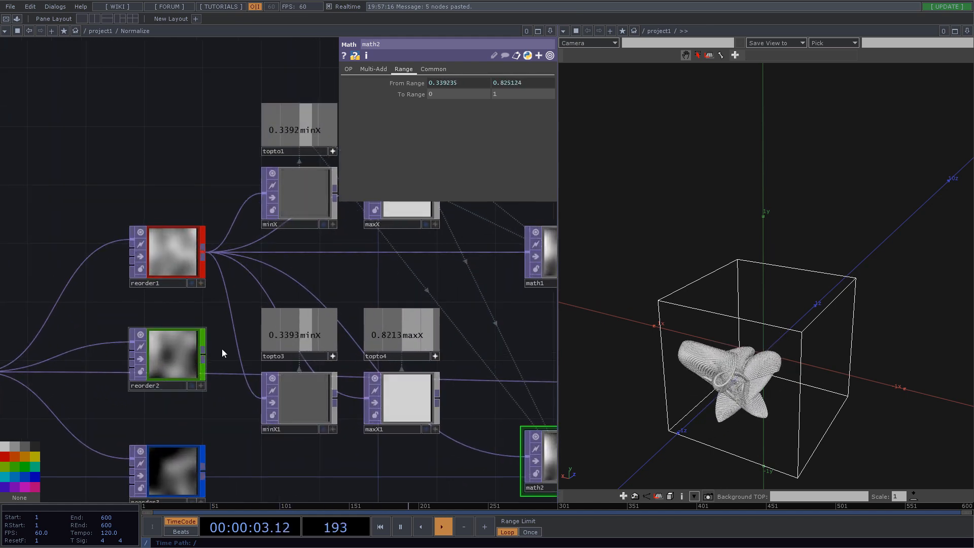
drag(218, 355, 227, 264)
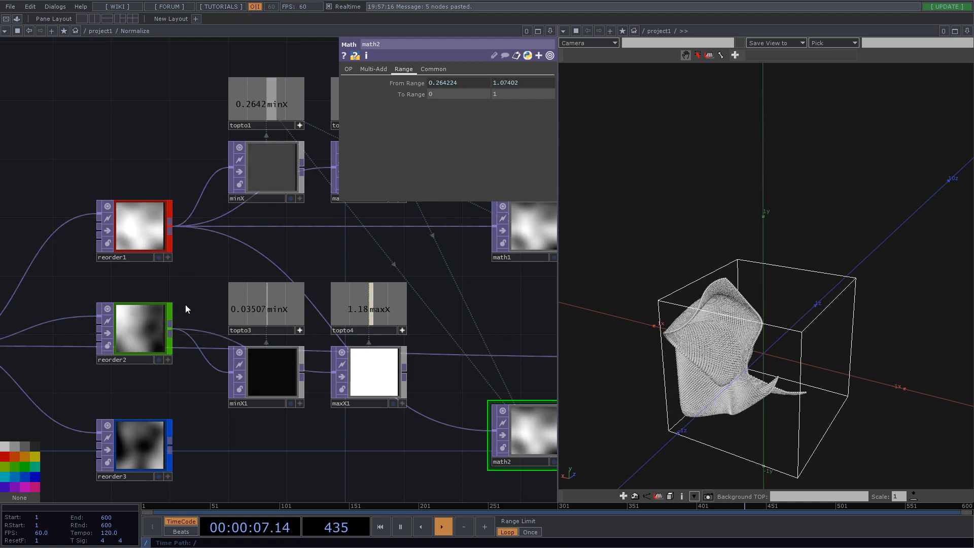
drag(171, 330, 275, 263)
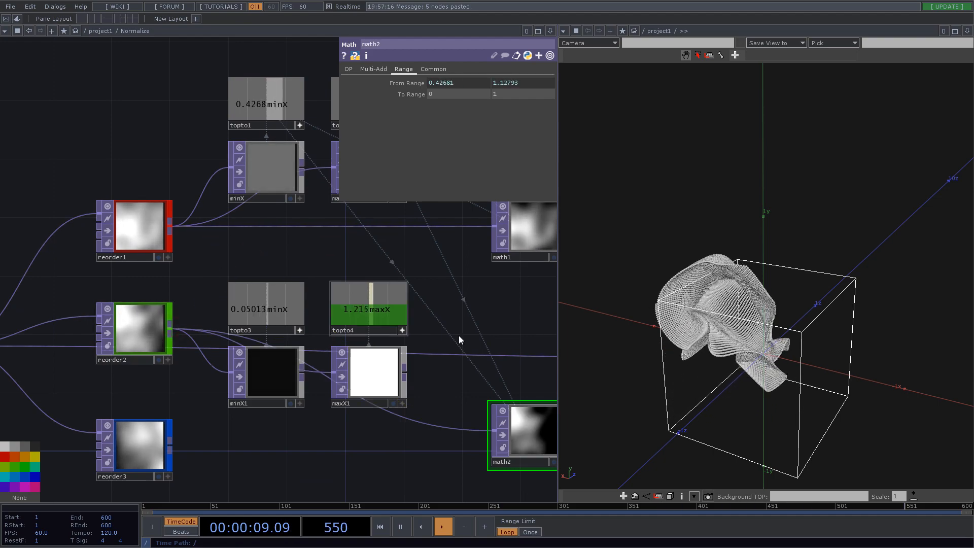
drag(522, 333, 400, 285)
click(415, 398)
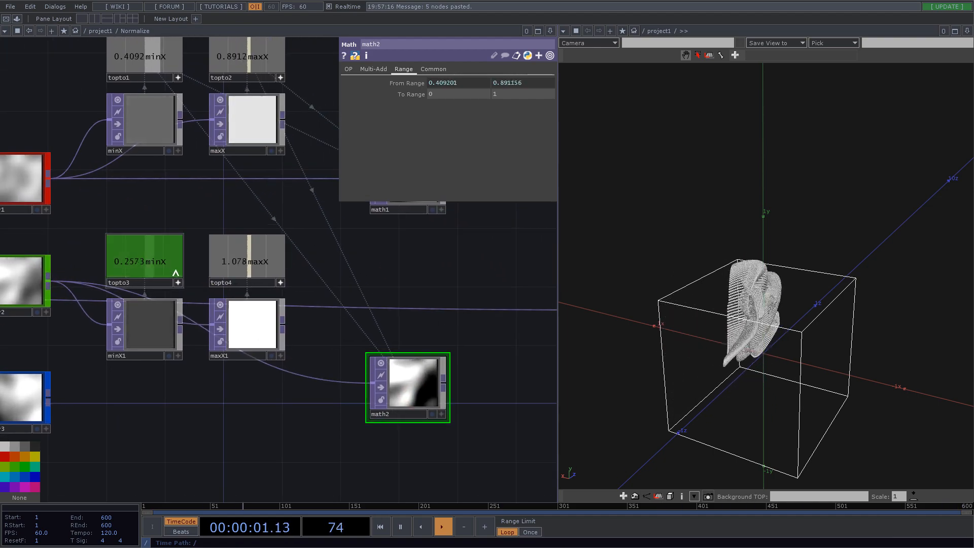
Rename the minX1 Analyze node as minY and update the parameters that reference it.
click(131, 356)
drag(120, 357, 119, 358)
text(Y)
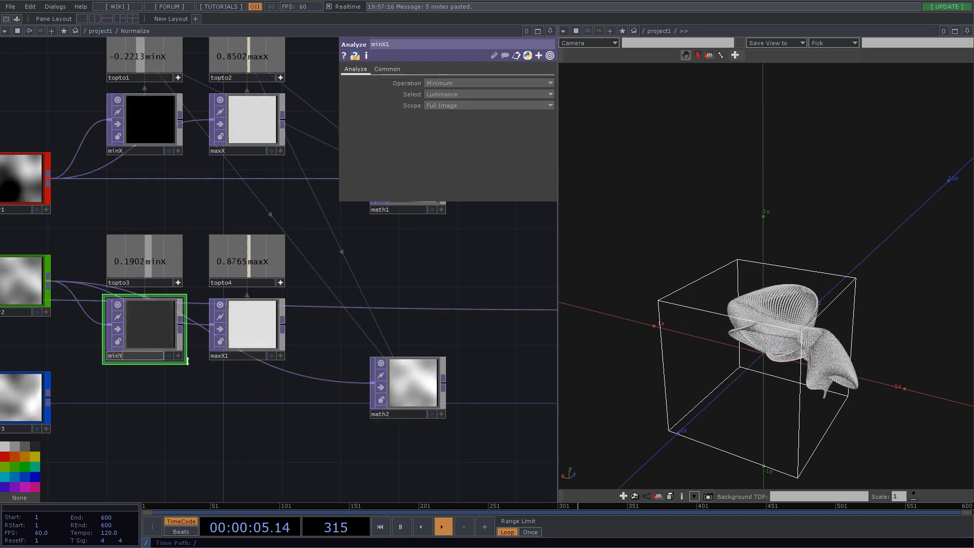
key(Return)
click(137, 420)
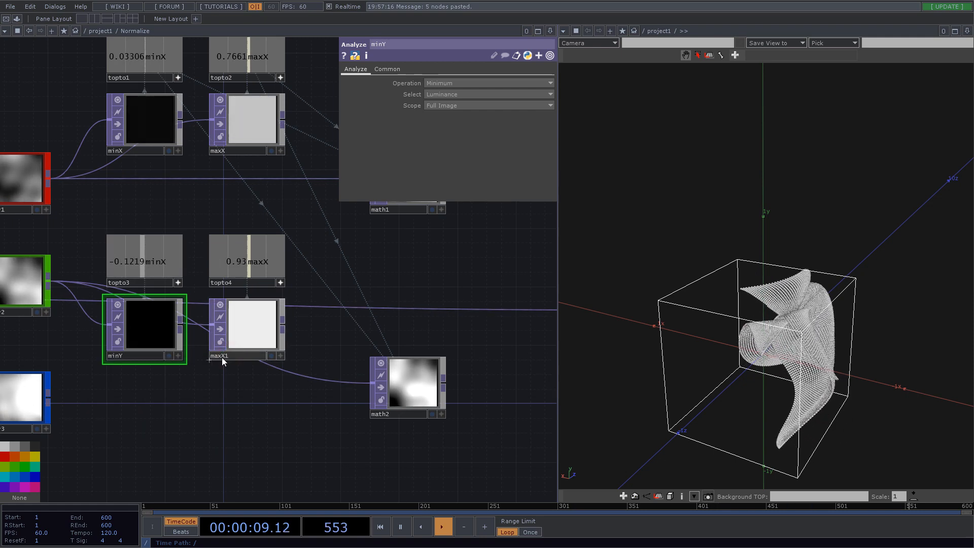
Rename the maxX1 Analyze node as maxY and update all parameters that reference it.
click(233, 358)
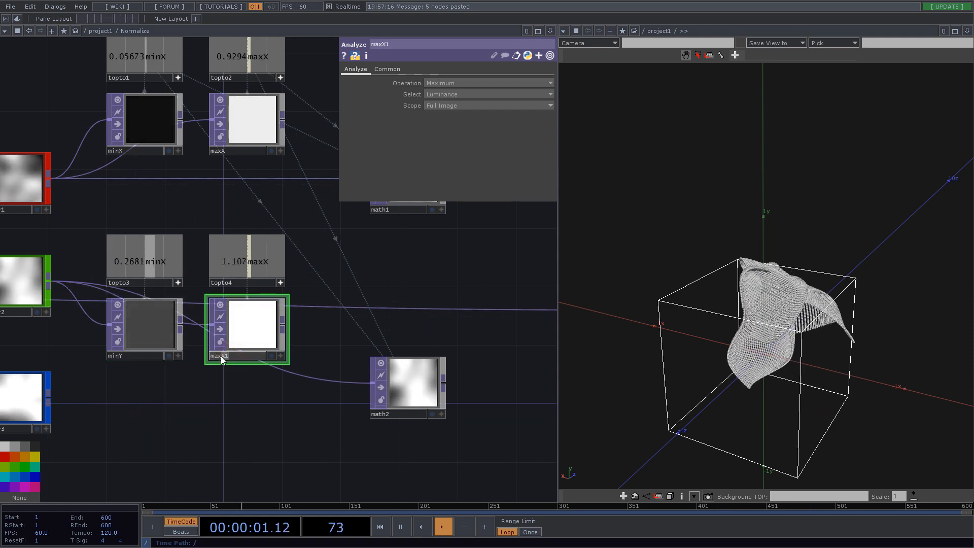
text(Y)
click(235, 417)
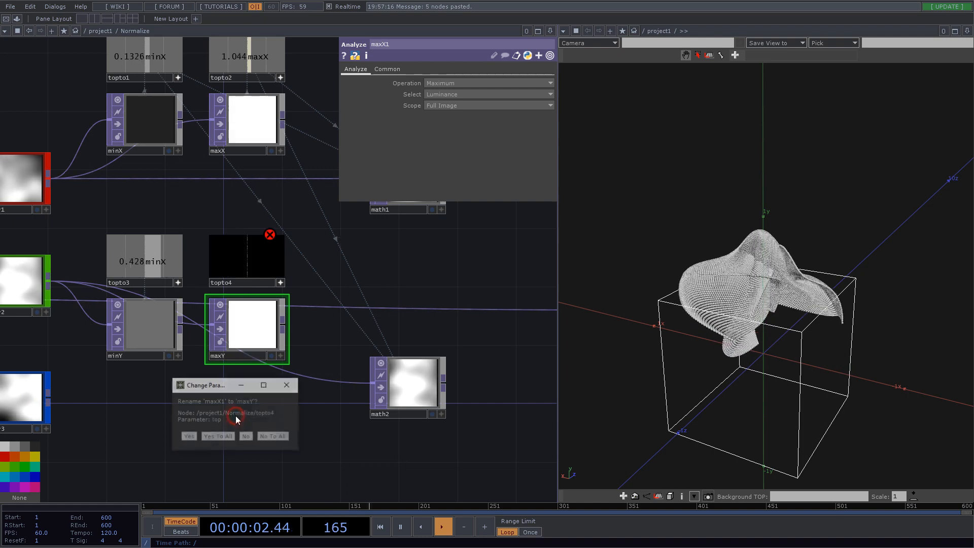
click(220, 437)
Set the Red channel name of topto3 to minY.
click(142, 274)
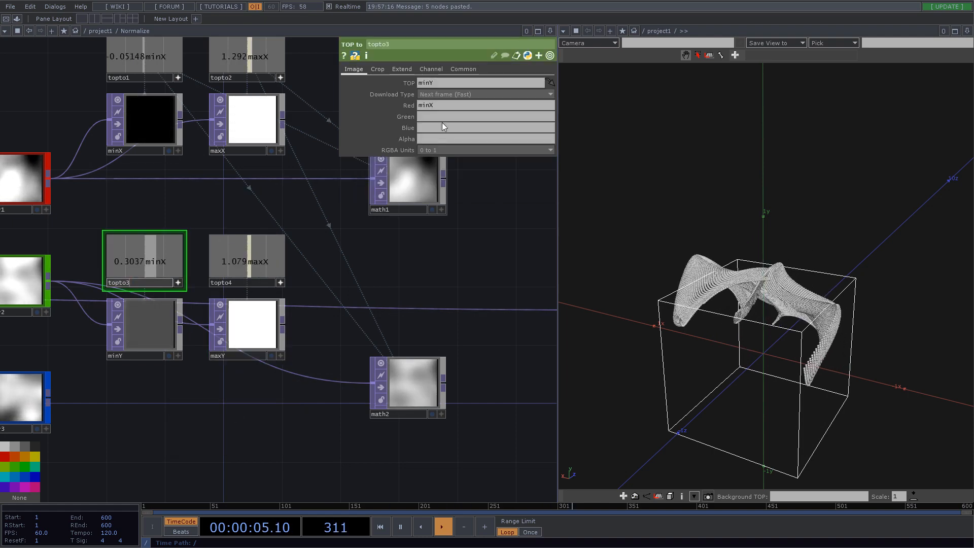
click(425, 105)
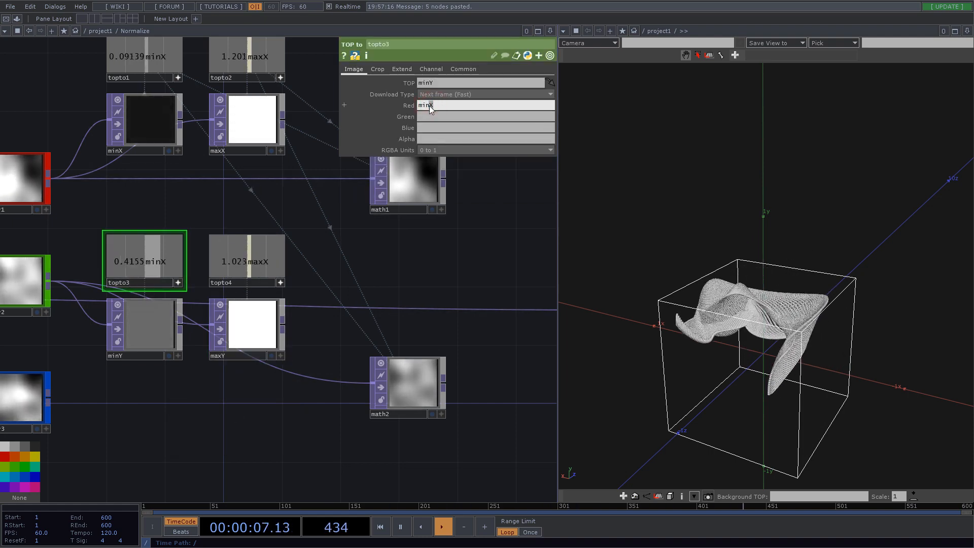
key(BackSpace)
text(Y)
Set the Red channel name of topto4 to maxY.
click(250, 278)
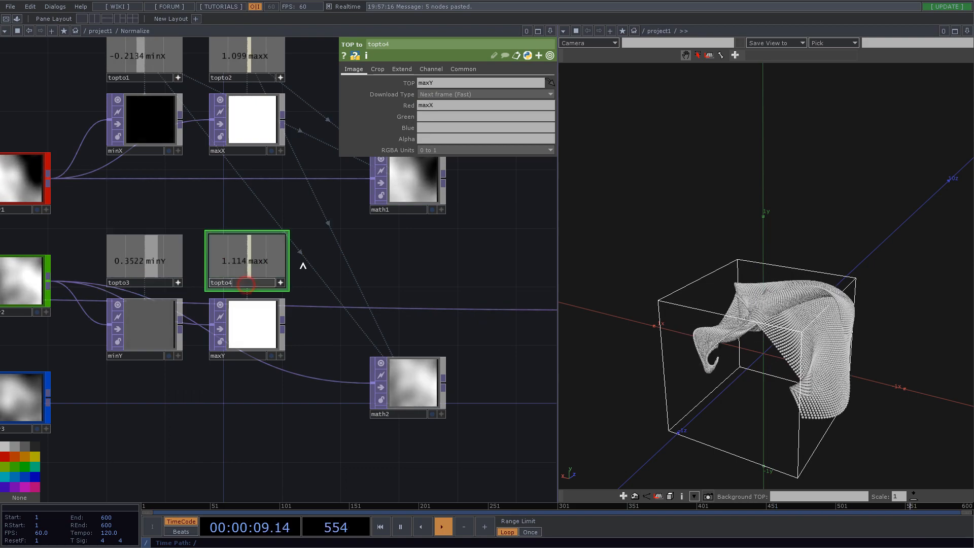
click(428, 104)
key(BackSpace)
text(Y)
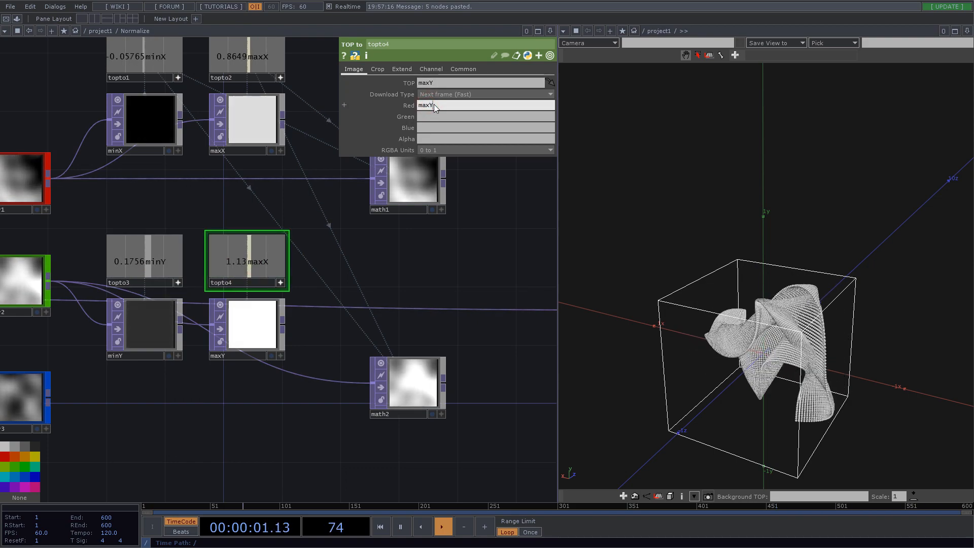
key(Return)
Reference topto3's minY and topto4's maxY channels as the From Range values of math2, using CHOP references.
click(409, 394)
drag(154, 262, 273, 223)
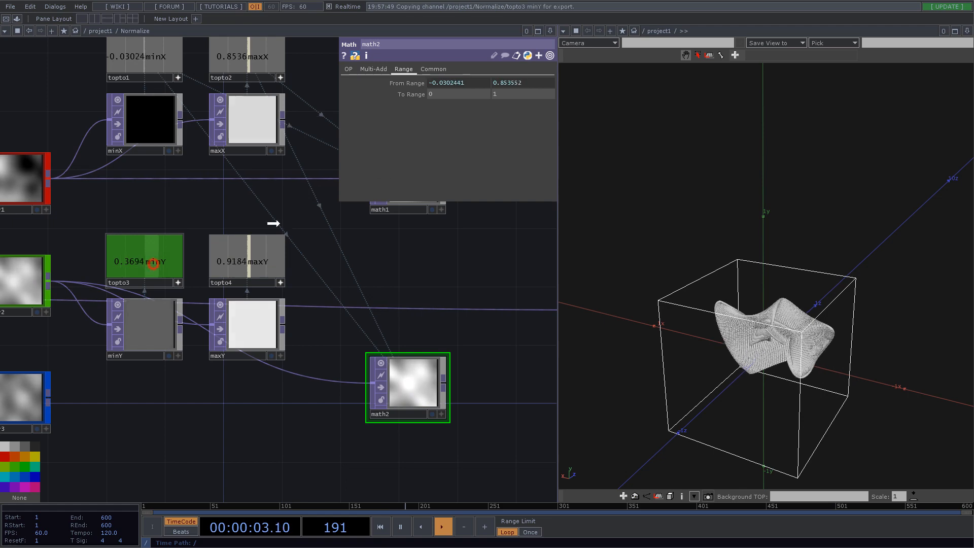
drag(463, 83, 464, 83)
click(450, 95)
drag(260, 261, 475, 124)
drag(523, 84, 524, 84)
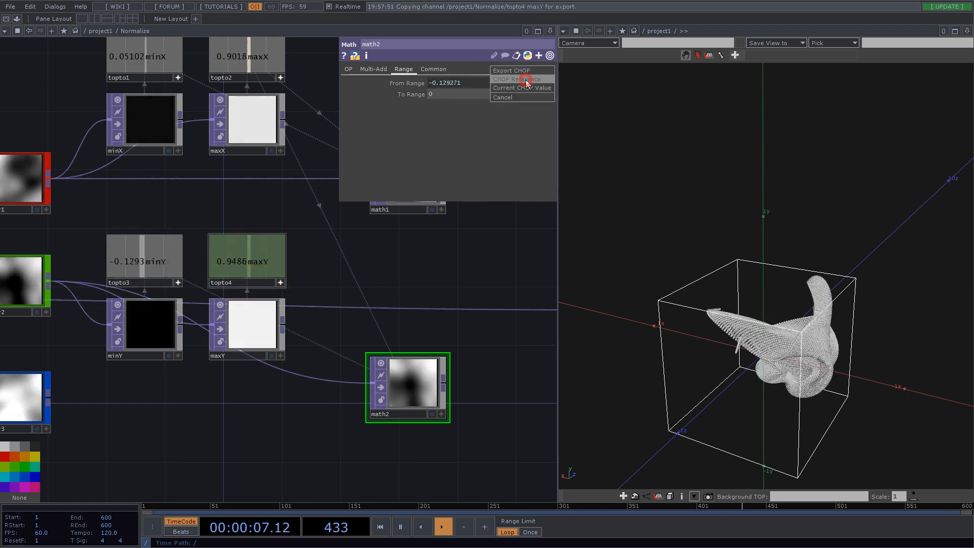
click(525, 82)
Move reorder3 lower in the network to make room for a third row of nodes.
scroll(415, 373, down, 5)
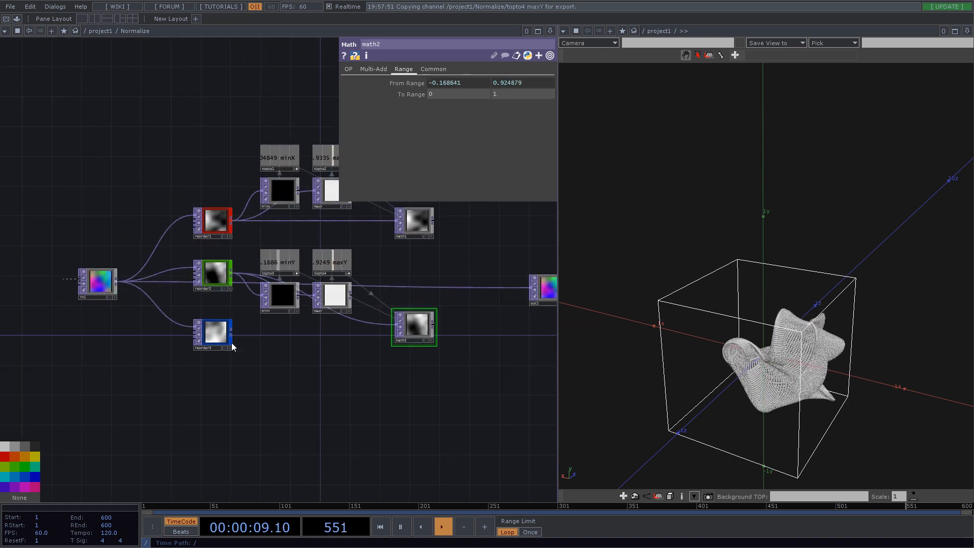
drag(223, 345, 238, 405)
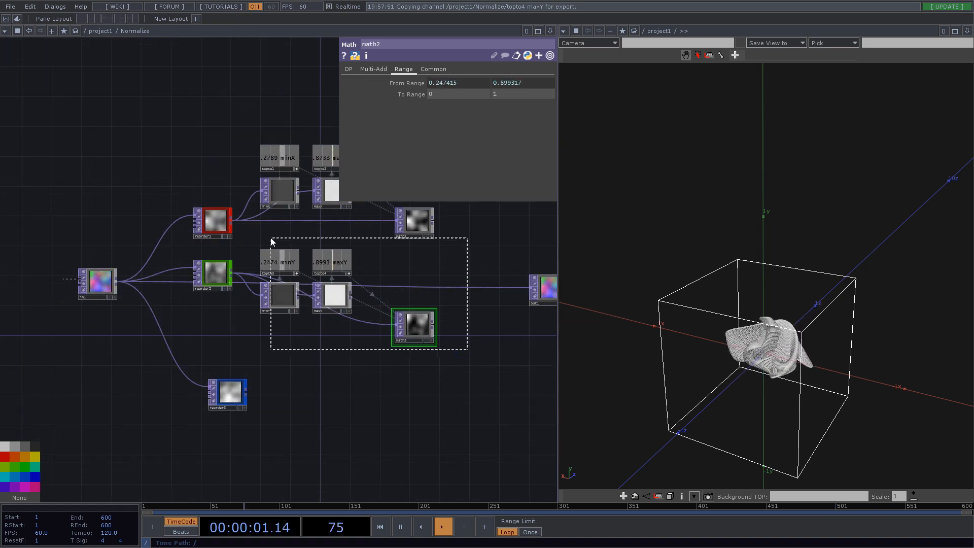
key(ctrl+v)
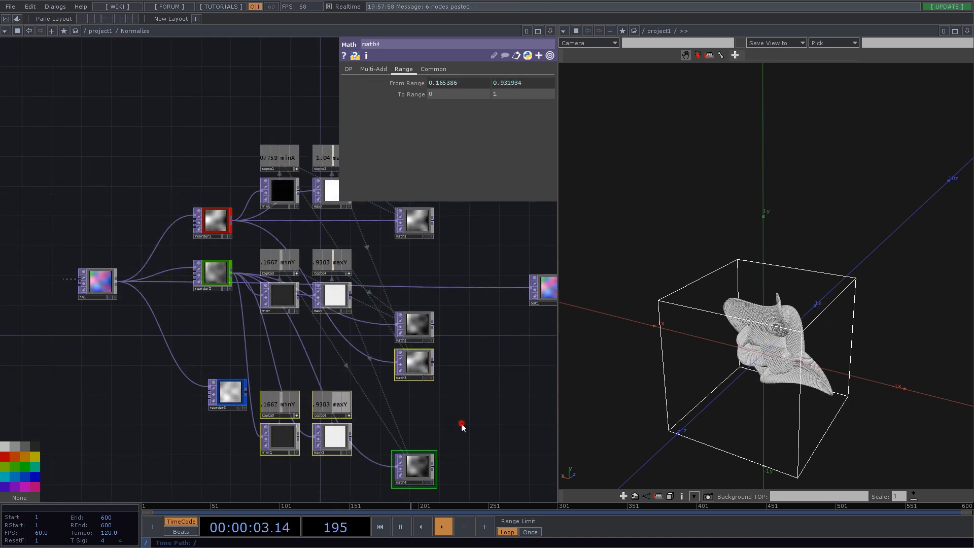
drag(461, 424, 451, 429)
drag(236, 378, 238, 401)
scroll(389, 393, up, 4)
drag(498, 328, 480, 253)
scroll(451, 276, down, 2)
key(ctrl+z)
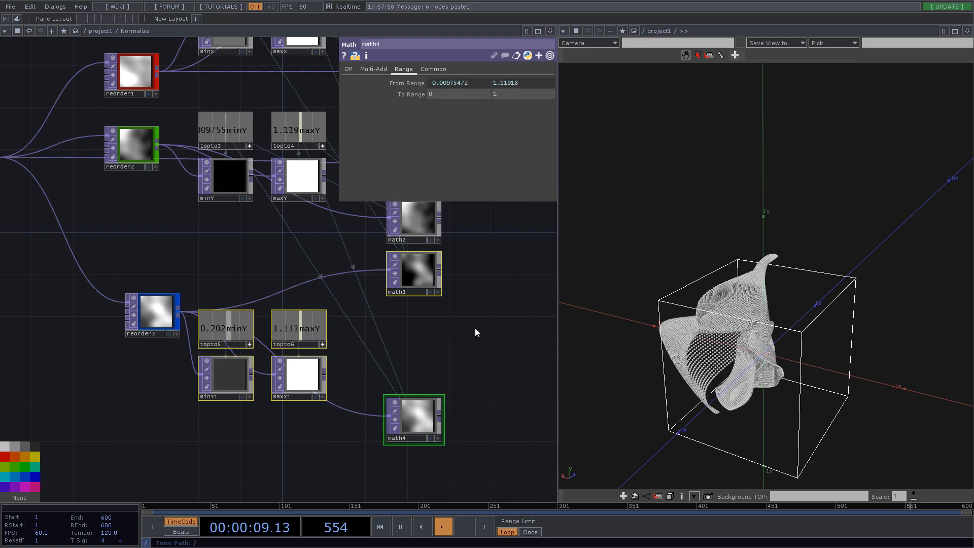
key(ctrl+z)
Duplicate the minY, maxY, topto3, topto4 and math2 nodes and place the copies beside reorder3.
drag(457, 295, 358, 391)
right_drag(400, 363, 108, 197)
key(ctrl+c)
key(ctrl+v)
drag(387, 364, 466, 262)
drag(158, 404, 172, 381)
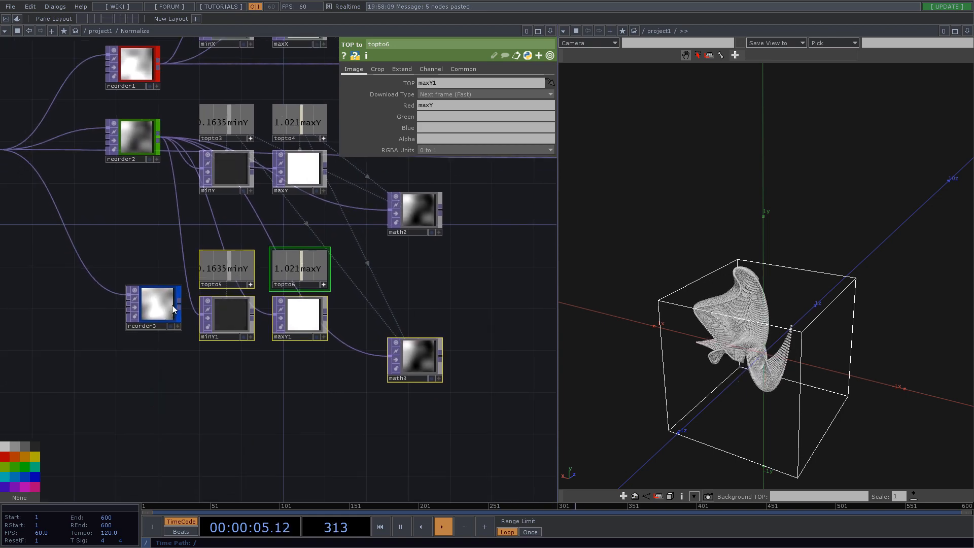
Connect the output of reorder3 to minY1 and math3 in place of their reorder2 inputs.
drag(179, 305, 157, 232)
click(155, 224)
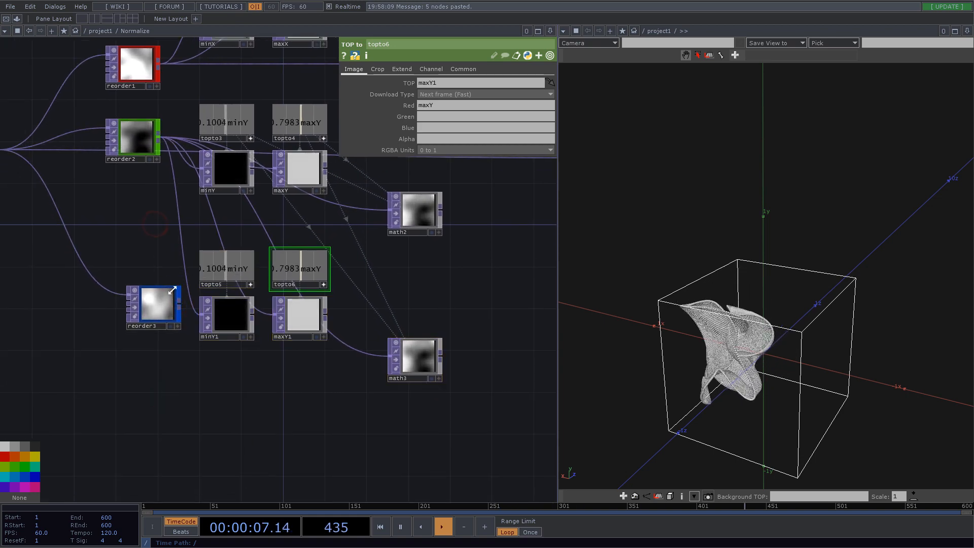
click(181, 306)
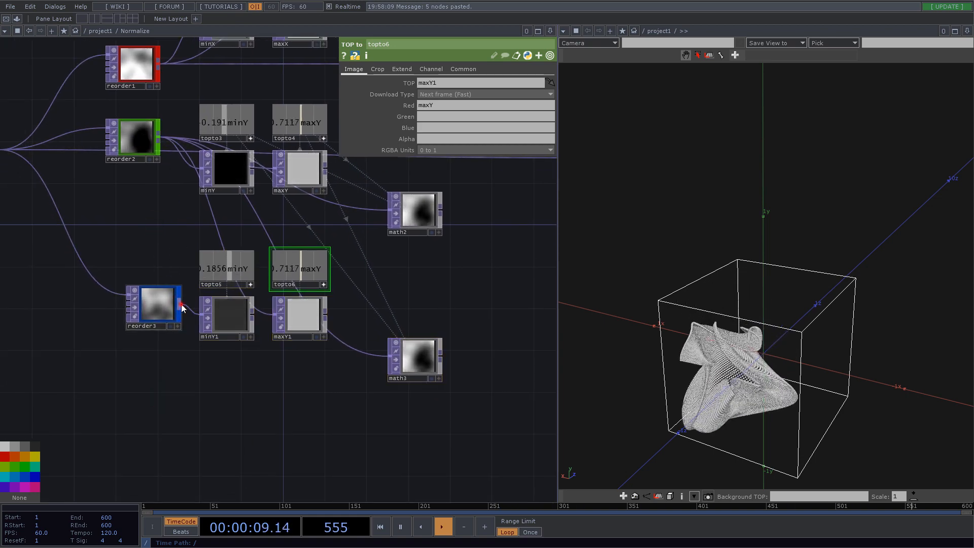
drag(179, 304, 262, 224)
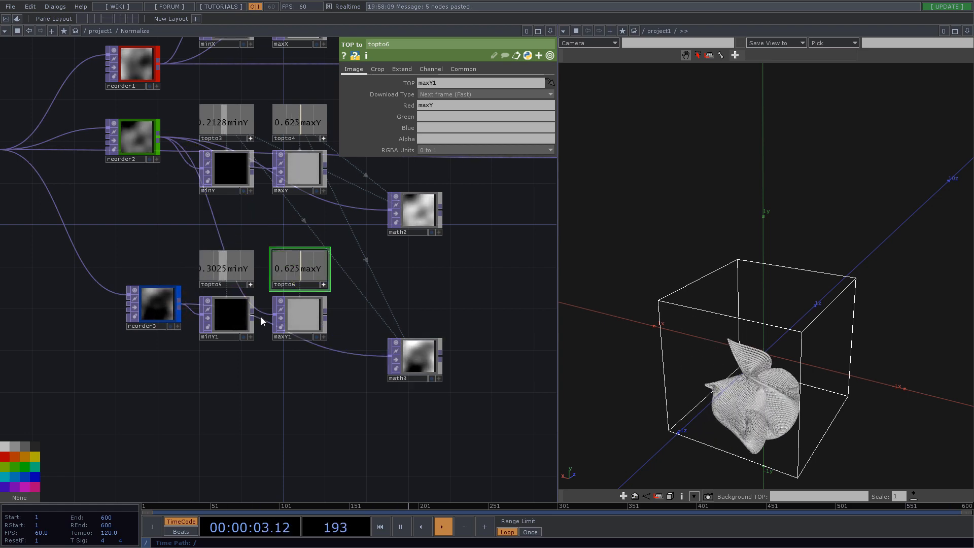
Rename the minY1 Analyze node as minZ and update the parameters that reference it.
click(220, 338)
text(minZ)
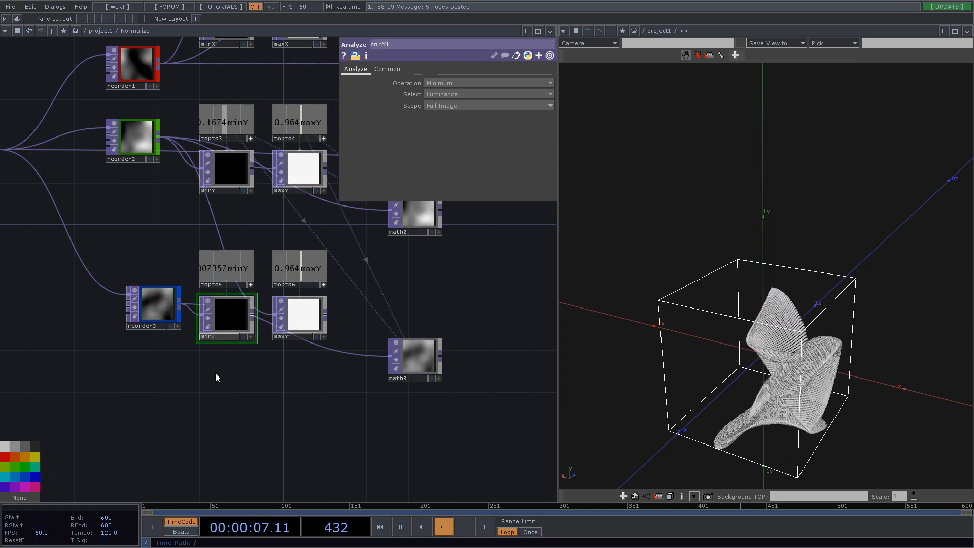
key(Return)
click(206, 393)
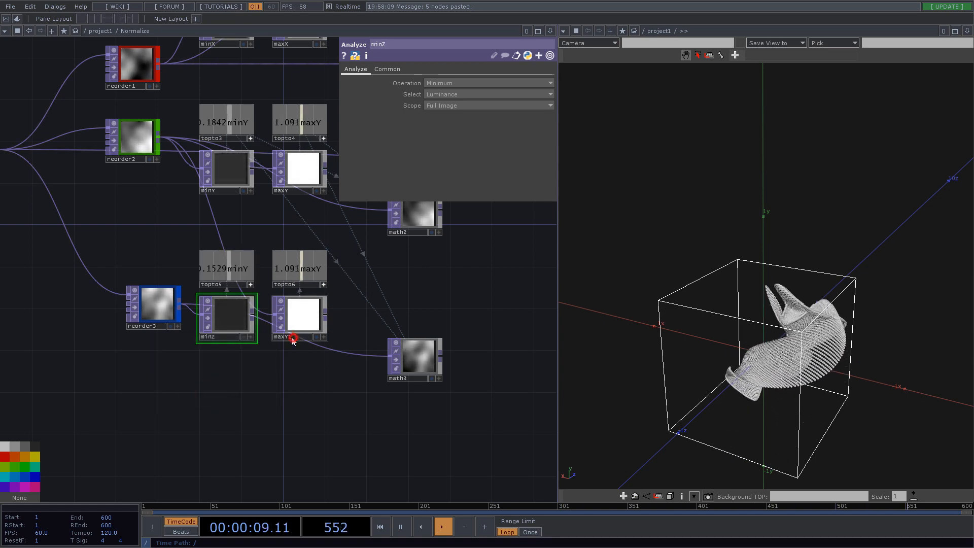
Rename the maxY1 Analyze node as maxZ and update all parameters that reference it.
click(297, 339)
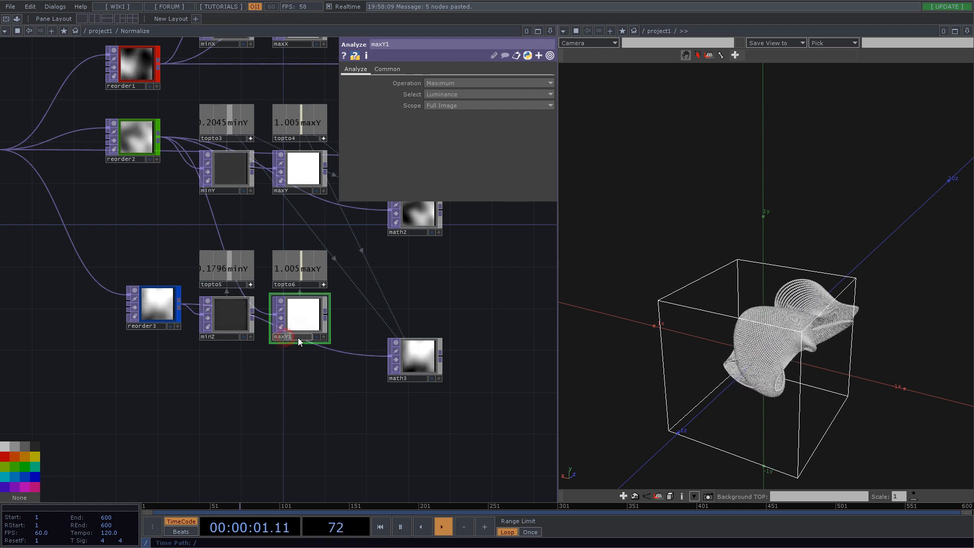
text(maxZ)
key(Return)
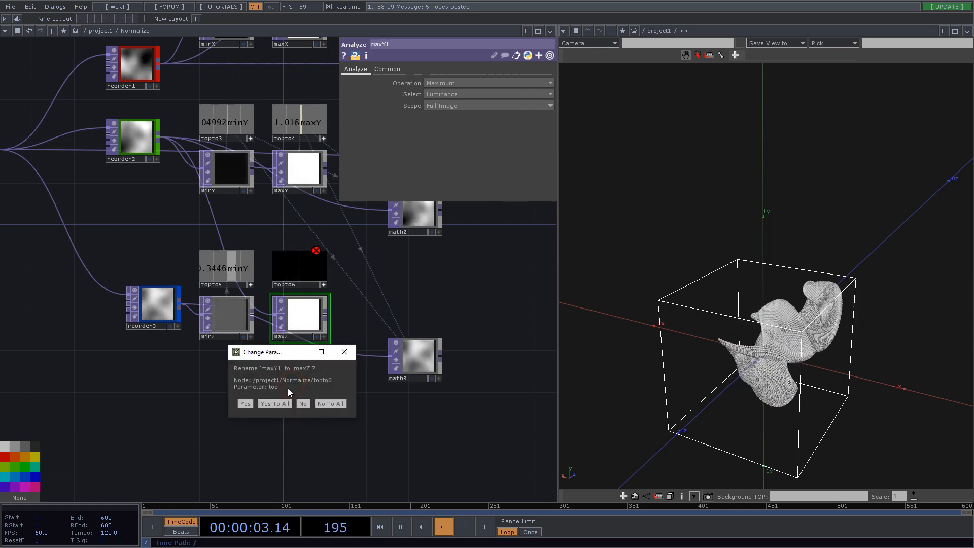
click(274, 404)
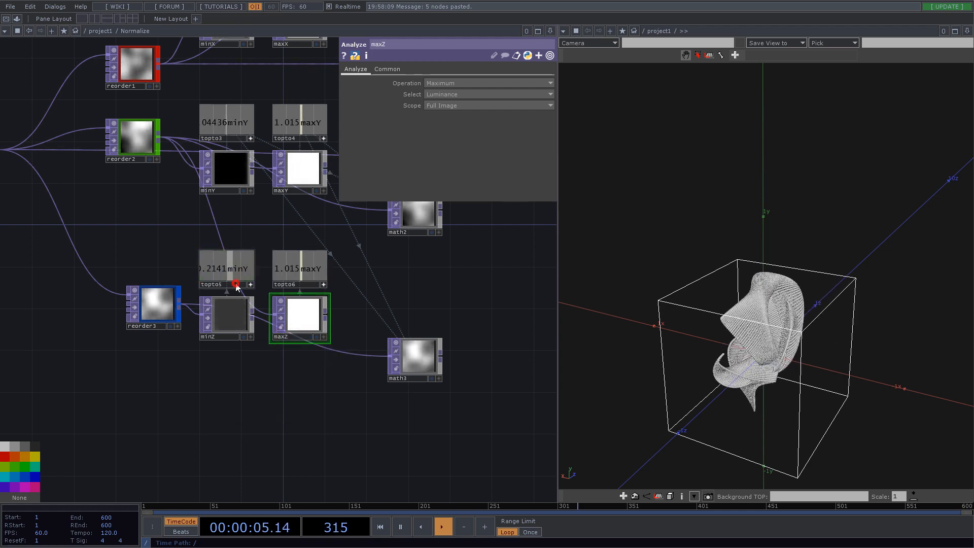
Set the Red channel name of topto5 to minZ and that of topto6 to maxZ.
click(226, 269)
click(429, 106)
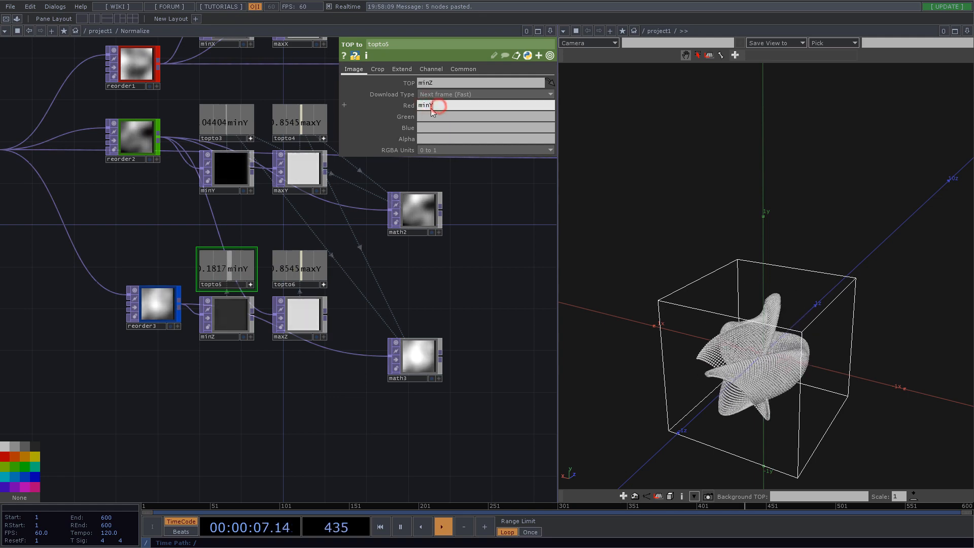
text(minZ)
key(Return)
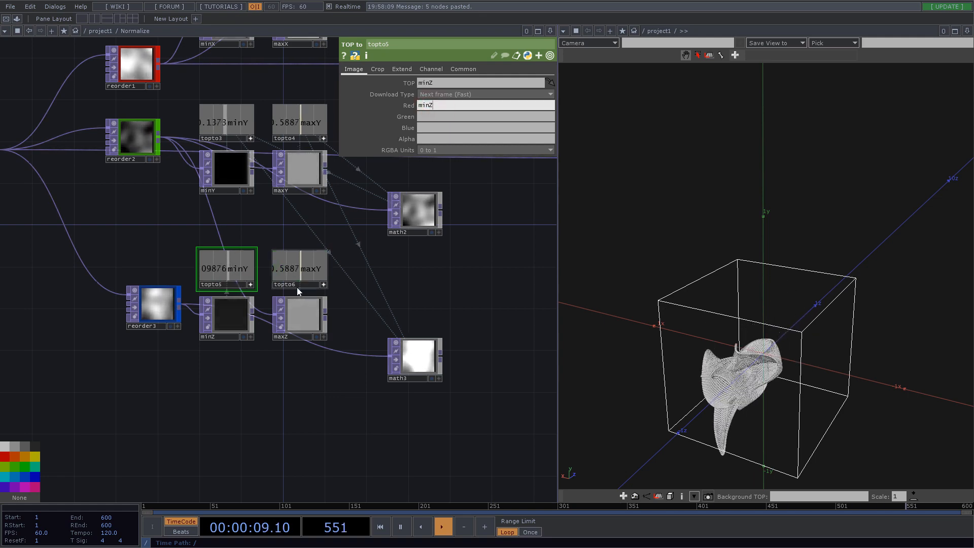
click(297, 284)
click(435, 106)
text(maxZ)
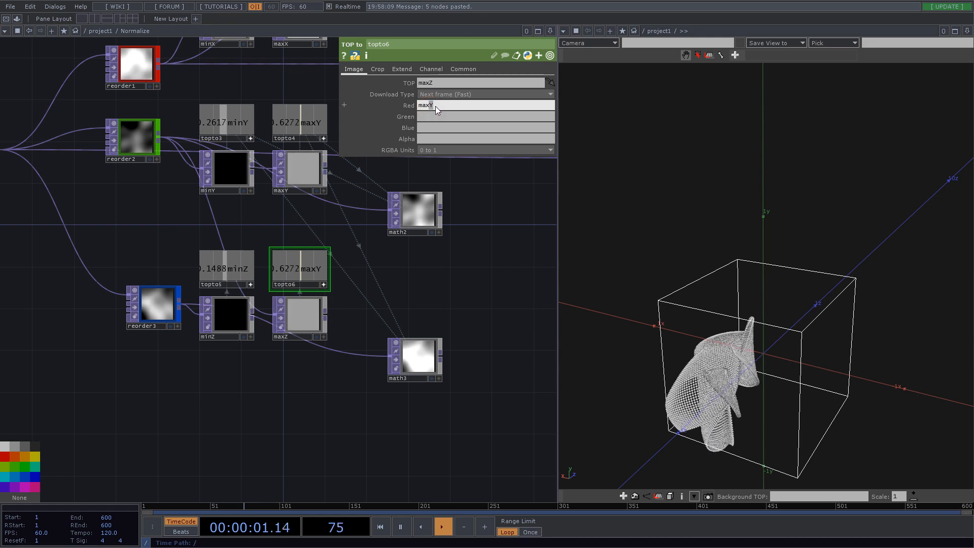
click(488, 293)
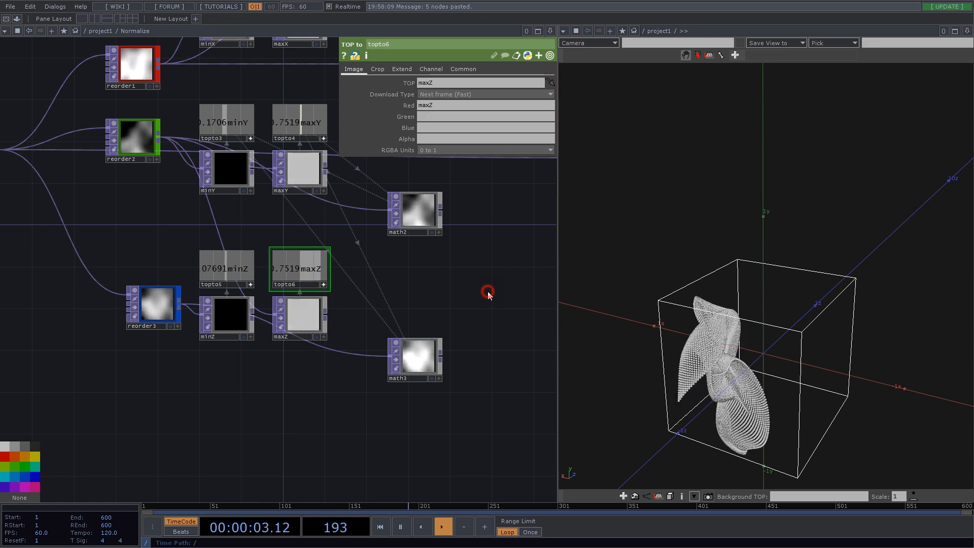
Export the minZ and maxZ channels to the lower and upper From Range values of math3.
click(423, 358)
drag(226, 268, 461, 83)
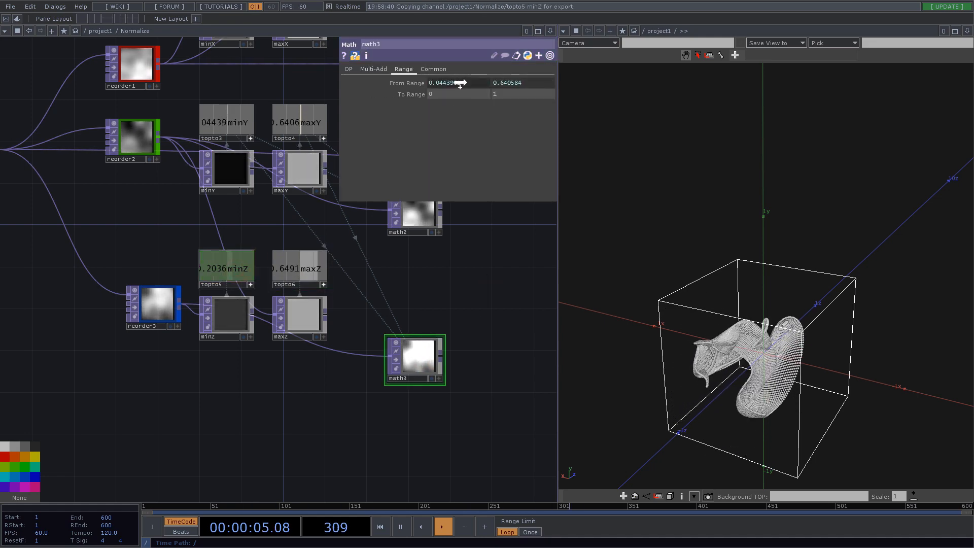
click(469, 80)
click(295, 273)
drag(511, 95, 510, 83)
click(527, 78)
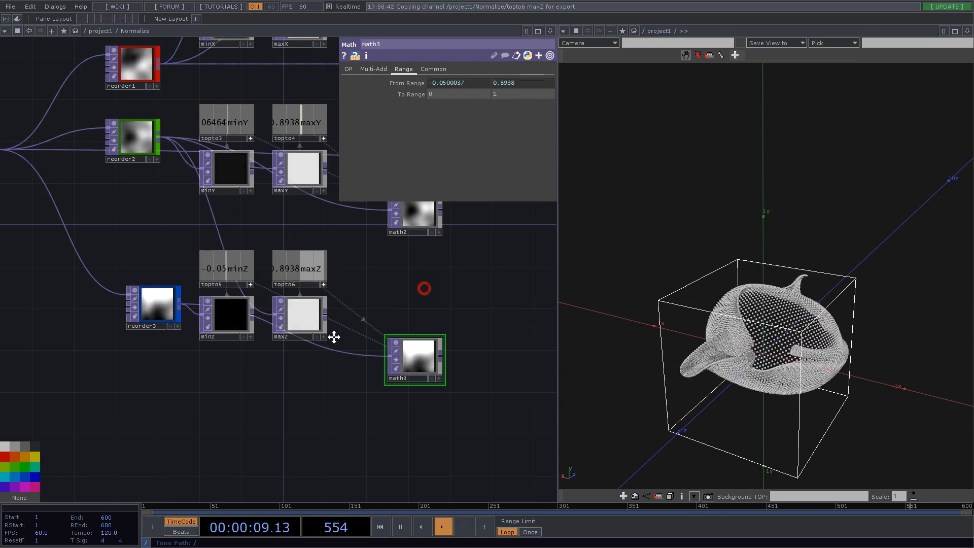
Move the output node farther from the network and arrange math1, math2 and math3 in a compact column.
scroll(290, 343, down, 5)
scroll(365, 281, up, 3)
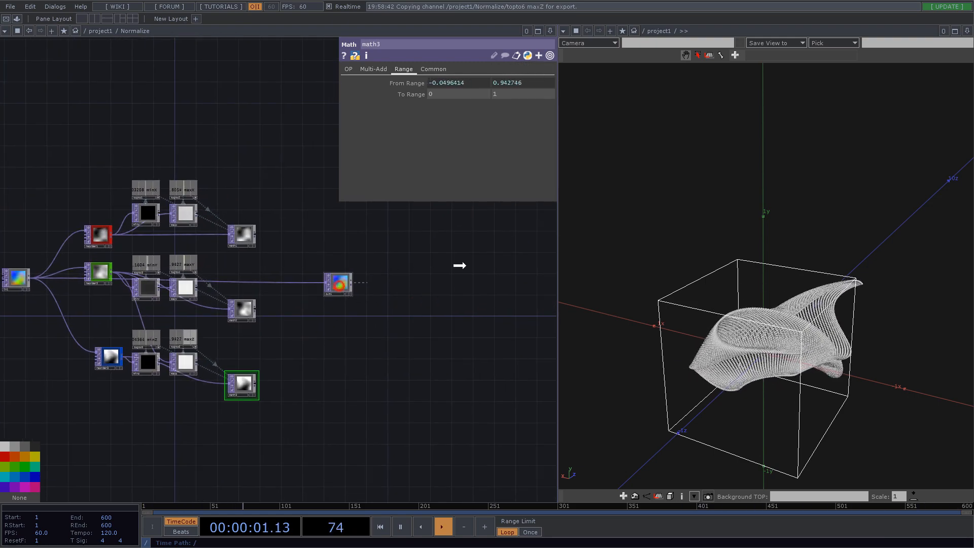
drag(390, 268, 566, 247)
drag(246, 315, 257, 292)
drag(247, 392, 263, 344)
drag(241, 235, 261, 247)
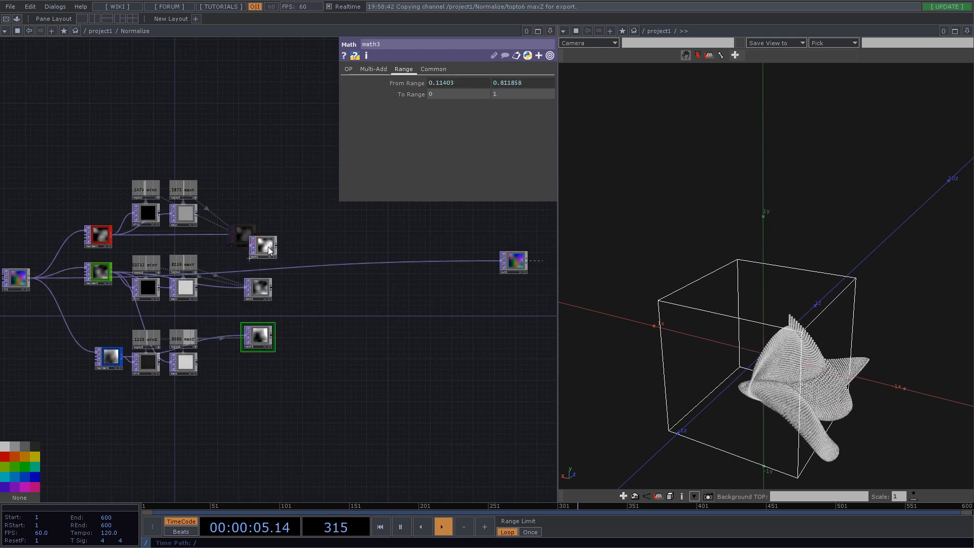
drag(261, 289, 261, 295)
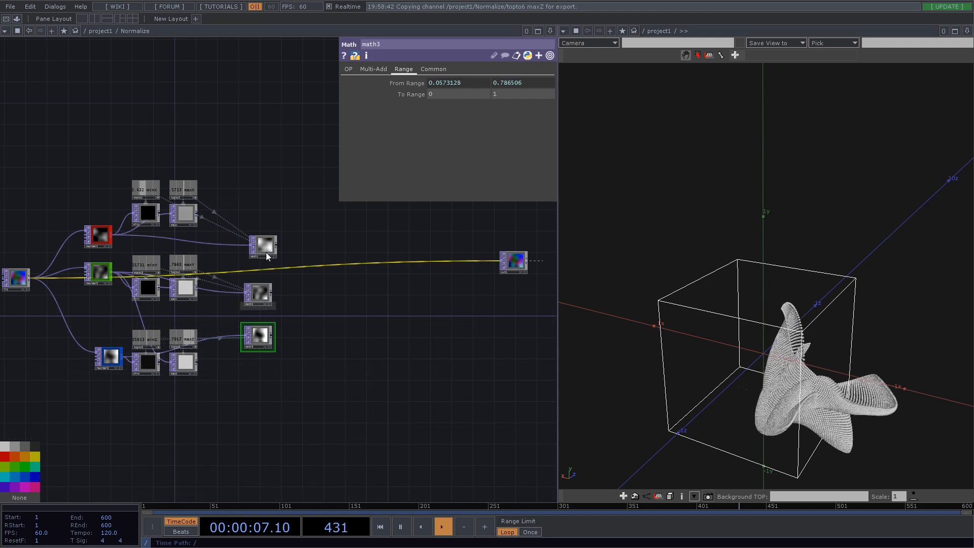
drag(268, 244, 259, 247)
scroll(269, 312, up, 5)
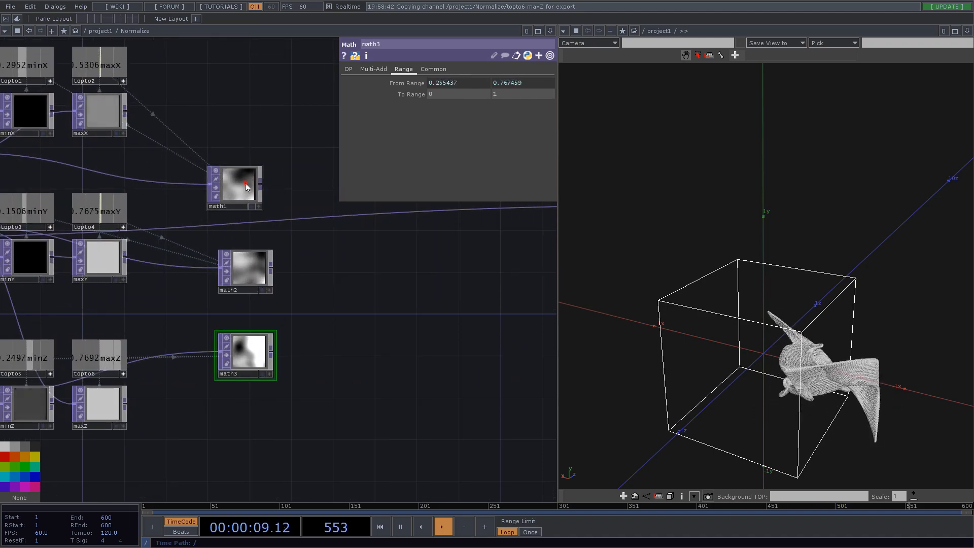
drag(260, 184, 272, 187)
Add a Reorder TOP after the math nodes and connect math1, math2 and math3 to its first three inputs.
right_click(272, 188)
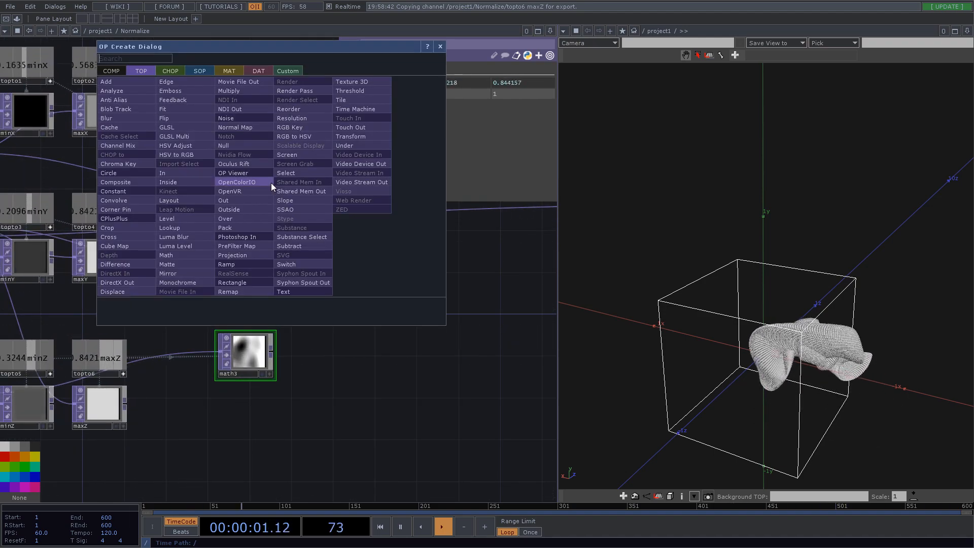
text(re)
click(294, 116)
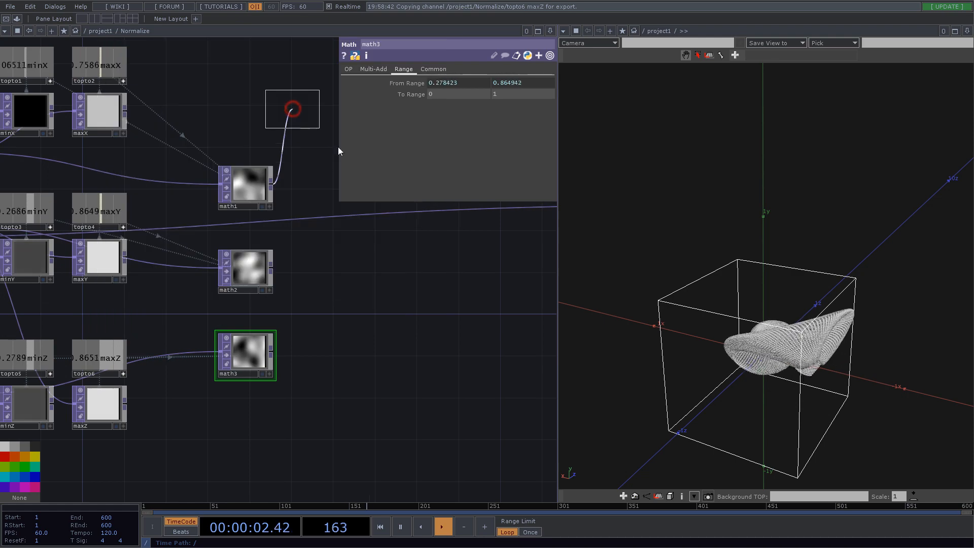
click(416, 265)
click(271, 268)
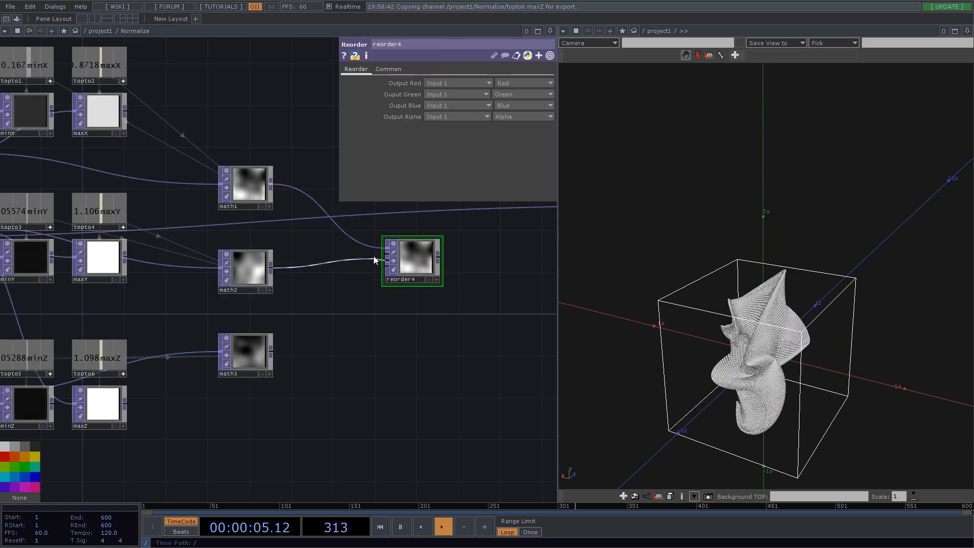
click(375, 260)
click(272, 350)
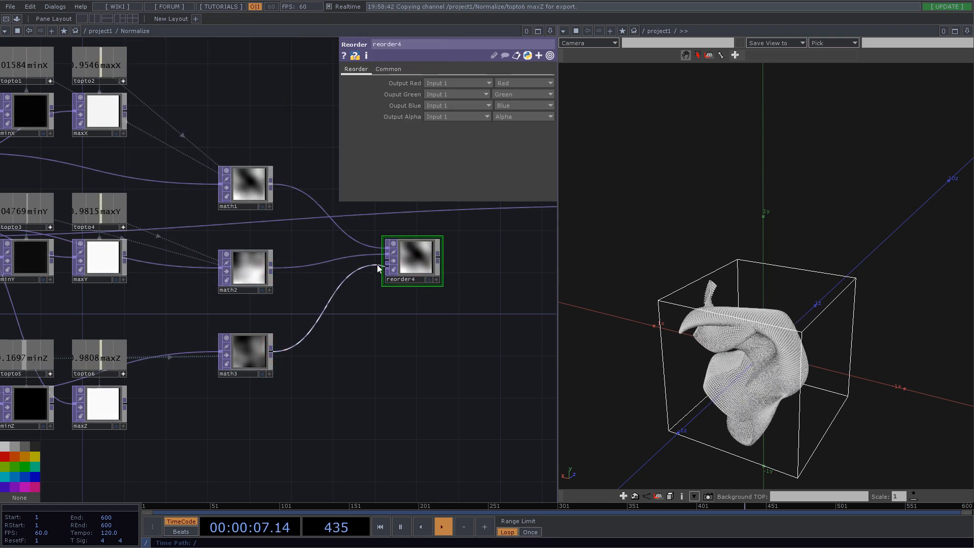
click(377, 262)
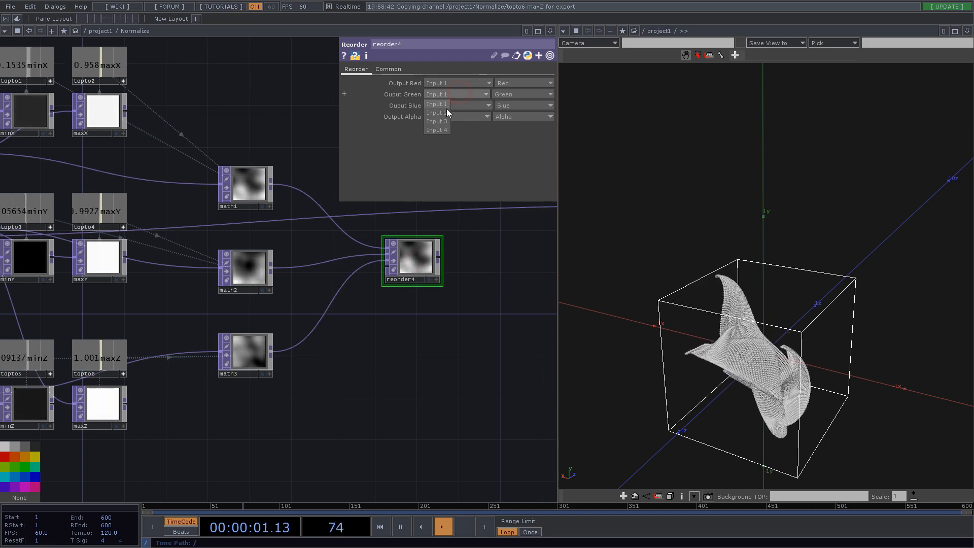
Set reorder4 to take Green from Input 2, Blue from Input 3 and Alpha as One.
click(446, 106)
click(445, 112)
click(449, 116)
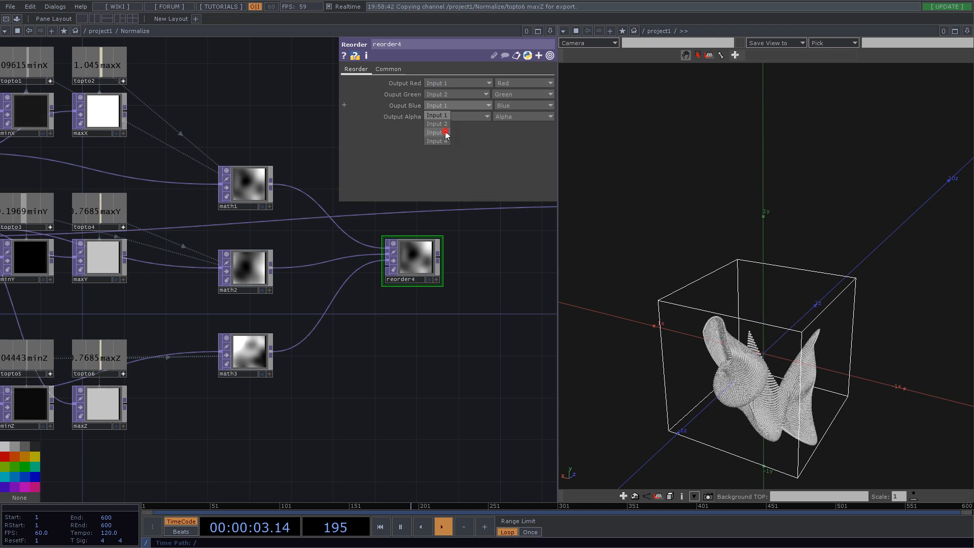
click(471, 120)
click(507, 116)
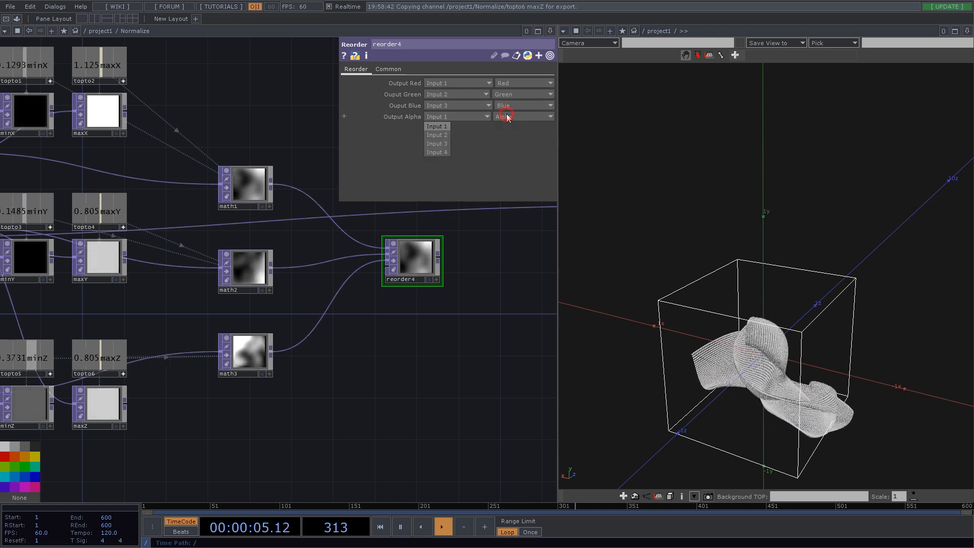
click(506, 160)
Set the pixel format of reorder4 to 32-bit float (RGBA).
drag(441, 342, 325, 400)
click(296, 316)
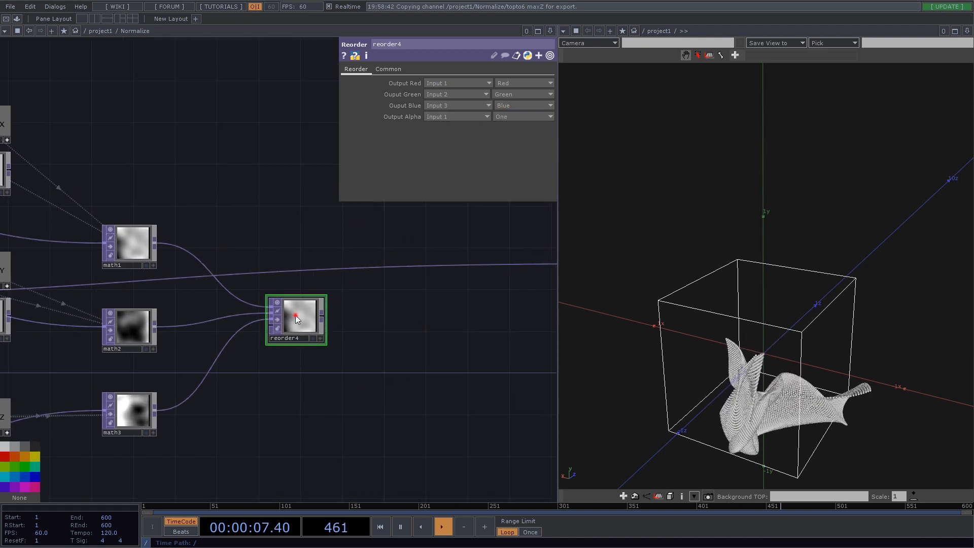
click(389, 69)
click(449, 195)
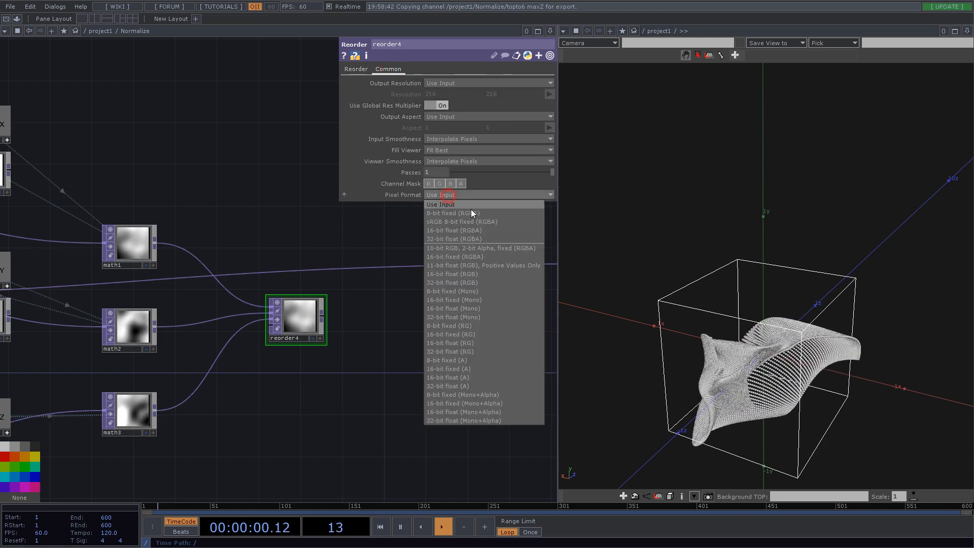
click(474, 239)
Connect reorder4 to the output node in place of its direct connection from the input node.
scroll(368, 373, down, 3)
drag(407, 364, 378, 361)
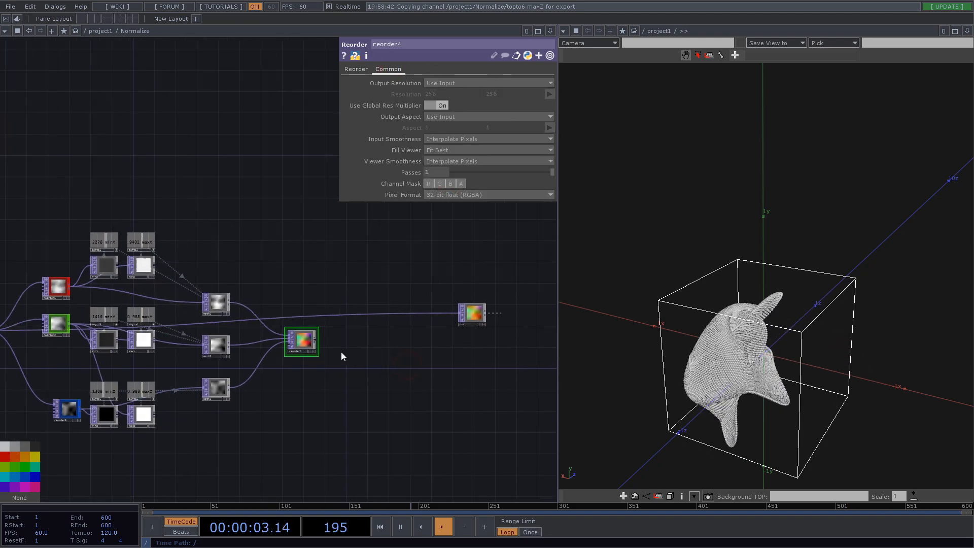
drag(318, 340, 357, 315)
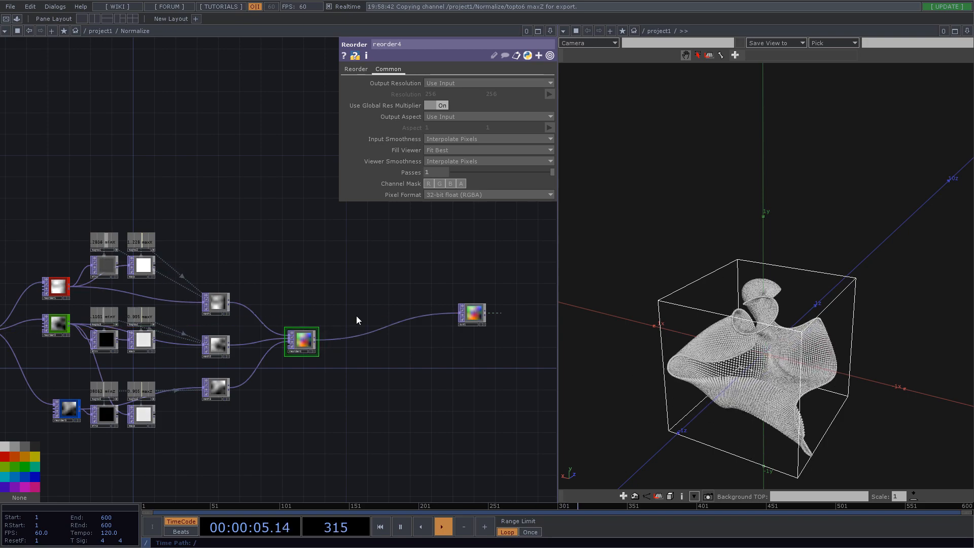
Connect the output of reorder3 to maxZ in place of its reorder2 input.
drag(779, 277, 767, 275)
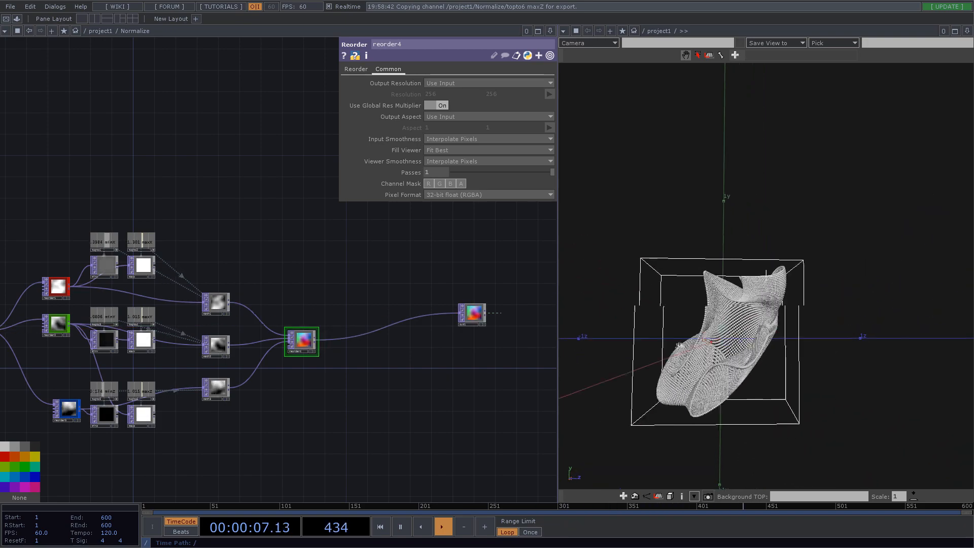
drag(676, 346, 721, 349)
drag(772, 374, 783, 262)
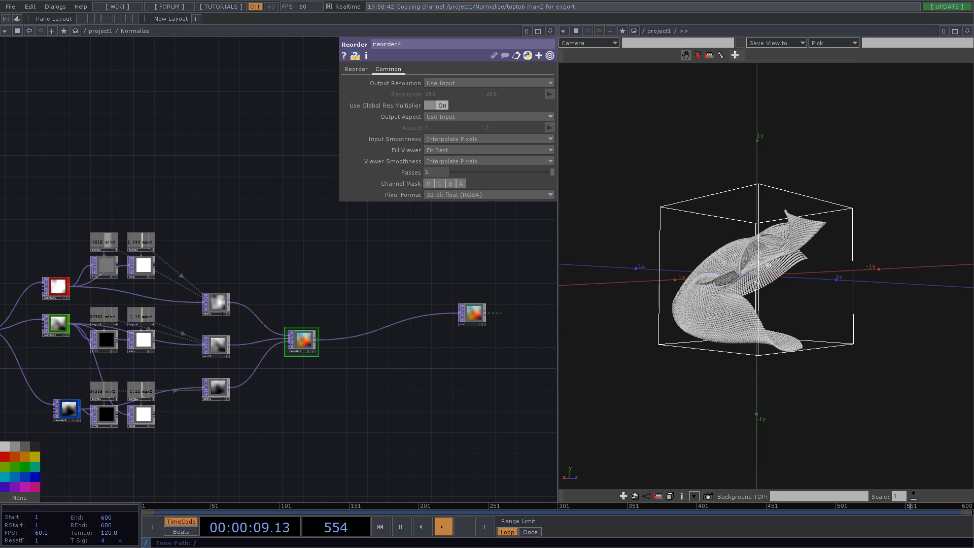
scroll(769, 265, up, 3)
drag(798, 227, 629, 279)
drag(338, 274, 431, 248)
scroll(243, 425, up, 6)
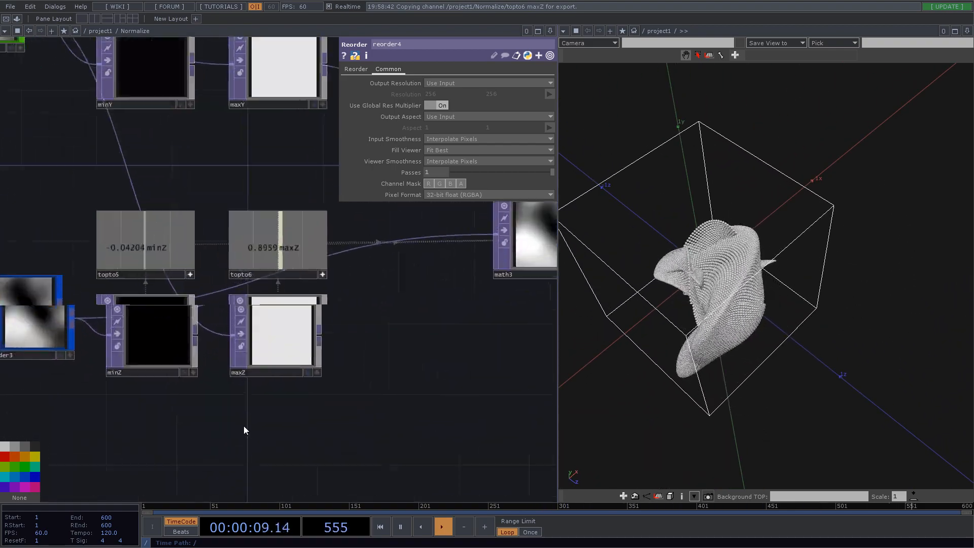
click(291, 330)
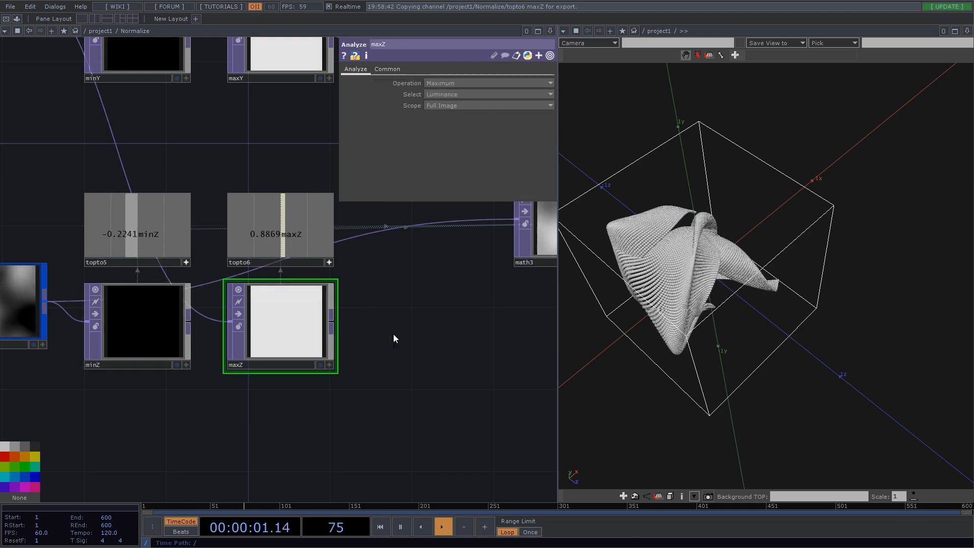
drag(45, 301, 124, 165)
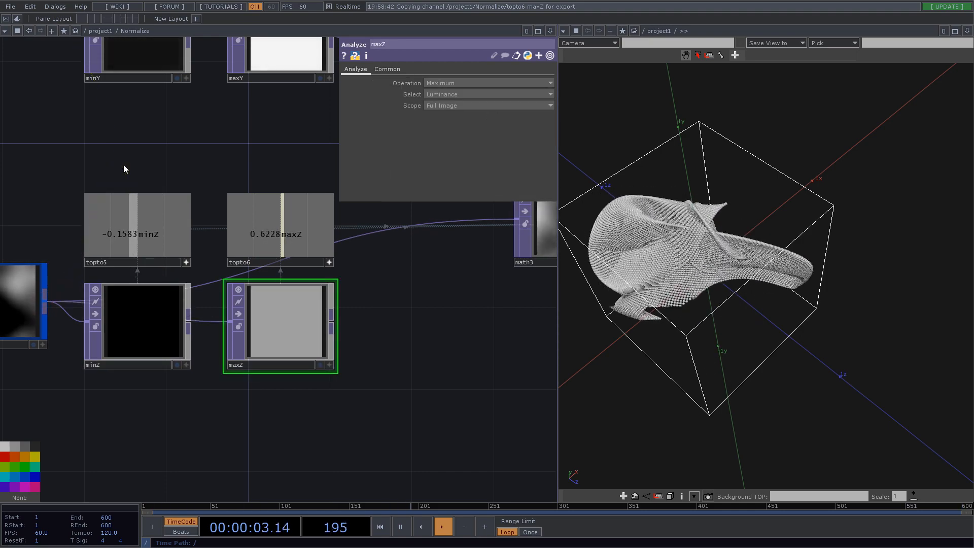
Inspect the point cloud against the bounding box from several angles and return to the project1 network.
drag(730, 305, 767, 276)
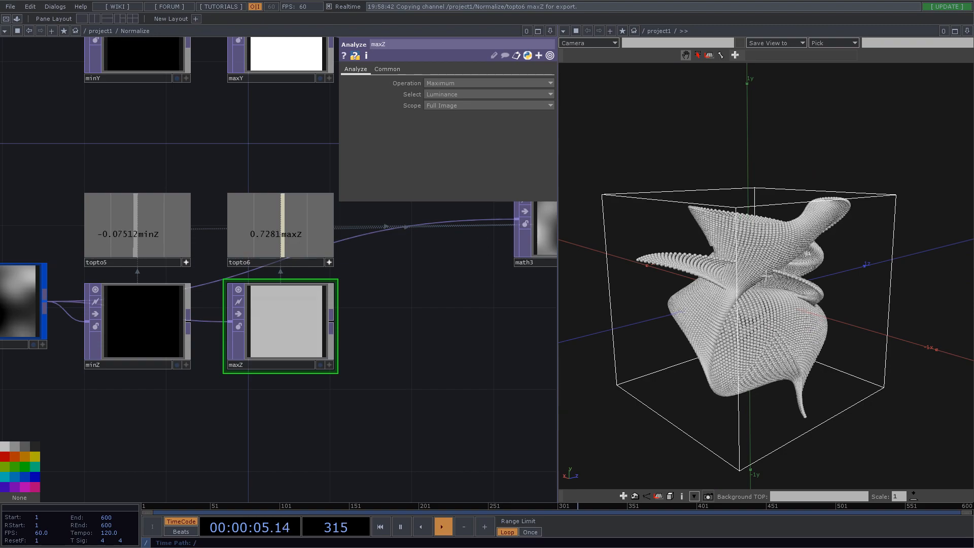
scroll(298, 326, down, 5)
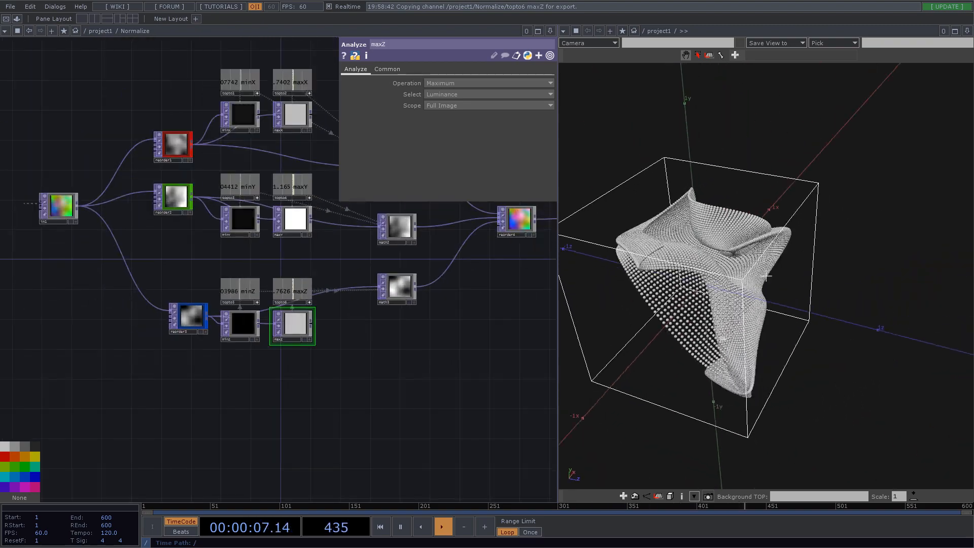
scroll(280, 388, down, 8)
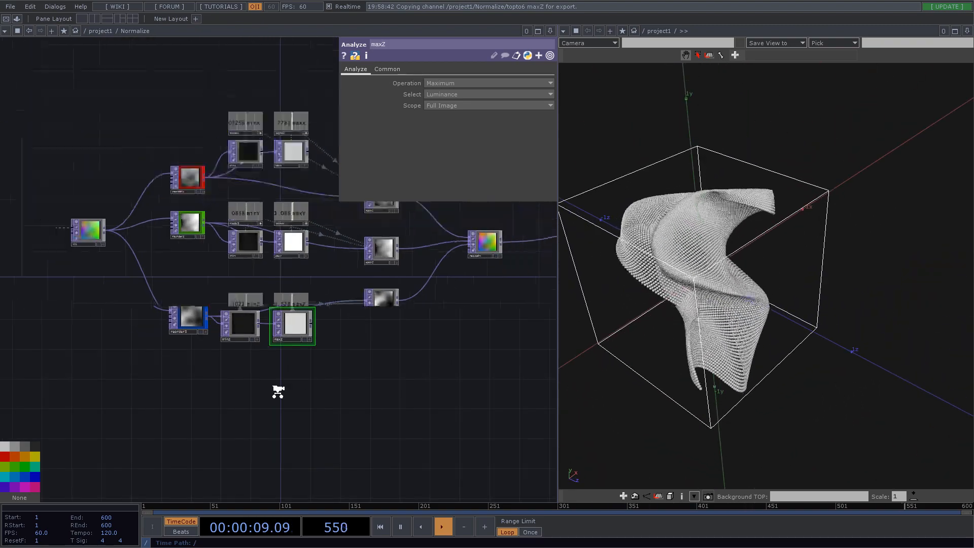
scroll(273, 367, down, 3)
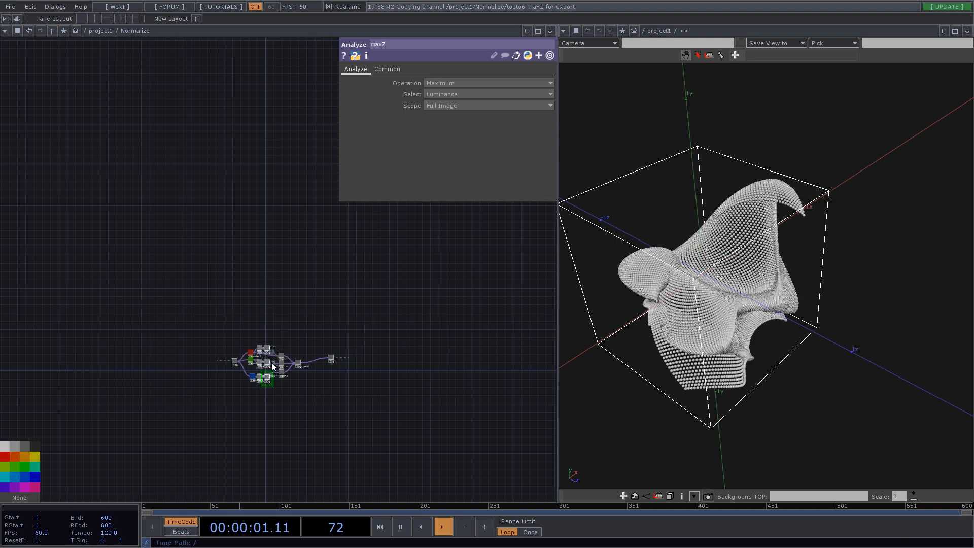
drag(326, 294, 140, 294)
scroll(203, 295, down, 5)
scroll(284, 288, up, 3)
drag(284, 331, 358, 288)
scroll(198, 266, down, 2)
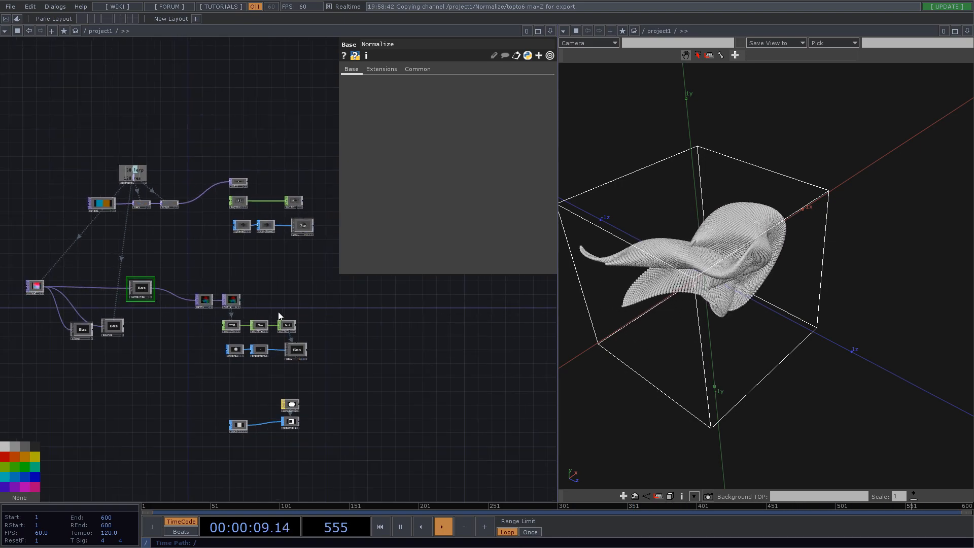
Move null4 and the geometry chain containing transform2 farther along the network to make room for more nodes.
mouse_move(347, 383)
right_down()
mouse_move(220, 356)
mouse_move(226, 346)
right_up()
click(287, 327)
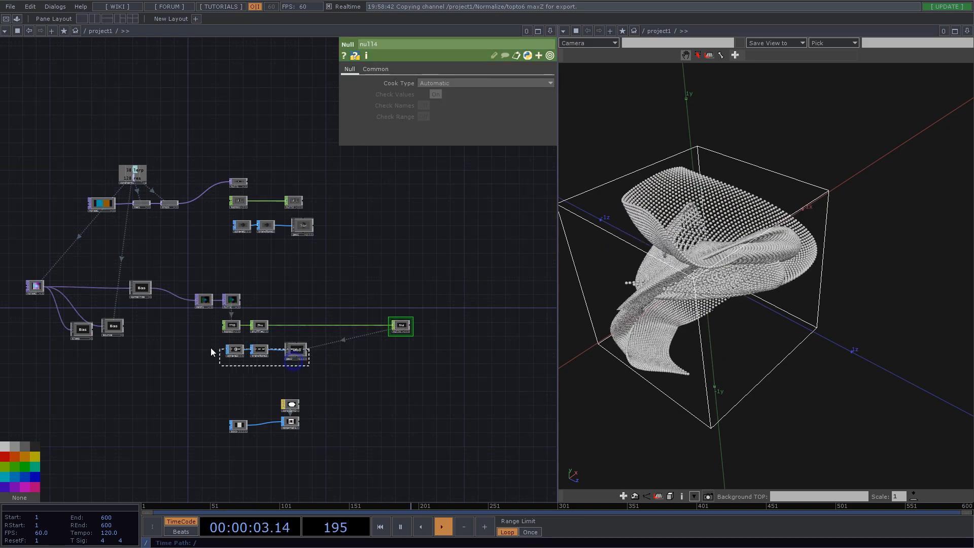
right_drag(211, 351, 212, 351)
drag(307, 356, 411, 363)
Add a Noise TOP to the project1 network above the two TOPs that follow the Normalize base.
double_click(204, 265)
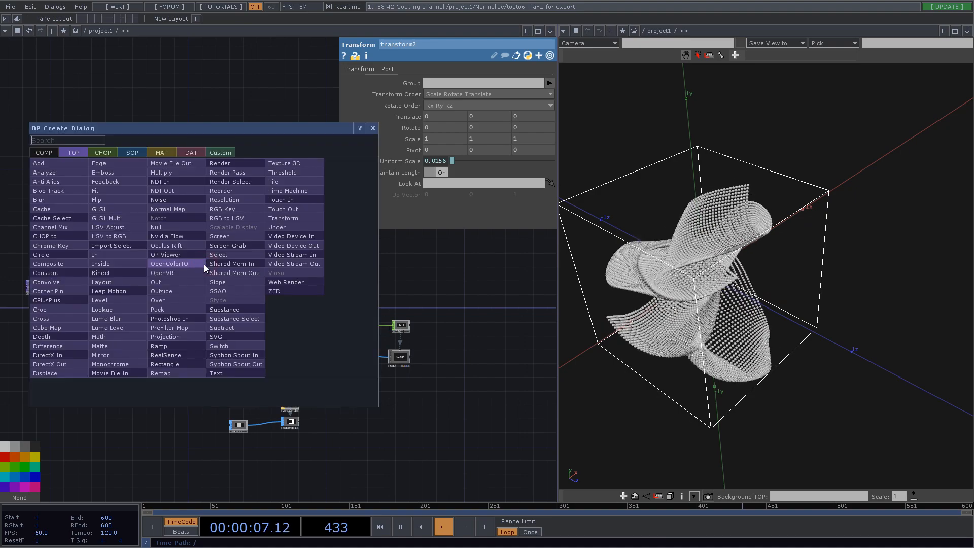
text(NOISE)
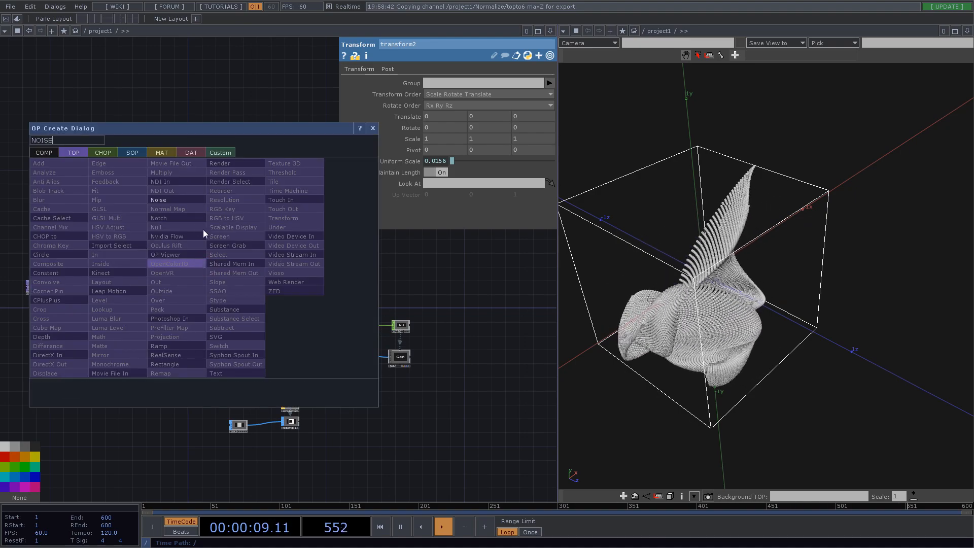
click(196, 199)
click(224, 265)
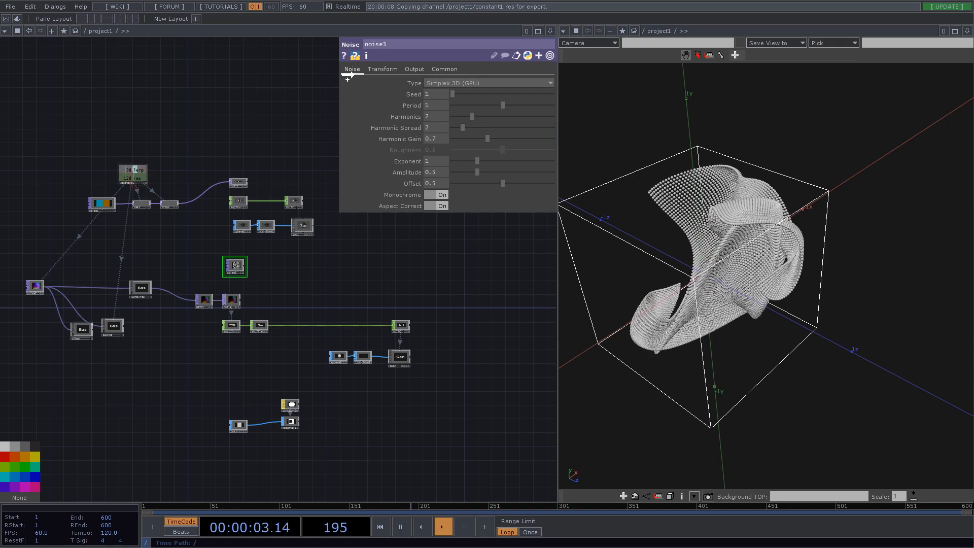
Link noise3's resolution to the constant CHOP's res channel, giving 128 by 128.
click(440, 70)
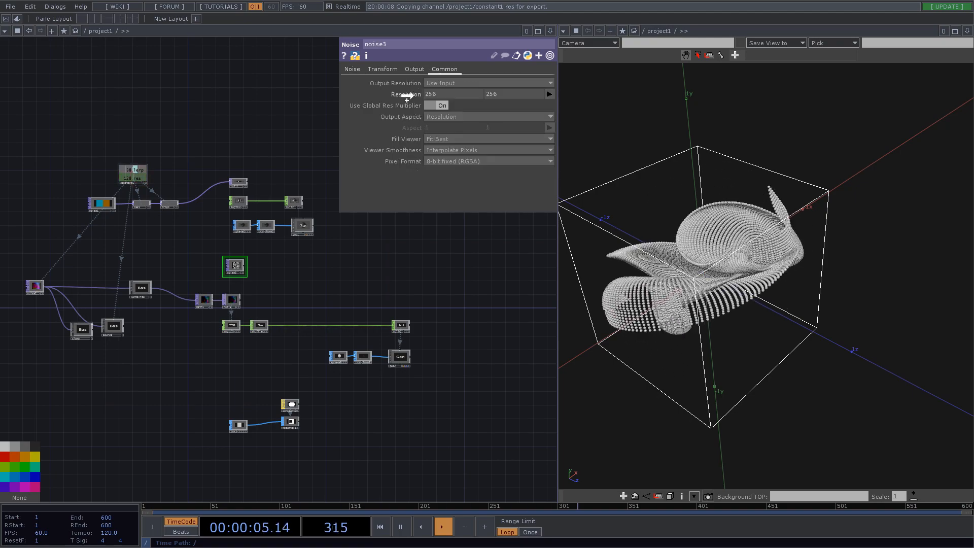
drag(413, 96, 416, 94)
click(416, 93)
Append a Null TOP to the output of noise3.
scroll(246, 253, up, 5)
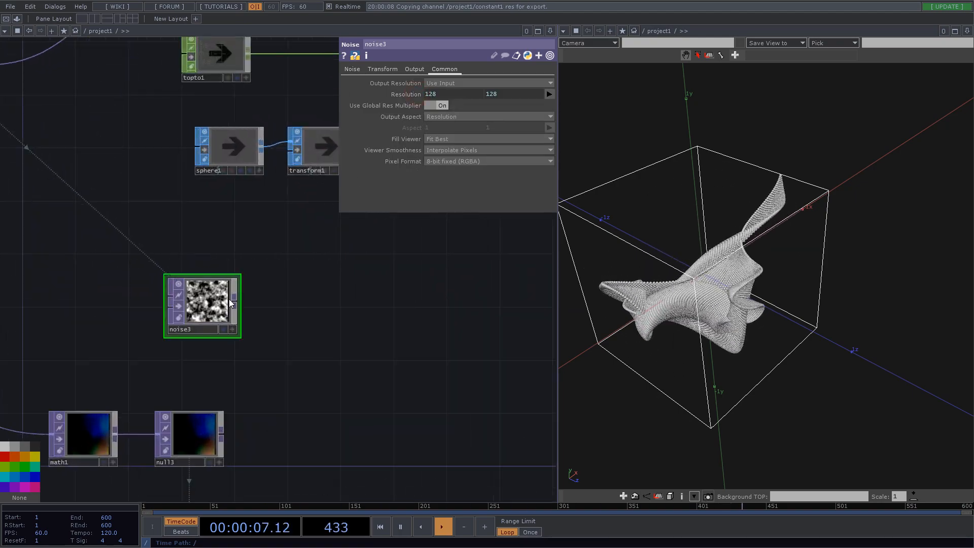
right_click(236, 303)
text(NUL)
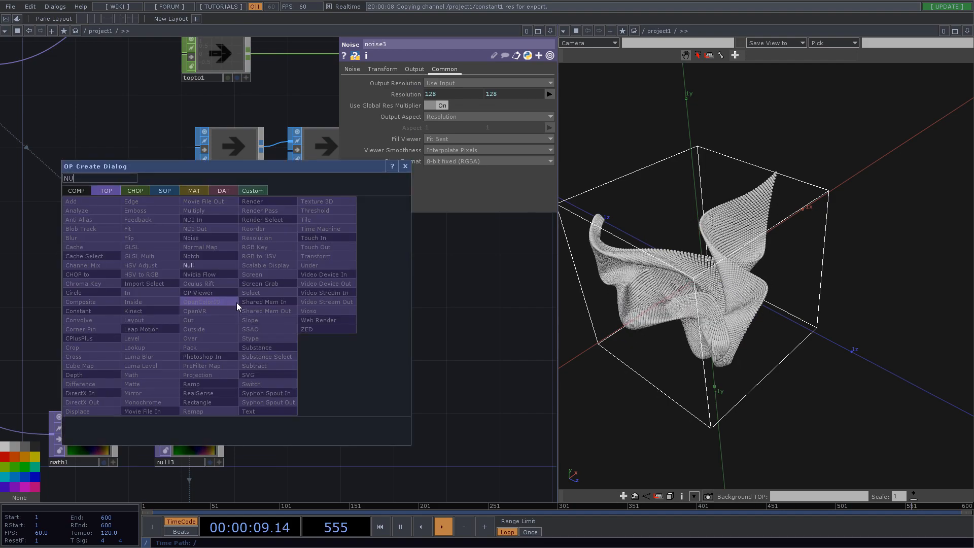
click(192, 264)
click(332, 302)
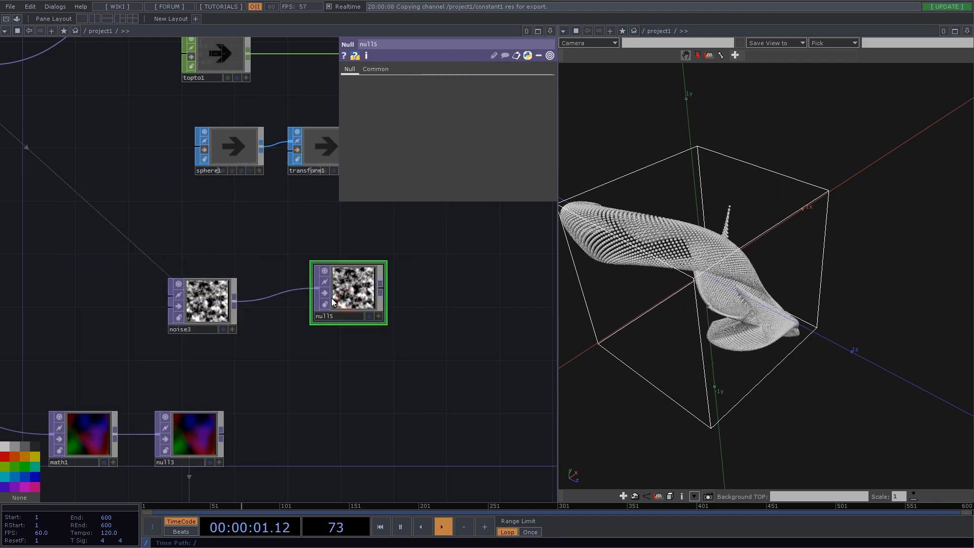
Duplicate the connected TOP to and Shuffle CHOPs and place the copies below null5.
scroll(279, 346, down, 4)
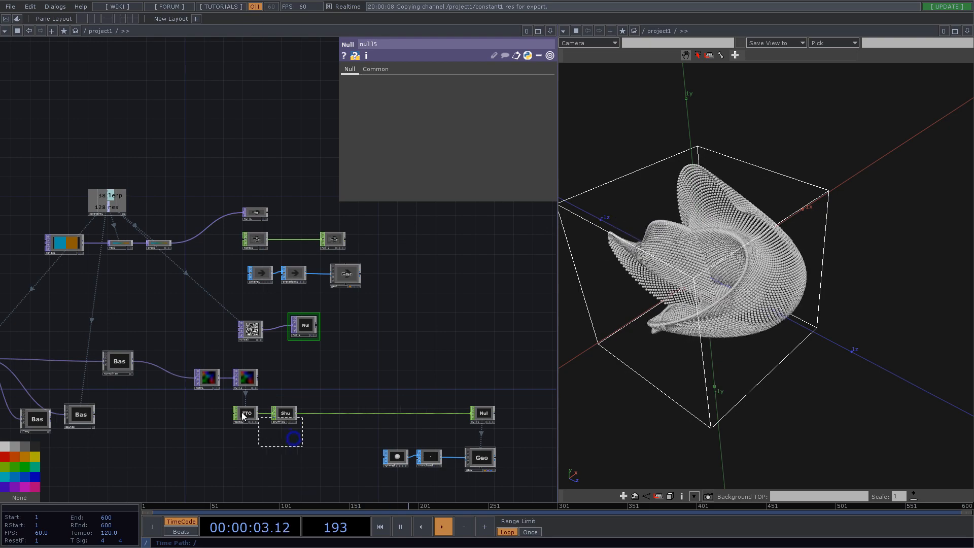
right_drag(243, 416, 241, 415)
drag(244, 416, 343, 351)
scroll(326, 336, up, 5)
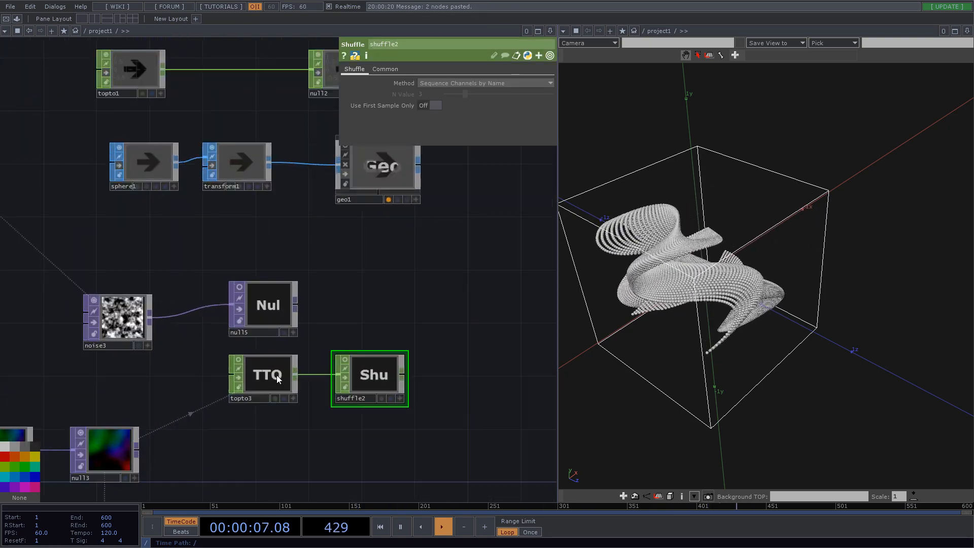
Set the source TOP of topto3 to null5.
click(305, 352)
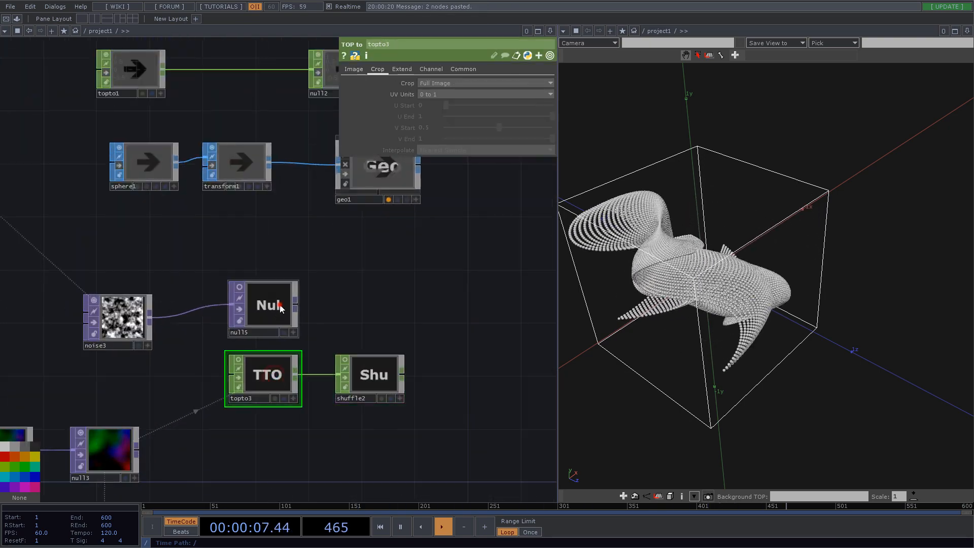
click(354, 69)
drag(426, 81, 427, 82)
Name topto3's red, green and blue channels with the capital letters R, G and B.
click(435, 109)
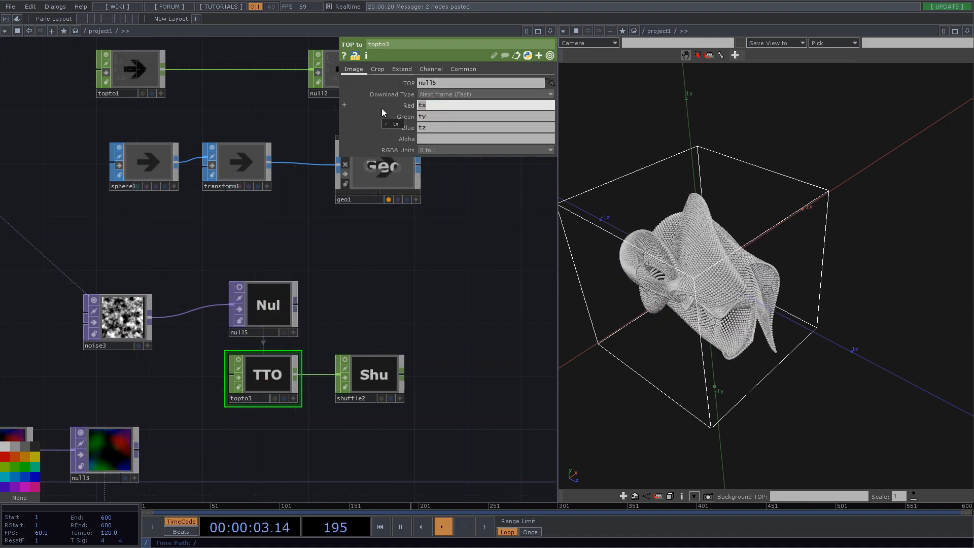
text(R)
key(Tab)
text(G)
key(Tab)
text(B)
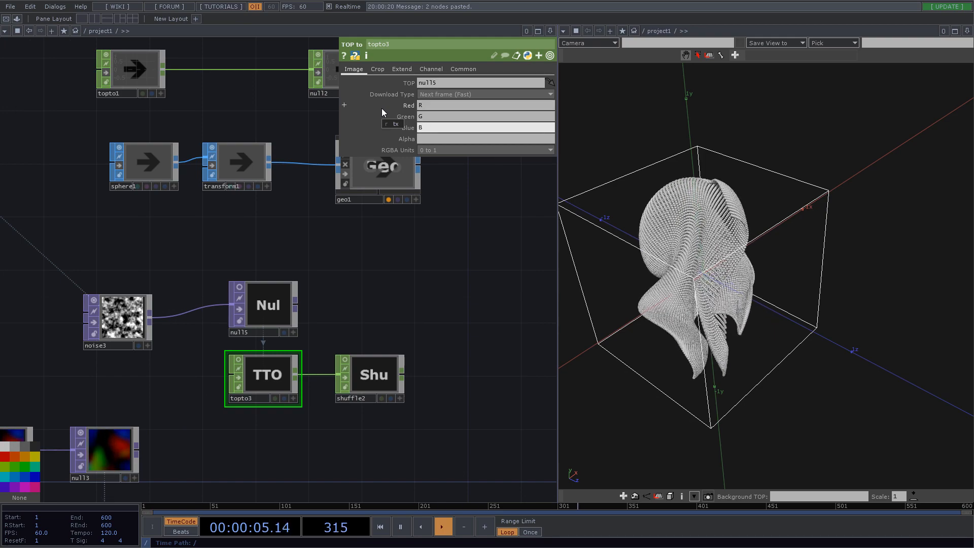
Rename topto3's red, green and blue channels to lowercase r, g and b.
click(439, 105)
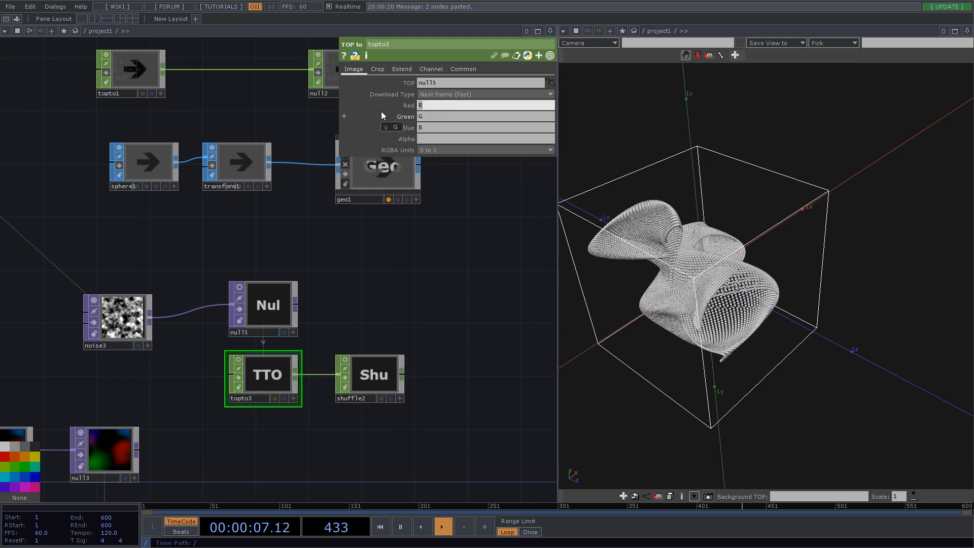
text(r)
key(Tab)
text(g)
key(Tab)
text(b)
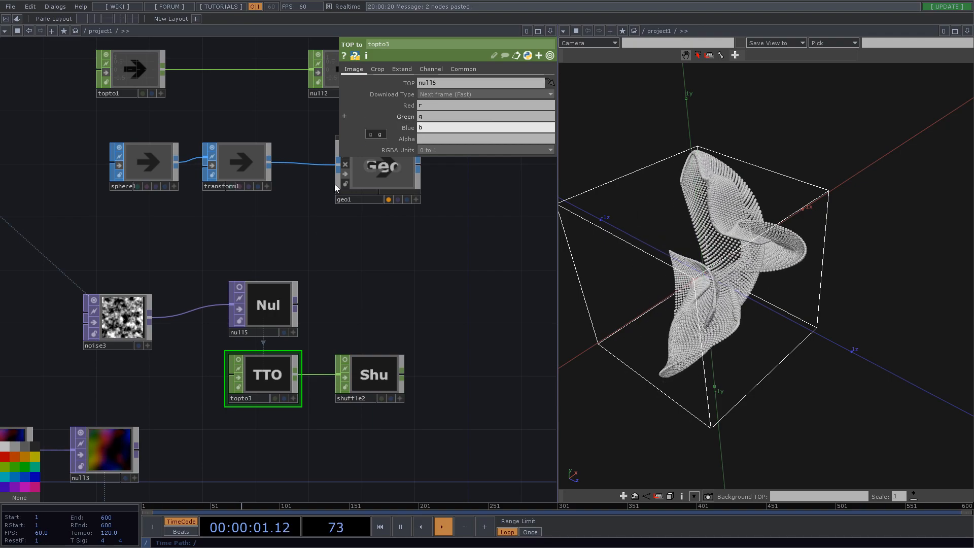
Insert a Merge CHOP between shuffle1 and null4 and connect shuffle2 as its second input.
scroll(331, 248, down, 5)
scroll(348, 323, up, 2)
scroll(348, 323, up, 3)
right_click(376, 382)
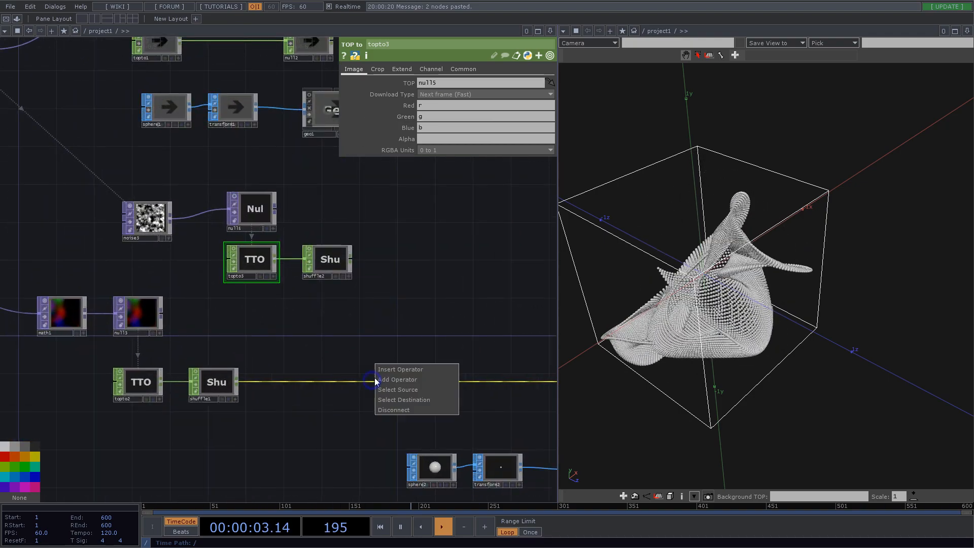
click(380, 370)
text(merg)
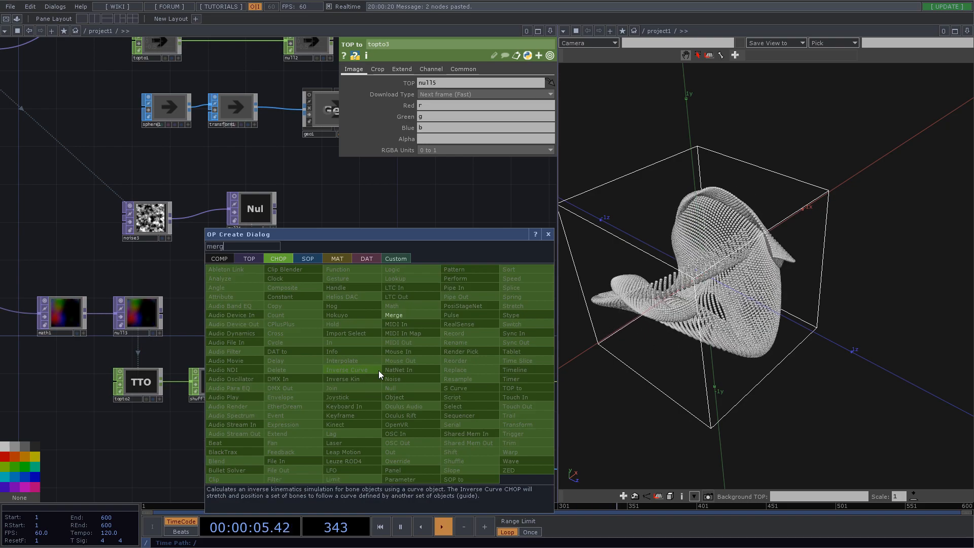
click(394, 315)
click(450, 375)
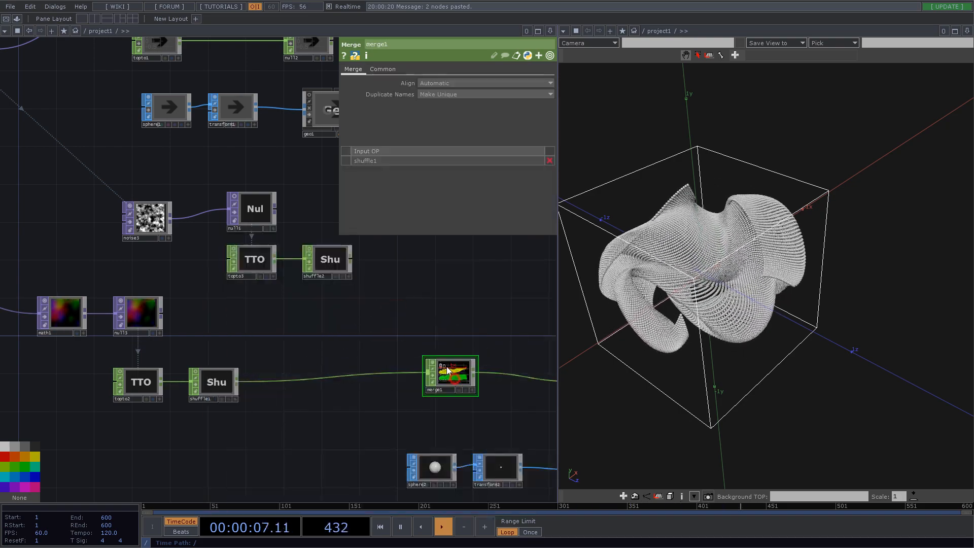
drag(352, 259, 427, 371)
Assign the channels r, g and b to the R, G and B instance color parameters of geo2.
drag(422, 303, 184, 217)
click(343, 381)
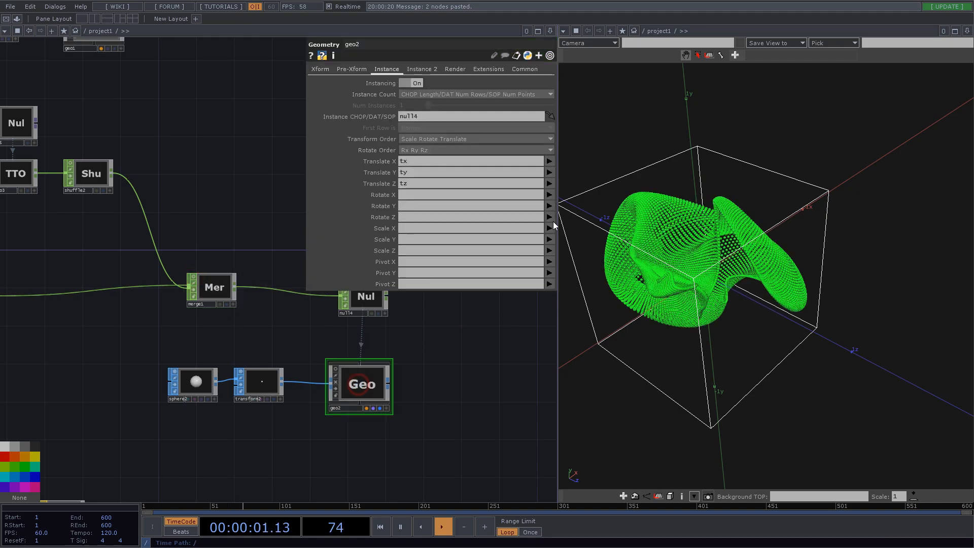
click(422, 71)
scroll(423, 153, down, 5)
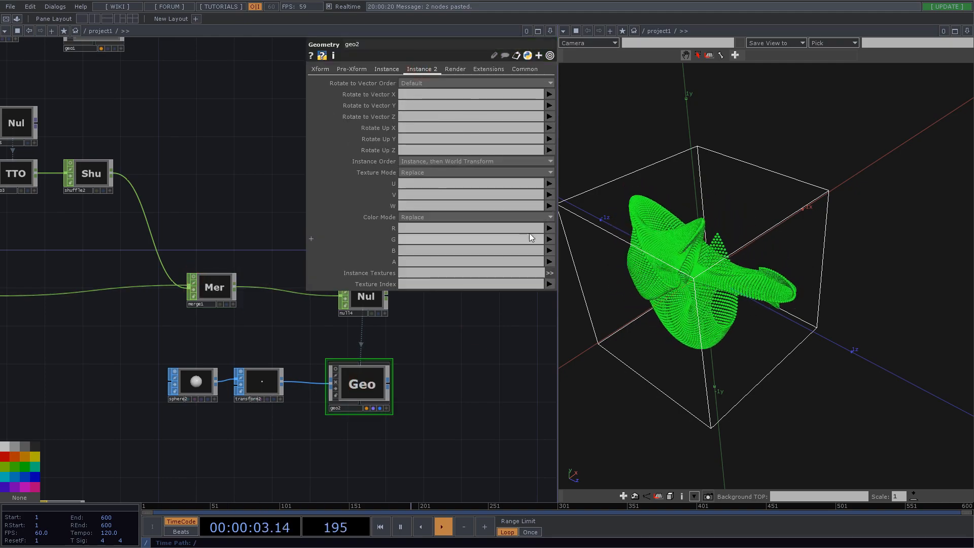
click(549, 228)
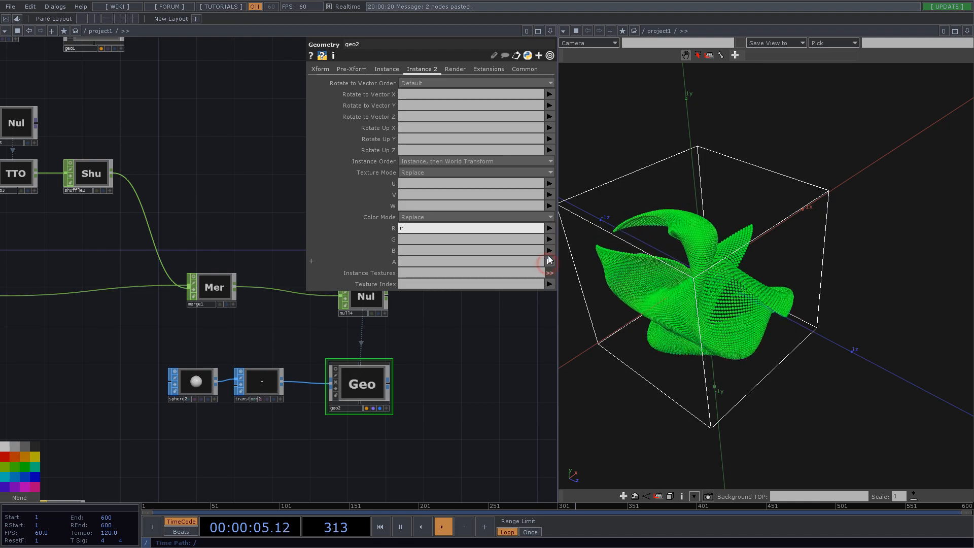
click(549, 264)
click(549, 239)
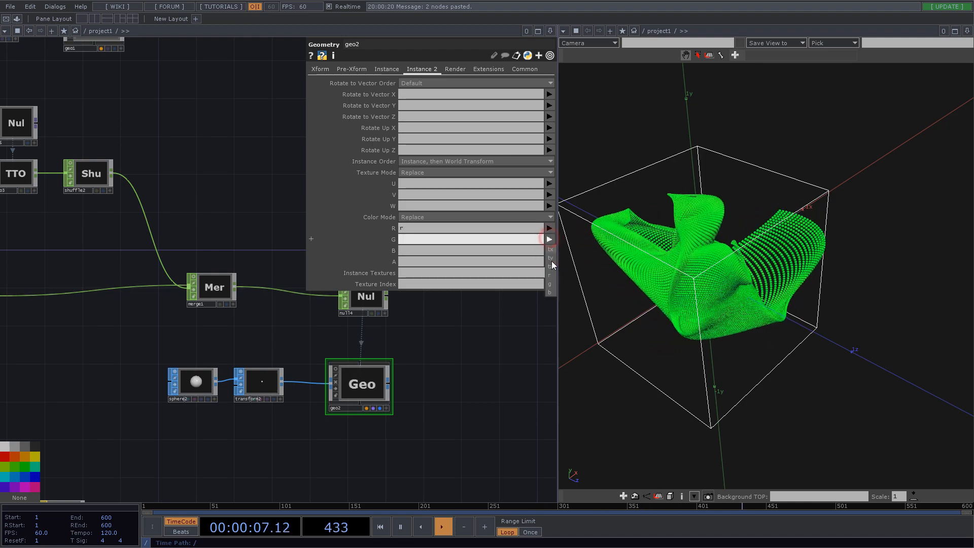
click(550, 250)
click(550, 304)
Set noise3's pixel format to 32-bit float (RGBA).
scroll(388, 350, down, 5)
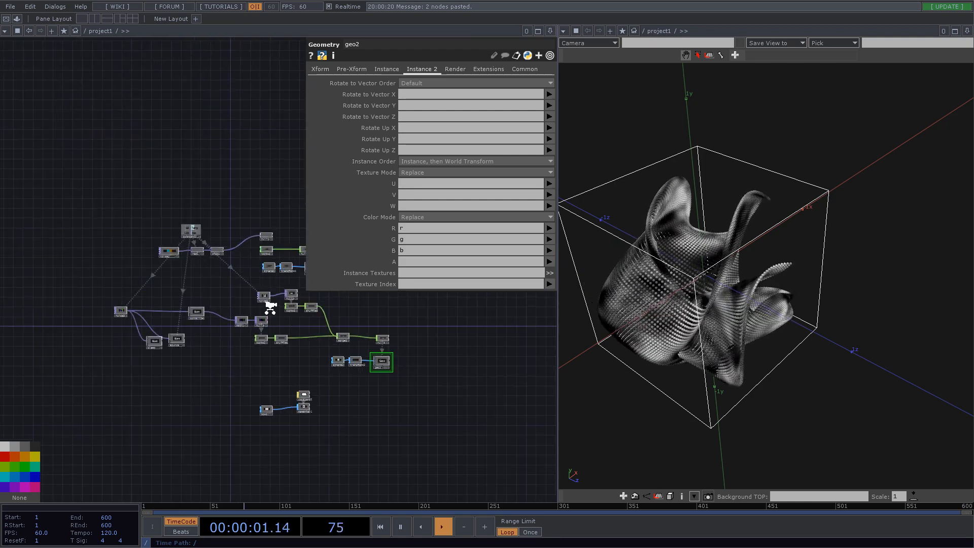
scroll(270, 306, up, 8)
click(249, 259)
click(421, 161)
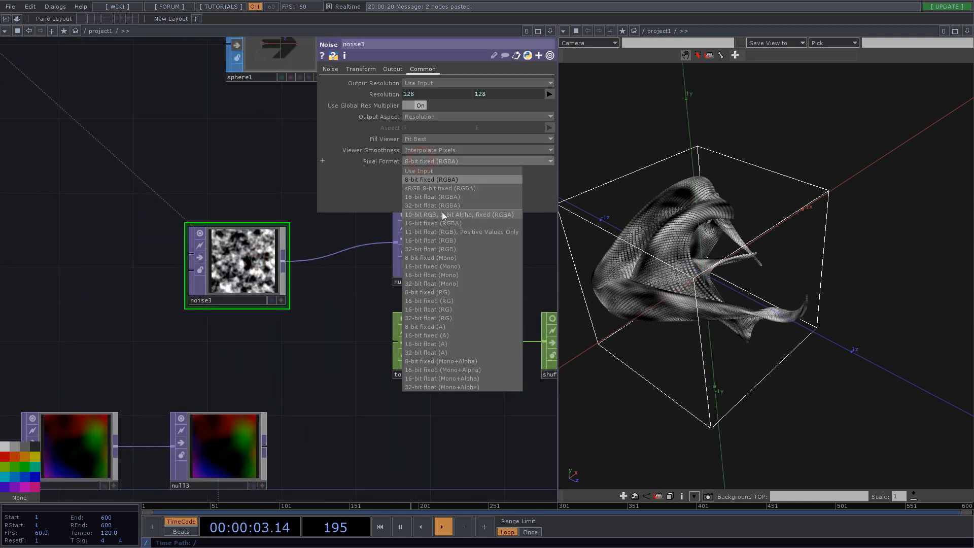
click(432, 205)
Turn off Monochrome for noise3 and set its period to 2.
click(331, 69)
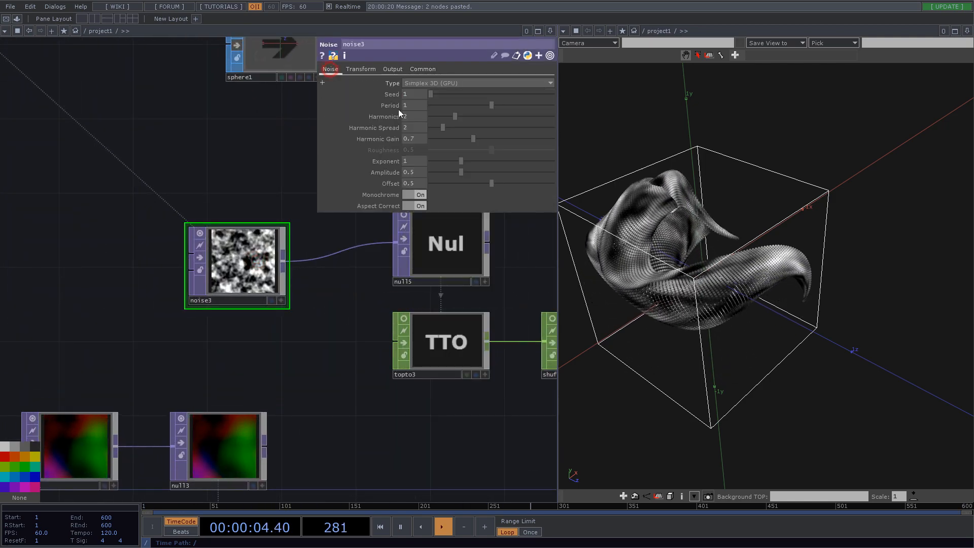
click(422, 195)
drag(492, 108, 584, 108)
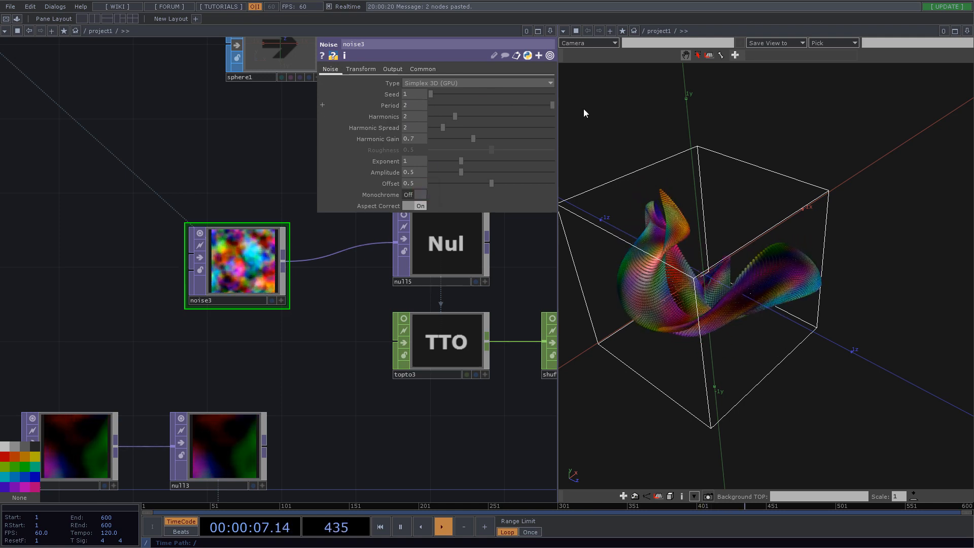
Set noise3's transform scale to 0.2 on all three axes.
click(361, 69)
click(409, 127)
text(0.20.)
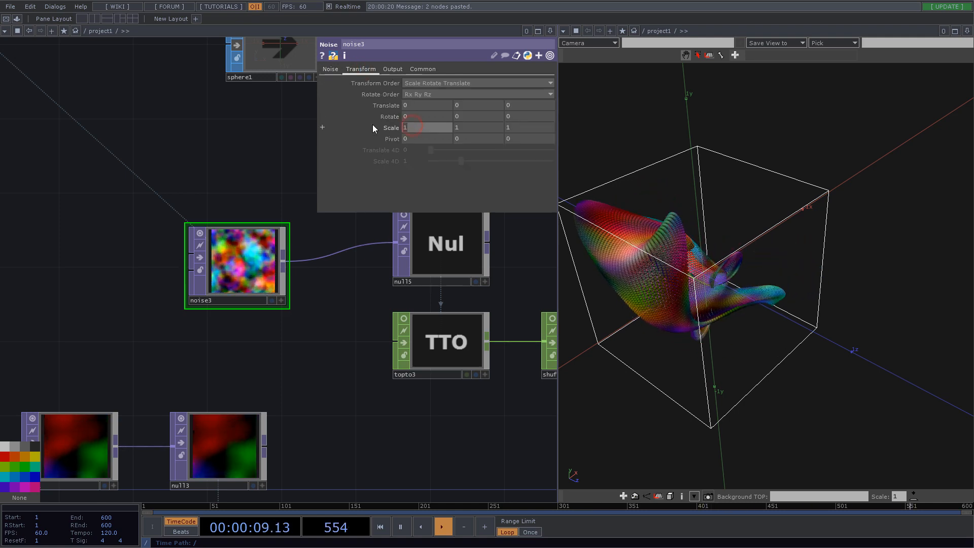
key(BackSpace)
key(BackSpace)
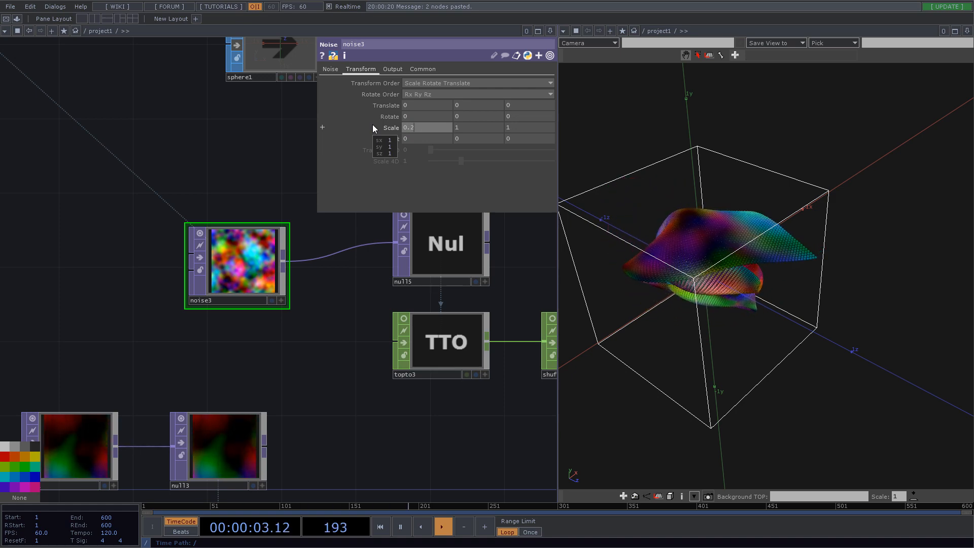
key(Tab)
text(0.2)
key(Tab)
text(0.2)
Move the Normalize base, its source TOP and the two neighbouring bases farther away from math1 to make room.
drag(706, 265, 784, 266)
scroll(828, 257, up, 5)
scroll(317, 303, down, 6)
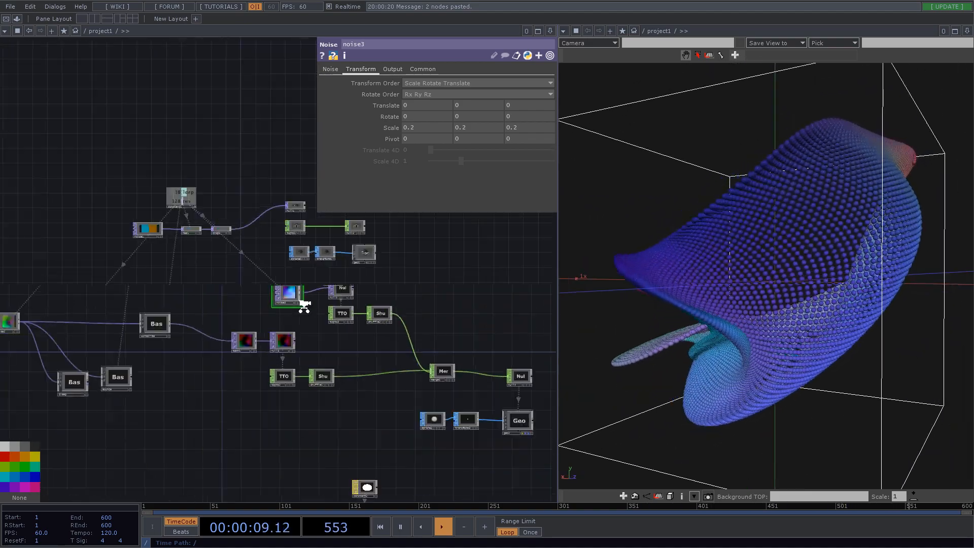
scroll(259, 339, up, 2)
drag(44, 269, 231, 362)
drag(183, 315, 123, 329)
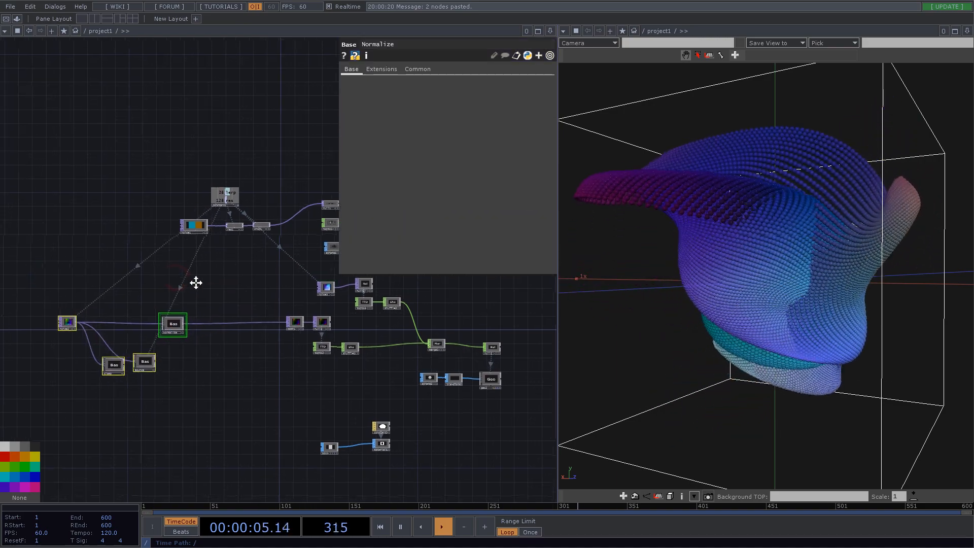
Add the pixelate image filter from the palette and place it above the wire between Normalize and math1.
scroll(249, 292, up, 4)
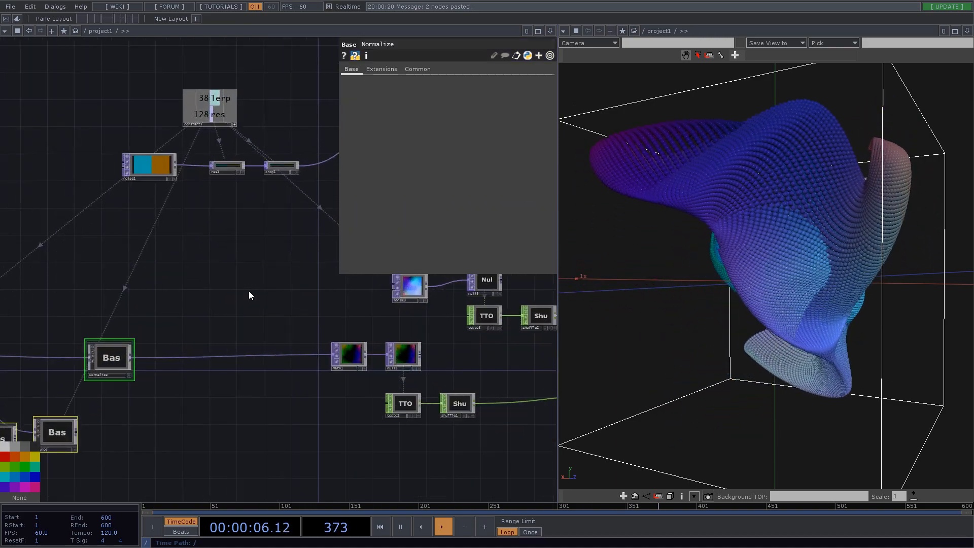
click(17, 18)
click(35, 53)
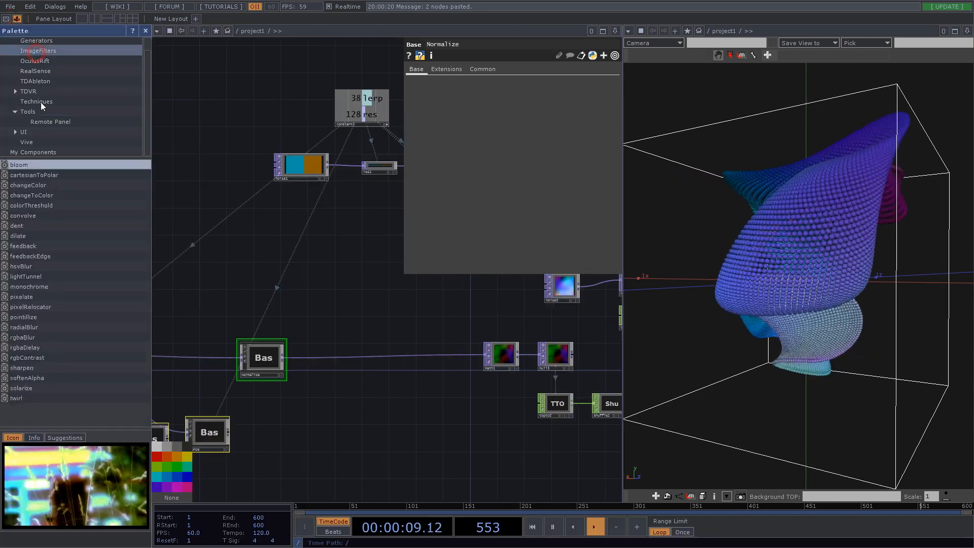
drag(29, 298, 348, 330)
drag(334, 407, 295, 413)
Set the pixelate container's height to 640.
click(394, 69)
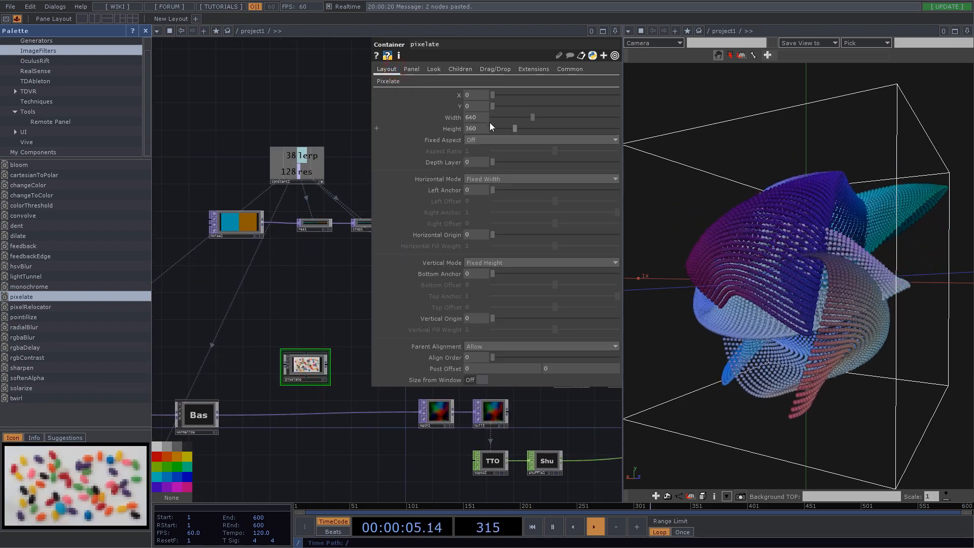
text(640)
key(Return)
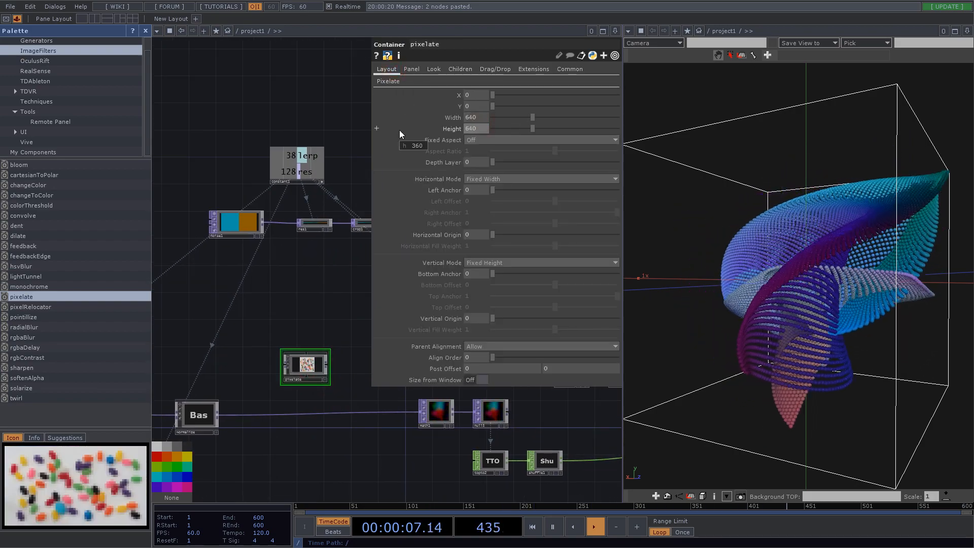
Wire pixelate between the Normalize output and the math1 input, and close the palette.
click(281, 362)
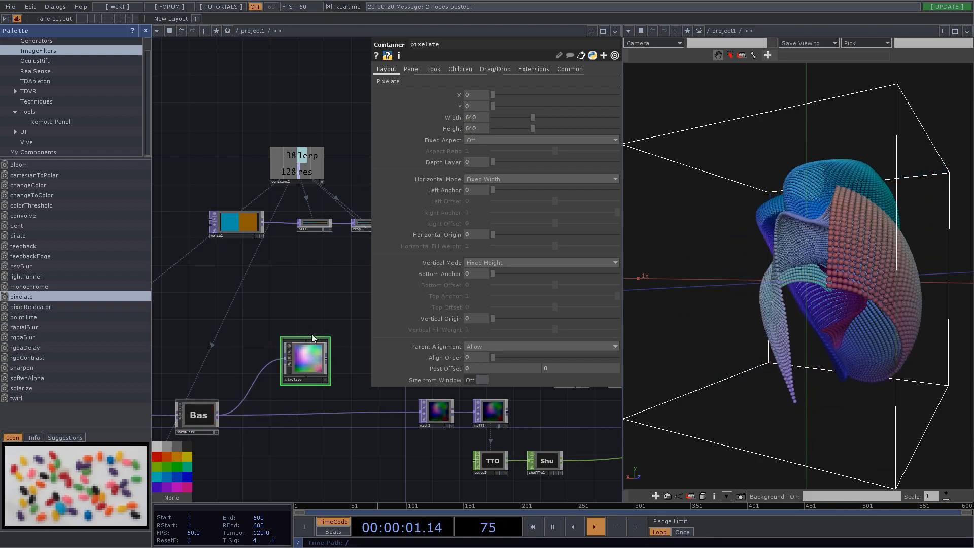
drag(312, 303, 294, 291)
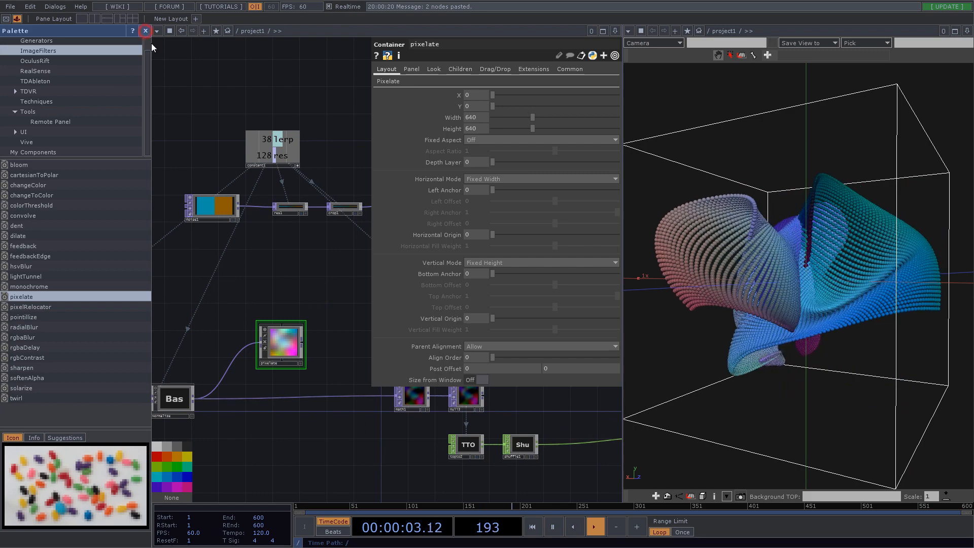
click(146, 30)
scroll(196, 369, up, 3)
click(143, 296)
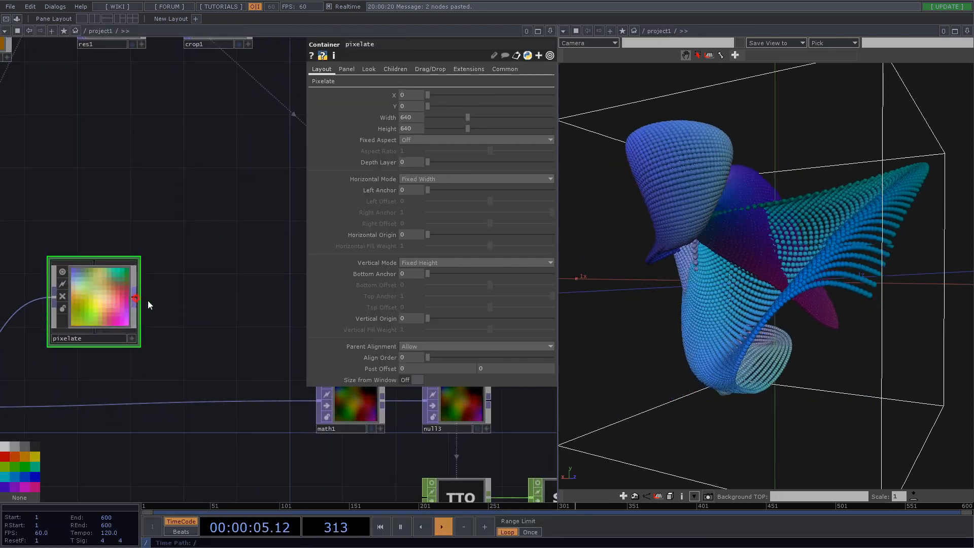
click(223, 401)
drag(281, 292, 311, 295)
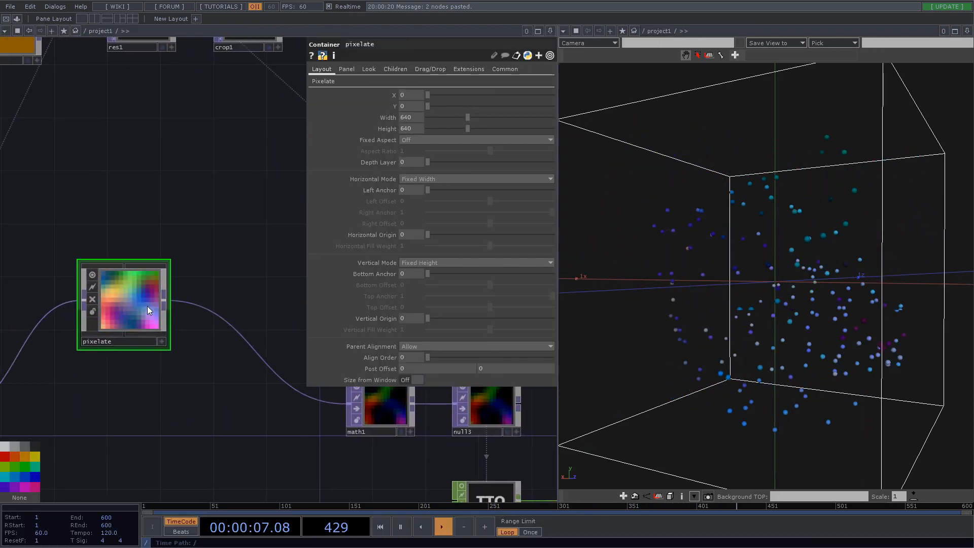
Open pixelate's custom Pixelate parameters and lower the Dry / Wet Mix to 0.561.
click(328, 82)
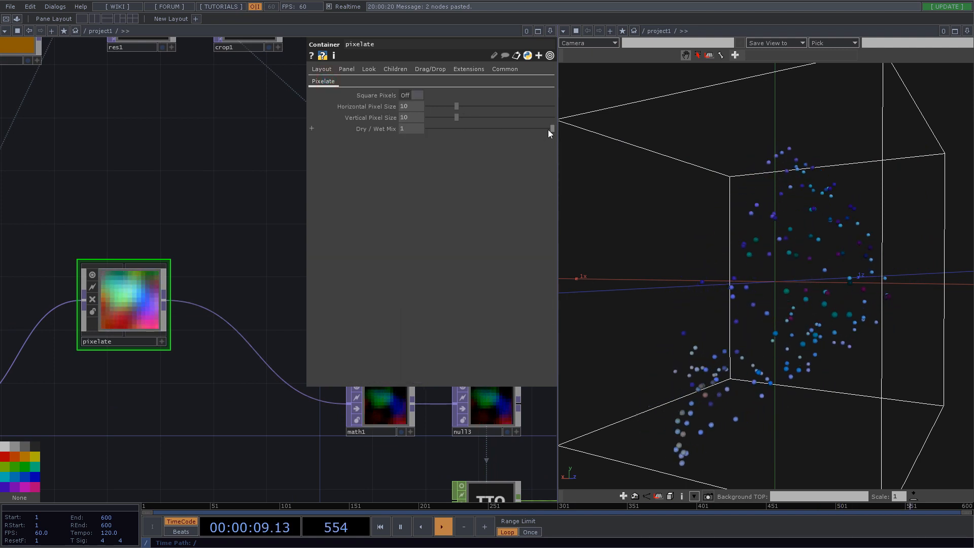
drag(543, 130, 498, 130)
drag(136, 211, 246, 294)
Link pixelate's Horizontal Pixel Size to constant1's res channel as a CHOP reference, and set the Vertical Pixel Size to 1.
scroll(247, 294, down, 3)
drag(241, 342, 275, 395)
drag(239, 311, 217, 348)
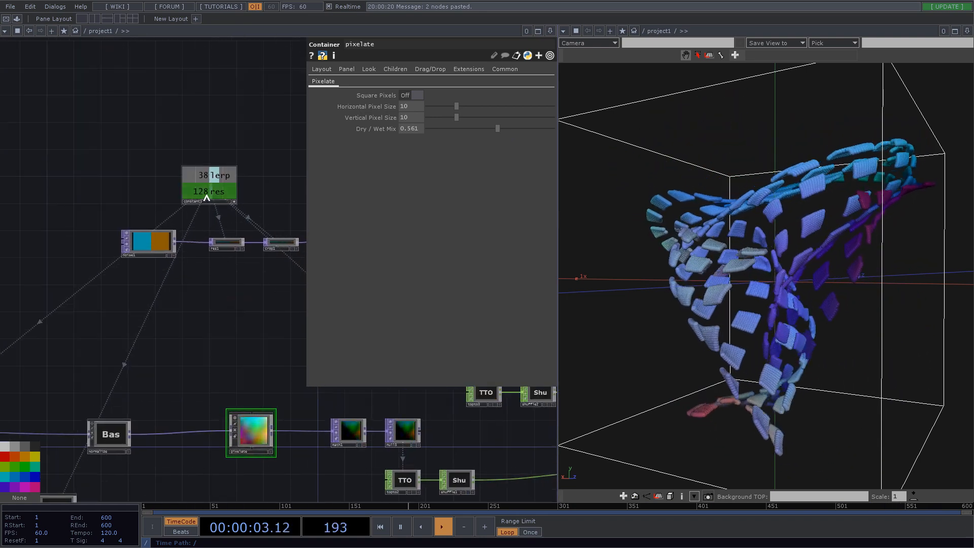
drag(207, 197, 411, 106)
click(422, 102)
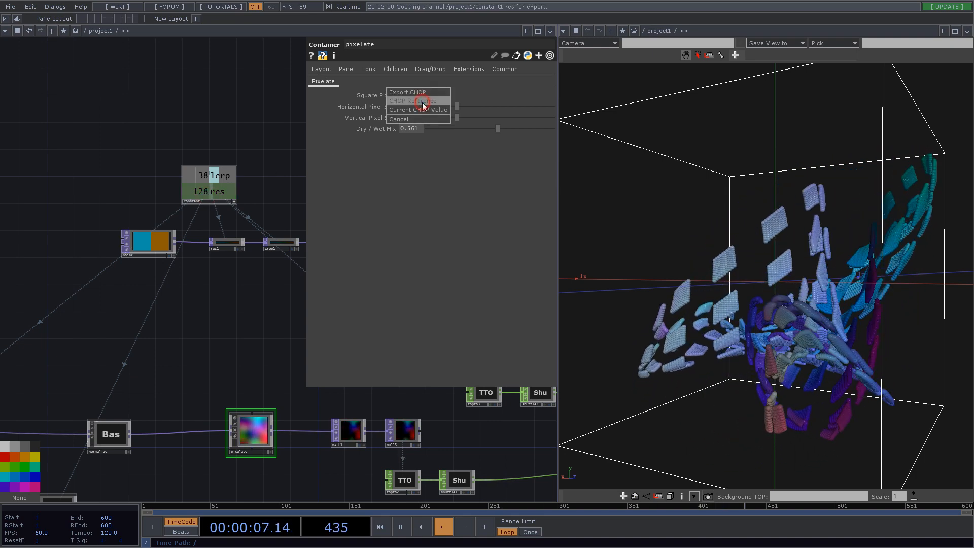
text(1)
key(Return)
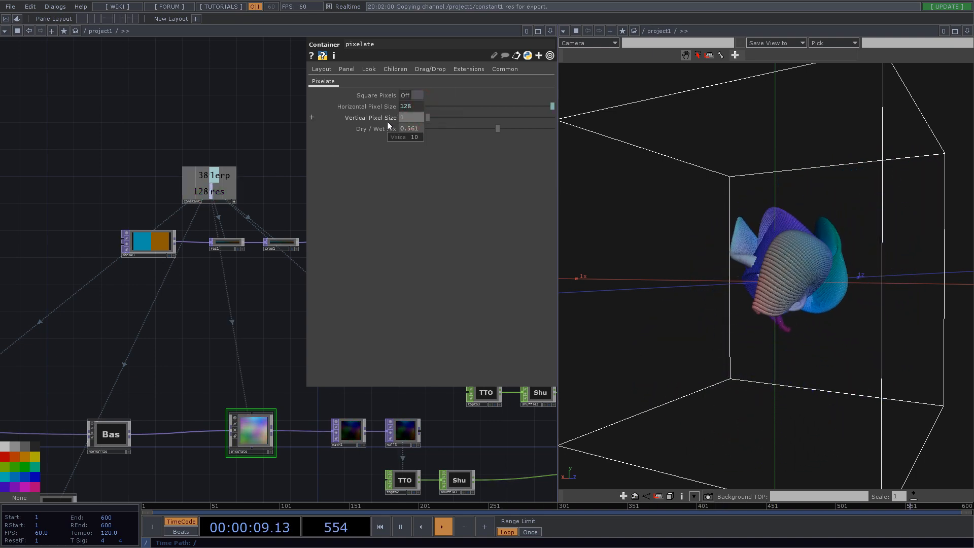
Set pixelate's Dry / Wet Mix to 0.951 and divide the Horizontal Pixel Size expression by 3.
drag(500, 129, 547, 127)
drag(800, 261, 746, 300)
click(415, 107)
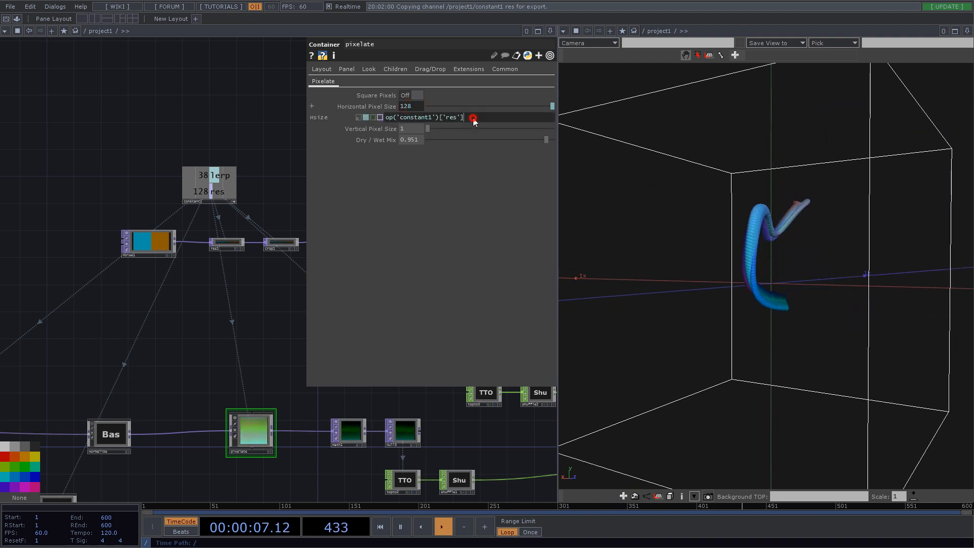
text(/3)
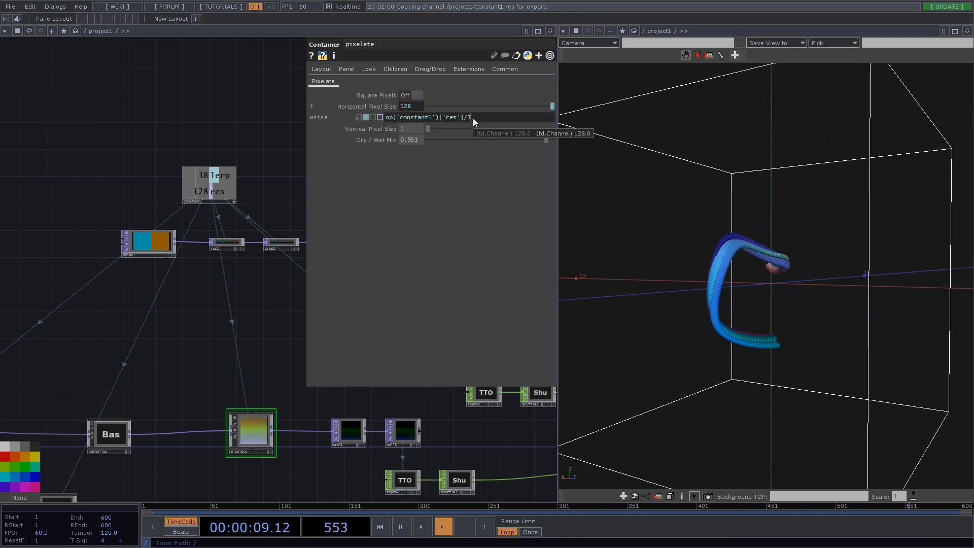
key(Return)
drag(792, 299, 742, 308)
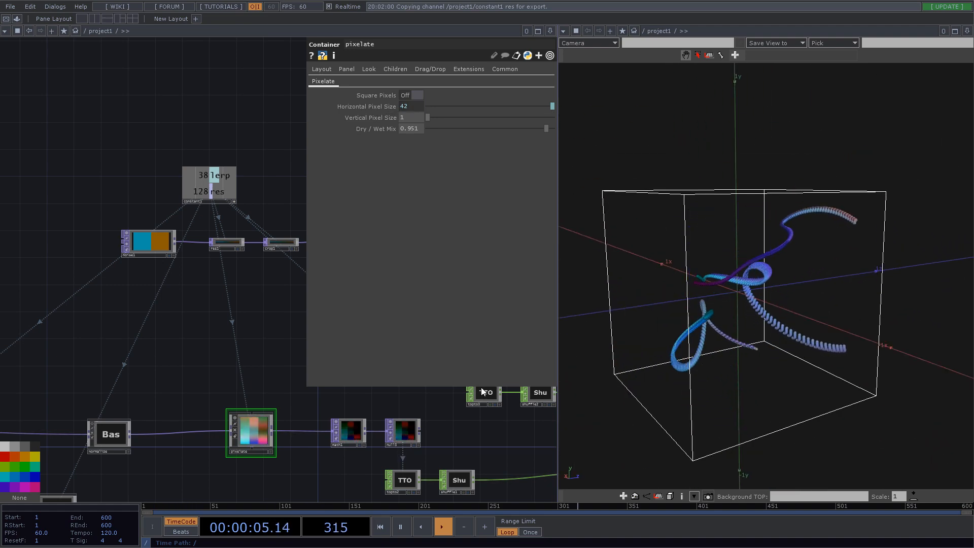
Wire the position noise TOP directly into pixelate, bypassing Normalize, and move the Normalize base down beside the two other bases.
scroll(253, 406, down, 8)
middle_drag(188, 334, 255, 406)
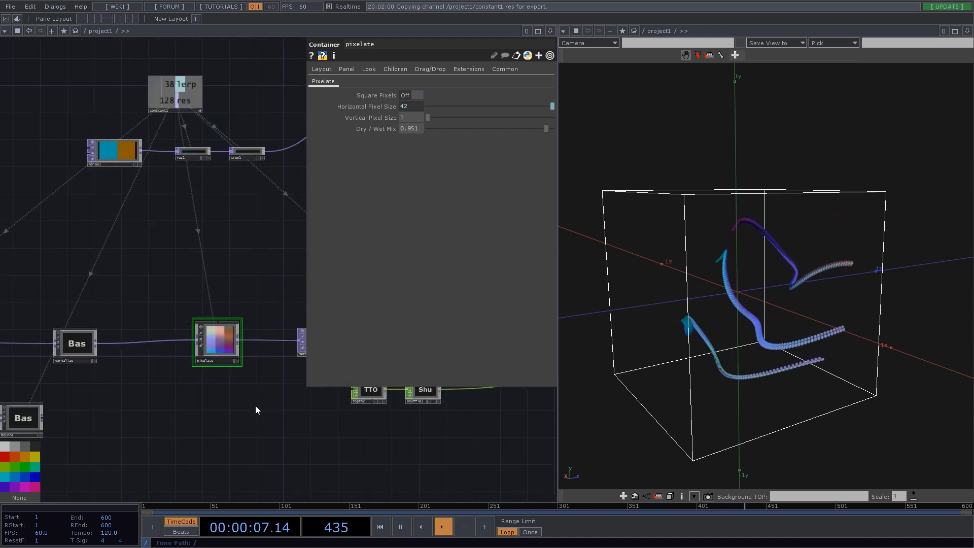
drag(203, 370, 199, 336)
drag(135, 265, 195, 228)
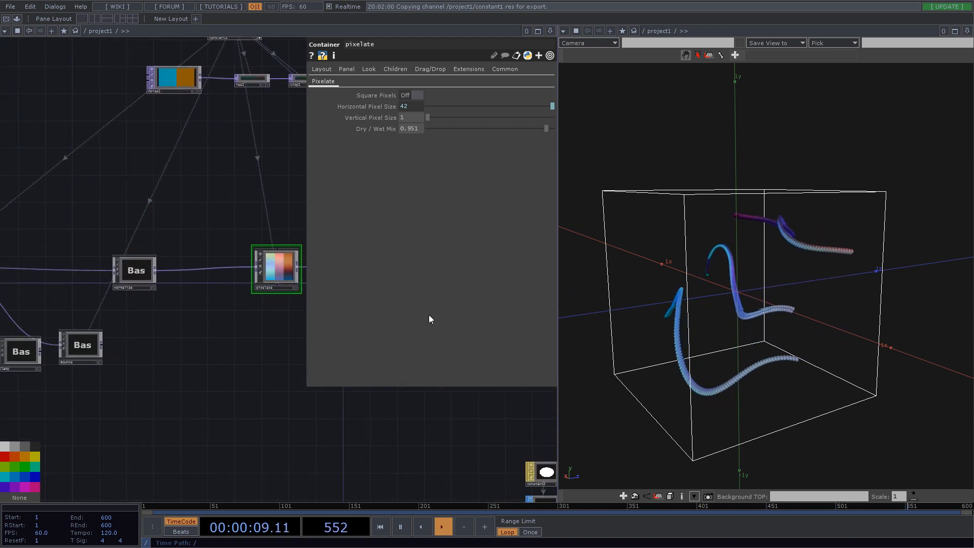
drag(191, 350, 249, 405)
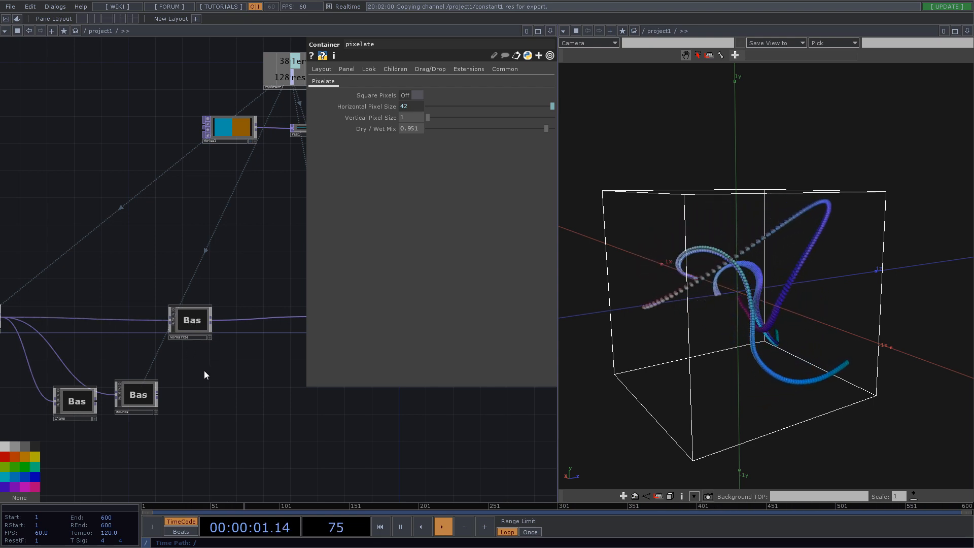
drag(176, 277, 233, 242)
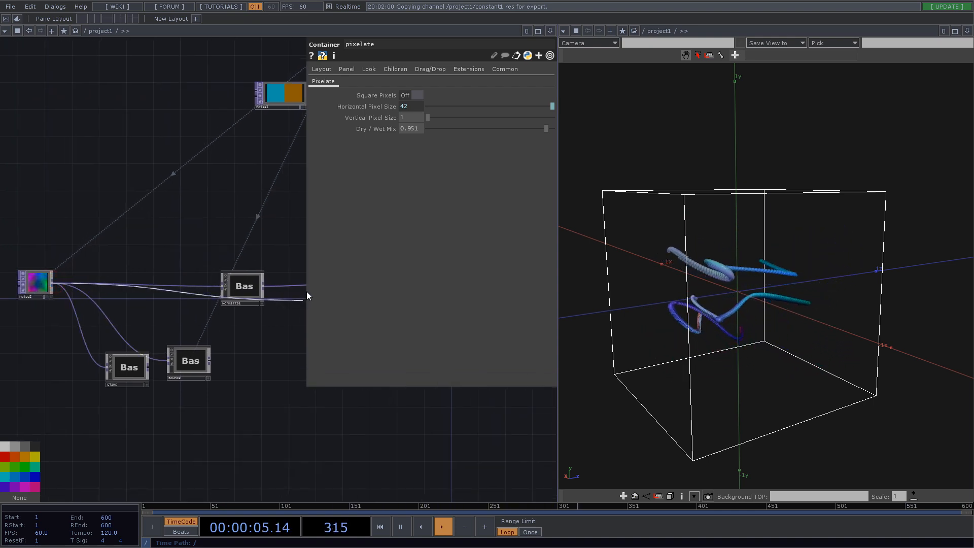
drag(232, 367, 253, 360)
drag(235, 318, 52, 358)
drag(204, 326, 181, 362)
drag(165, 296, 231, 244)
drag(111, 234, 119, 259)
scroll(140, 232, down, 3)
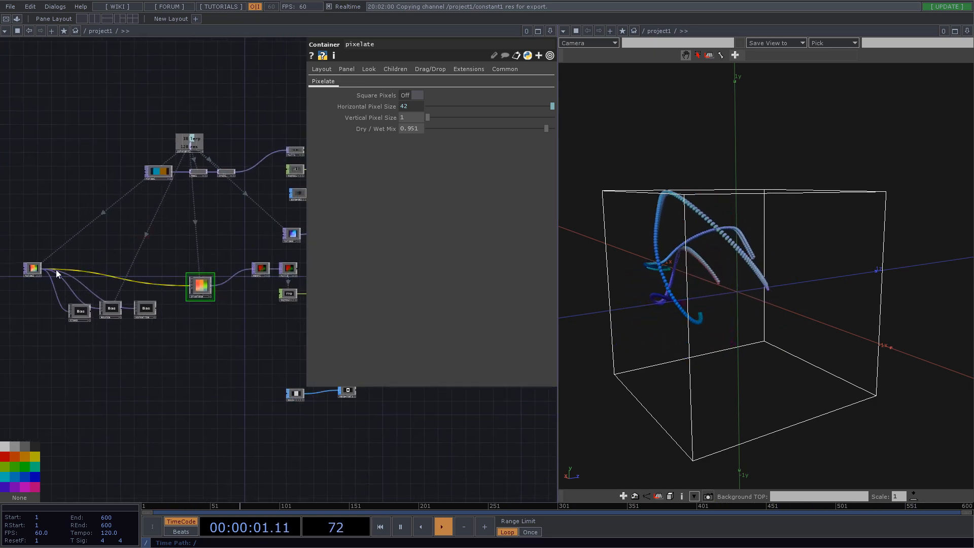
Wire the position noise TOP straight into math1, leaving pixelate below the chain with its viewer inactive.
drag(41, 268, 209, 415)
scroll(185, 426, up, 6)
click(220, 341)
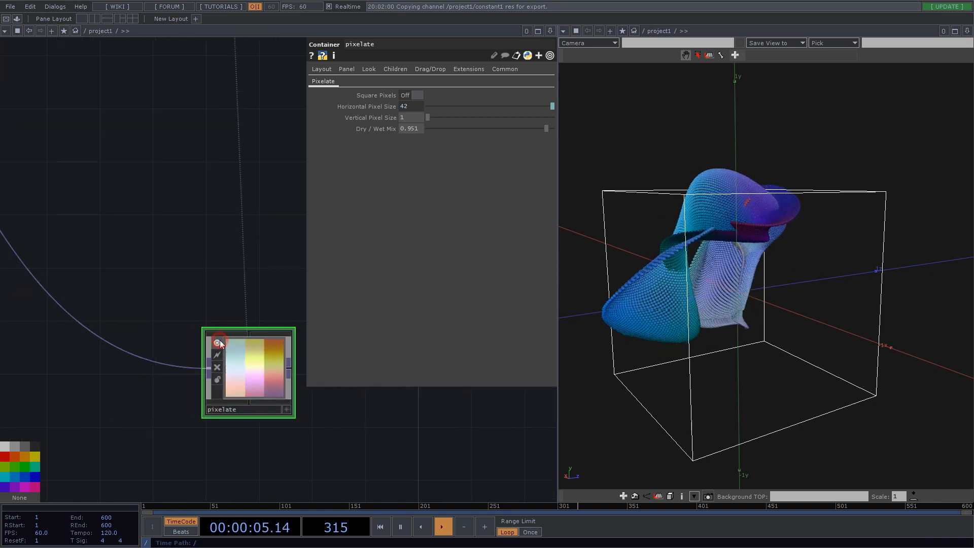
drag(239, 233, 174, 344)
drag(829, 285, 799, 288)
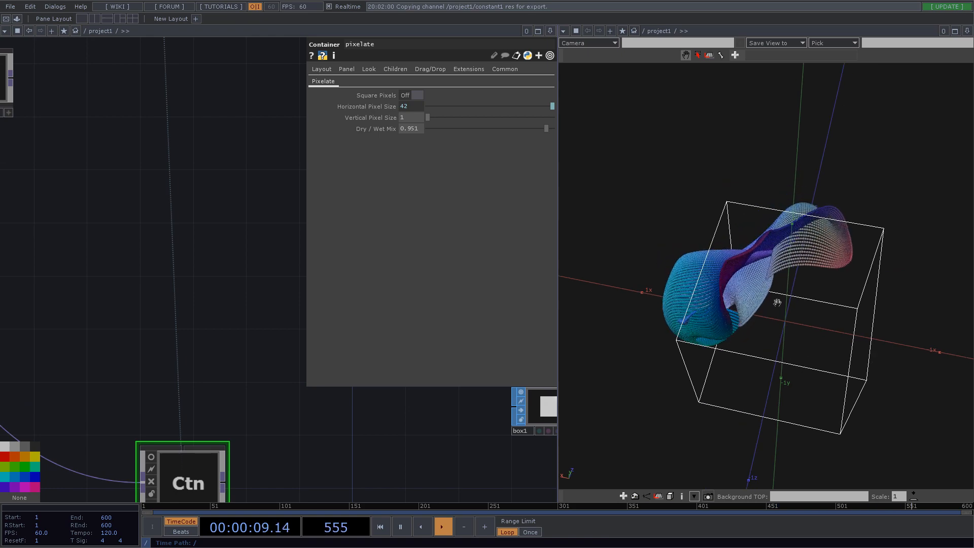
drag(784, 323, 762, 287)
Insert a Null TOP on the wire between the position noise and math1.
scroll(224, 242, down, 6)
drag(217, 194, 222, 339)
scroll(140, 277, up, 4)
right_click(143, 292)
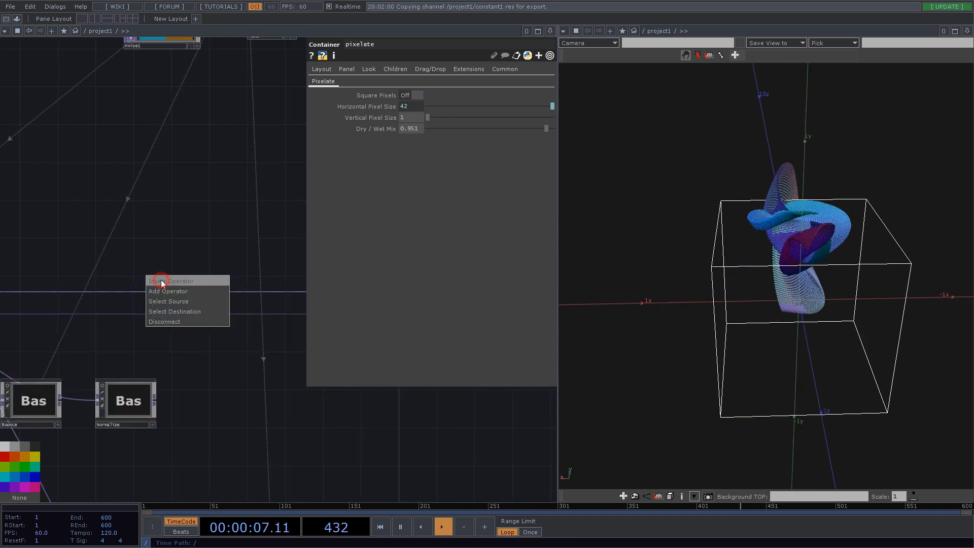
click(160, 280)
text(nul)
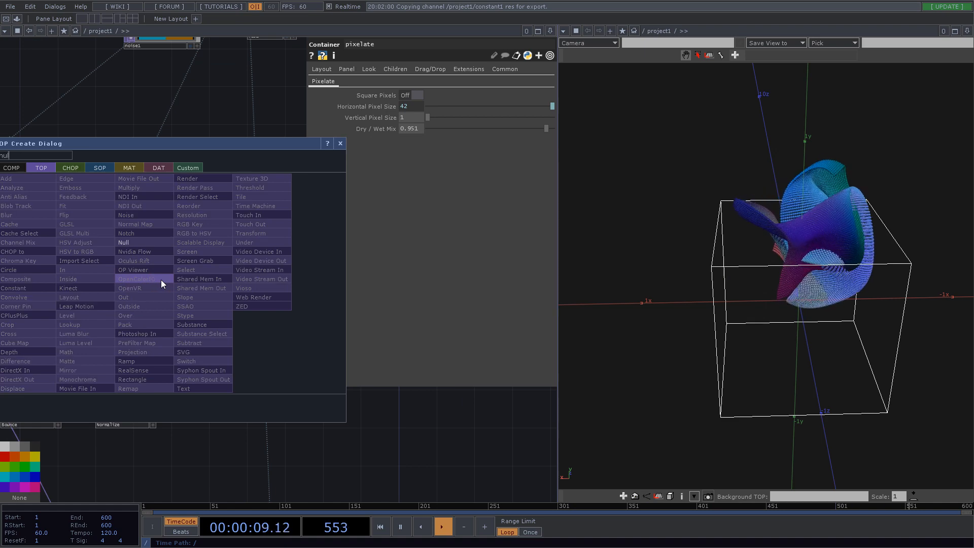
click(141, 242)
click(173, 281)
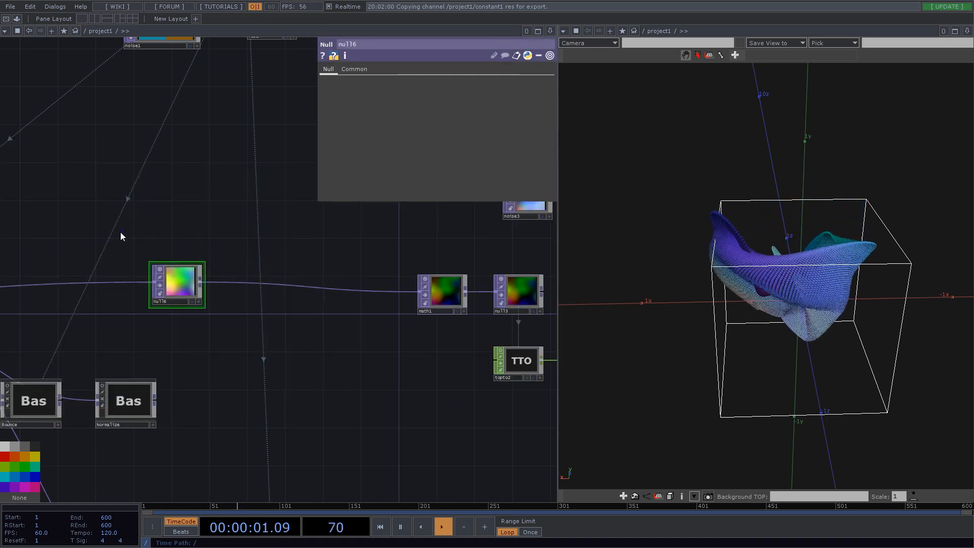
Try to collapse the inserted Null into a base and place that base between the noise and math1.
right_drag(258, 381, 257, 379)
right_click(229, 339)
click(124, 222)
right_drag(113, 223, 262, 337)
right_click(239, 337)
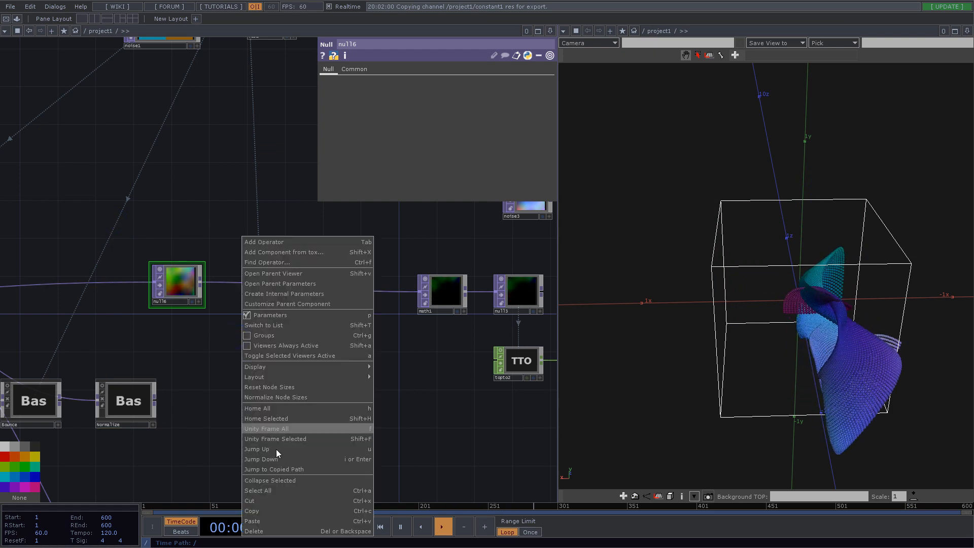
click(282, 478)
scroll(332, 327, down, 6)
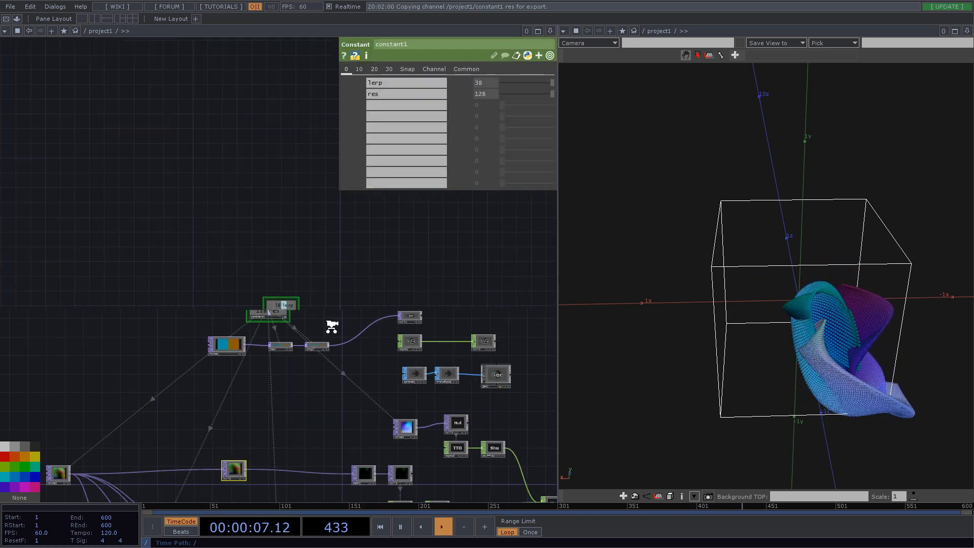
scroll(299, 388, up, 6)
right_click(322, 386)
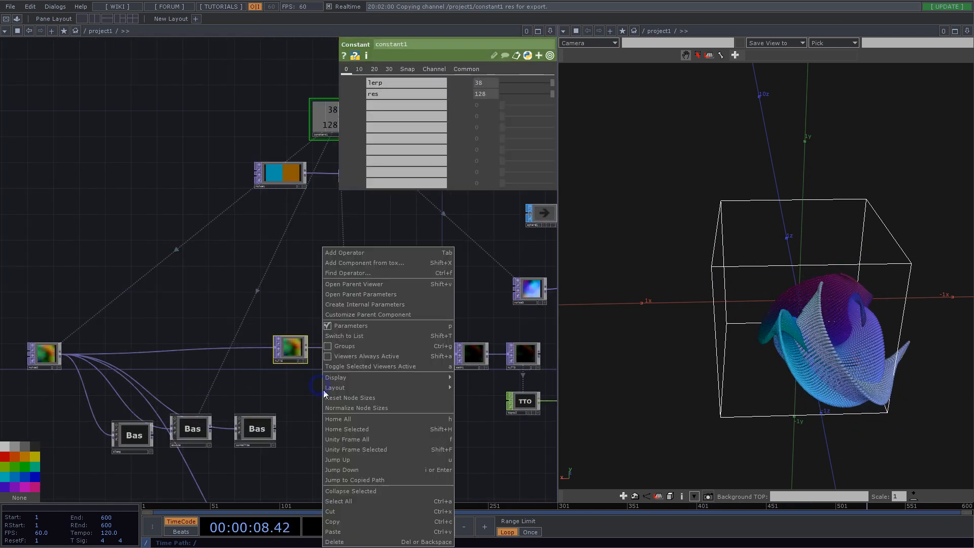
click(367, 492)
drag(311, 227, 262, 342)
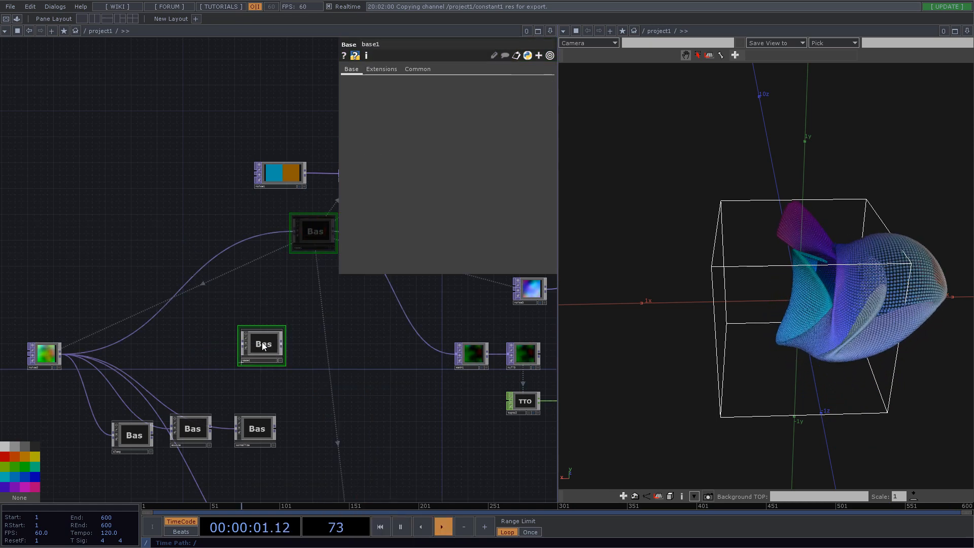
Look inside the collapsed base, return to the project level, and undo the base's move and the collapse.
scroll(244, 355, up, 8)
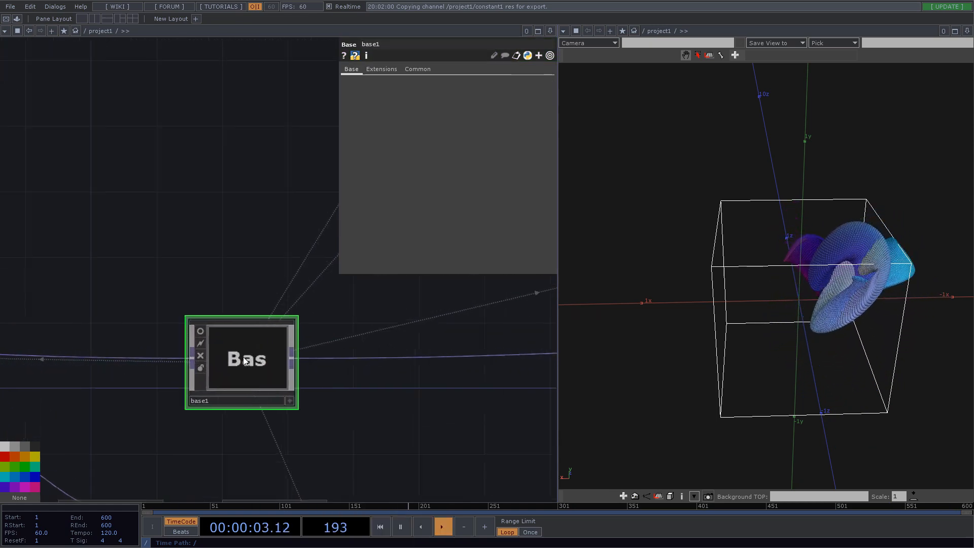
scroll(243, 358, up, 5)
scroll(242, 357, down, 8)
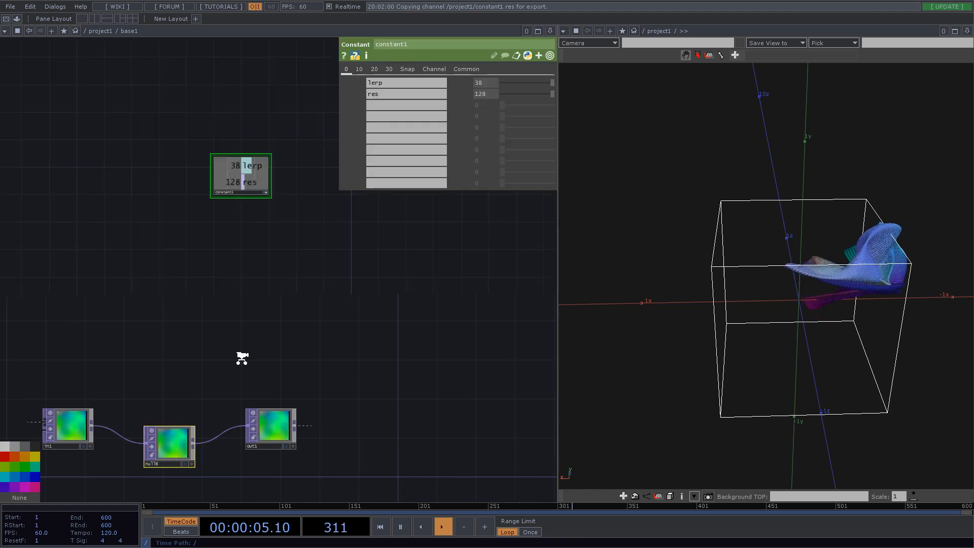
scroll(242, 358, down, 6)
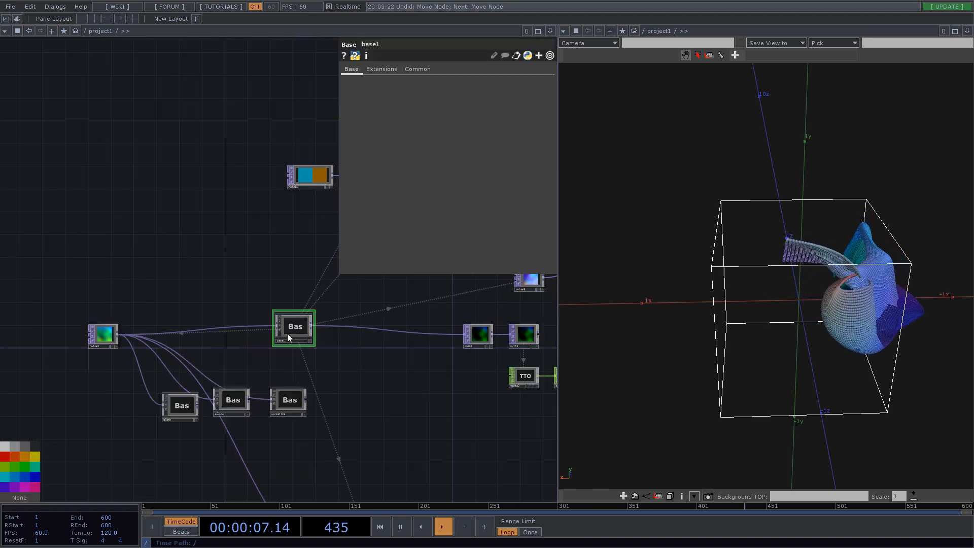
key(ctrl+z)
key(ctrl+z)
Select only the inserted Null between the noise and math1 and collapse it into a base.
drag(359, 272, 233, 268)
drag(148, 278, 234, 355)
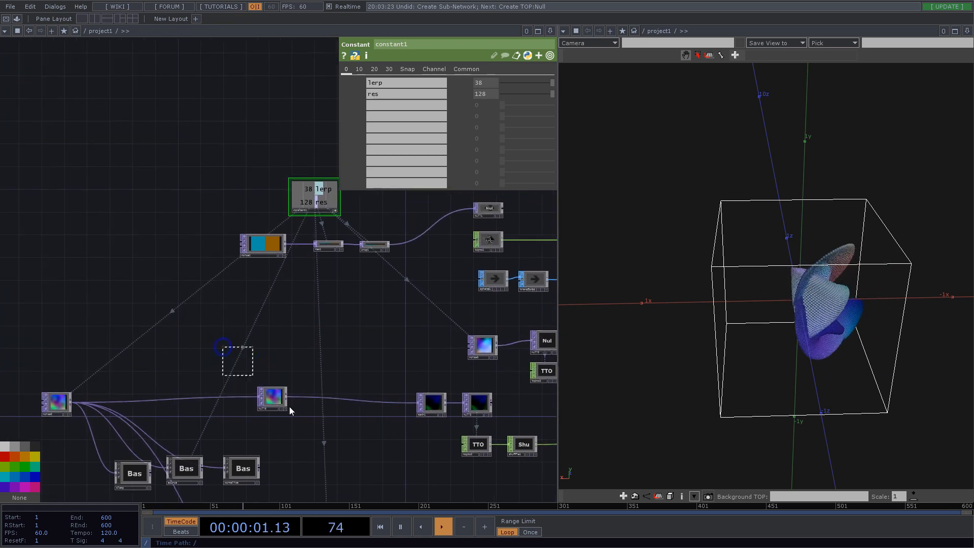
right_drag(309, 434, 308, 435)
right_click(308, 435)
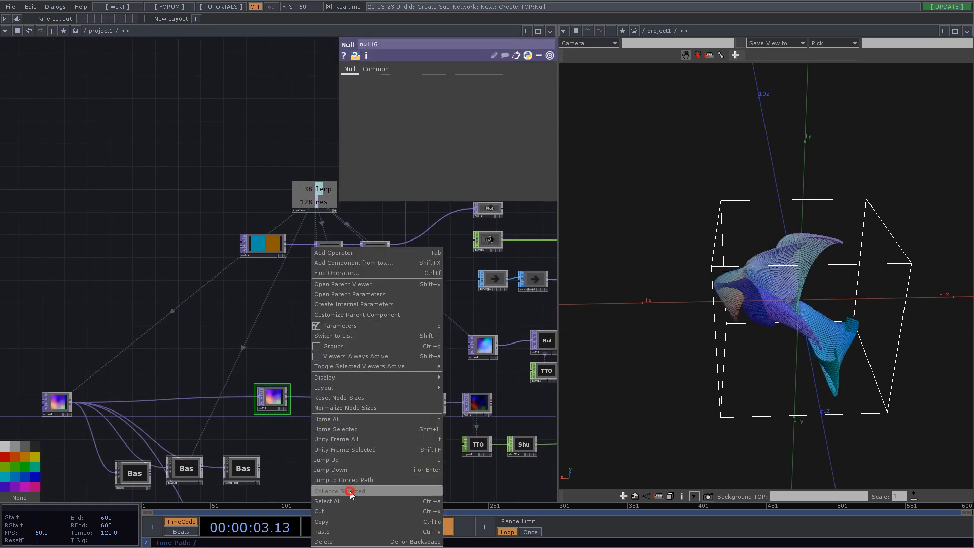
click(348, 496)
Rename the new base between the noise and math1 as Sphere.
scroll(273, 402, up, 5)
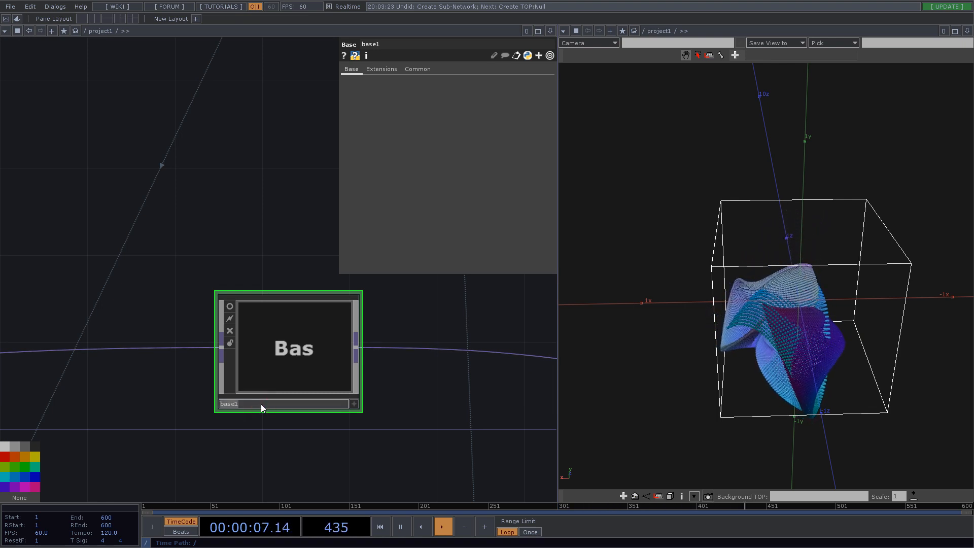
text(Sph)
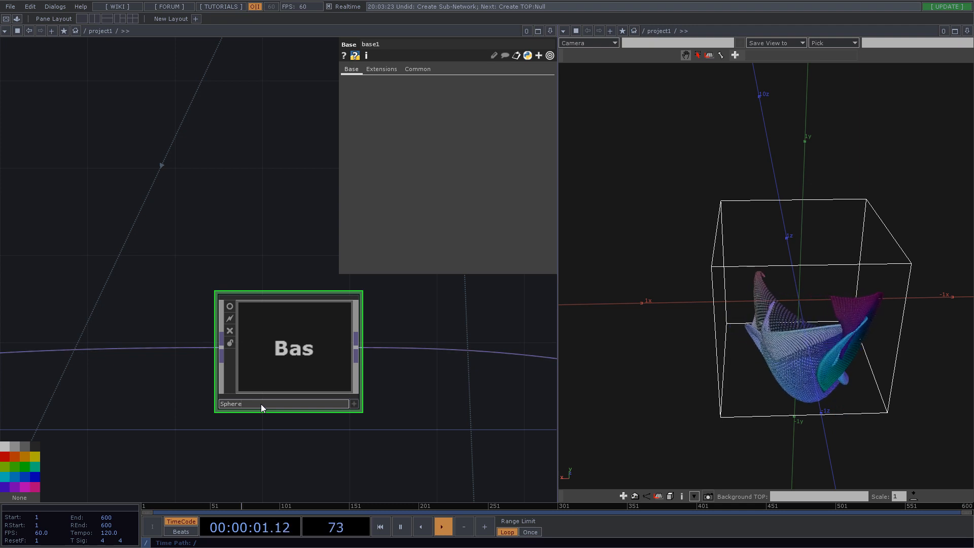
text(ere)
key(Return)
Enter the Sphere base, delete its Null, and move the output farther away from the input.
scroll(272, 368, down, 4)
drag(294, 371, 294, 369)
double_click(293, 369)
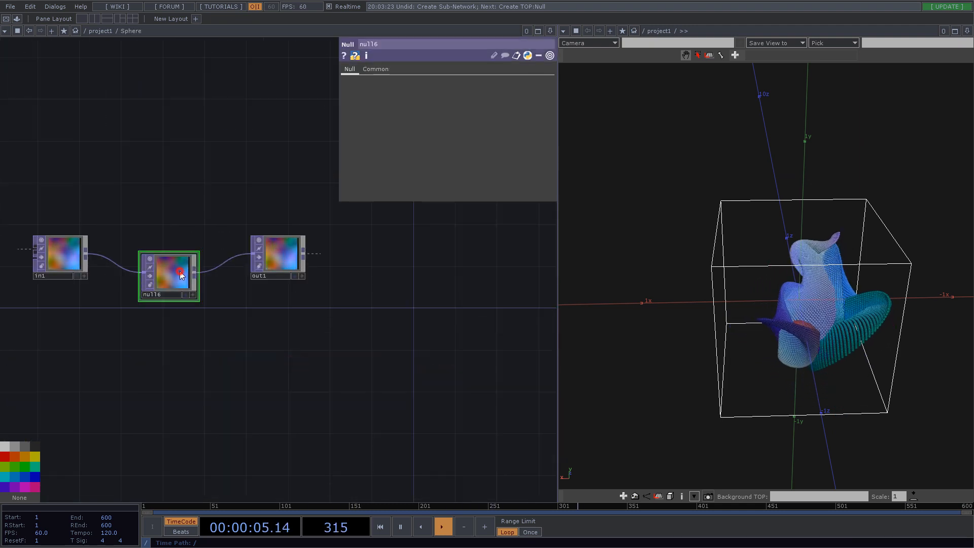
key(Delete)
scroll(217, 266, down, 5)
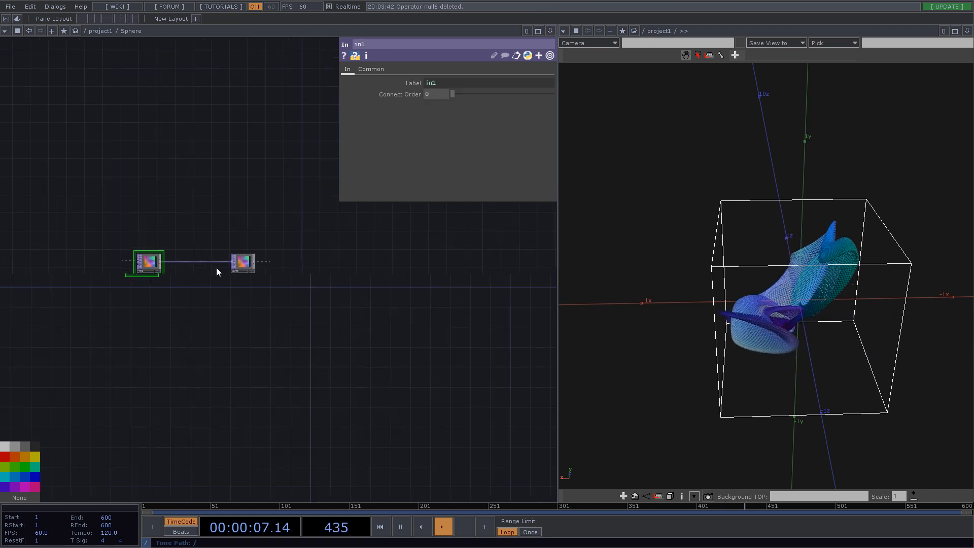
drag(248, 300, 380, 368)
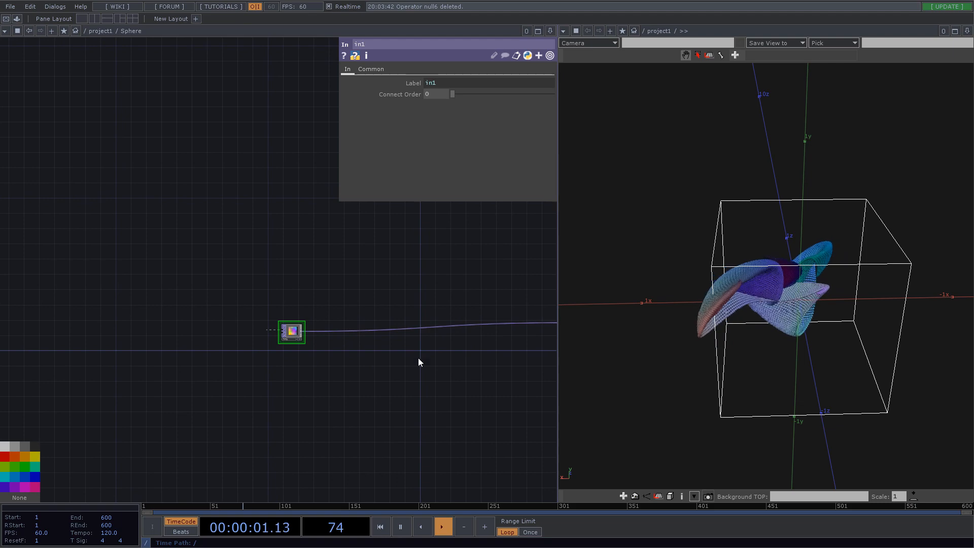
Return to the project level and add a Sphere SOP below box1.
drag(718, 301, 685, 285)
scroll(267, 333, down, 4)
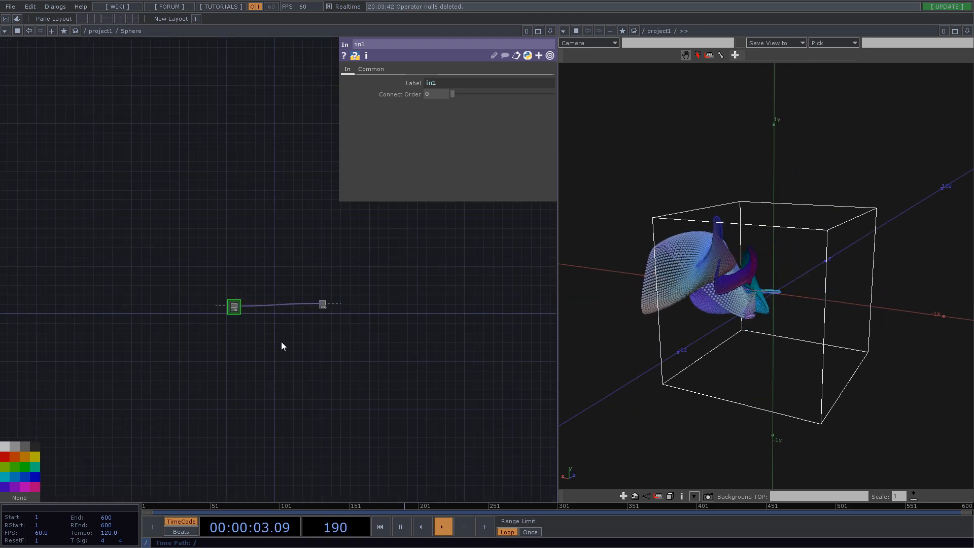
scroll(285, 342, down, 3)
scroll(284, 343, down, 8)
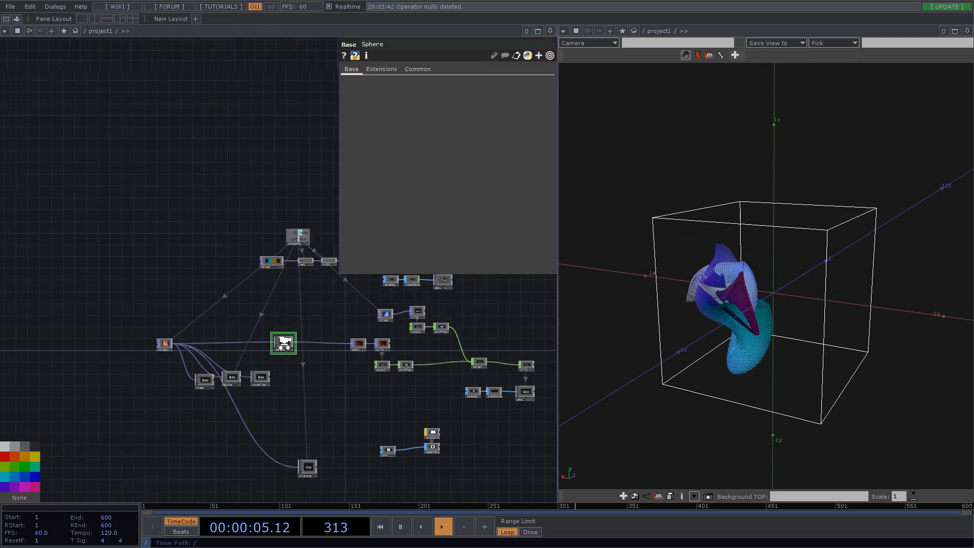
scroll(362, 454, up, 5)
drag(346, 351, 307, 400)
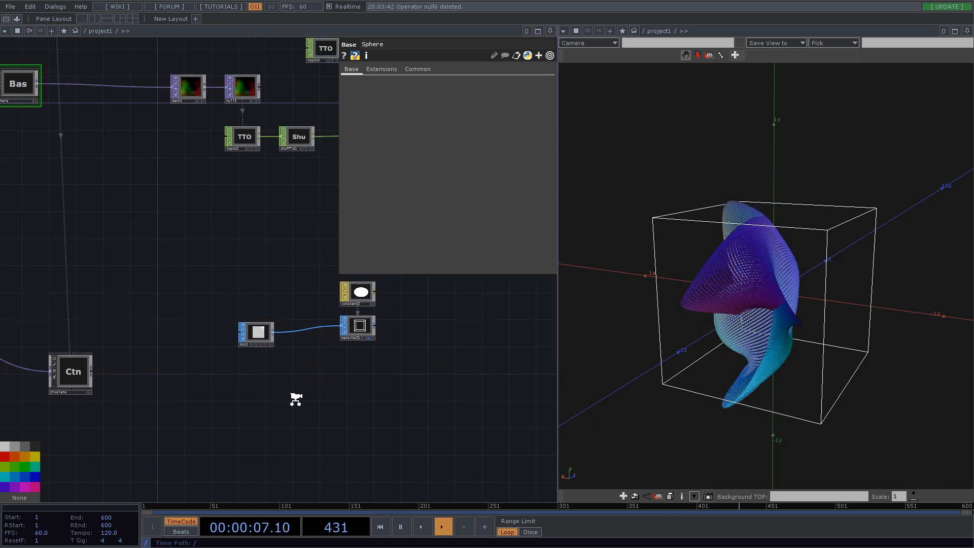
scroll(294, 398, up, 4)
double_click(244, 402)
click(184, 291)
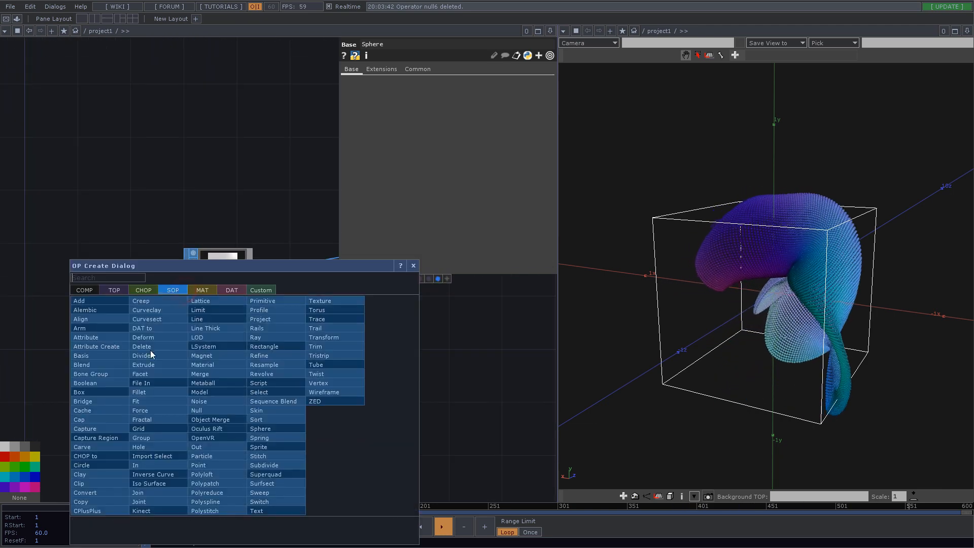
text(spher)
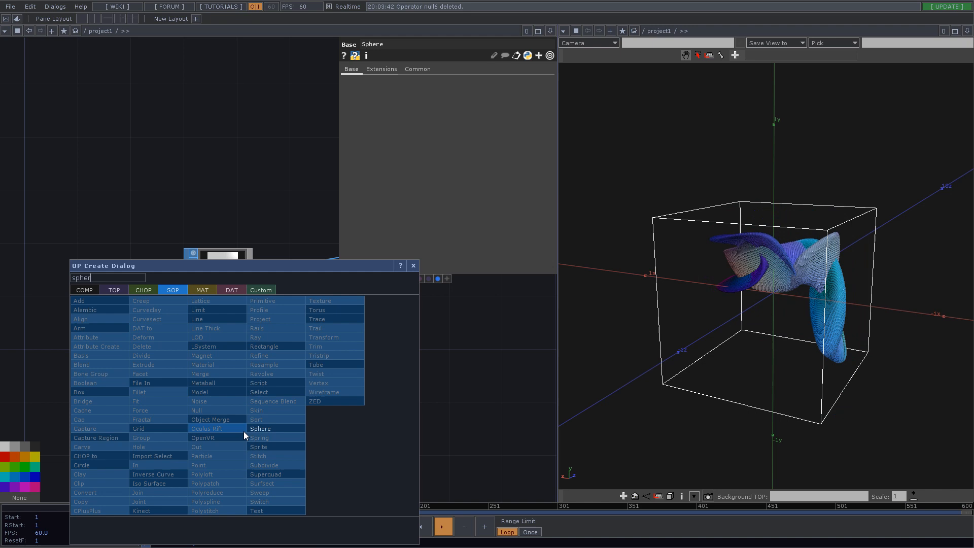
click(260, 428)
click(228, 423)
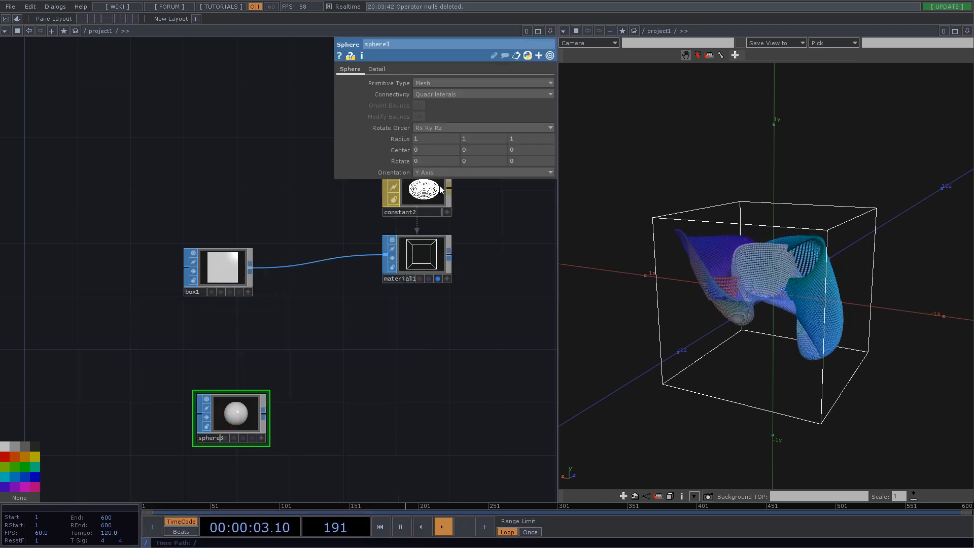
Set the new sphere's radius to 0.5 on all three axes.
text(0)
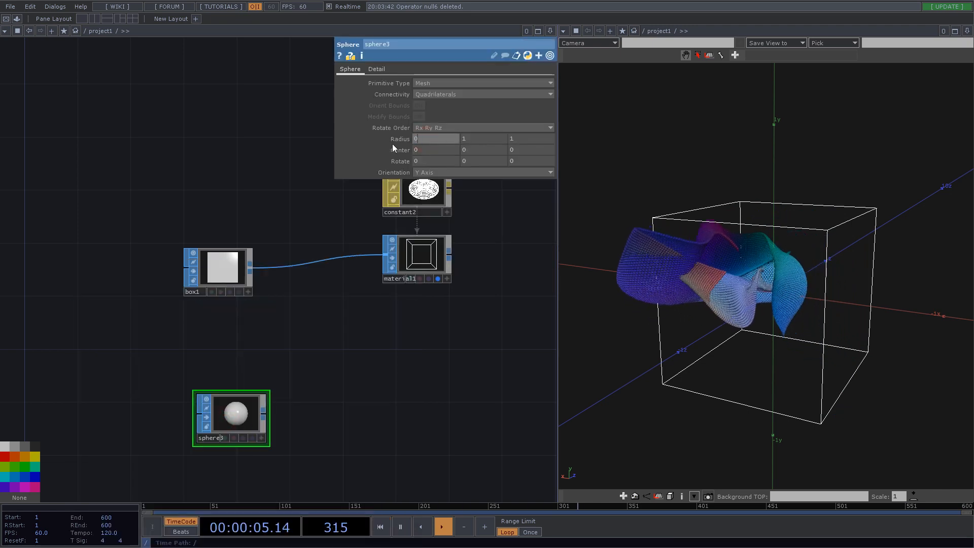
text(.5)
key(Tab)
text(0.5)
key(Tab)
text(0.5)
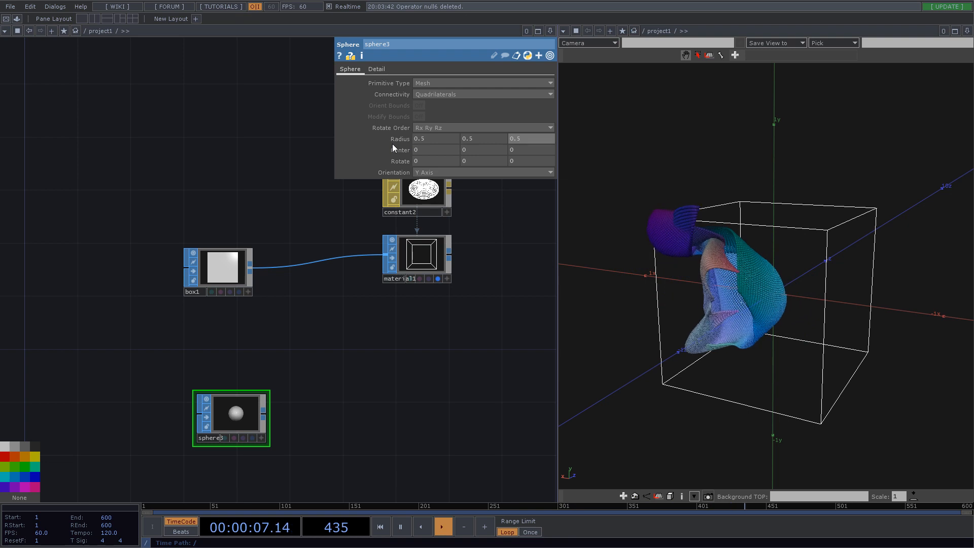
Duplicate the constant2 and material1 pair below the originals and connect the new sphere to the copied Material SOP.
drag(407, 196, 405, 194)
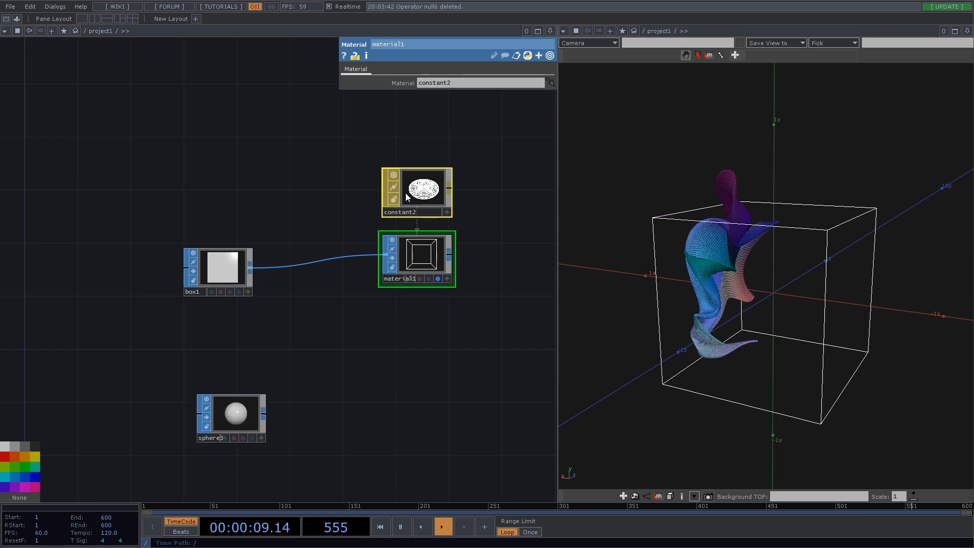
key(ctrl+c)
key(ctrl+v)
drag(265, 412, 387, 389)
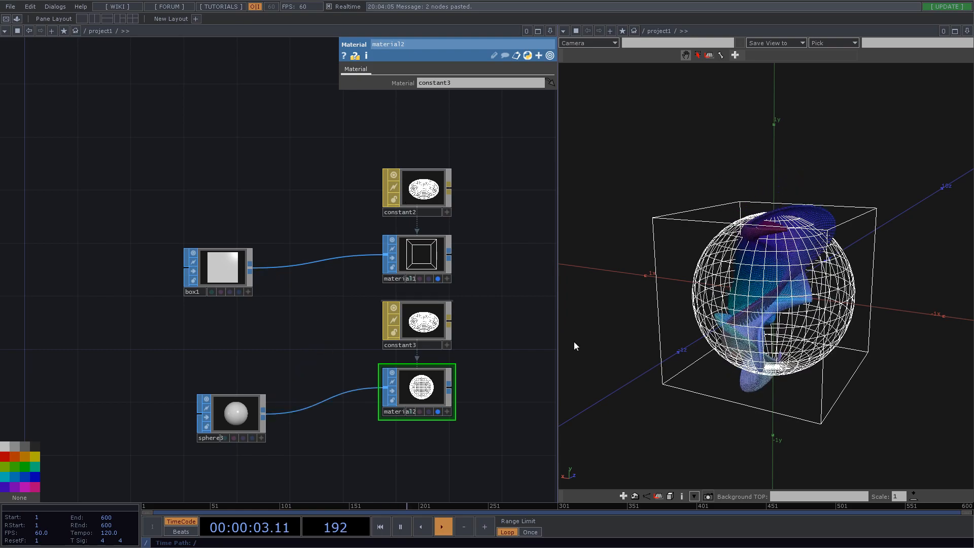
Pause playback, examine from several angles how the instances lie relative to the wireframe sphere, and look inside the Sphere base.
scroll(815, 291, up, 4)
drag(814, 292, 744, 305)
key(space)
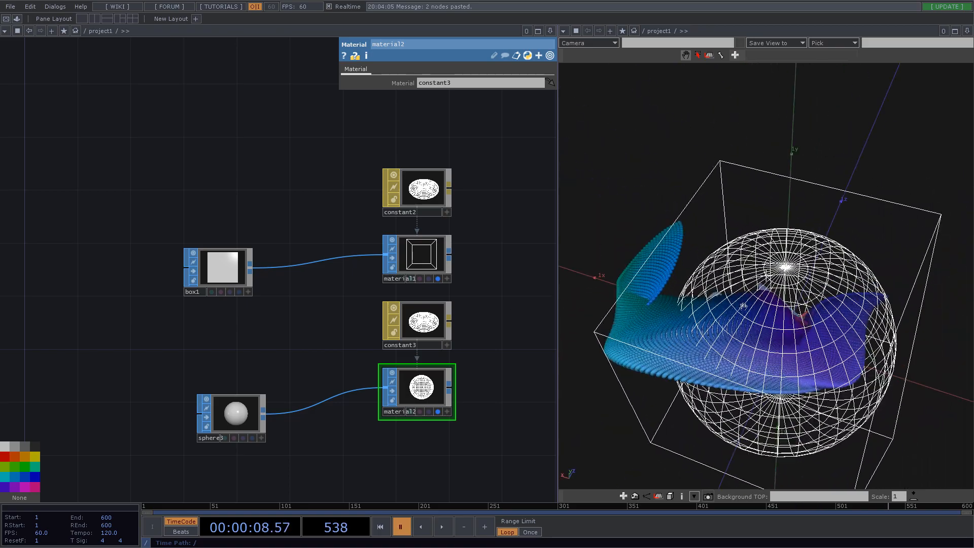
drag(666, 284, 691, 267)
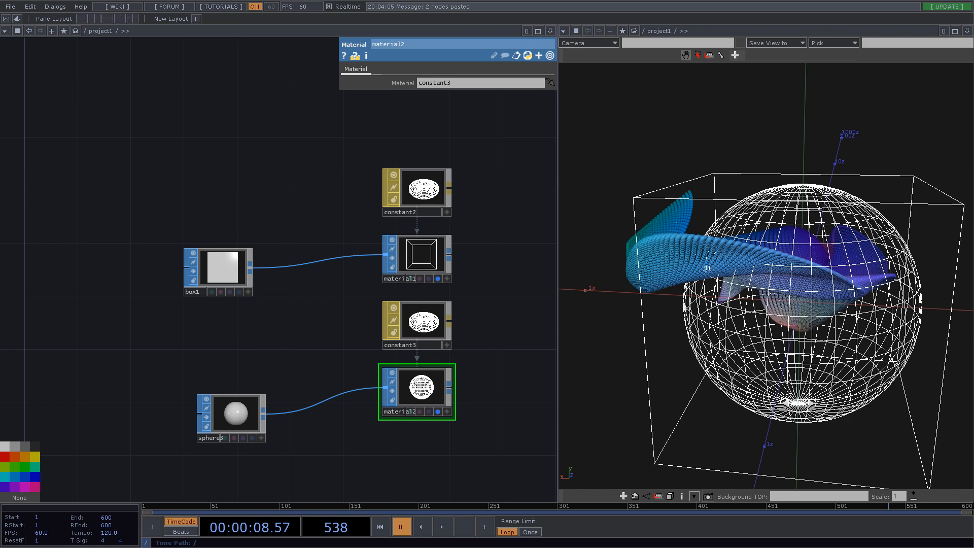
drag(727, 262, 767, 274)
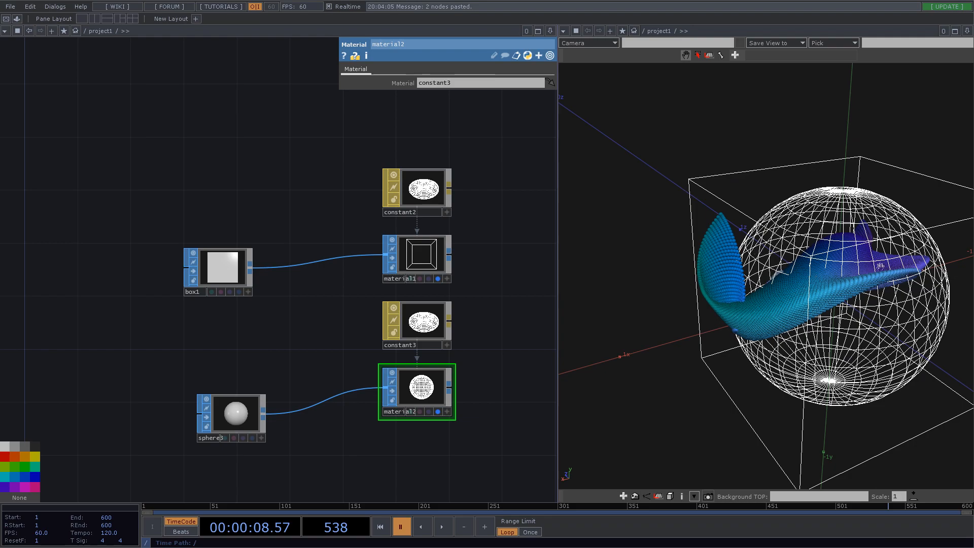
drag(829, 289, 733, 259)
scroll(359, 260, down, 8)
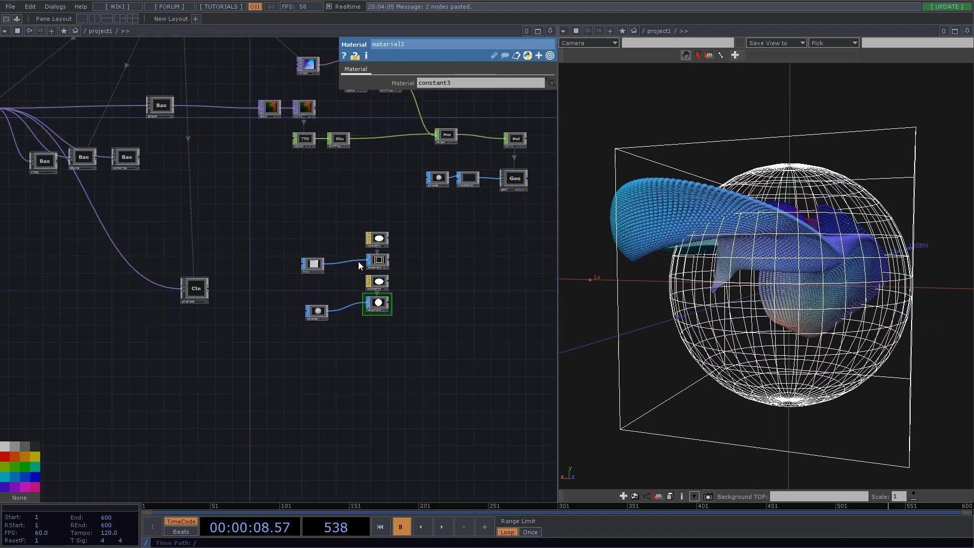
scroll(210, 156, up, 5)
click(292, 188)
key(i)
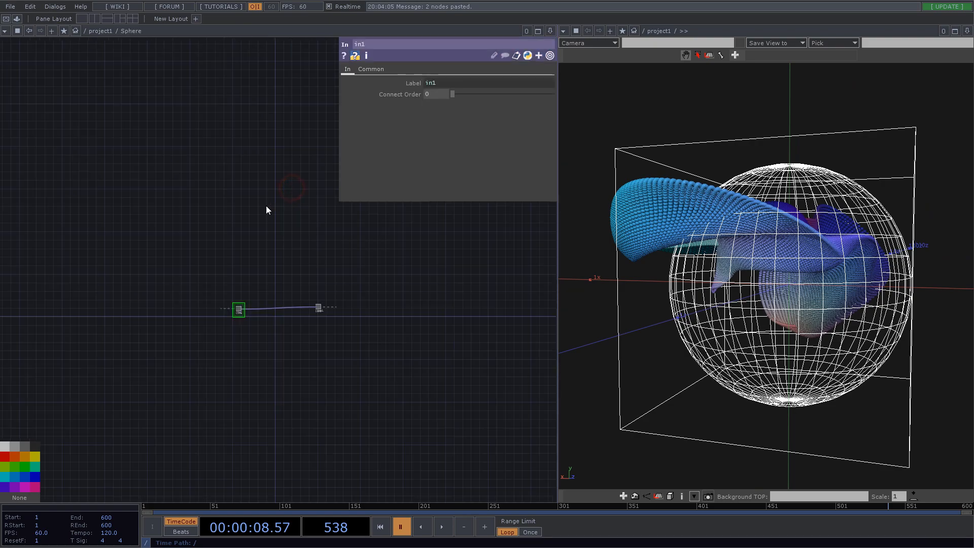
drag(807, 323, 799, 354)
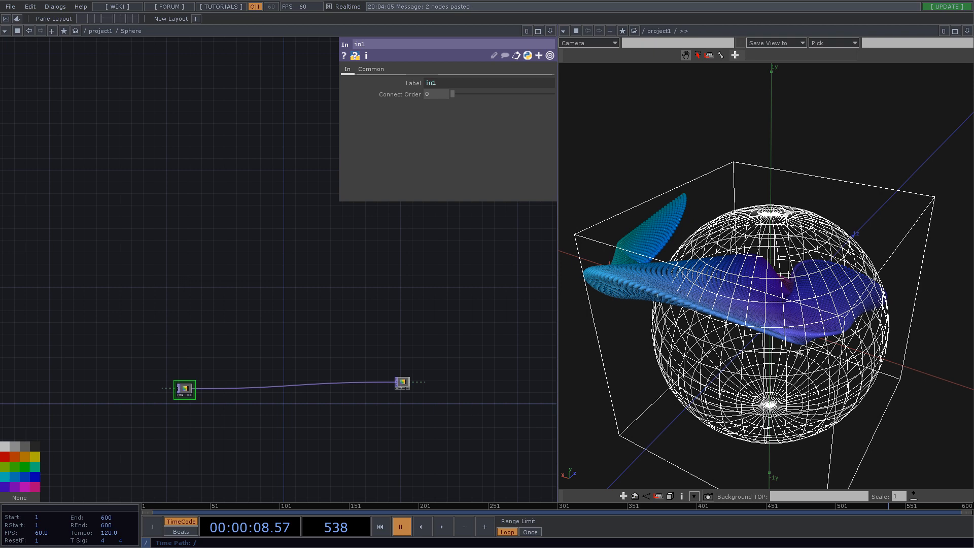
Return to the project level and add a radius channel with value 0.5 to constant1 below lerp and res.
scroll(380, 272, down, 6)
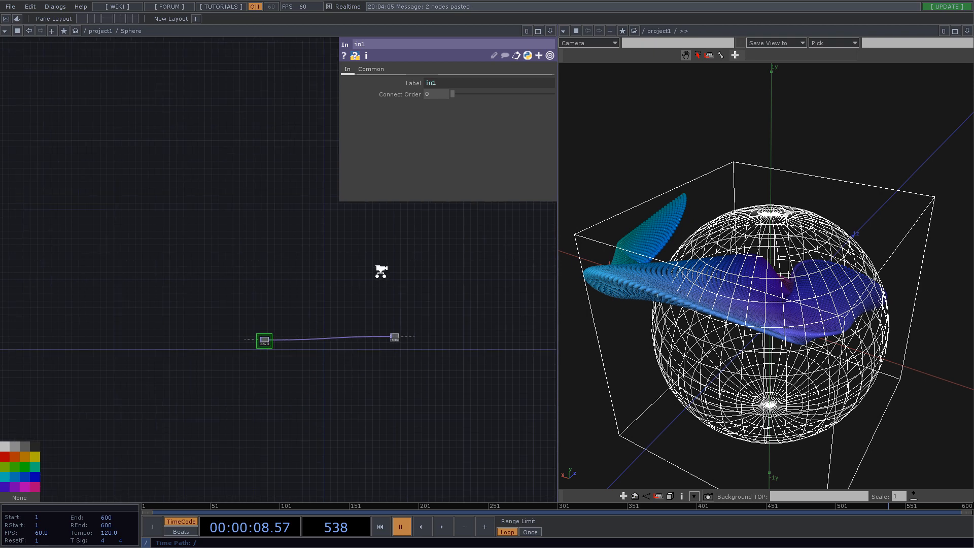
scroll(386, 352, down, 5)
drag(302, 254, 175, 324)
scroll(285, 299, up, 5)
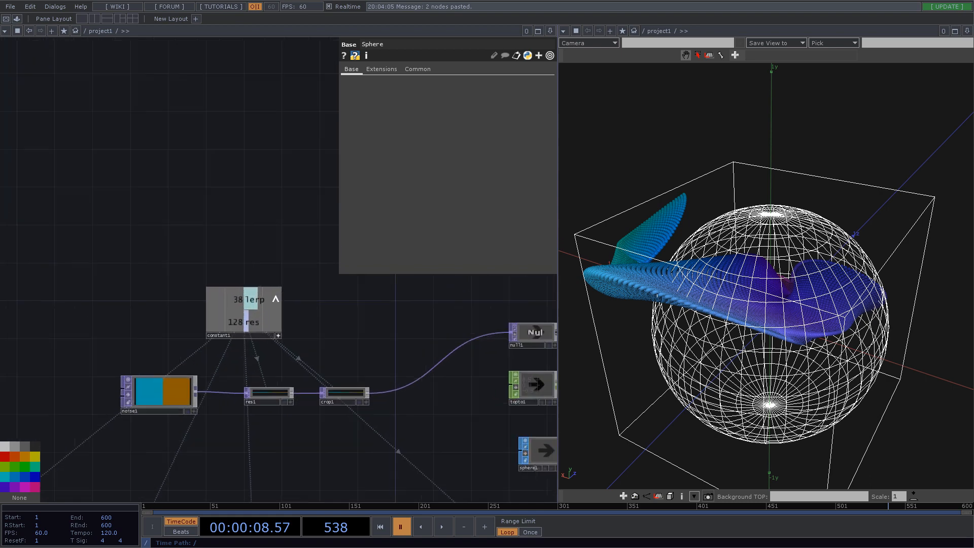
click(252, 338)
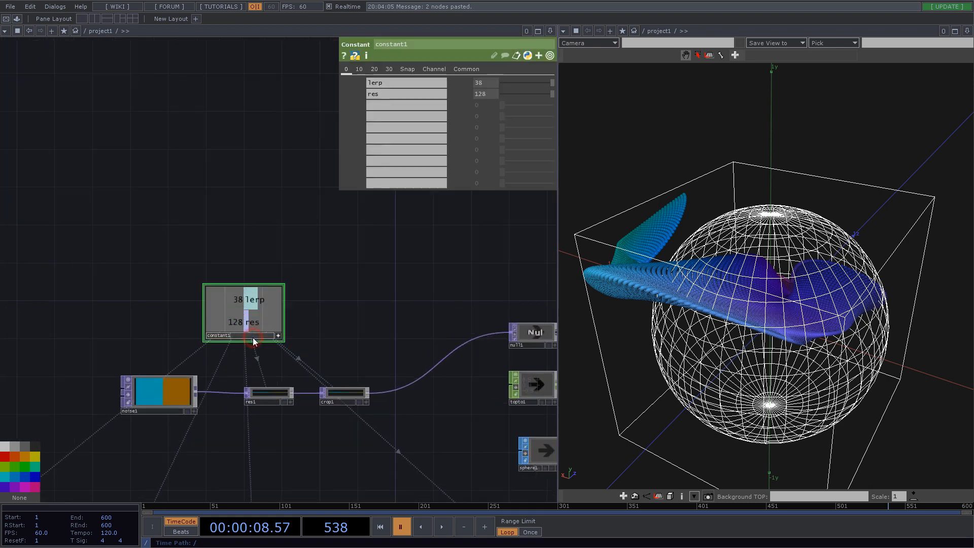
click(384, 105)
text(radius)
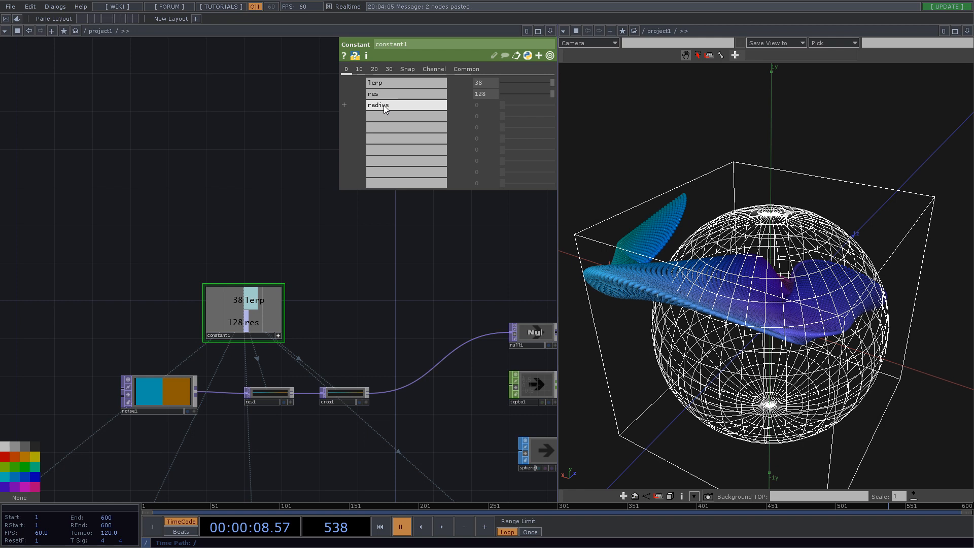
key(Return)
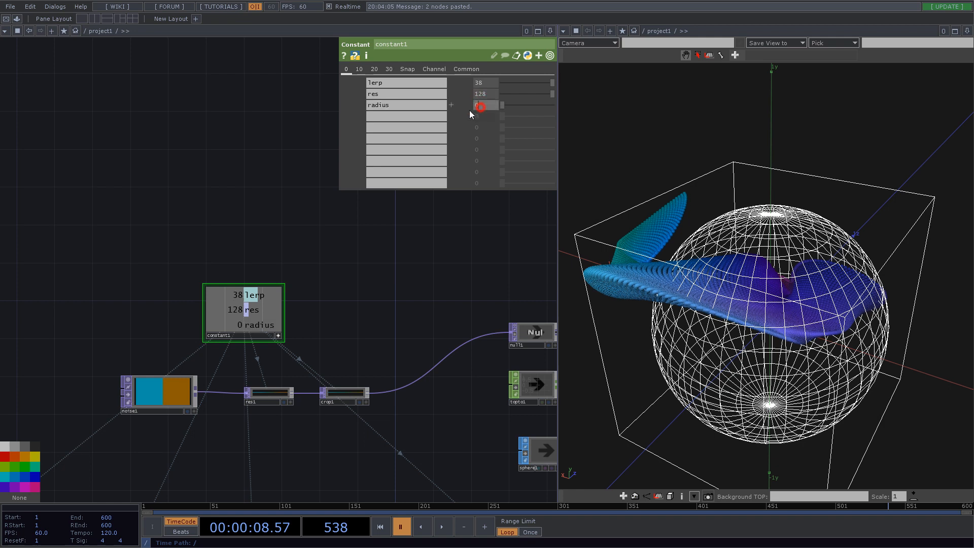
text(5)
key(Return)
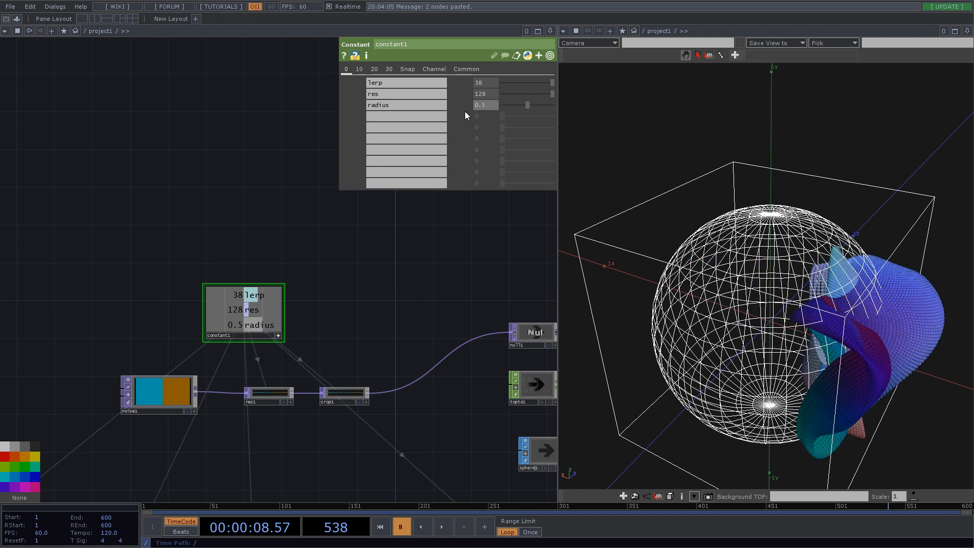
Resume playback and enter the Sphere base at its input.
scroll(338, 304, down, 3)
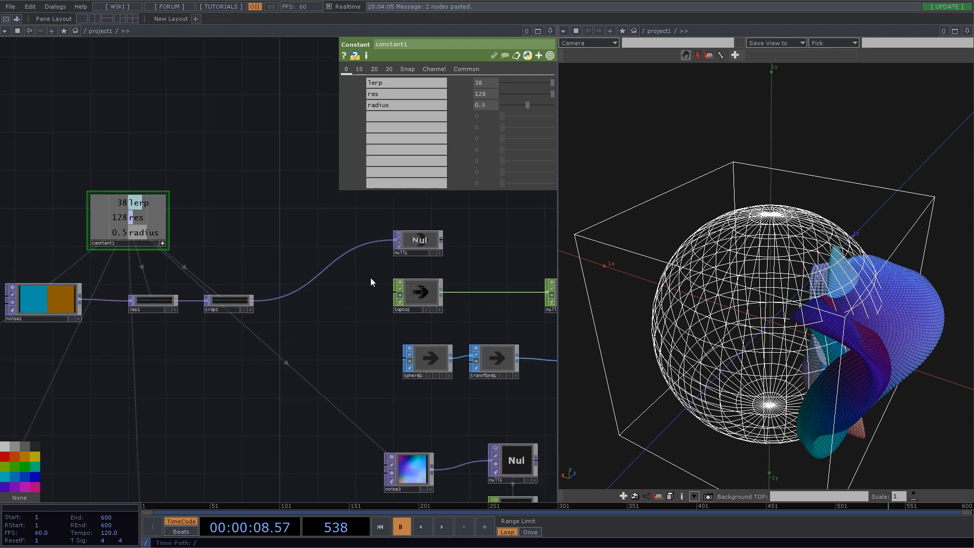
click(445, 528)
drag(283, 355, 294, 307)
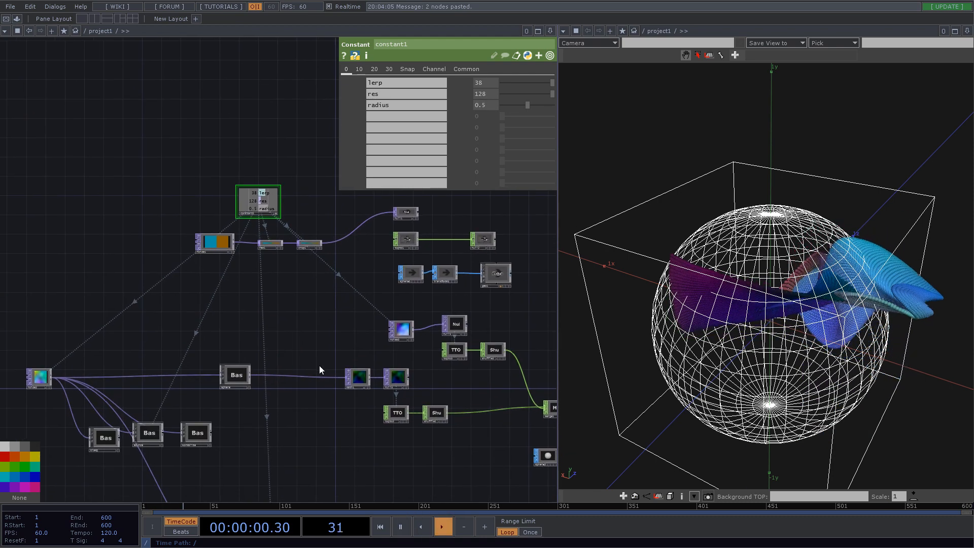
double_click(236, 375)
scroll(287, 306, up, 10)
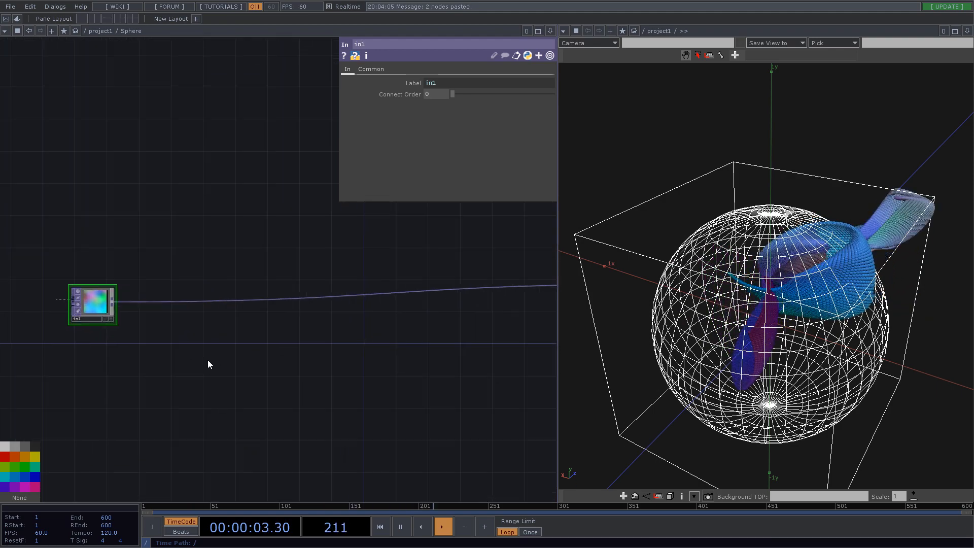
drag(223, 344, 307, 339)
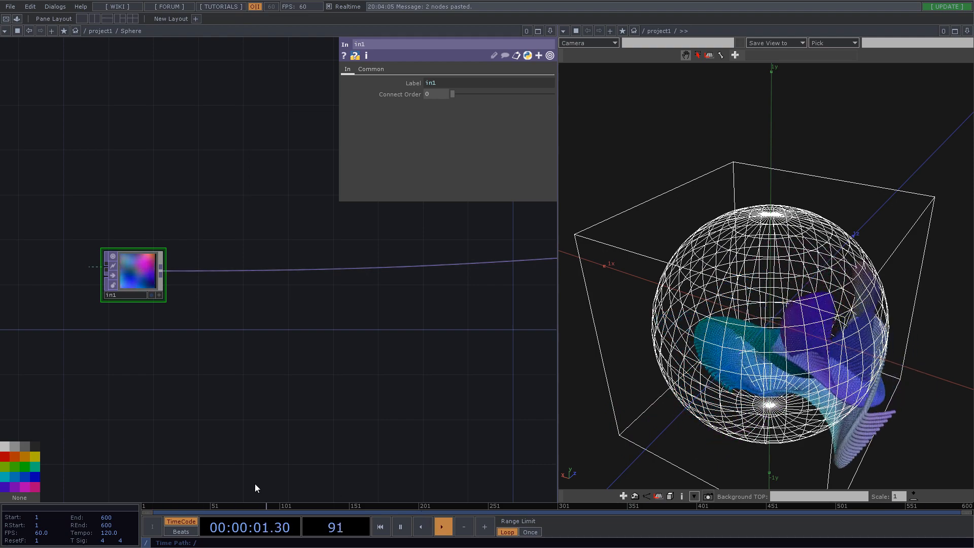
Add a Constant TOP below in1 inside the Sphere base.
drag(250, 345, 148, 297)
key(Tab)
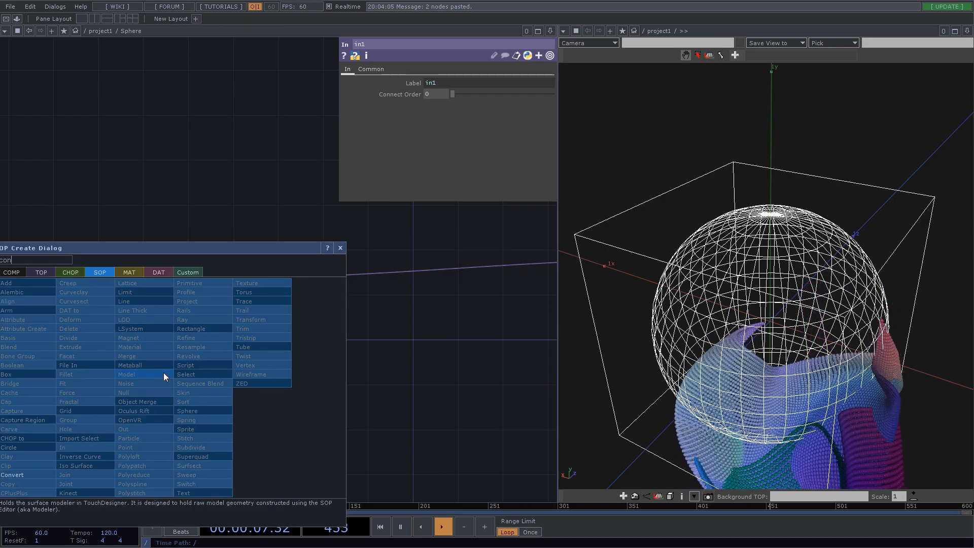
text(con)
drag(134, 248, 196, 245)
click(103, 269)
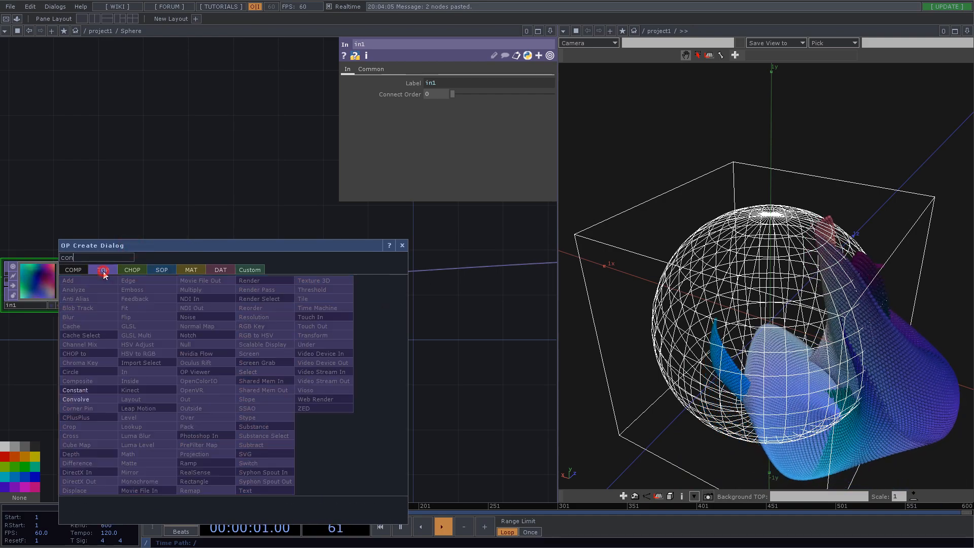
click(74, 399)
click(185, 401)
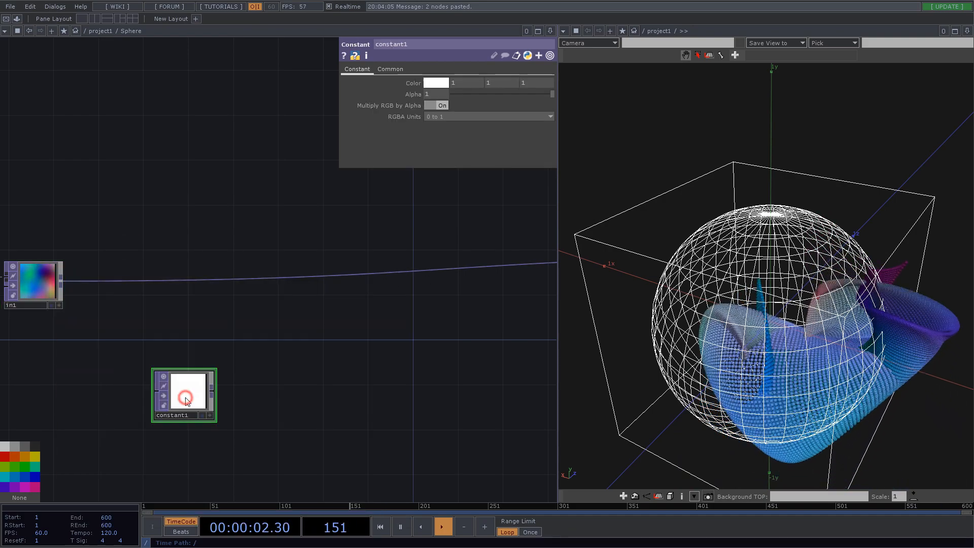
Split the network pane into upper and lower halves and show the project-level constant1 channels in the upper one.
click(550, 31)
click(487, 62)
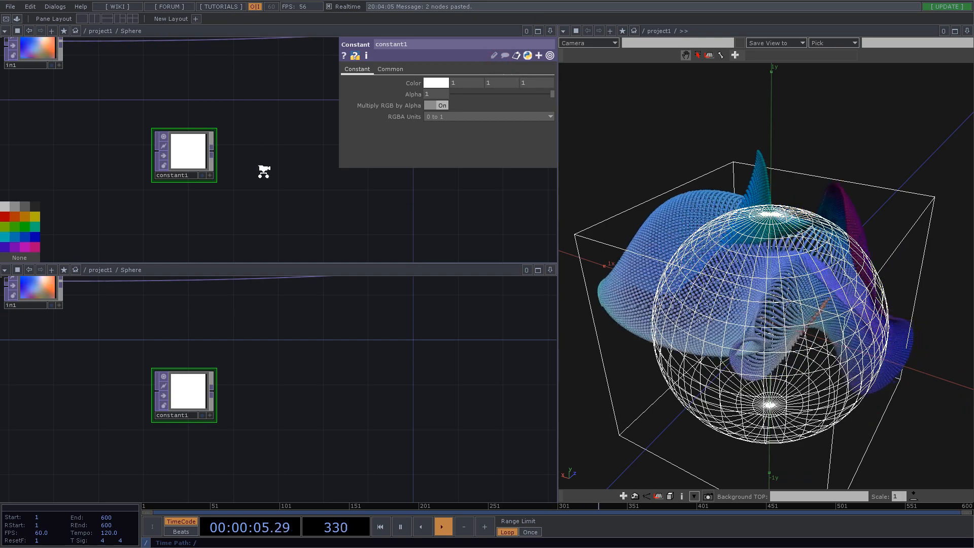
scroll(262, 171, down, 5)
scroll(264, 172, up, 5)
scroll(261, 173, down, 5)
drag(265, 136, 184, 279)
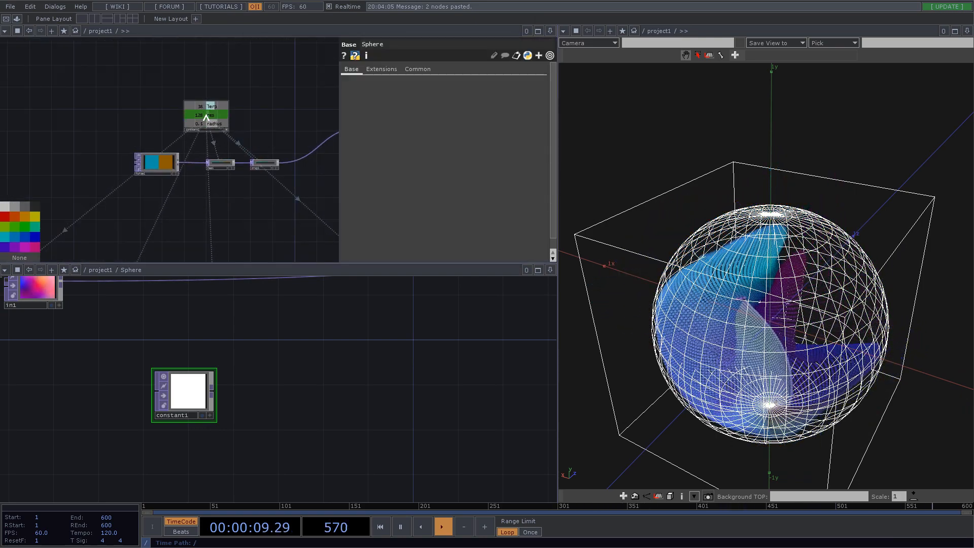
Link the Constant TOP's resolution width and height to the res channel of the project-level constant1.
key(p)
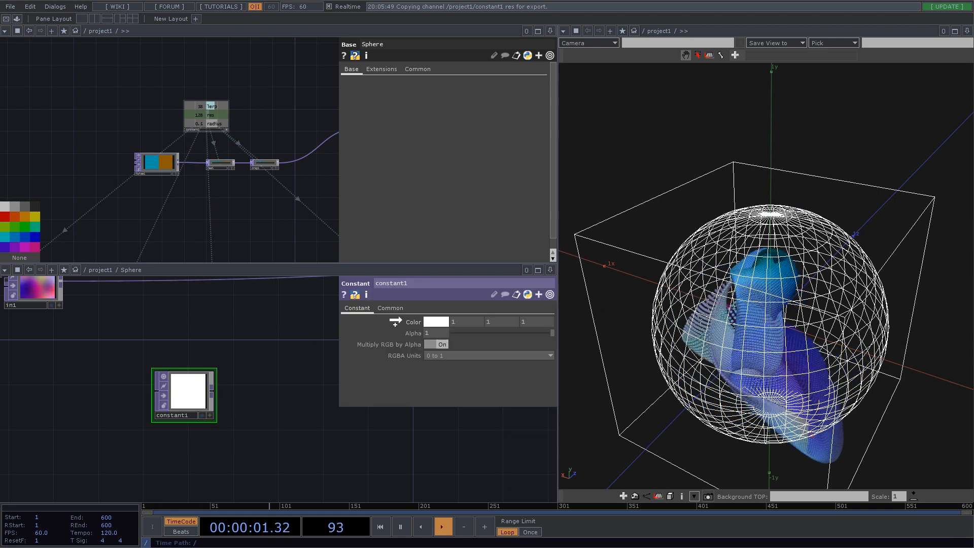
click(386, 308)
drag(407, 333, 408, 333)
click(416, 332)
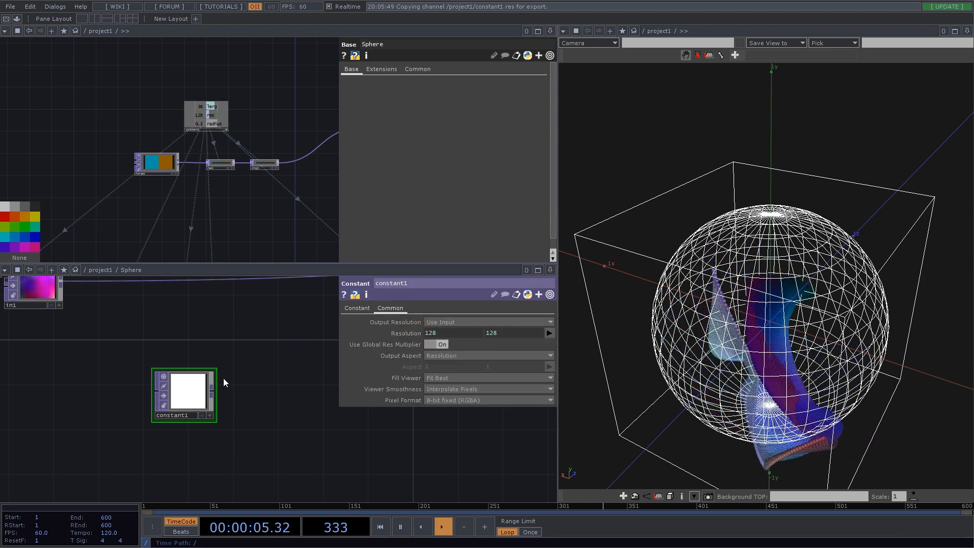
Rename the Constant TOP as center and reposition it below in1.
drag(195, 399, 151, 421)
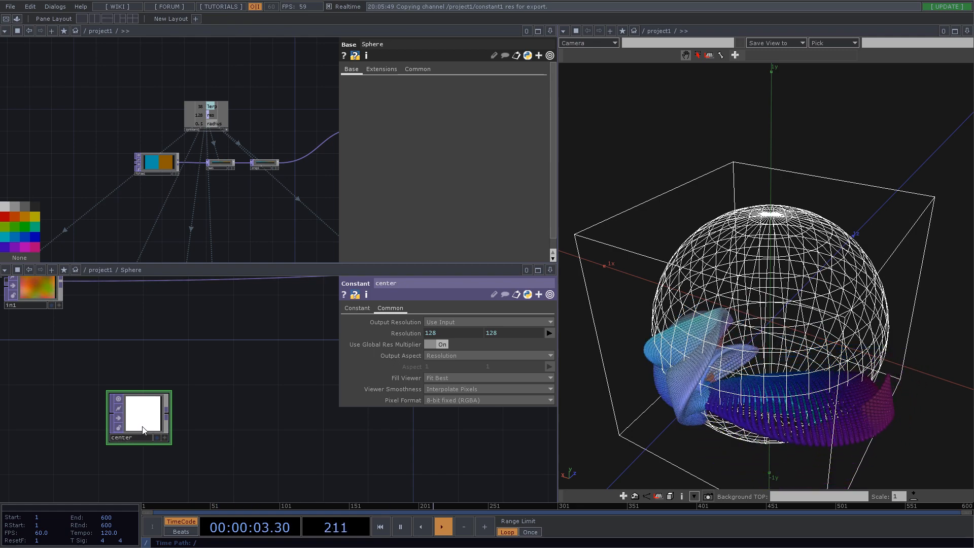
drag(145, 337, 206, 332)
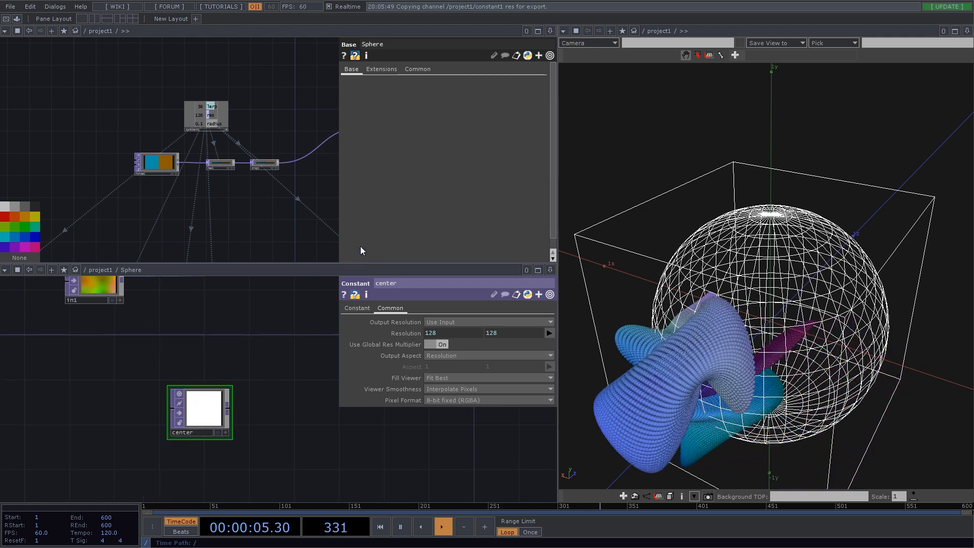
Set the center Constant TOP's RGB colour values to 0, 0, 0.
click(358, 308)
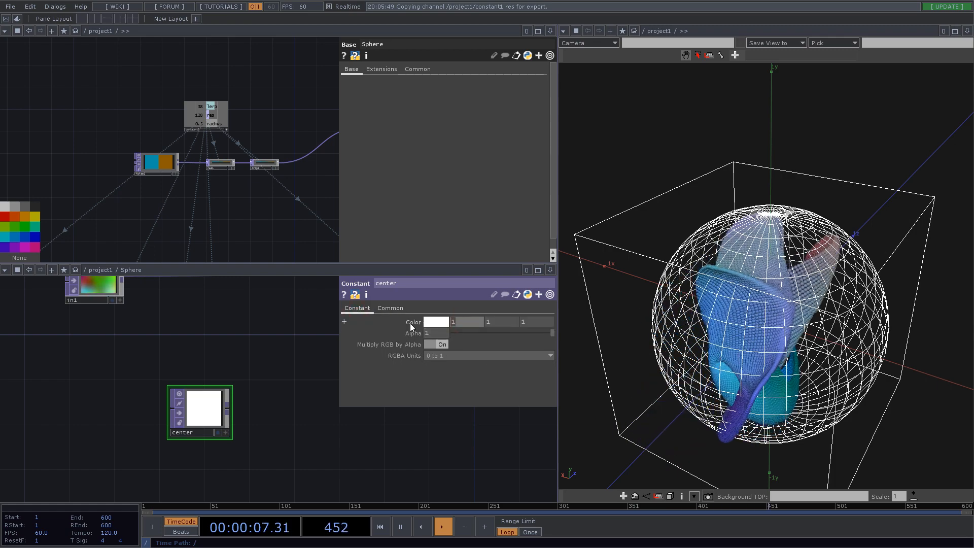
text(0)
key(Tab)
text(0)
key(Tab)
text(0)
key(Return)
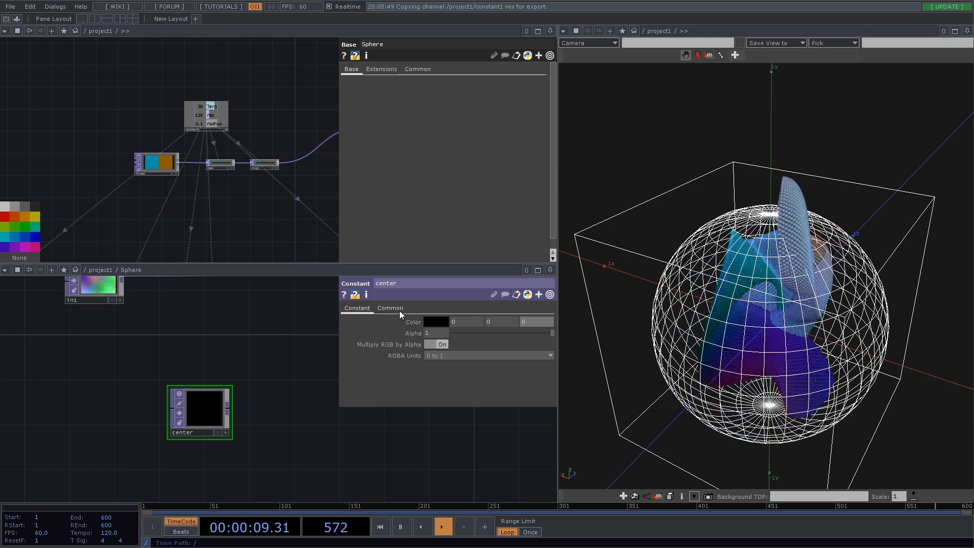
Set the center Constant TOP's pixel format to 32-bit float (RGBA).
click(399, 310)
click(457, 400)
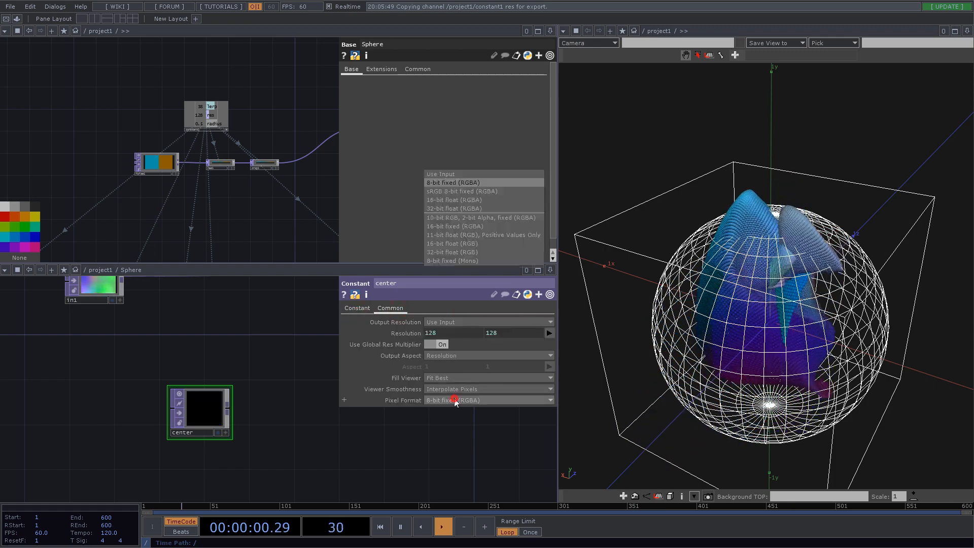
click(457, 208)
Move center closer to in1 and add a Subtract TOP fed by both center and in1.
drag(216, 349, 220, 416)
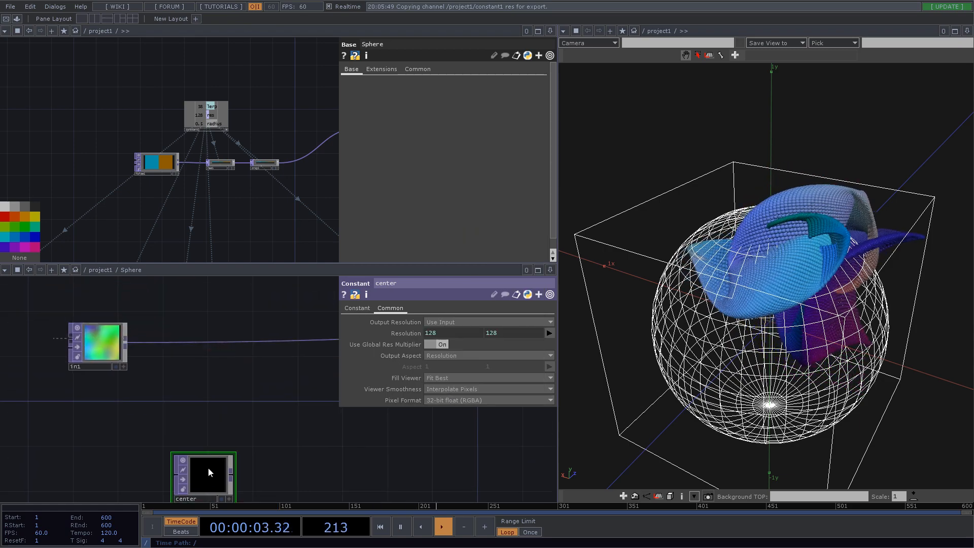
drag(205, 476, 203, 431)
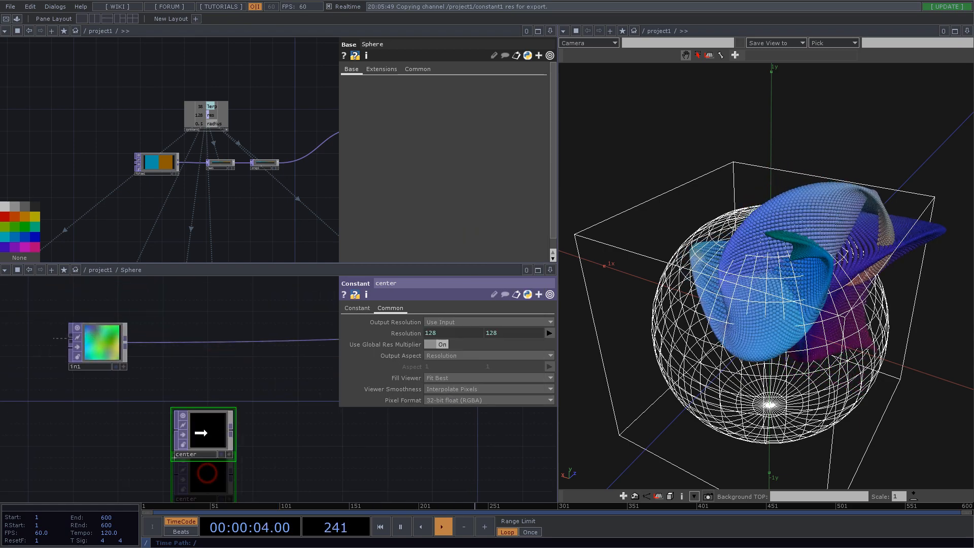
right_click(233, 431)
text(su)
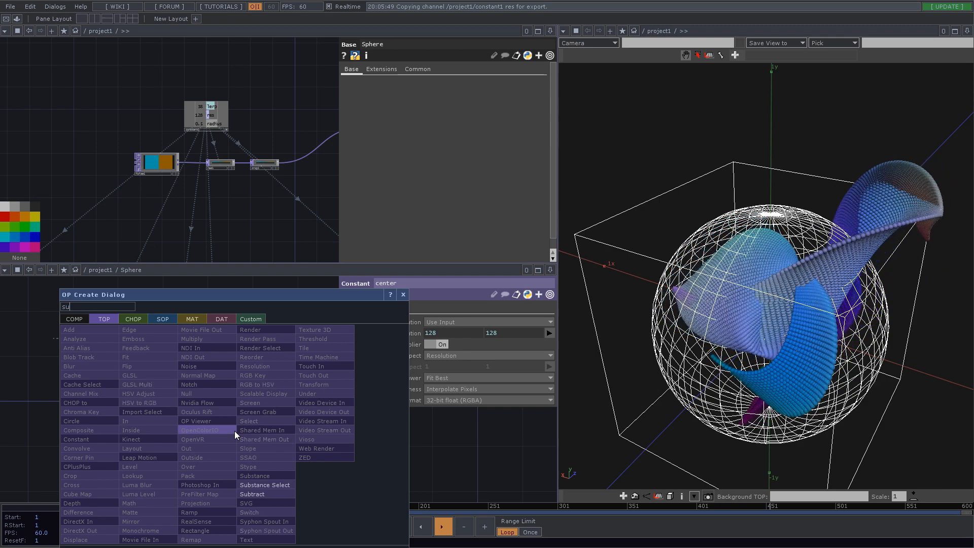
click(264, 493)
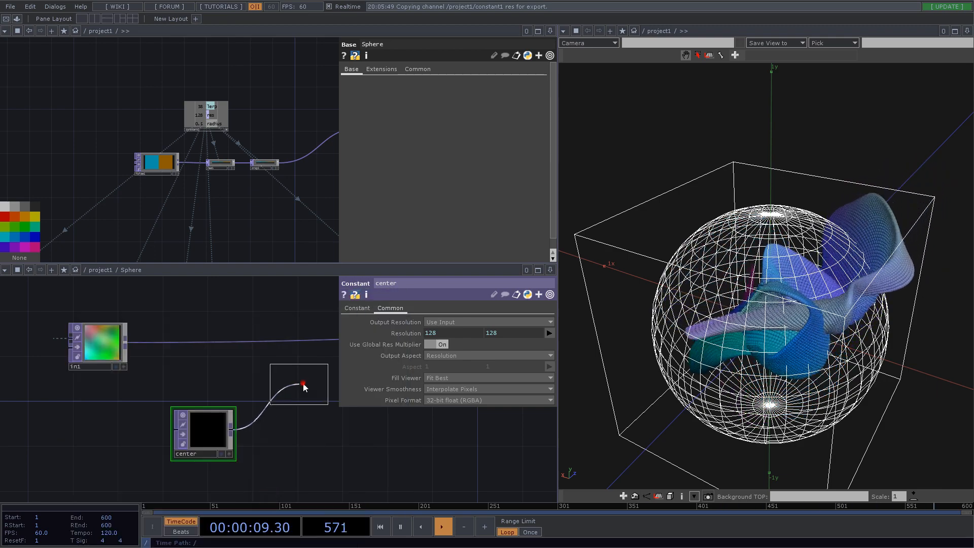
click(303, 378)
drag(270, 389, 272, 388)
drag(289, 424, 152, 424)
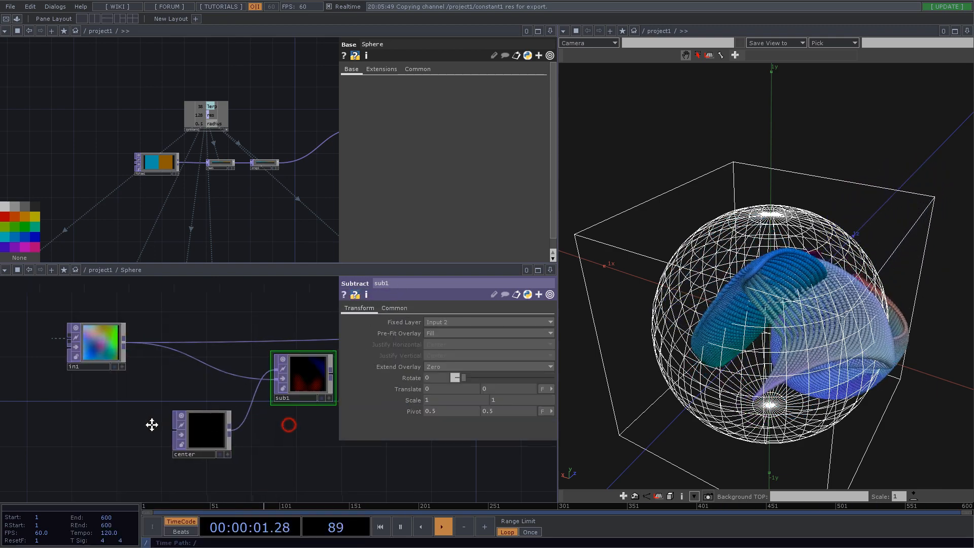
Add a Math TOP connected to the output of sub1.
drag(173, 377, 185, 399)
right_click(205, 398)
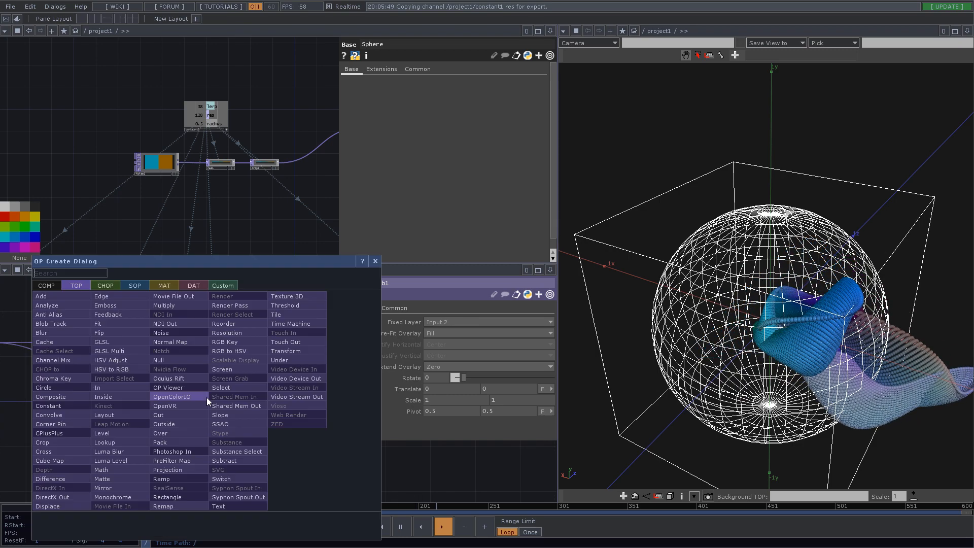
text(math)
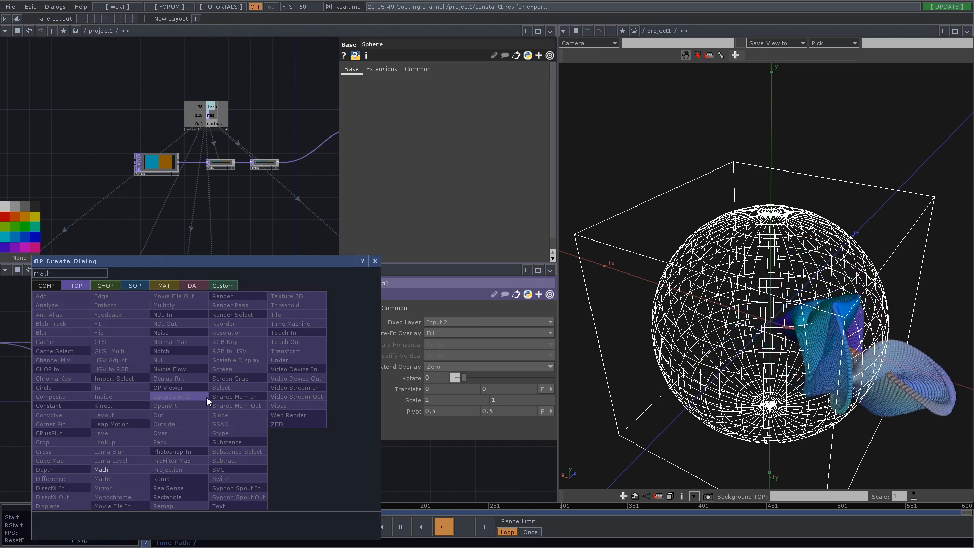
click(108, 470)
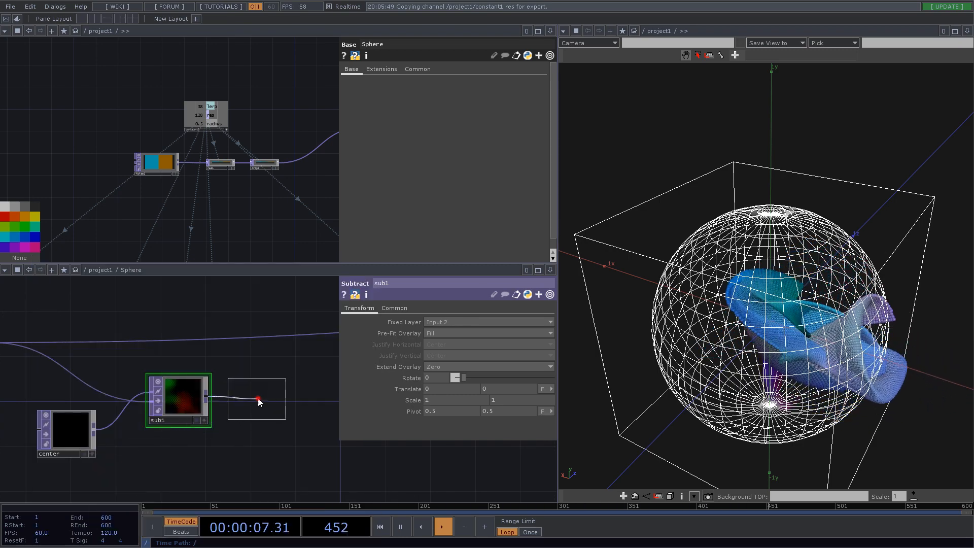
click(257, 401)
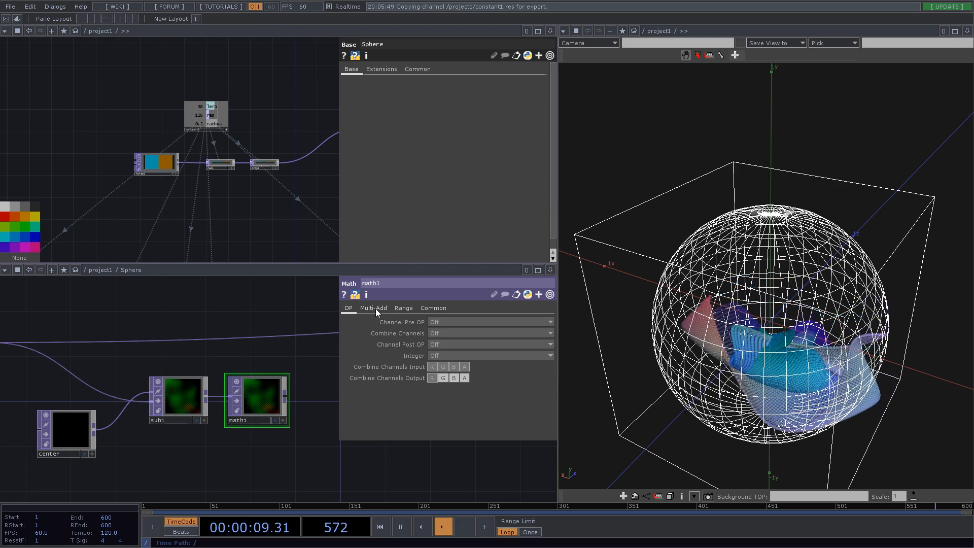
Set math1's Channel Pre OP to Square, Combine Channels to Add and Channel Post OP to Root.
click(439, 322)
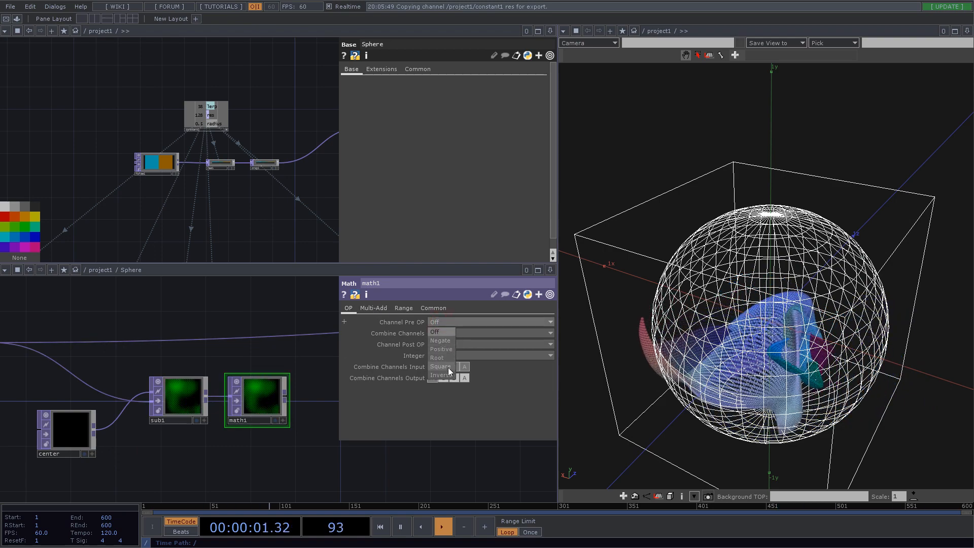
click(449, 367)
click(445, 333)
click(440, 352)
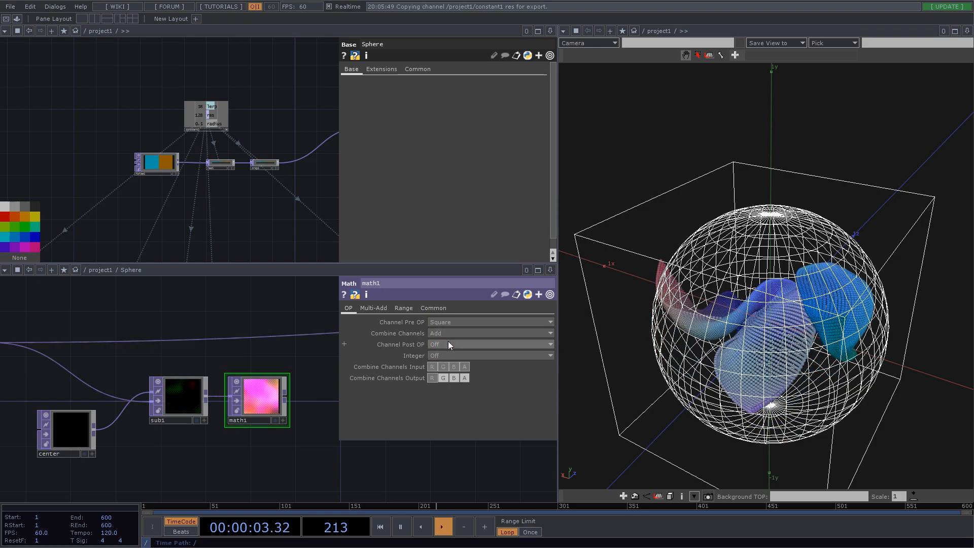
click(448, 344)
click(446, 379)
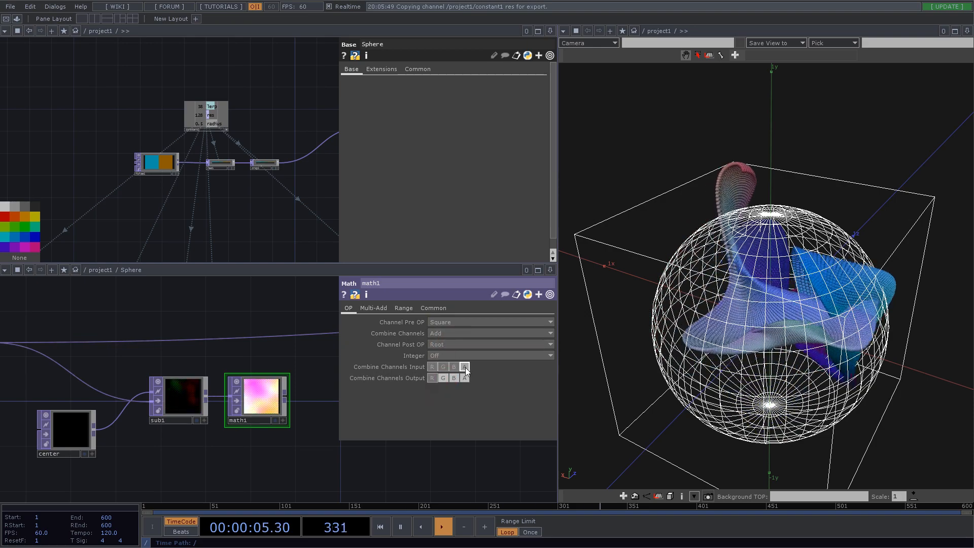
Exclude alpha from math1's combined input channels and set its pixel format to 32-bit float (Mono).
click(465, 367)
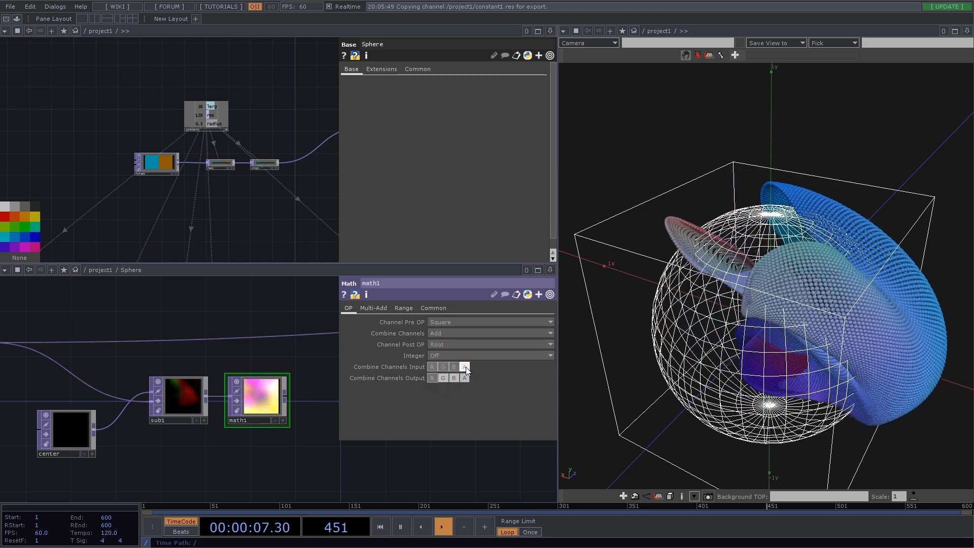
click(425, 308)
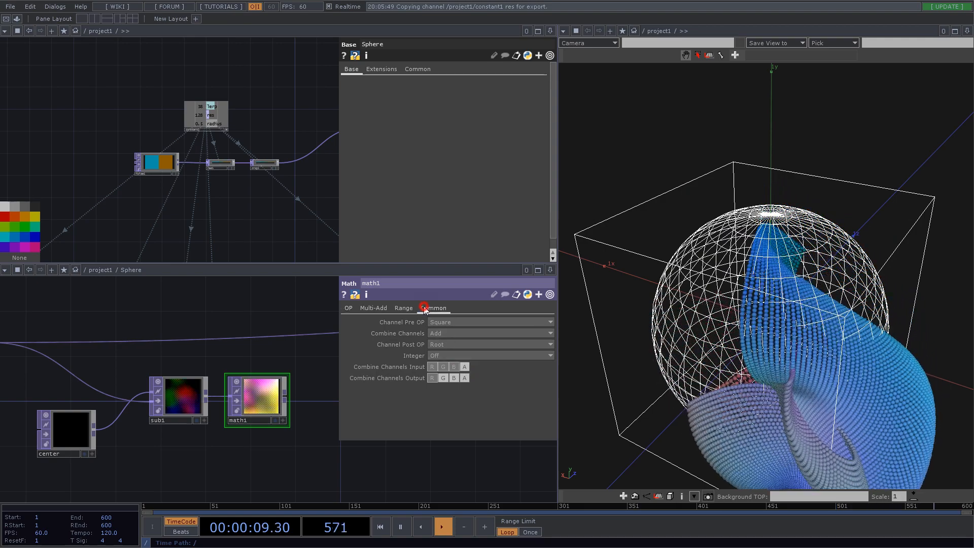
click(457, 434)
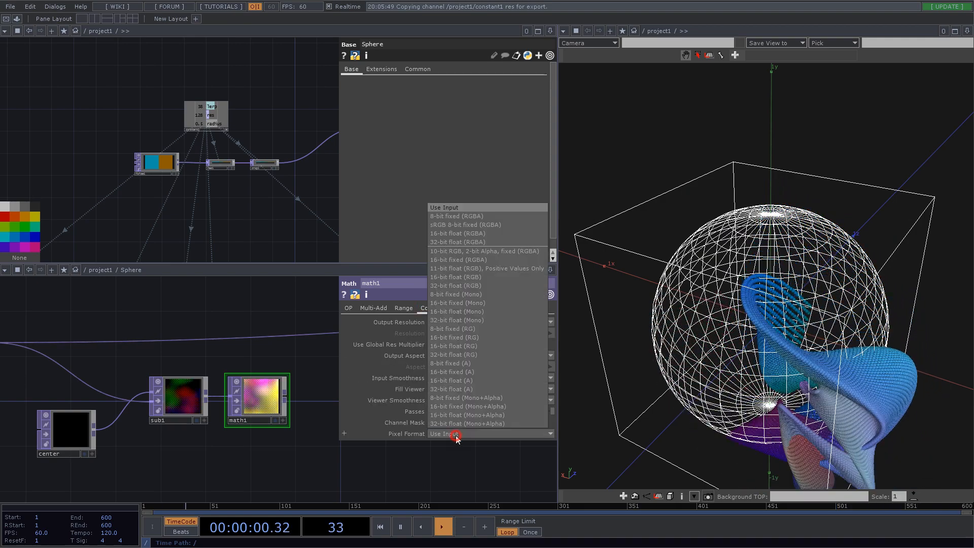
click(473, 320)
Duplicate the center Constant TOP, place the copy below math1 and rename it radius.
scroll(206, 411, down, 5)
scroll(206, 411, up, 5)
drag(290, 391, 268, 396)
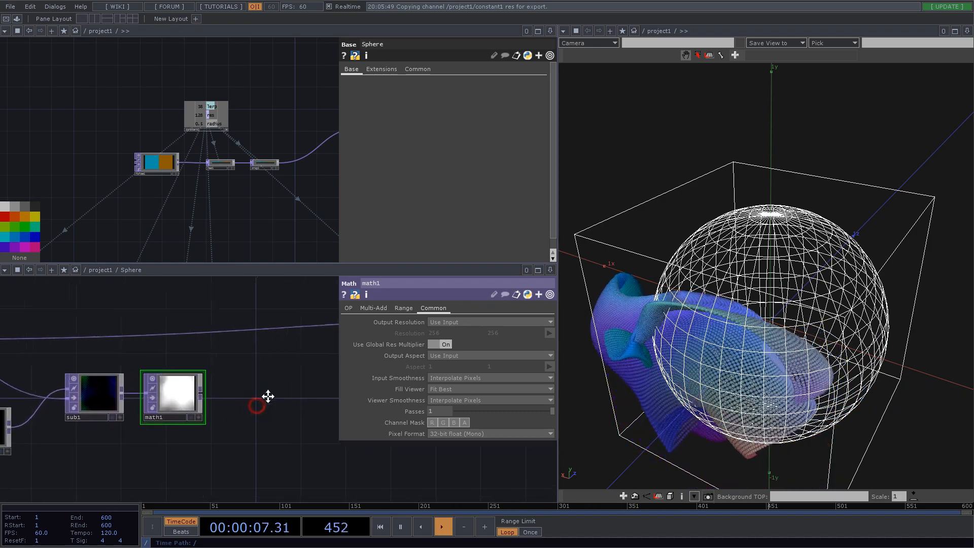
scroll(268, 396, down, 4)
scroll(216, 450, up, 4)
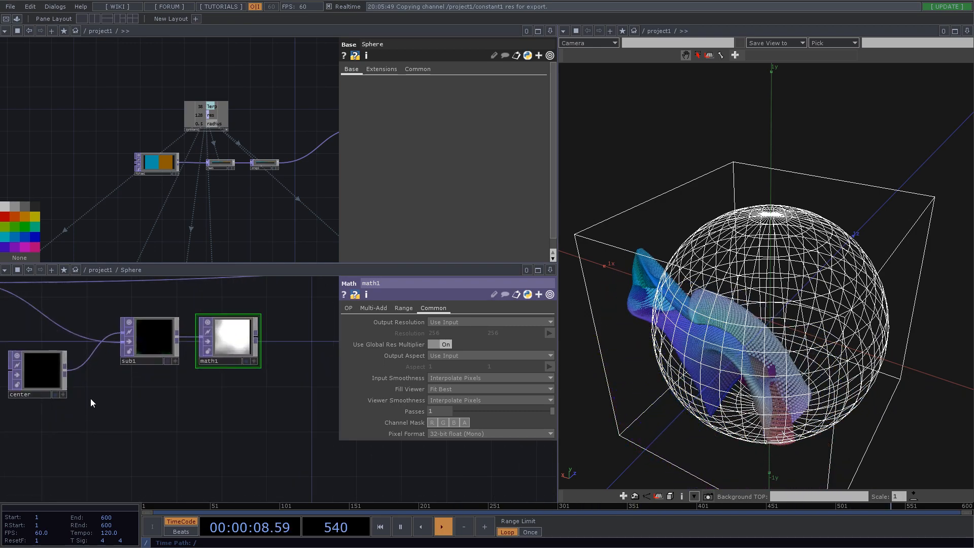
click(50, 378)
key(ctrl+c)
key(ctrl+v)
drag(39, 433, 226, 430)
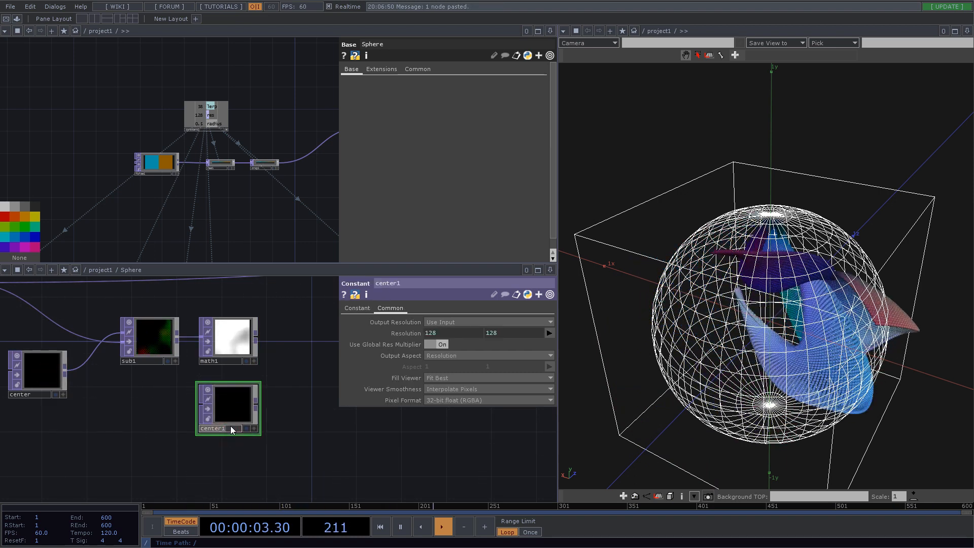
double_click(230, 428)
text(radius)
key(Return)
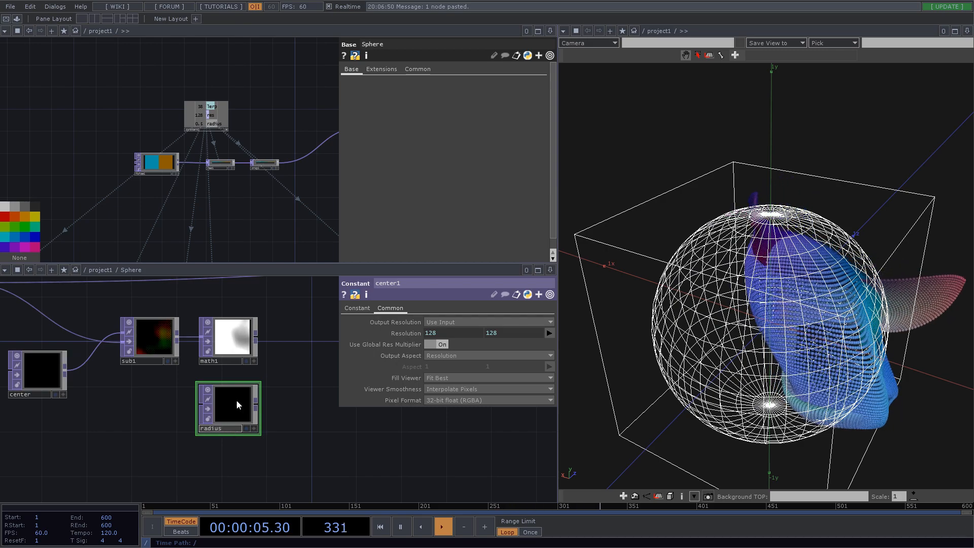
drag(237, 405, 225, 405)
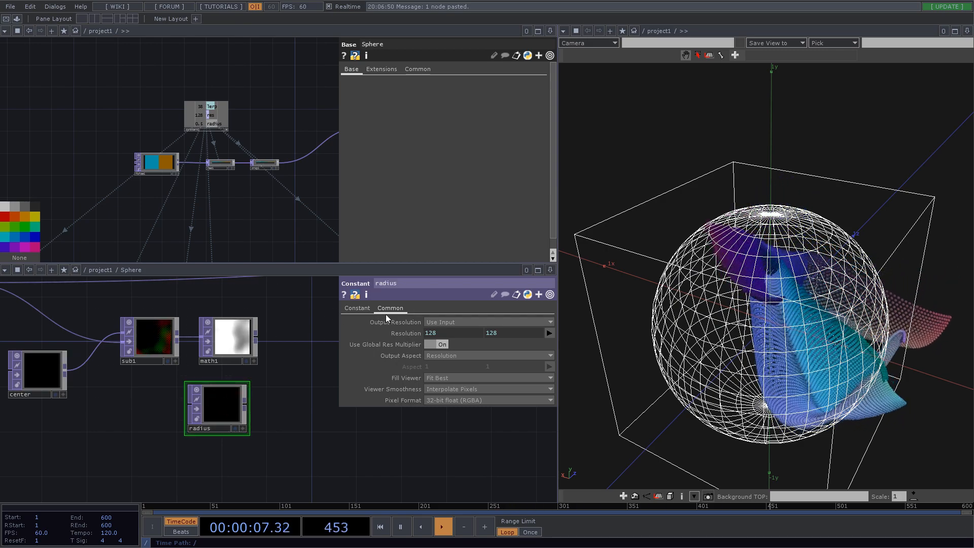
Set the radius TOP's pixel format to 32-bit float (Mono) and link its first colour value to the project-level constant1 radius channel.
click(453, 401)
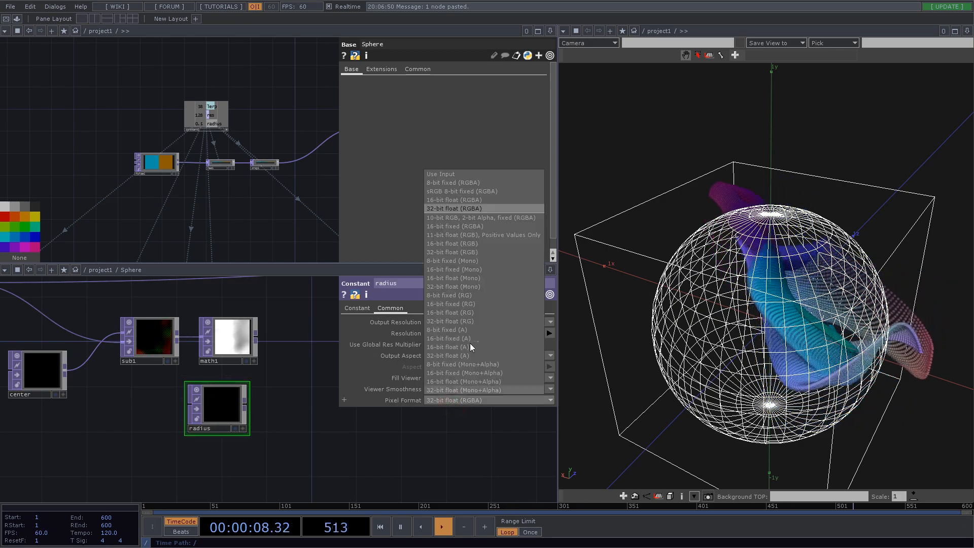
click(473, 287)
click(356, 308)
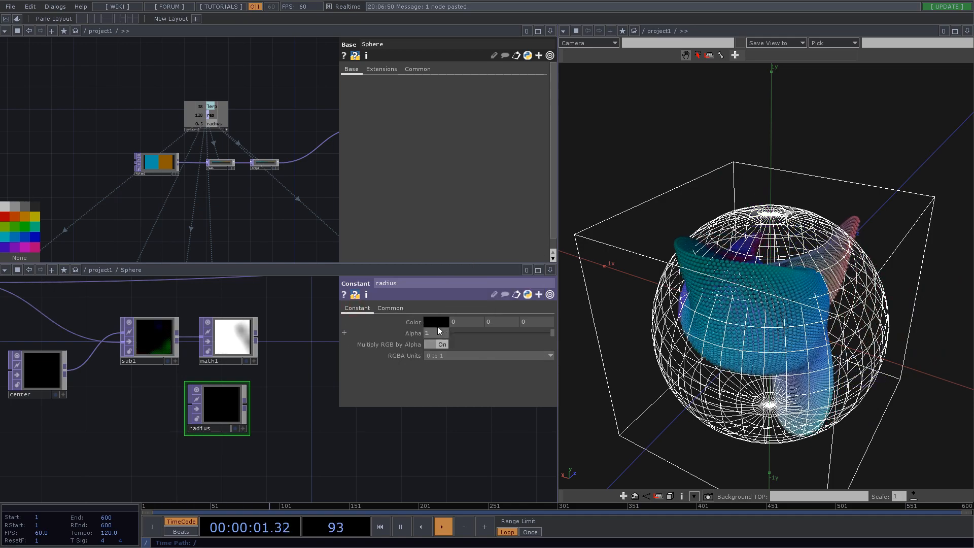
drag(217, 121, 460, 320)
click(463, 320)
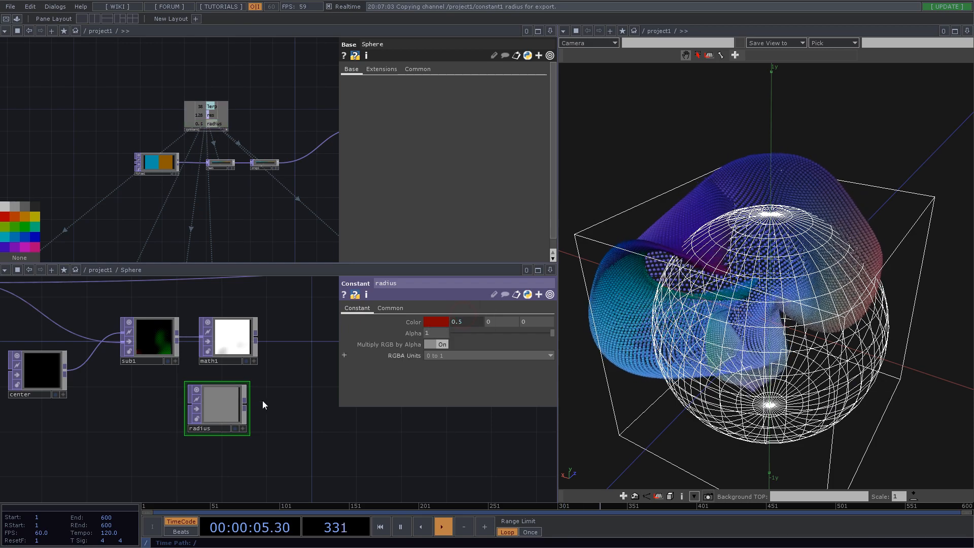
Move radius slightly lower and add a Composite TOP that takes both radius and math1 as inputs.
drag(218, 410, 219, 426)
drag(291, 402, 245, 409)
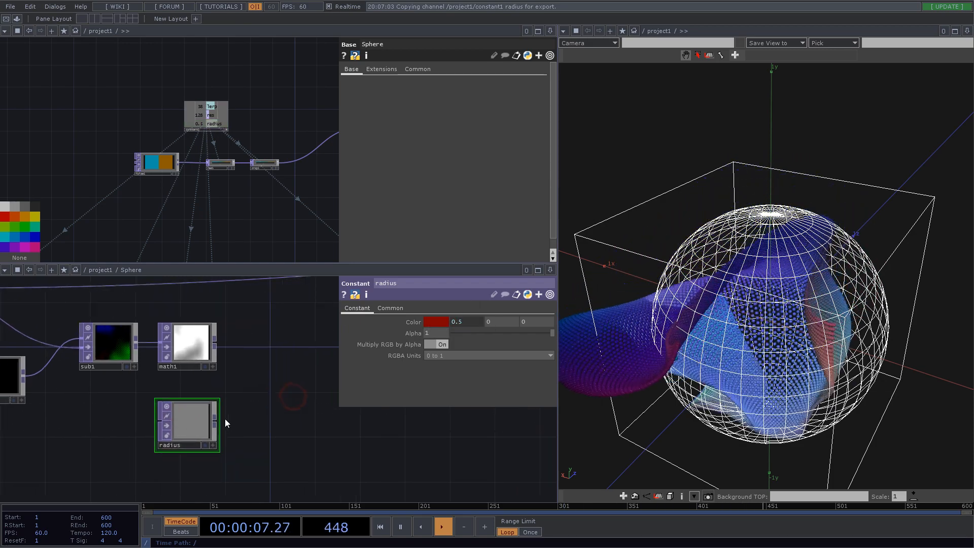
right_click(214, 422)
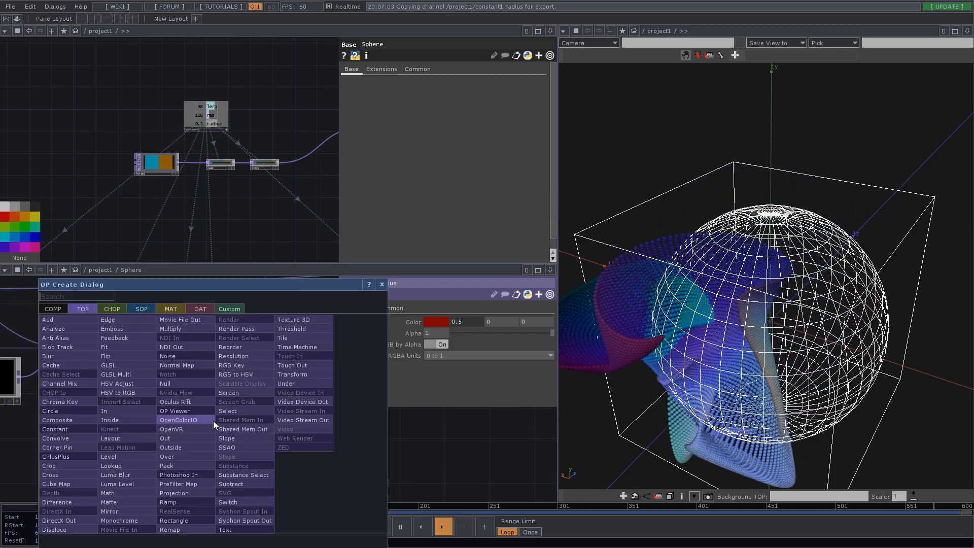
text(d)
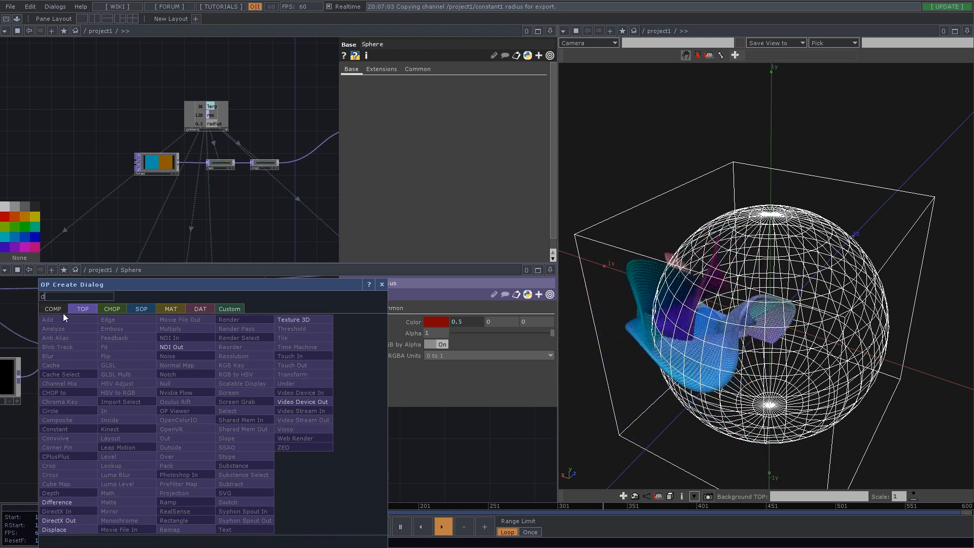
key(BackSpace)
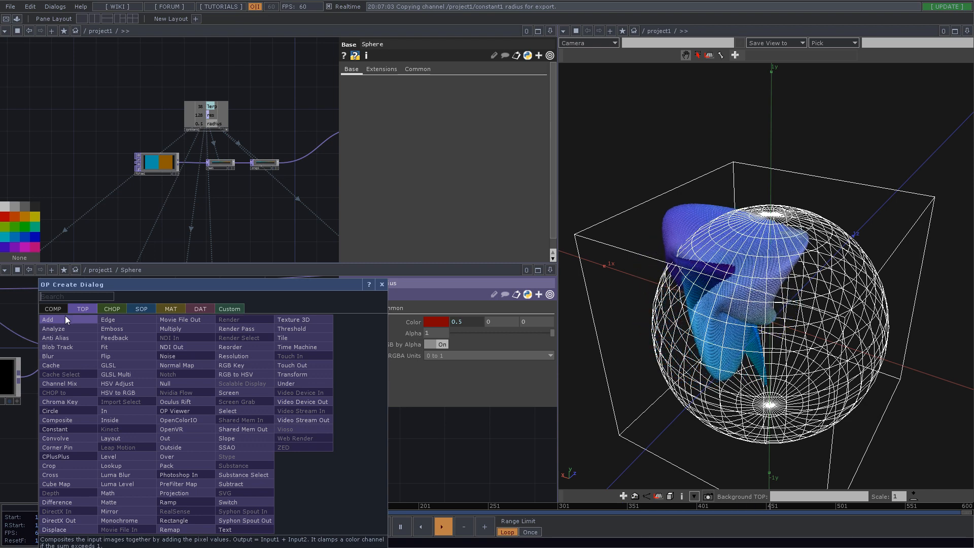
text(c)
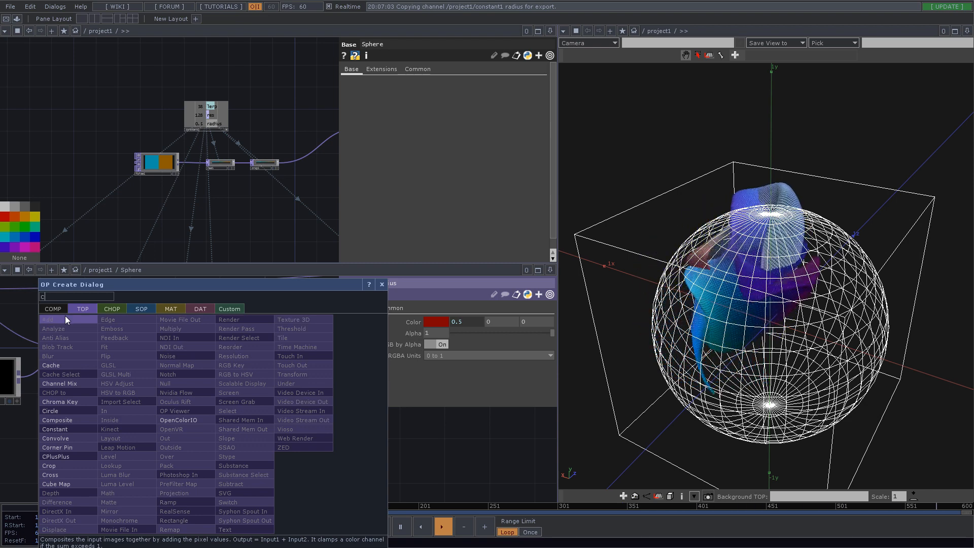
click(68, 413)
click(282, 391)
drag(210, 345, 256, 377)
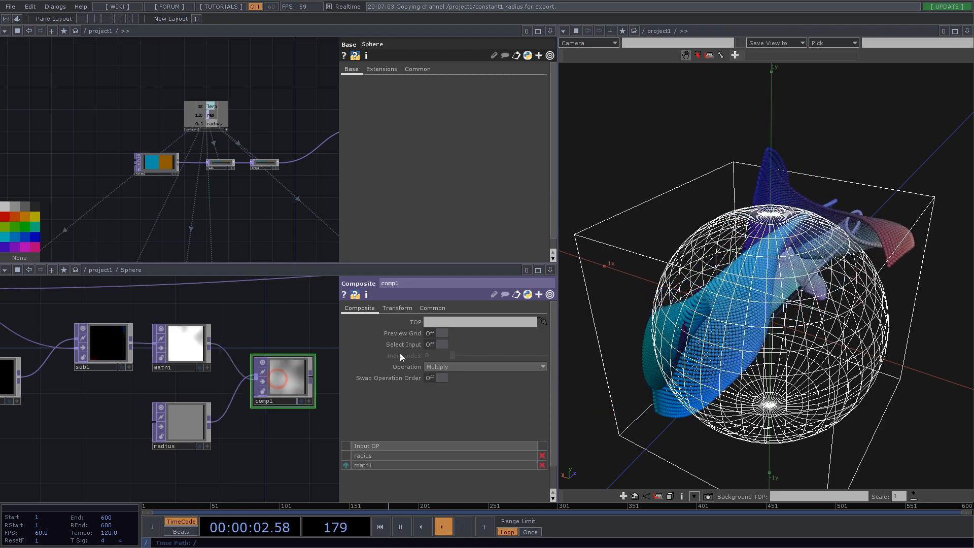
Set comp1's operation to Divide.
click(445, 366)
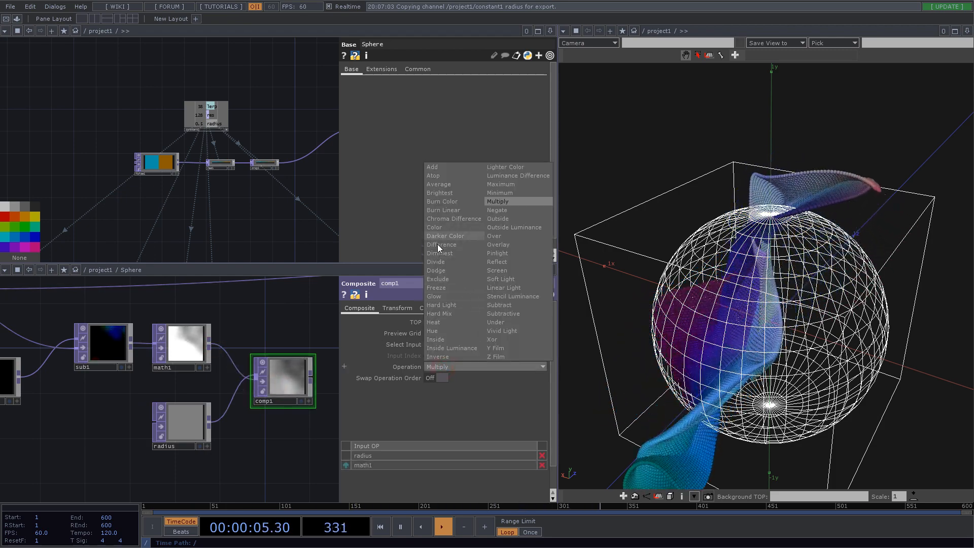
click(435, 262)
drag(273, 323, 258, 345)
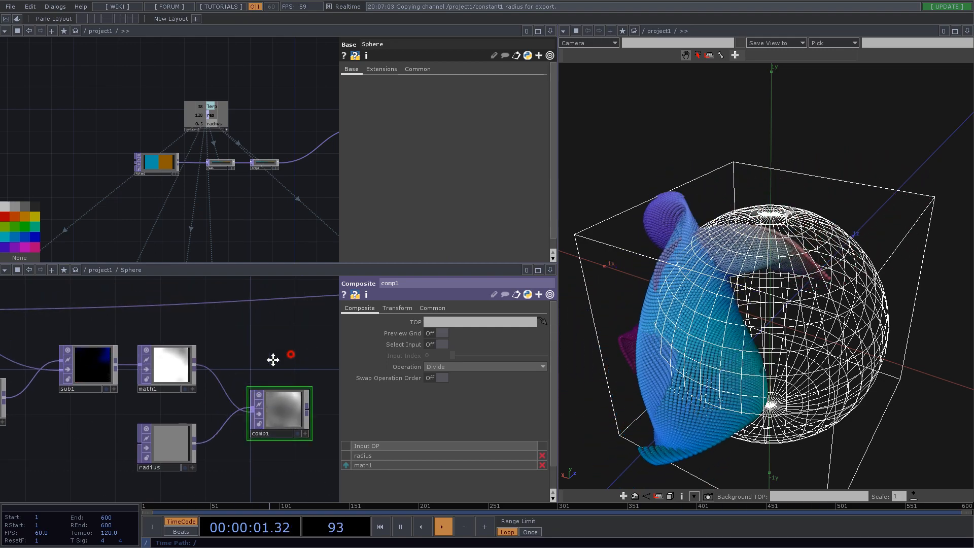
drag(285, 357, 200, 378)
scroll(199, 379, down, 3)
scroll(194, 406, up, 3)
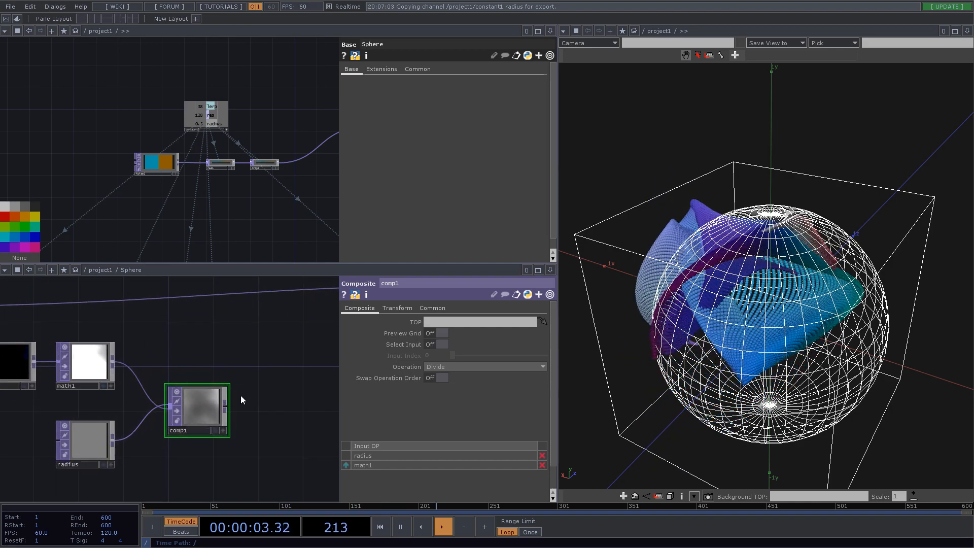
Add a Multiply TOP after comp1, feed the incoming position TOP into it as well, and route its result to the output.
drag(211, 343, 254, 367)
scroll(254, 367, down, 5)
drag(45, 352, 41, 328)
drag(264, 377, 192, 388)
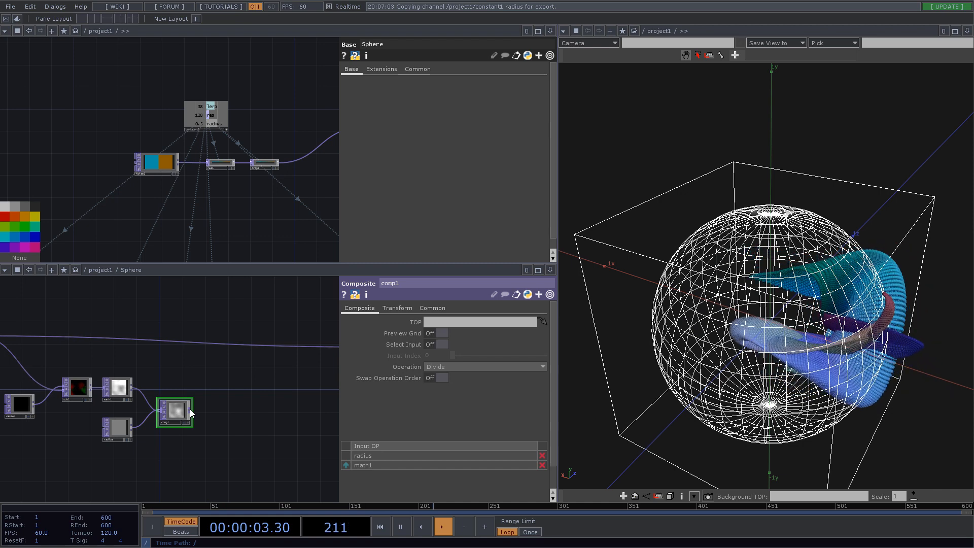
right_click(190, 409)
text(mul)
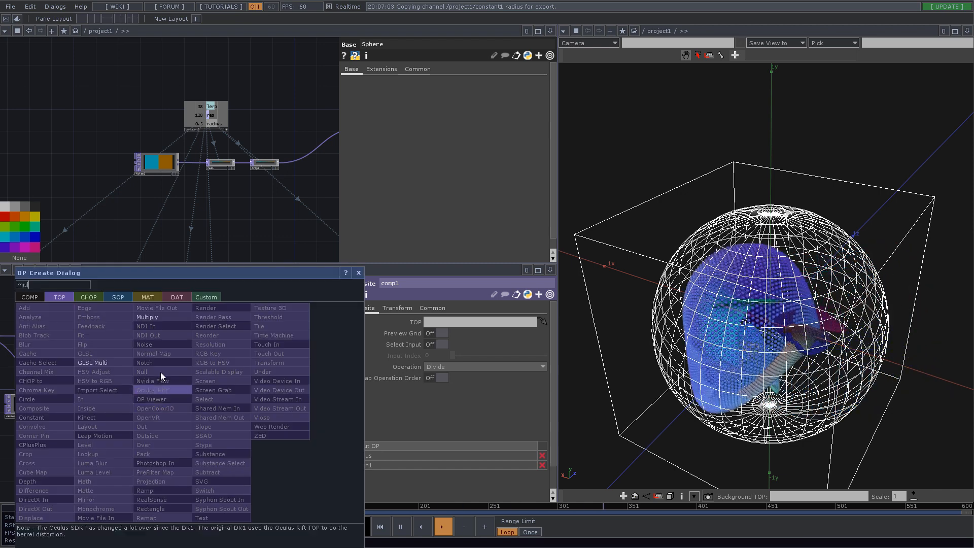
click(155, 318)
click(264, 373)
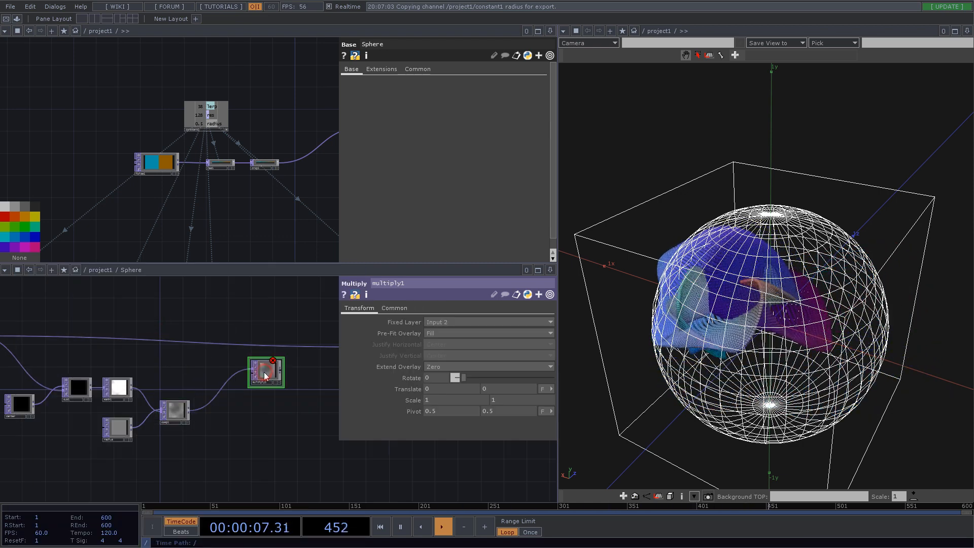
drag(60, 346, 250, 381)
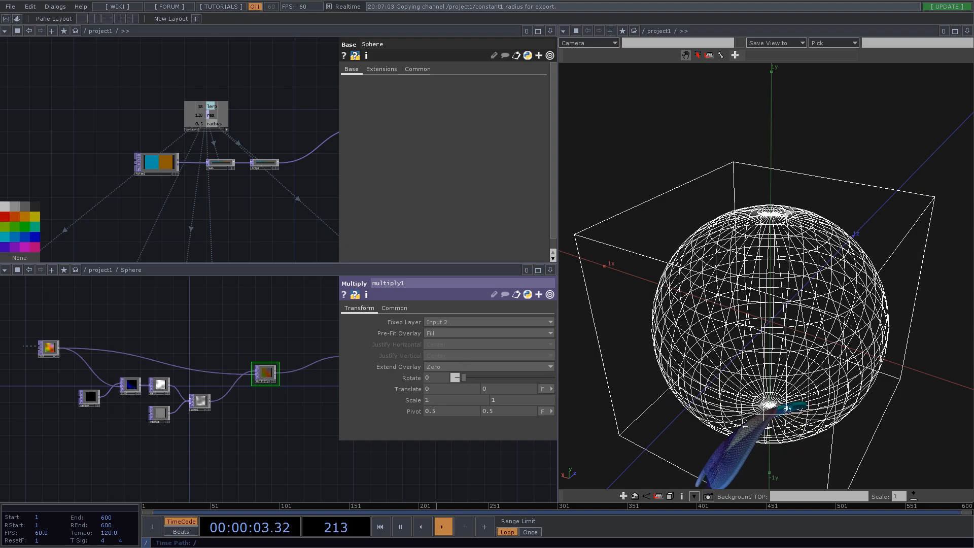
Examine where the instanced points lie relative to the wireframe sphere and review the project-level network.
scroll(768, 413, down, 5)
drag(769, 413, 756, 350)
scroll(782, 346, up, 5)
drag(862, 315, 919, 348)
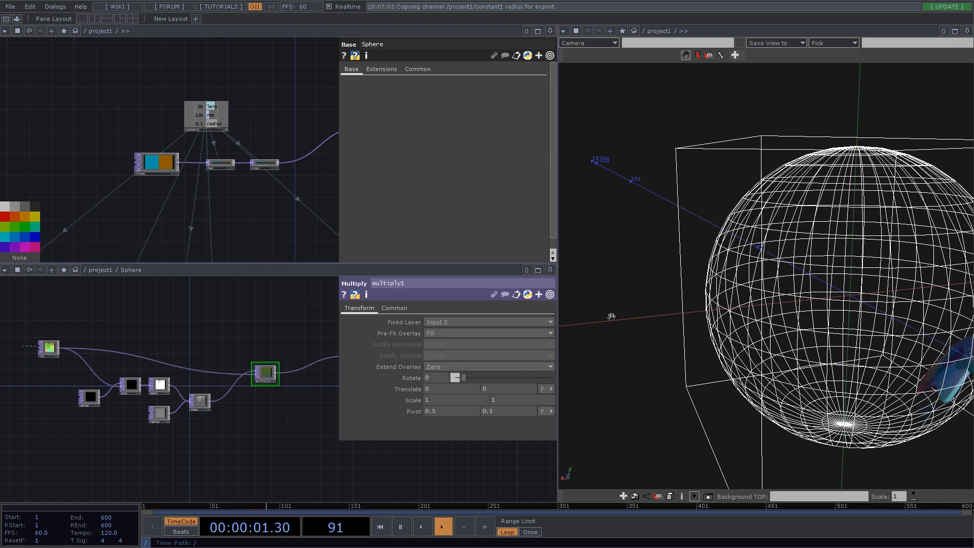
scroll(232, 189, down, 5)
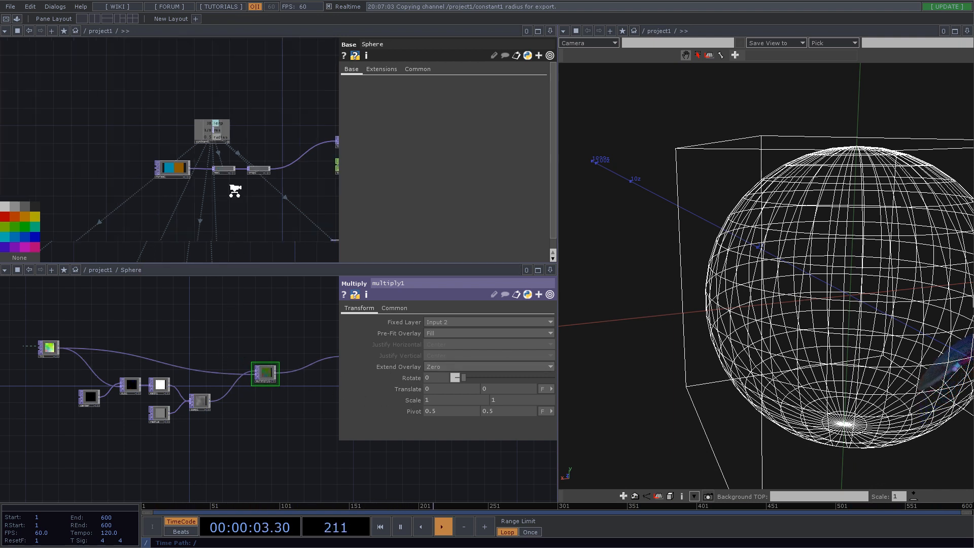
scroll(133, 188, up, 5)
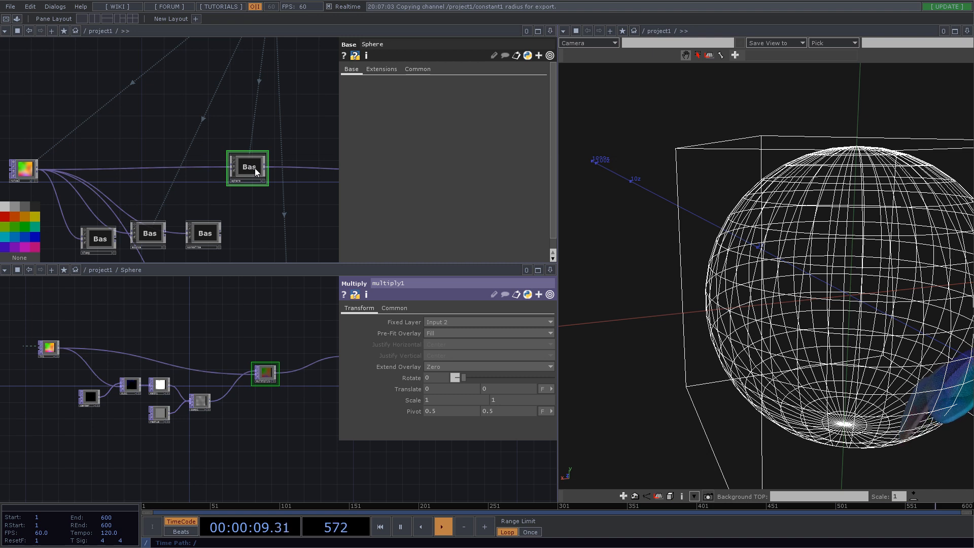
Set all three colour values of the center TOP to 0.5.
scroll(115, 393, up, 4)
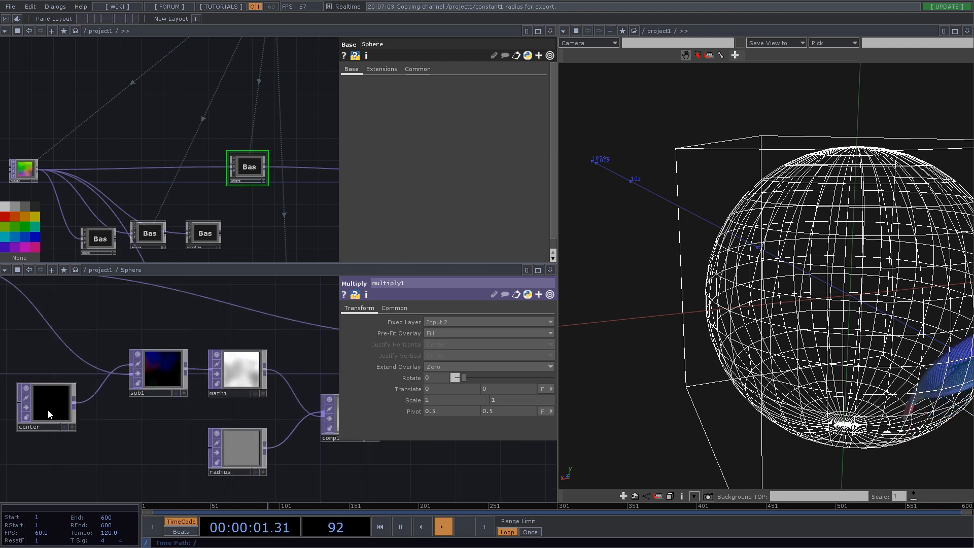
click(42, 414)
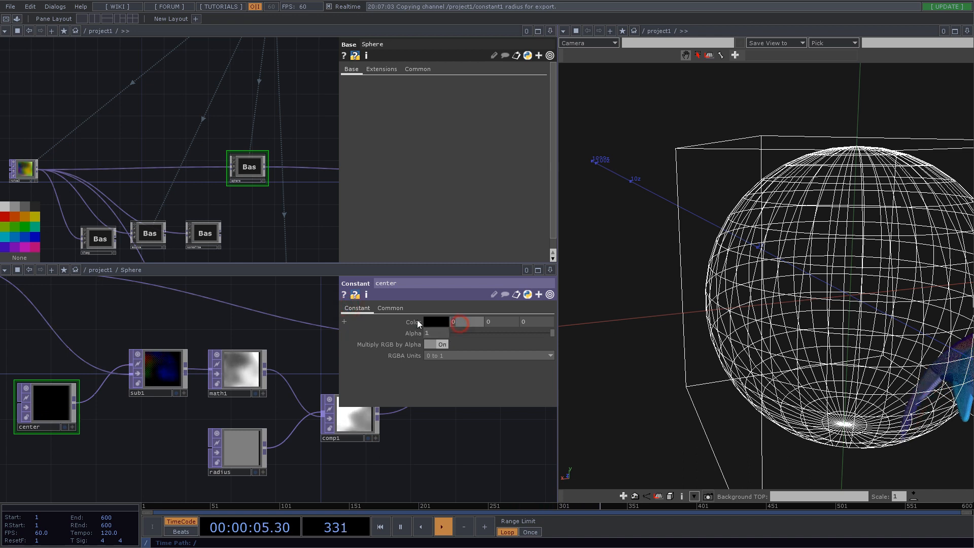
text(0.5)
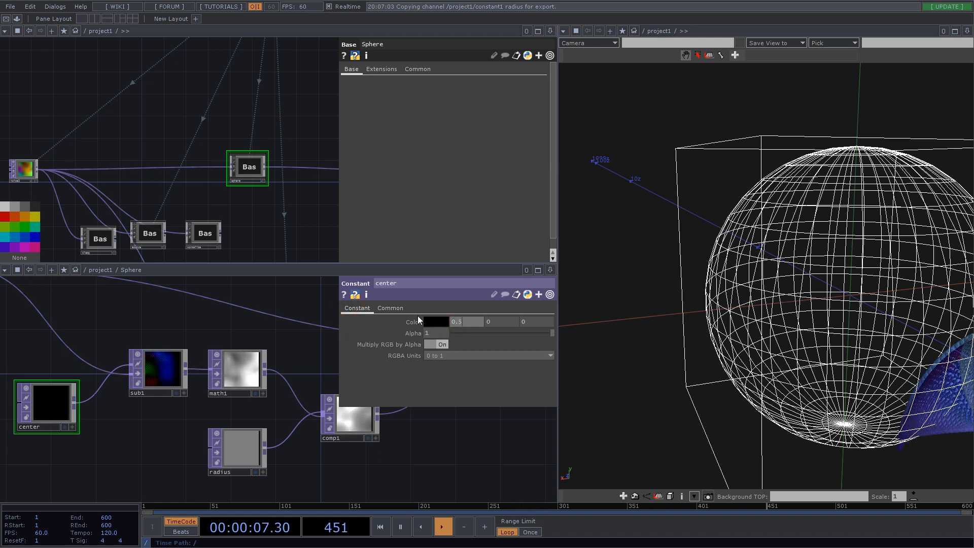
text(`0.5)
key(BackSpace)
key(BackSpace)
key(BackSpace)
key(BackSpace)
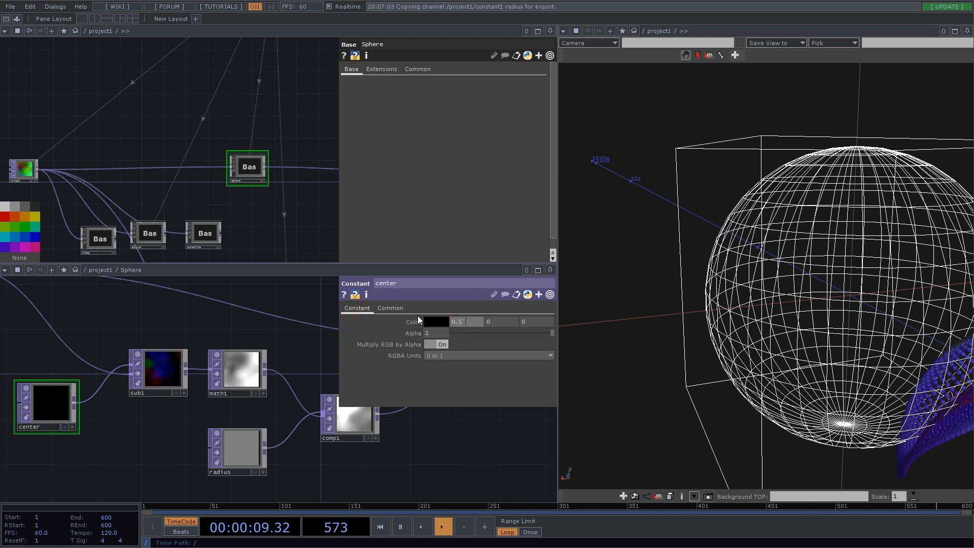
key(Tab)
text(0.5)
key(Tab)
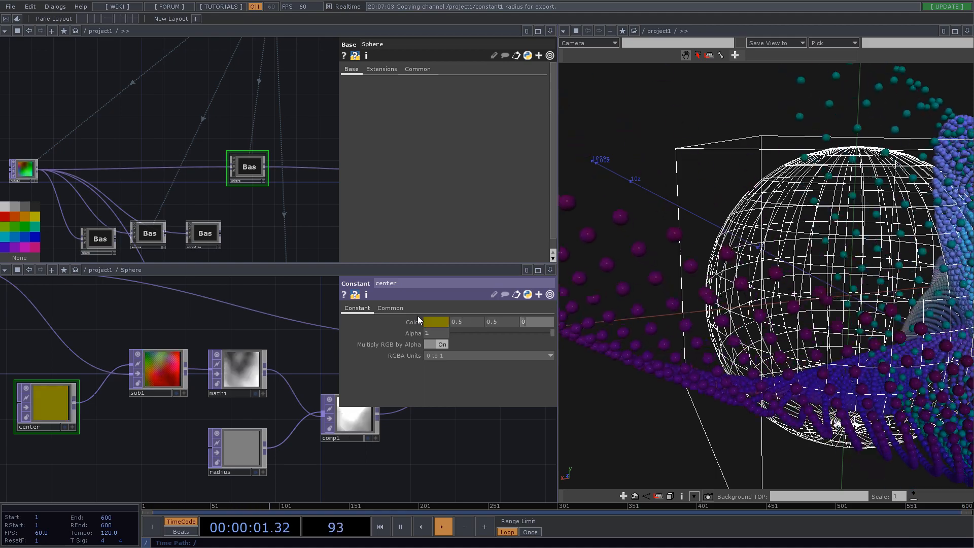
text(0.5)
key(Return)
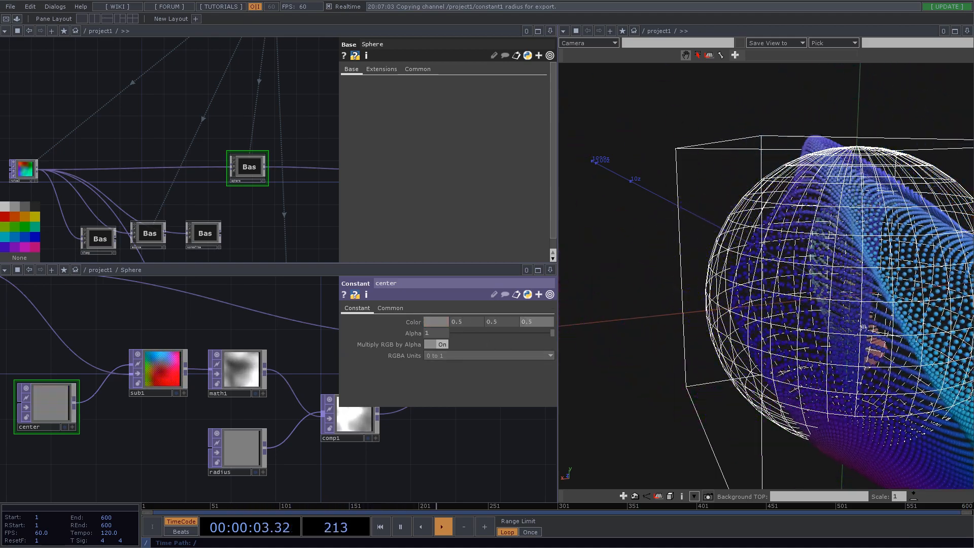
Compare the instanced points with the wireframe sphere and check the settings of the center and radius TOPs and their connections.
scroll(766, 277, down, 5)
drag(759, 344, 906, 318)
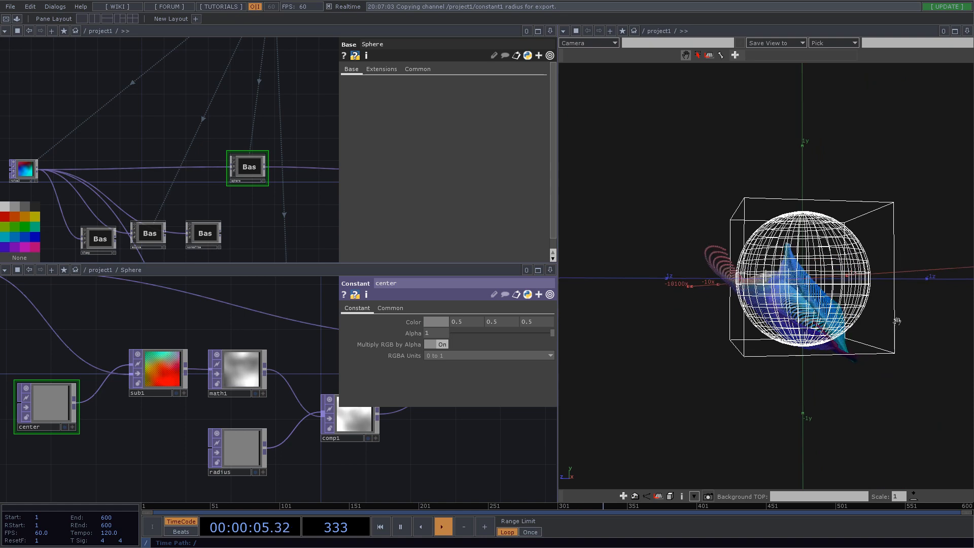
click(245, 453)
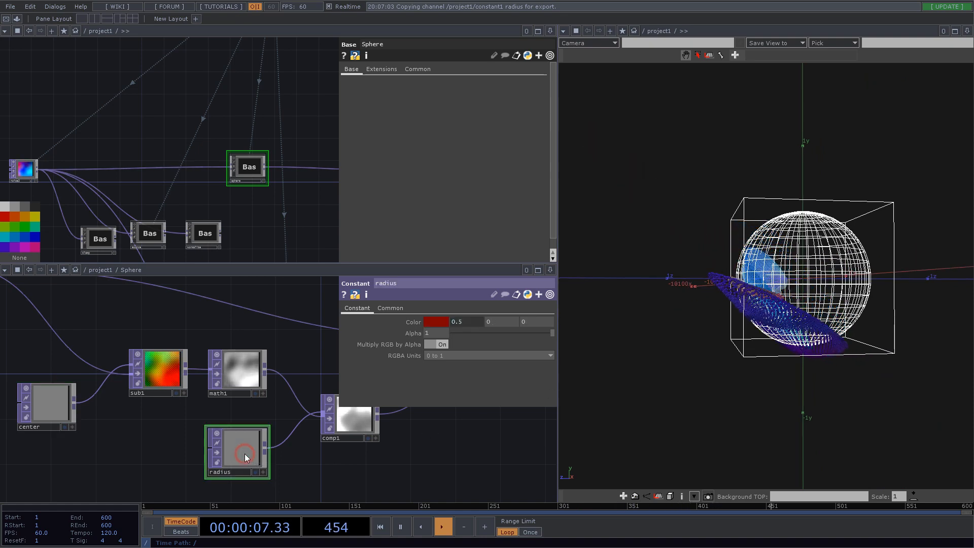
click(57, 400)
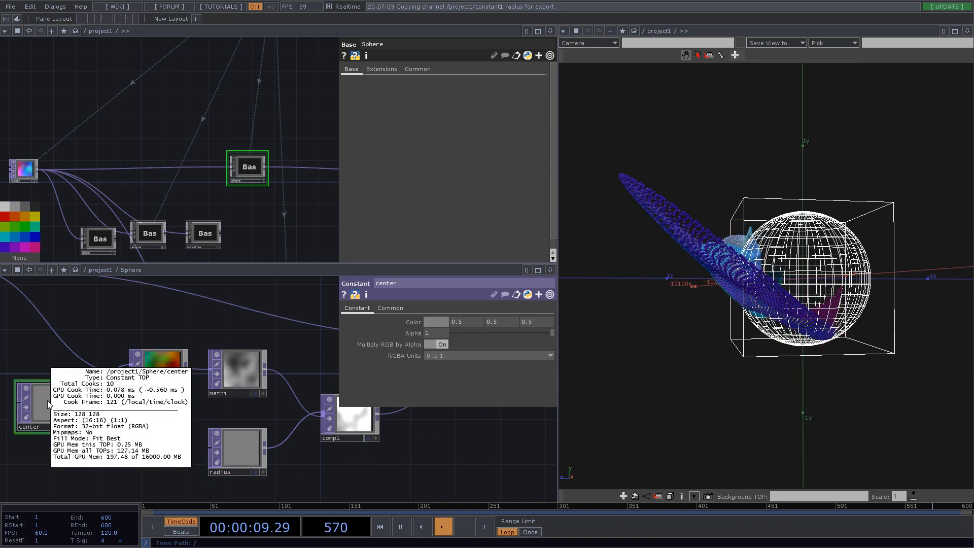
middle_click(54, 403)
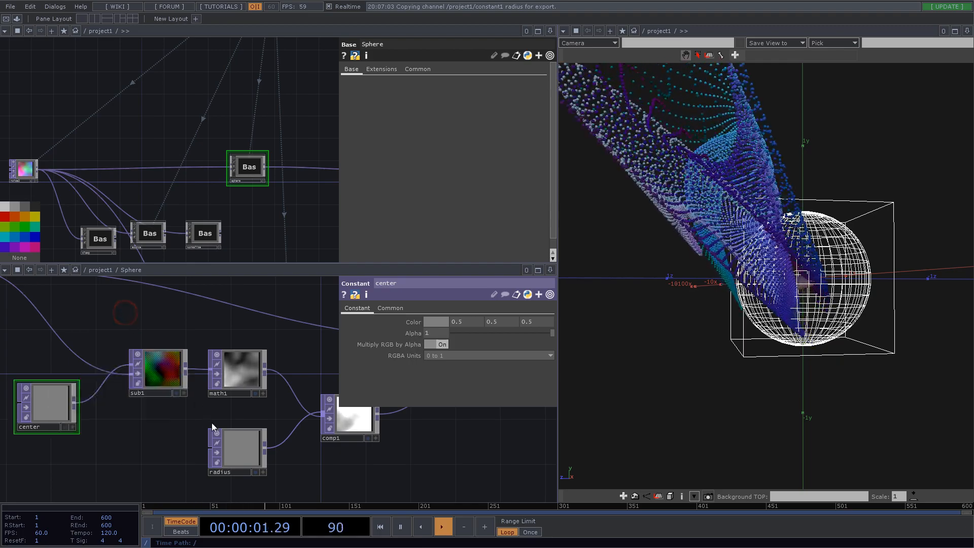
click(255, 440)
scroll(427, 455, down, 6)
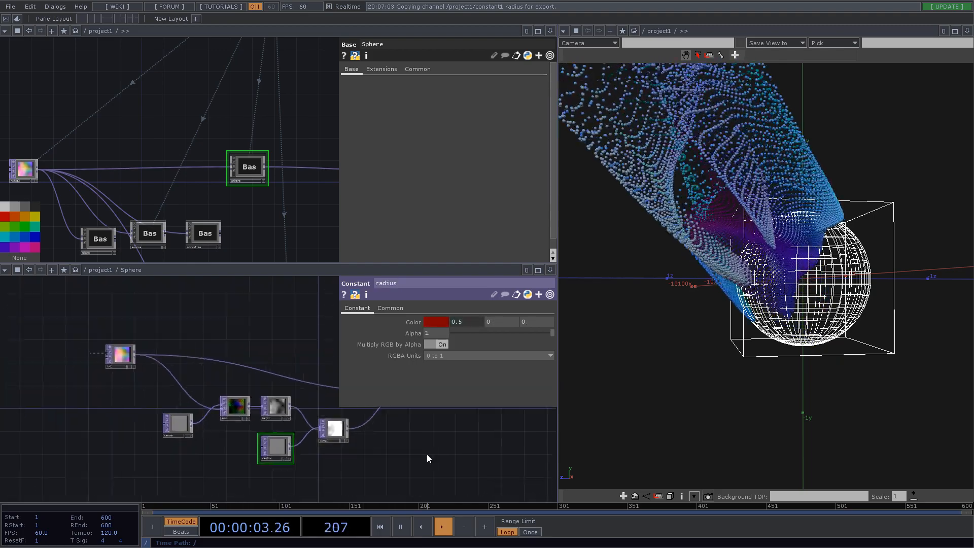
scroll(287, 429, up, 5)
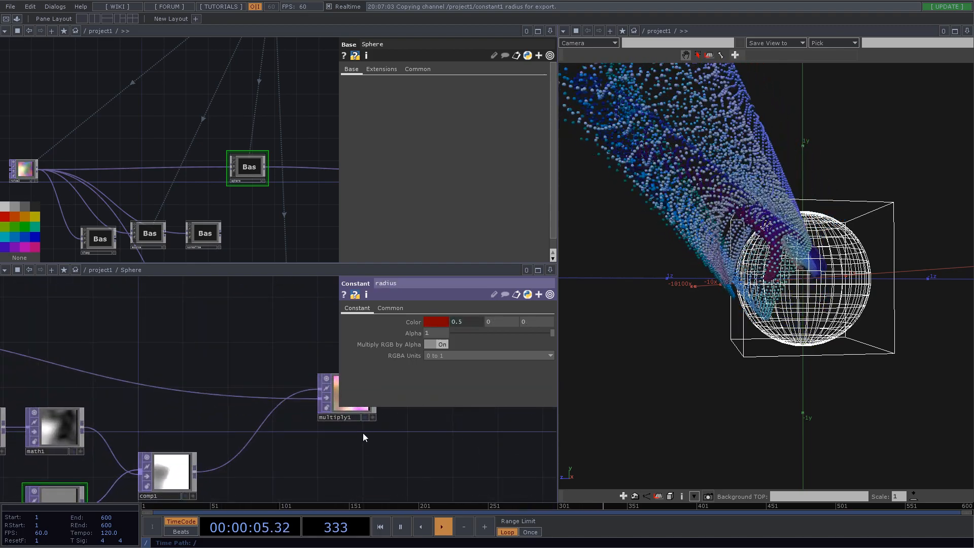
scroll(731, 335, down, 3)
drag(731, 335, 833, 349)
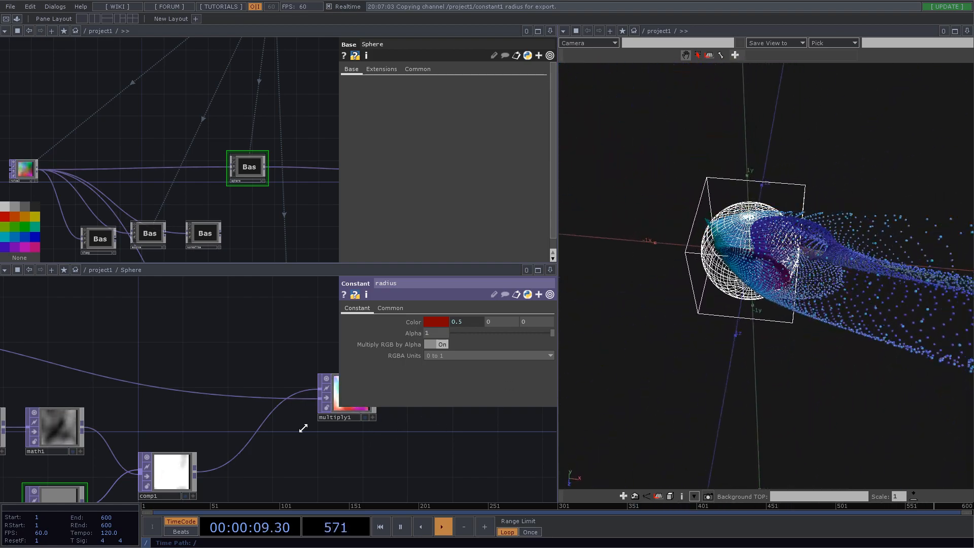
Connect the project-level Sphere base directly to the TOP that follows math1 and move math1 out of the chain.
scroll(294, 431, down, 5)
scroll(163, 249, down, 3)
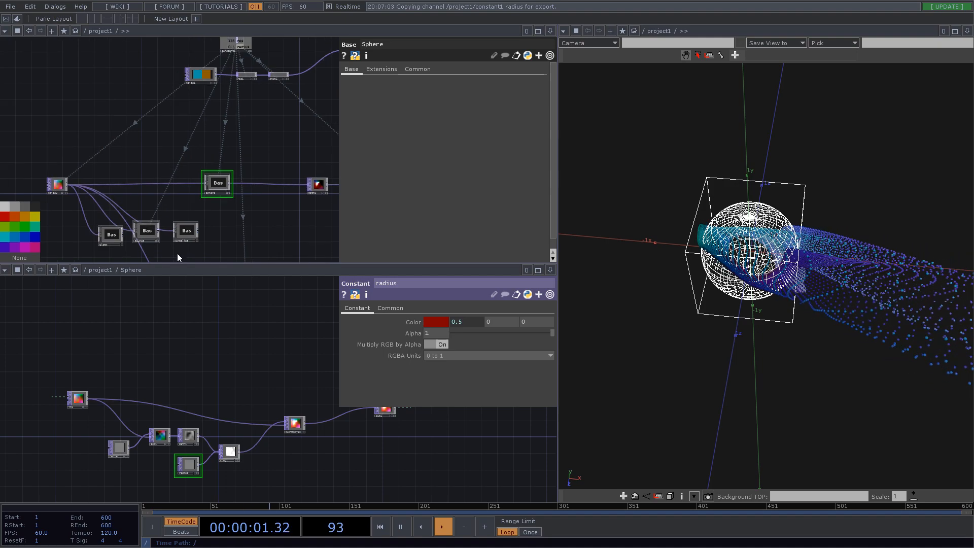
scroll(304, 177, up, 5)
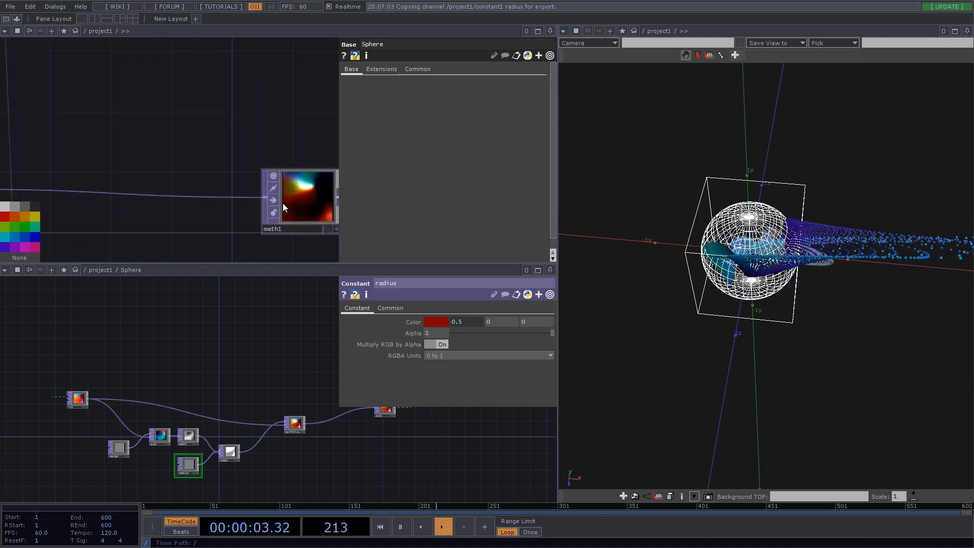
scroll(180, 202, down, 5)
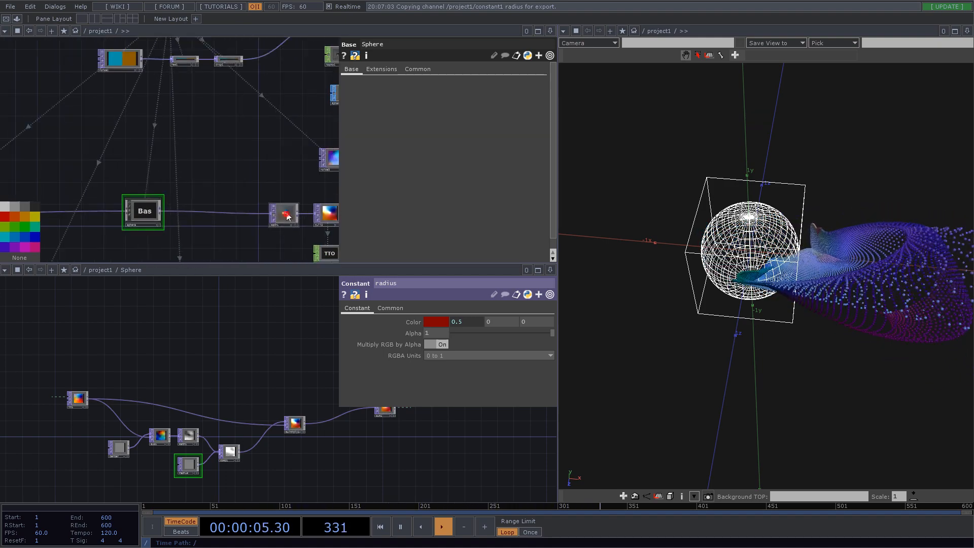
drag(162, 210, 294, 201)
click(262, 180)
Set all three colour values of the center TOP inside the Sphere base to 0.
click(118, 447)
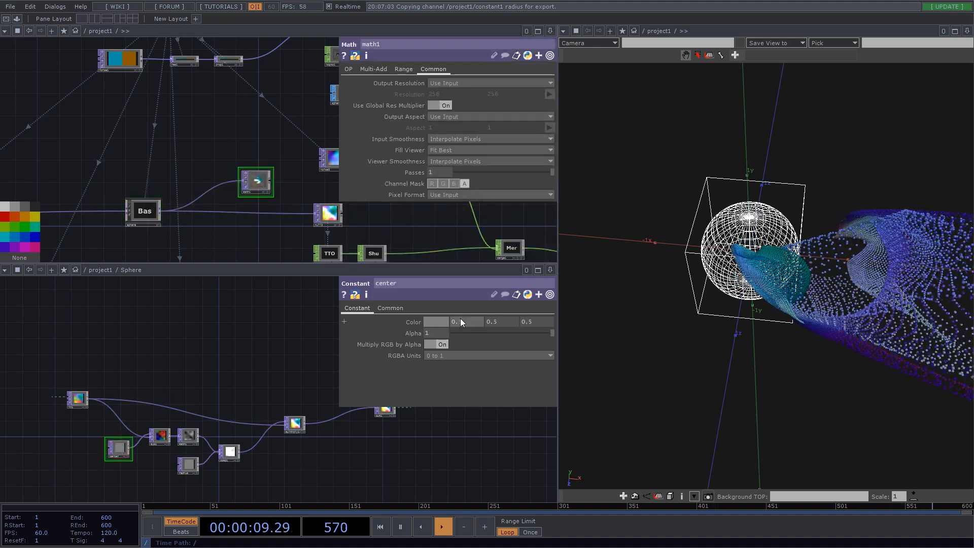
text(0)
key(Tab)
text(0)
key(Tab)
text(0)
key(Return)
middle_drag(751, 325, 944, 193)
drag(751, 249, 868, 203)
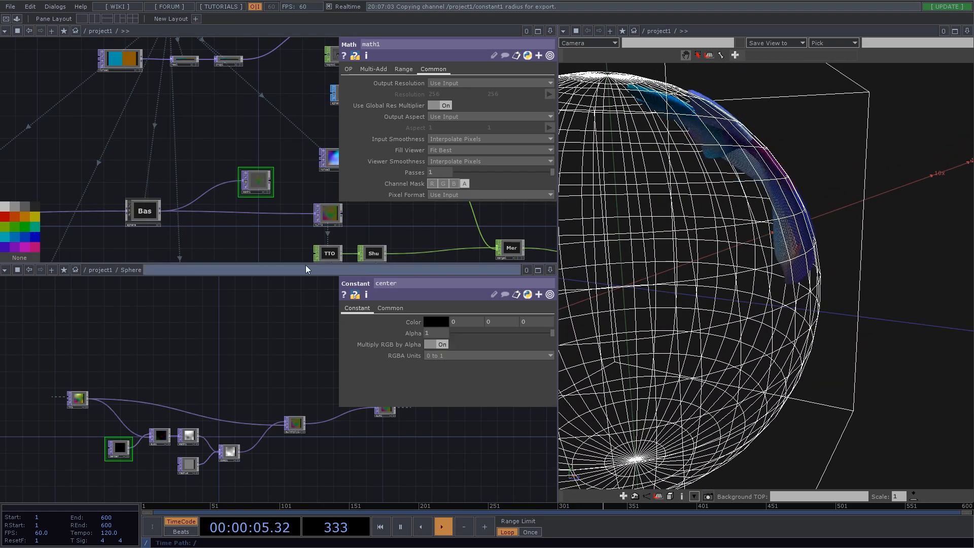
Move the project-level math1 above the Sphere base and disconnect the wire between them.
drag(260, 184, 216, 163)
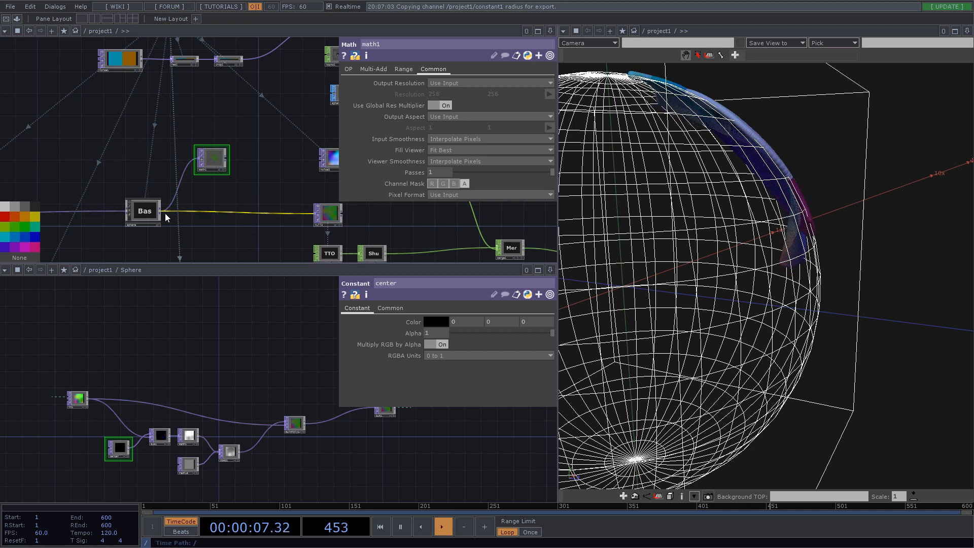
drag(212, 195, 303, 188)
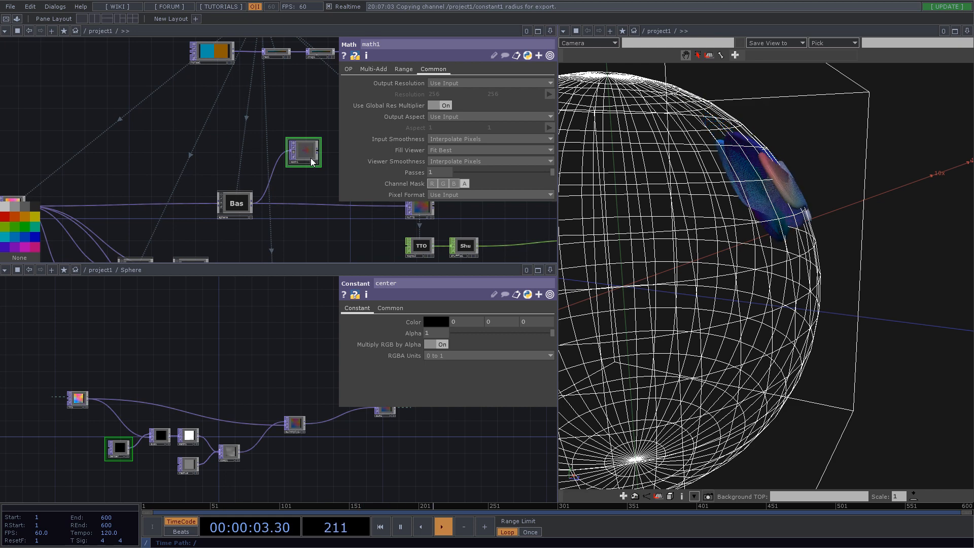
drag(303, 151, 257, 144)
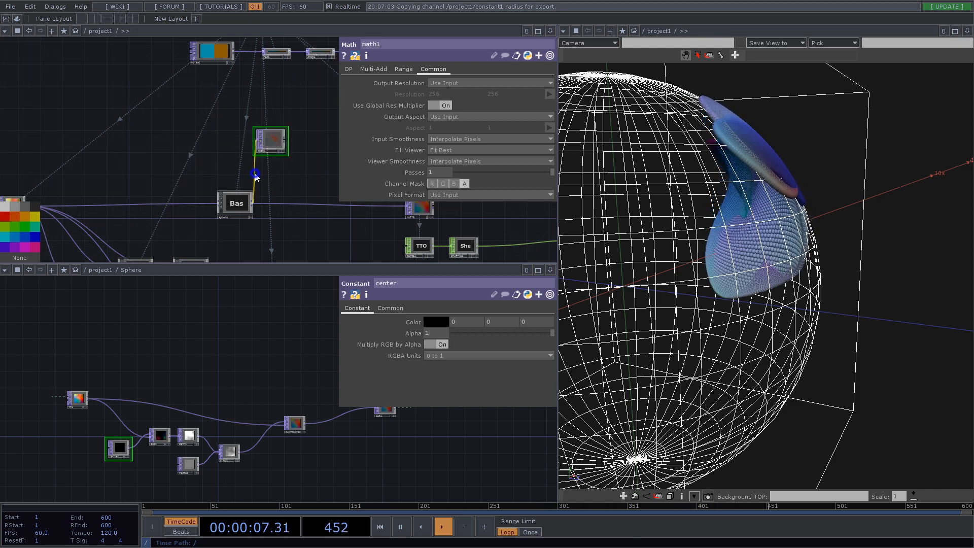
right_click(255, 175)
click(265, 202)
scroll(646, 272, down, 4)
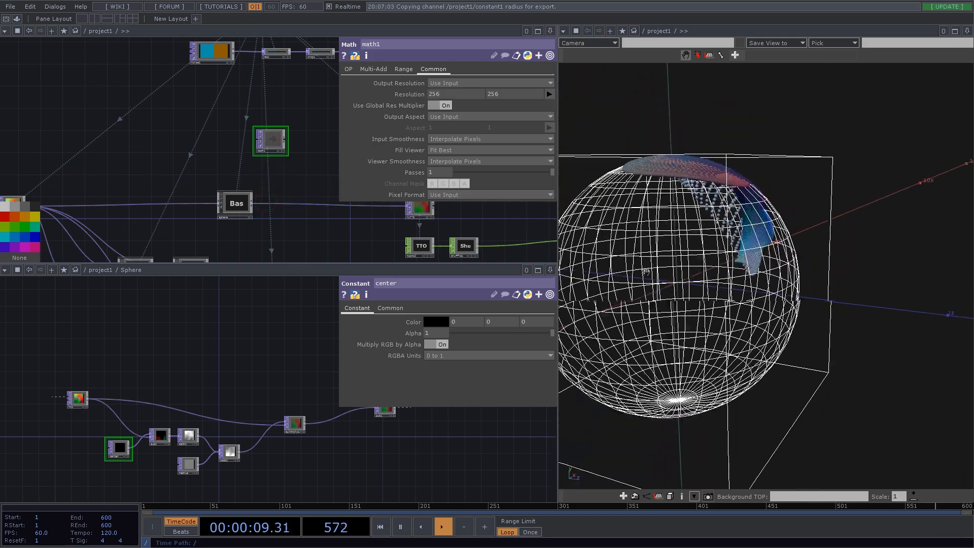
Examine how the points cover the sphere from different angles and check the noise2 TOP's parameters.
scroll(646, 272, down, 3)
drag(646, 272, 528, 431)
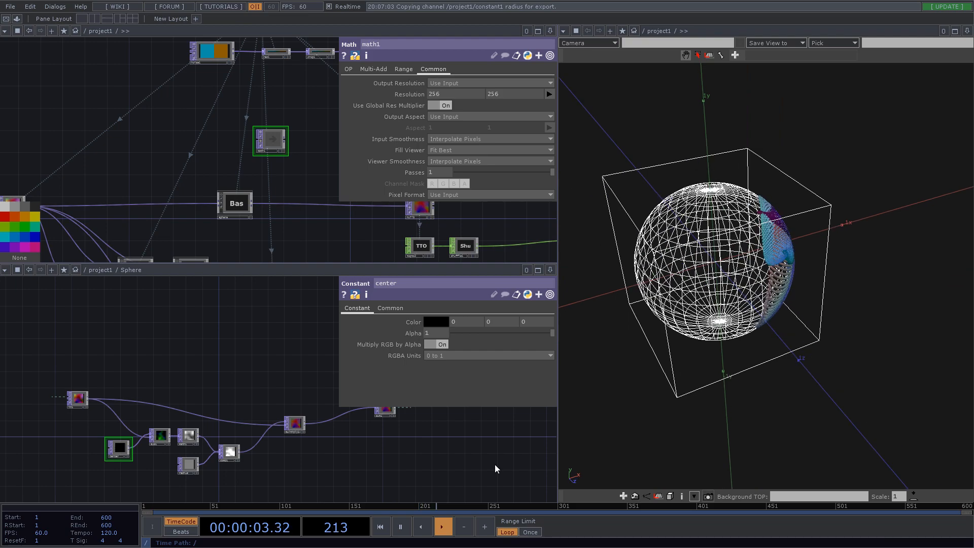
drag(758, 264, 745, 246)
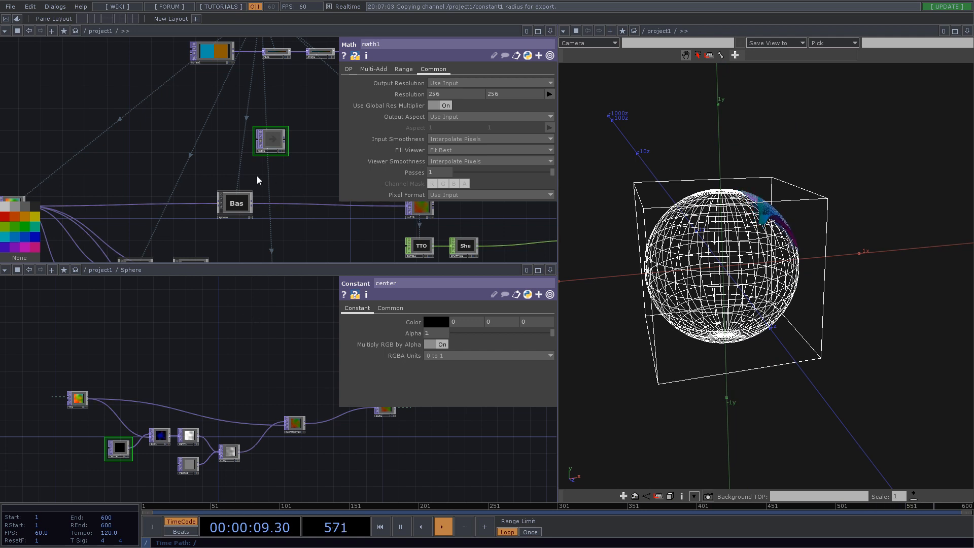
drag(88, 180, 202, 213)
click(143, 232)
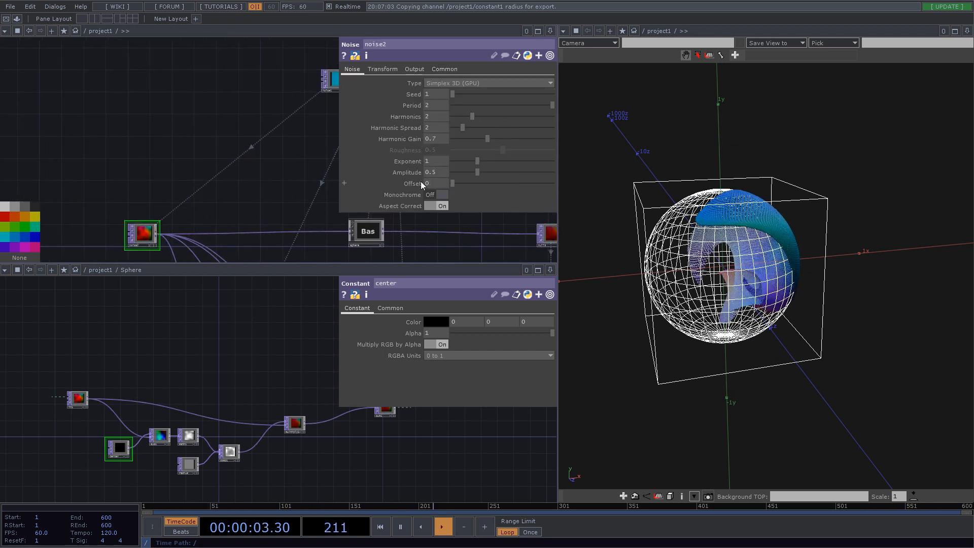
Delete the disconnected math1 TOP above the Sphere base in the project-level network.
drag(211, 168, 79, 124)
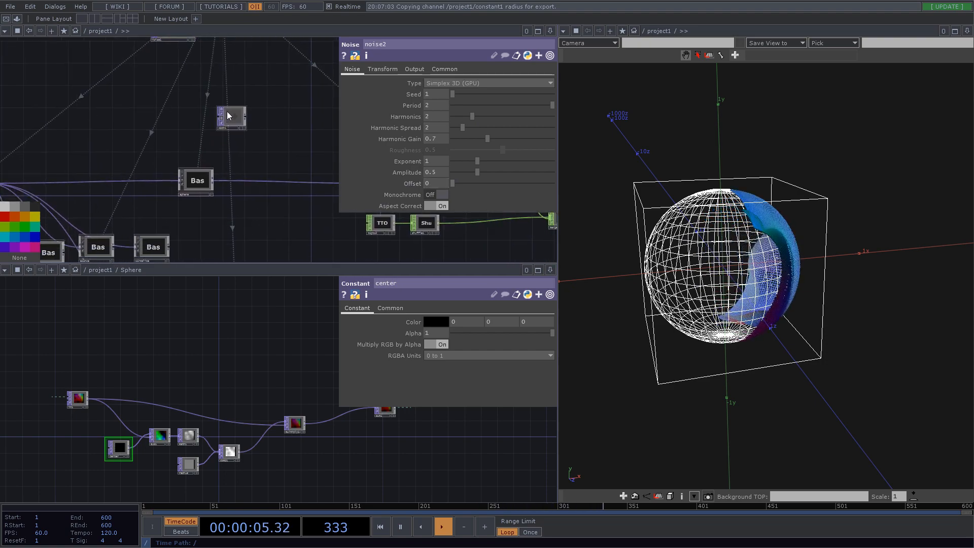
click(235, 116)
key(Delete)
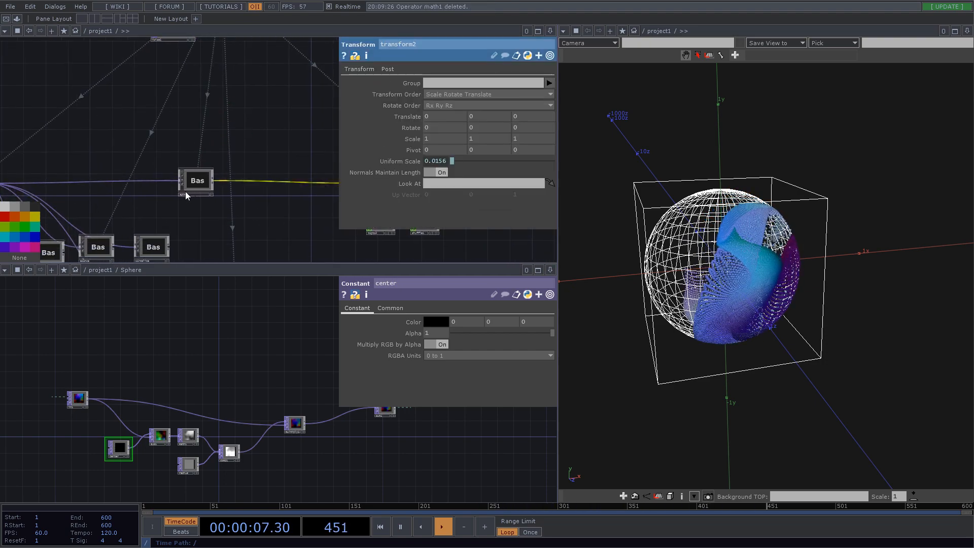
drag(237, 225, 303, 184)
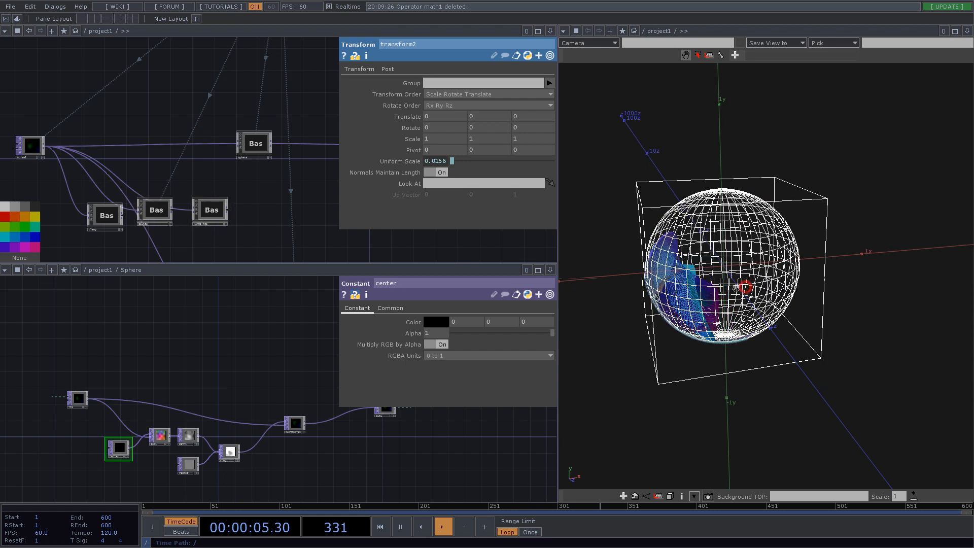
Return from the Sphere base to the project-level network and turn off the display of the material2 wireframe sphere.
drag(736, 288, 700, 297)
drag(420, 441, 216, 310)
scroll(166, 359, down, 5)
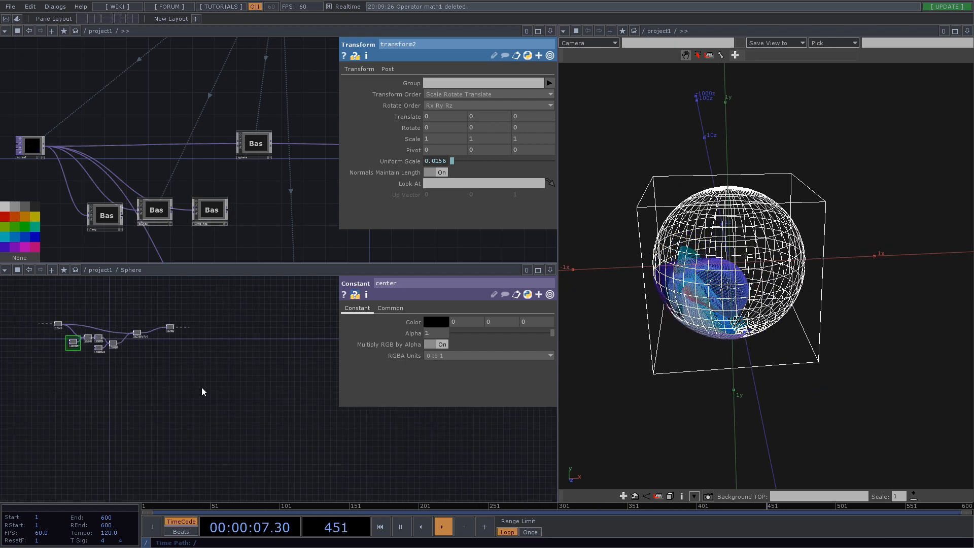
scroll(152, 355, down, 5)
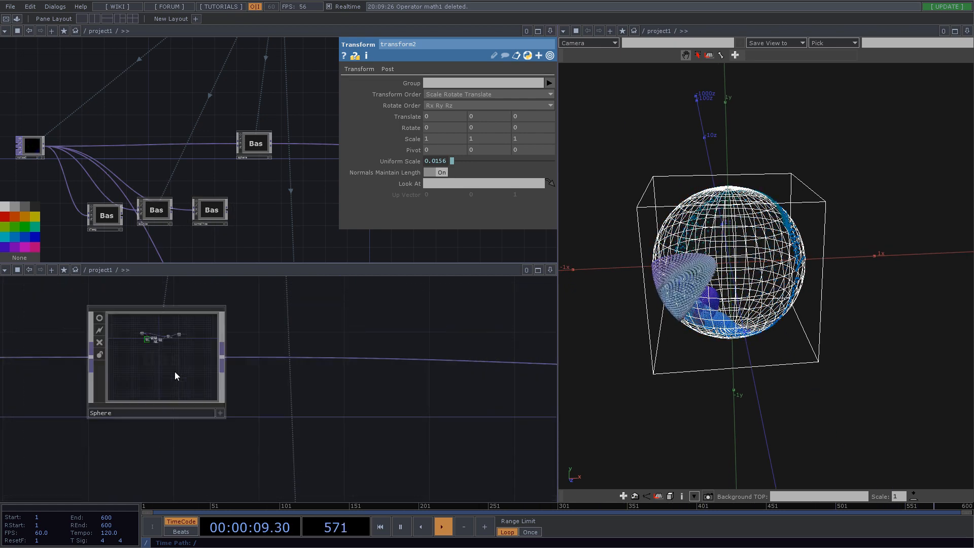
scroll(237, 389, down, 10)
drag(302, 471, 192, 371)
scroll(192, 372, up, 3)
drag(179, 338, 205, 419)
drag(862, 266, 973, 267)
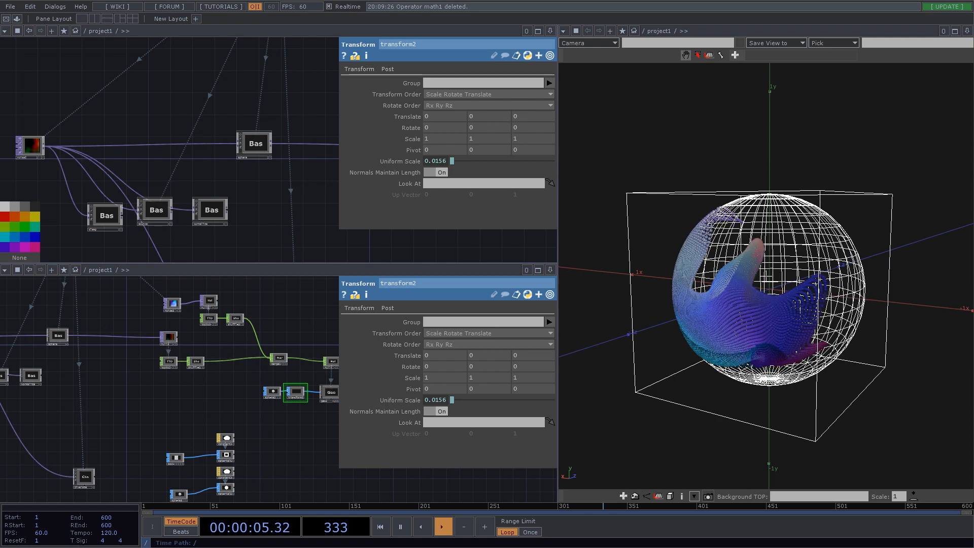
drag(227, 399, 326, 363)
drag(259, 397, 131, 397)
scroll(189, 460, up, 5)
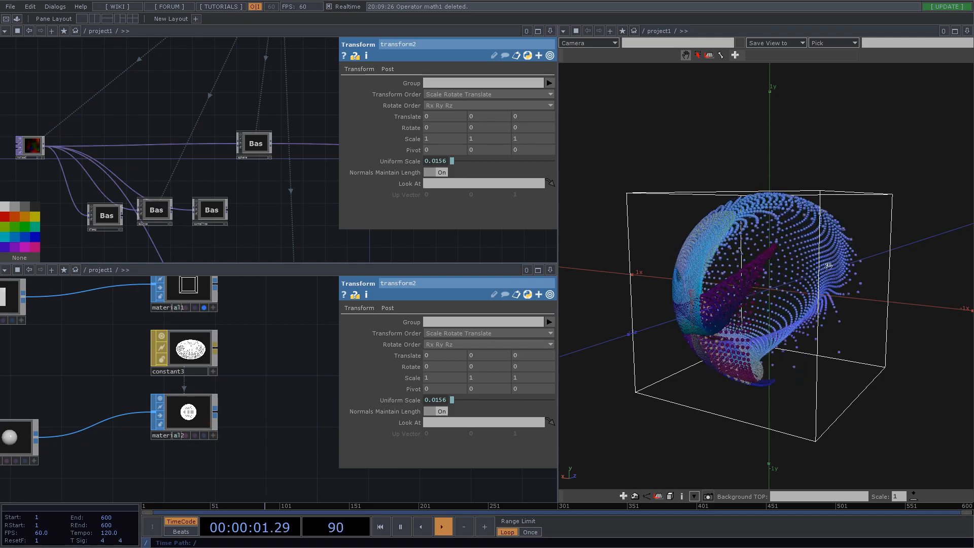
scroll(829, 265, down, 4)
scroll(832, 266, up, 6)
drag(909, 283, 825, 298)
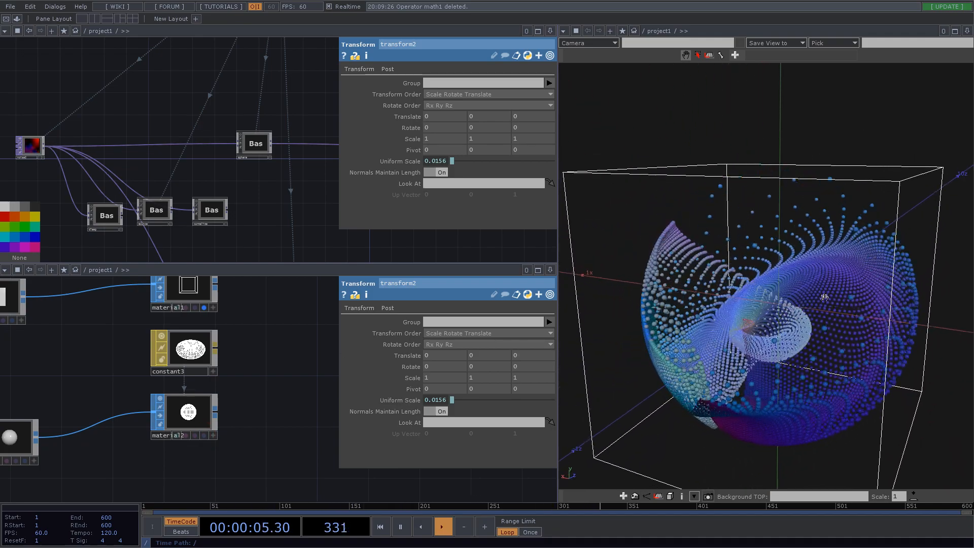
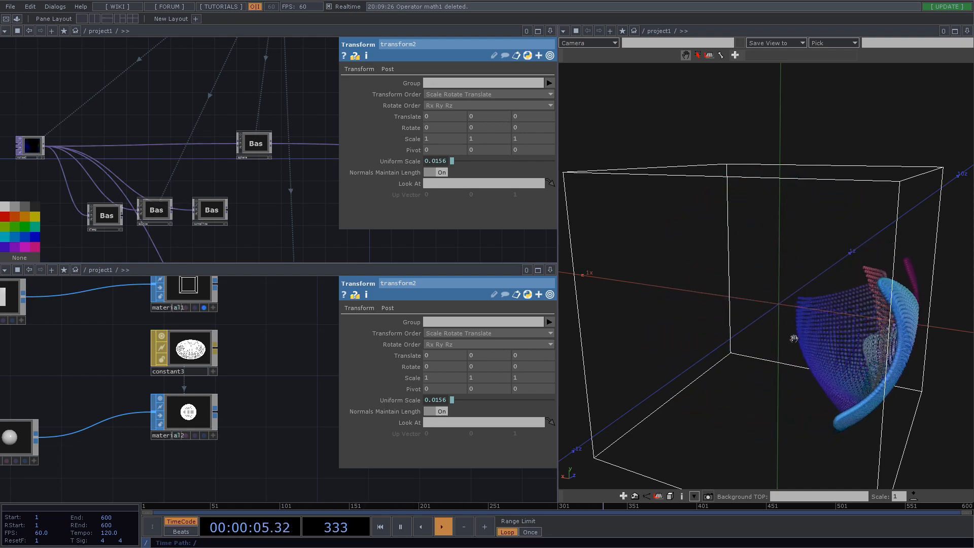
Inside the Sphere base, add a Subtract TOP with radius as its first input and math1 as its second.
click(259, 147)
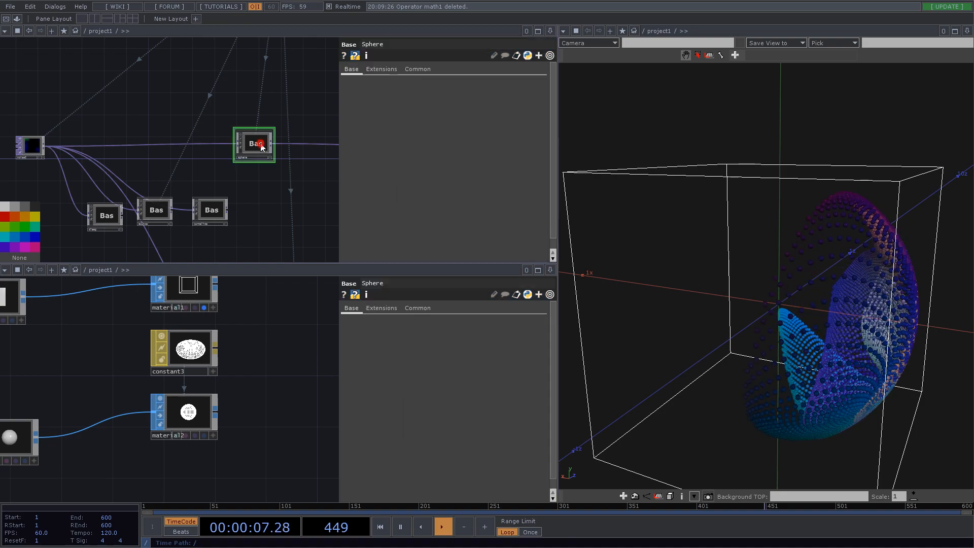
key(i)
drag(167, 116, 154, 229)
scroll(139, 210, up, 10)
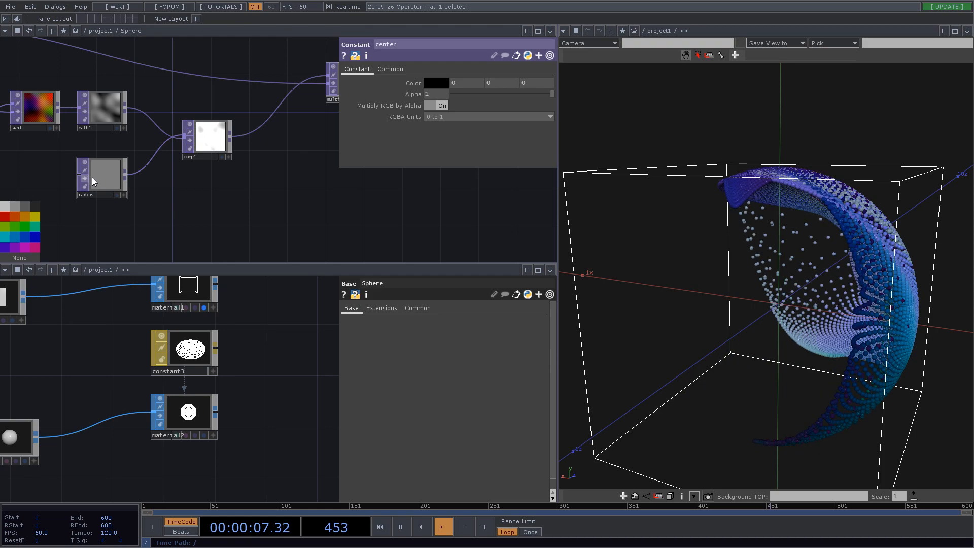
right_click(126, 175)
text(s)
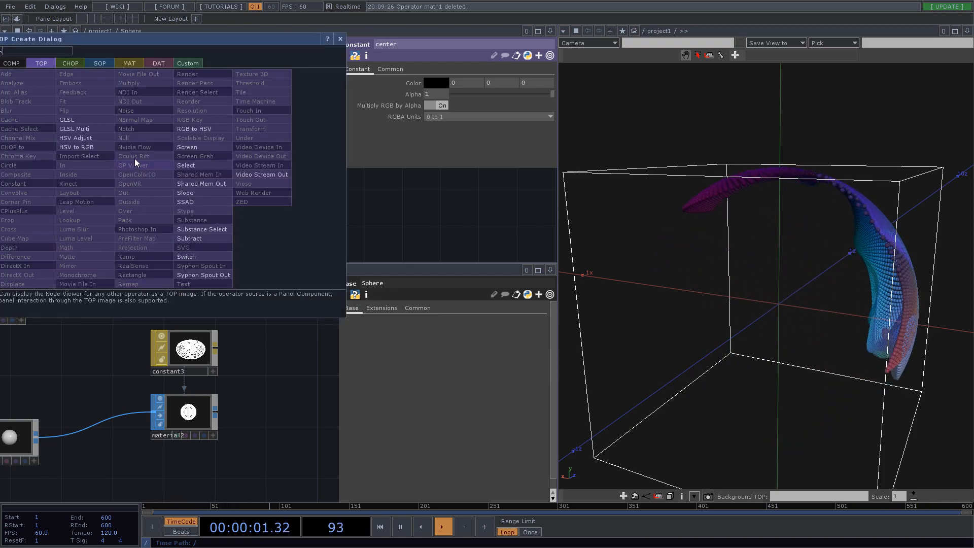
click(194, 229)
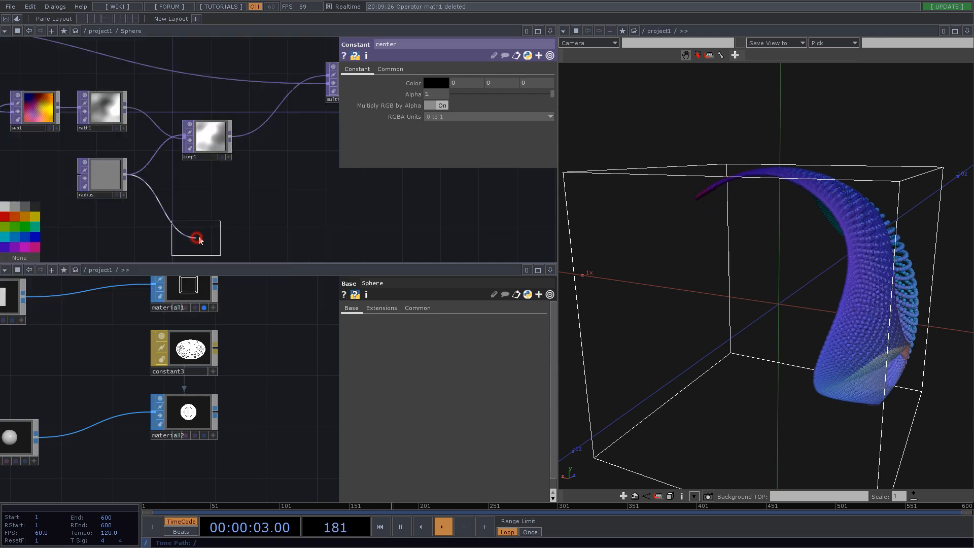
click(210, 203)
drag(164, 201, 172, 204)
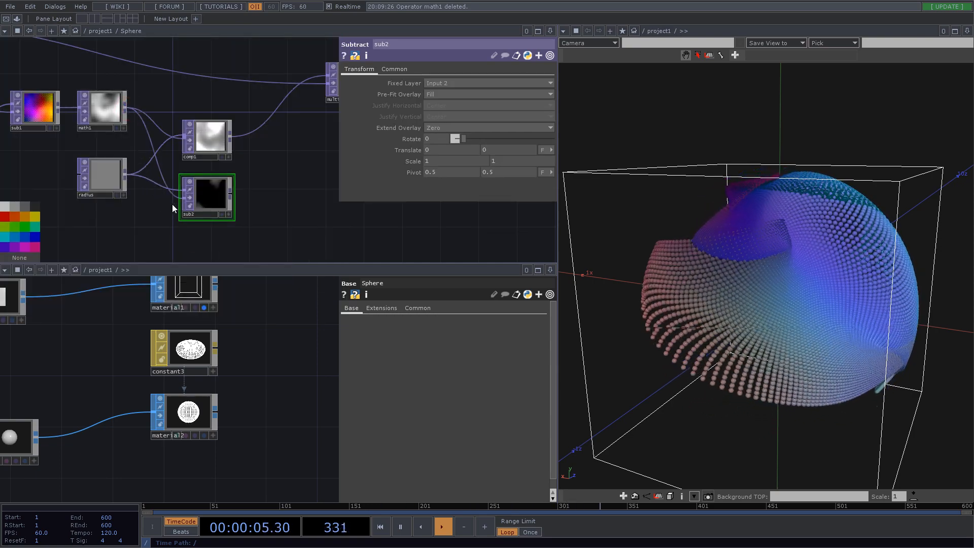
Add a Math TOP after sub2 and set its Integer option to Ceiling.
scroll(248, 198, up, 2)
right_click(222, 196)
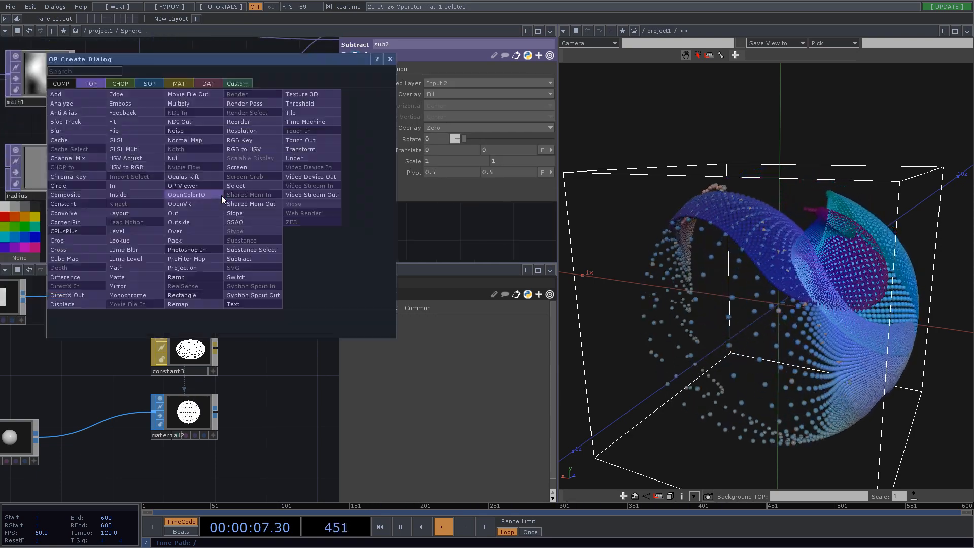
text(math)
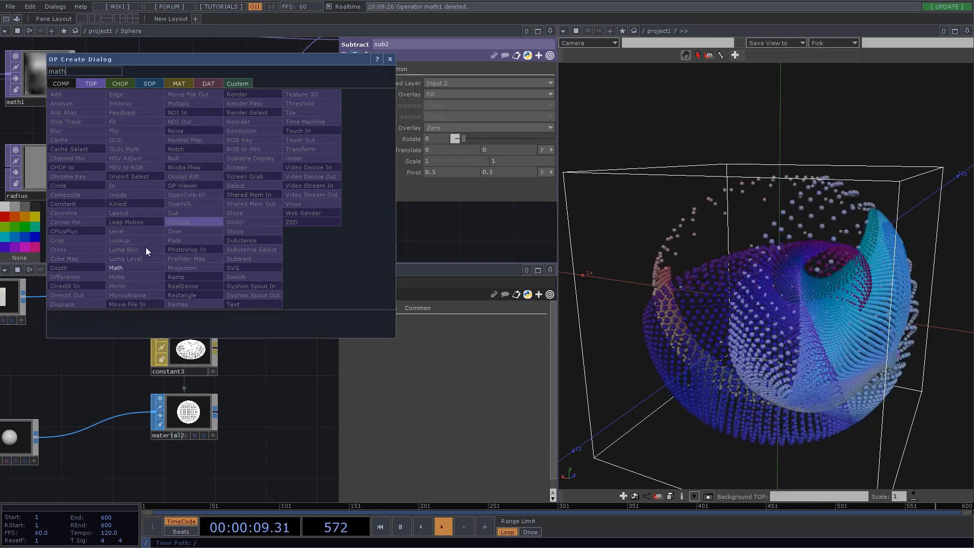
click(132, 267)
click(285, 205)
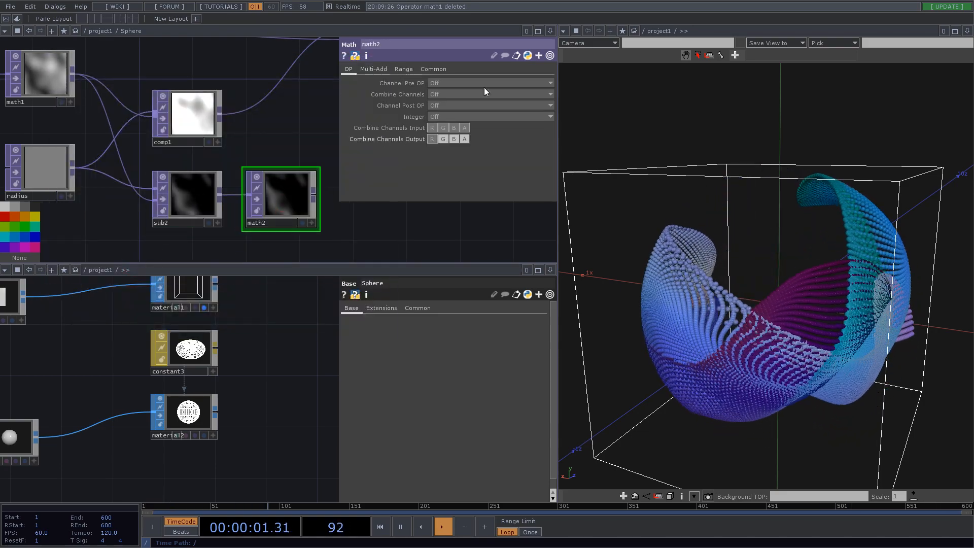
click(442, 116)
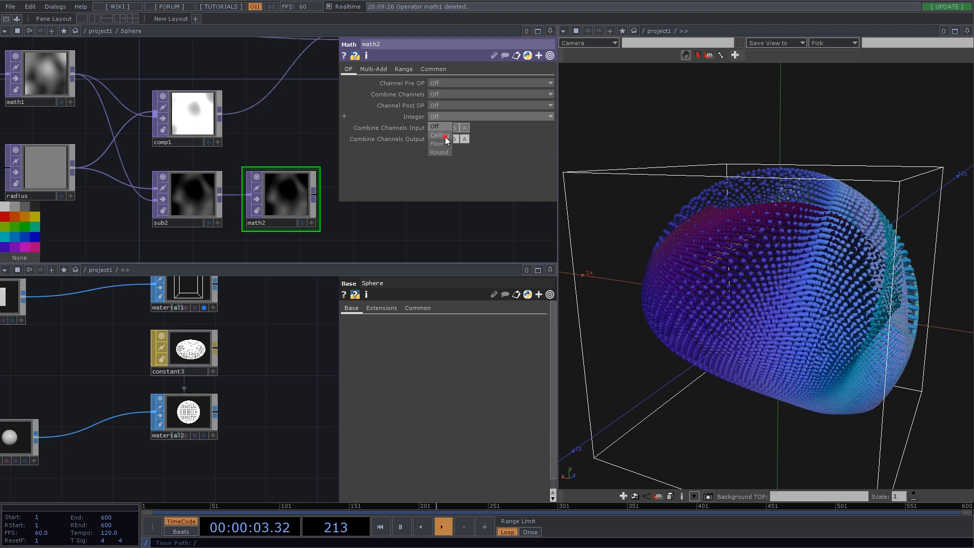
click(446, 136)
scroll(268, 192, down, 2)
scroll(257, 206, up, 6)
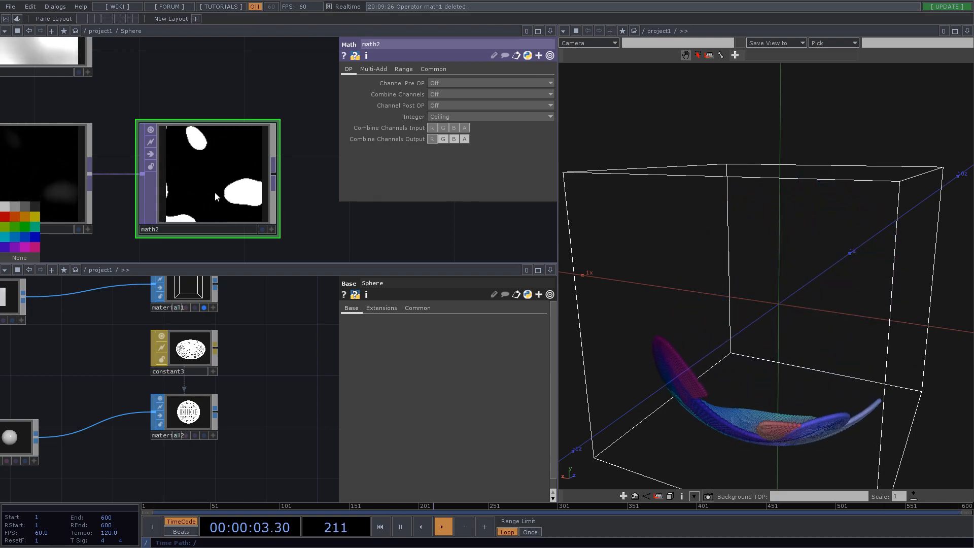
scroll(212, 187, down, 3)
scroll(211, 187, down, 3)
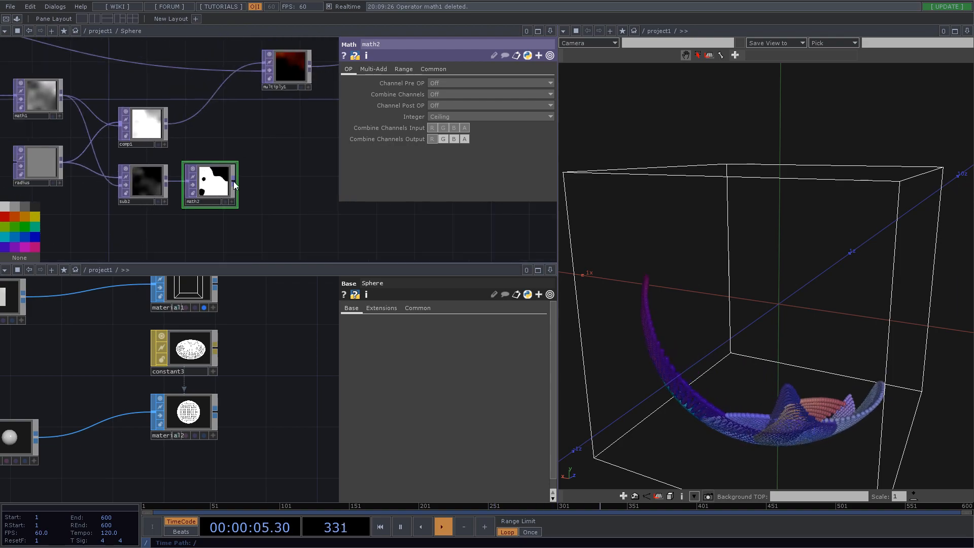
Add a Level TOP after math2 and set its Invert to 1.
right_click(234, 184)
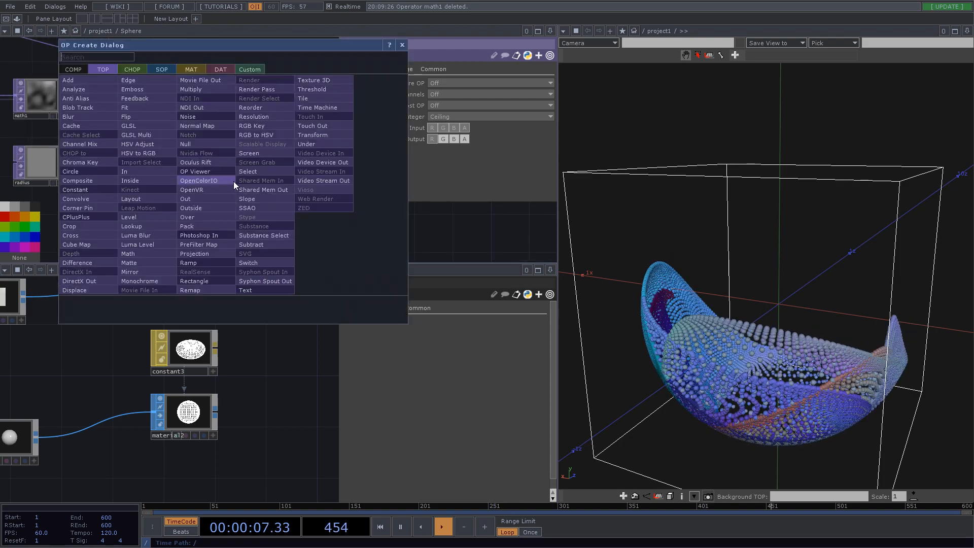
text(lev)
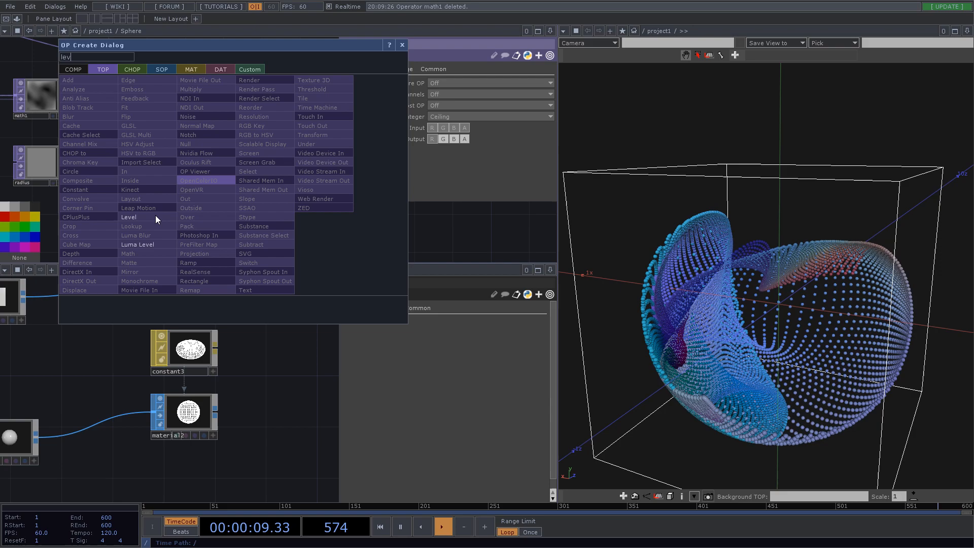
click(129, 217)
click(273, 178)
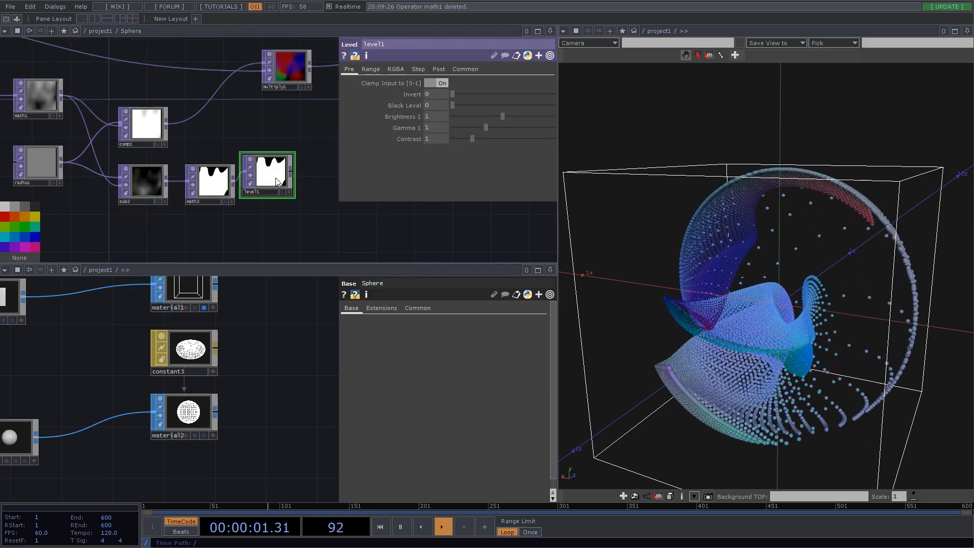
scroll(214, 175, up, 4)
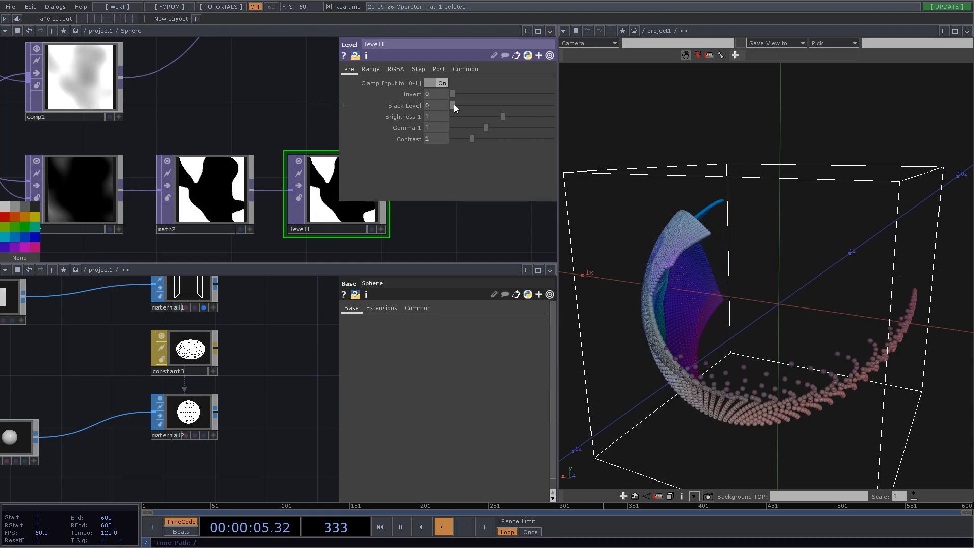
drag(453, 94, 654, 96)
Rearrange the Sphere network by moving multiply1 closer to comp1 and level1 farther from math2.
scroll(270, 183, down, 5)
drag(283, 141, 218, 171)
drag(298, 170, 273, 205)
scroll(201, 237, up, 5)
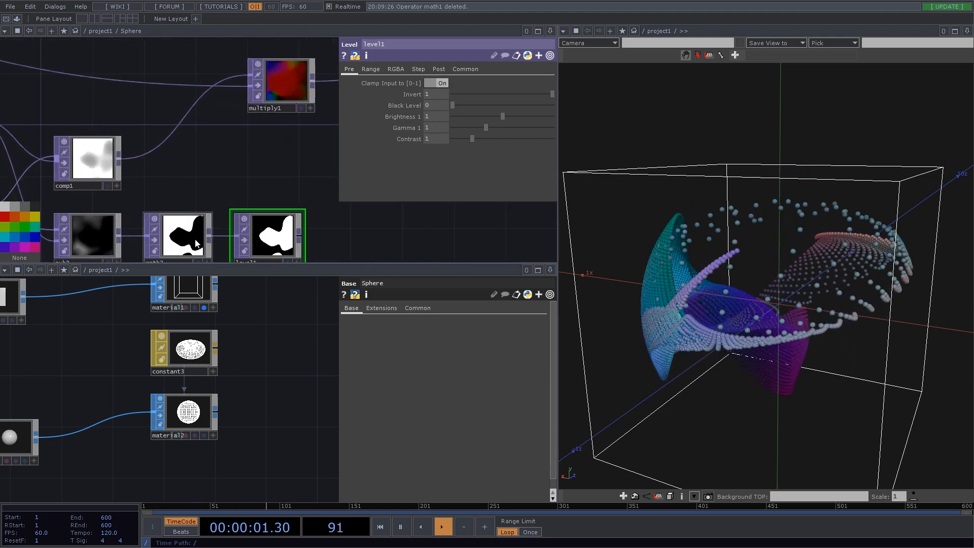
scroll(187, 231, down, 5)
drag(217, 128, 246, 136)
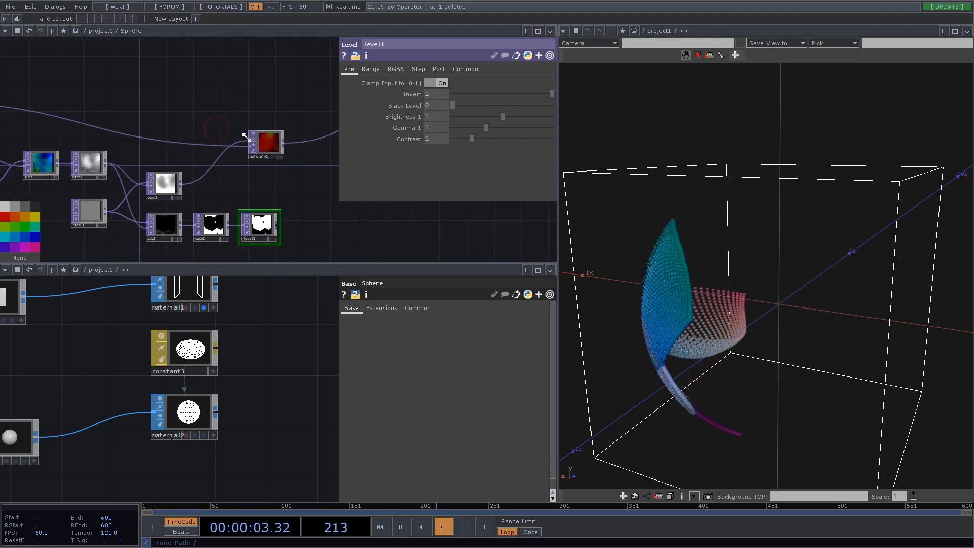
drag(256, 187, 246, 152)
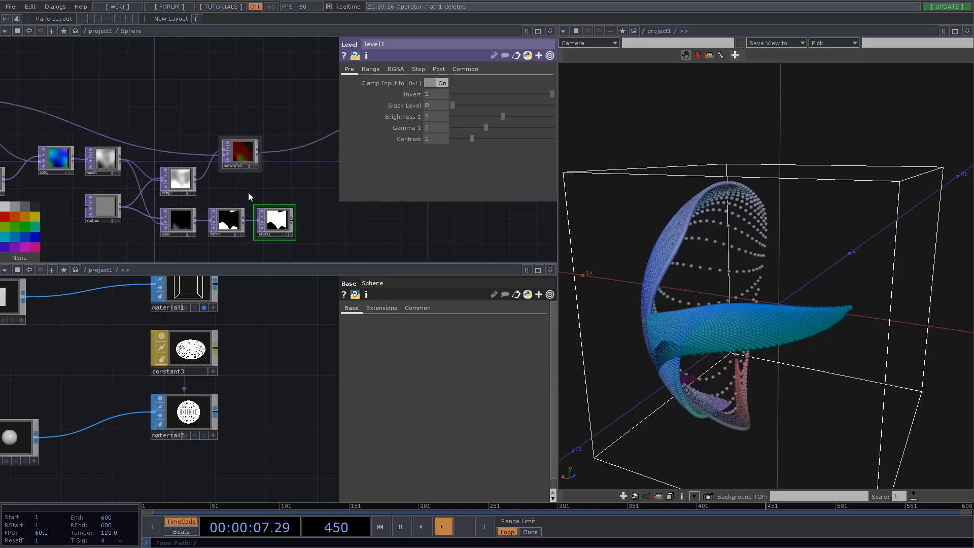
drag(282, 224, 334, 224)
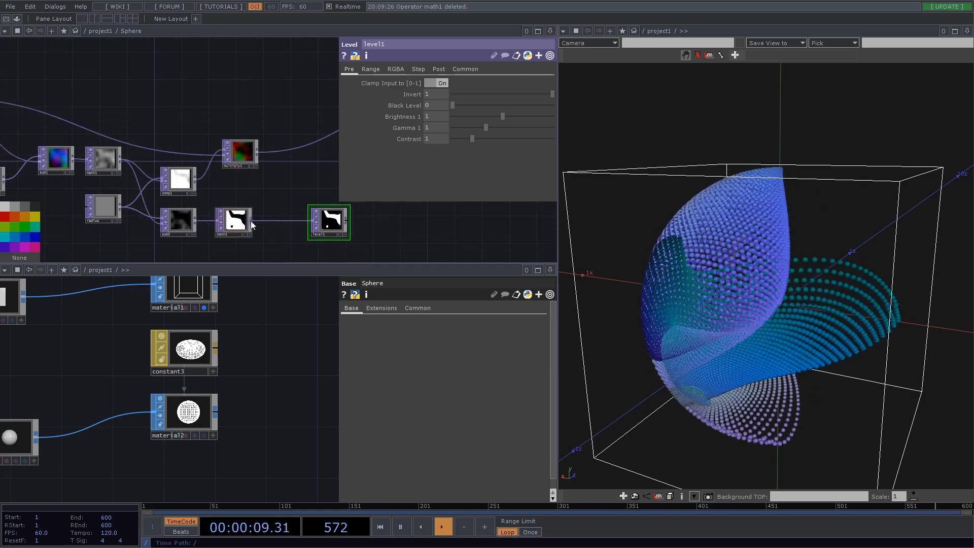
Add a Multiply TOP after math2 and connect multiply1 as its other input.
right_click(251, 225)
text(mul)
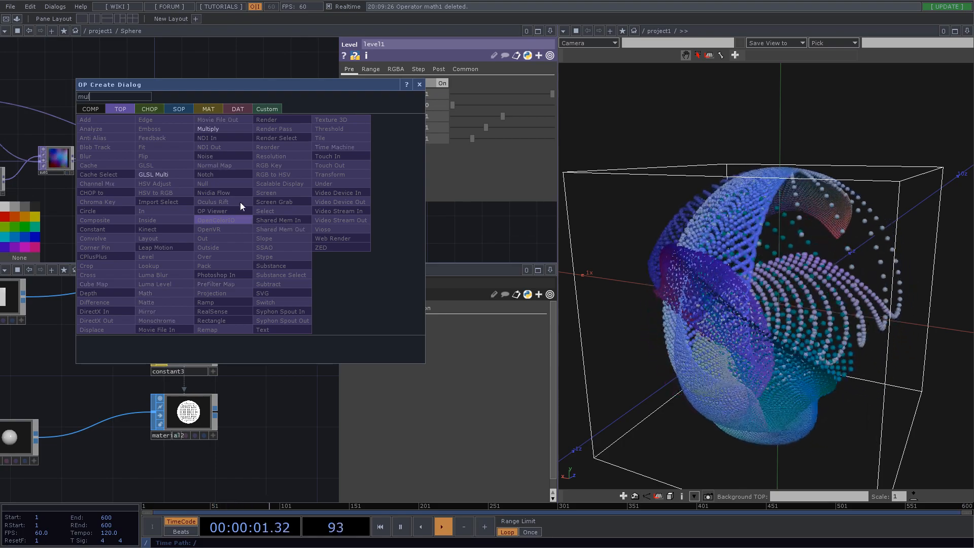
click(212, 133)
click(293, 176)
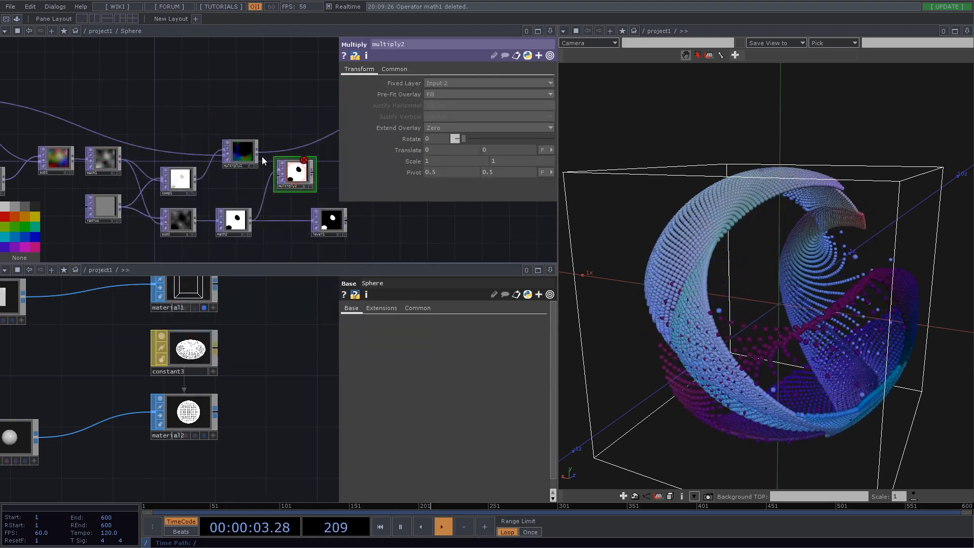
drag(258, 155, 274, 178)
scroll(302, 166, up, 3)
scroll(303, 166, down, 3)
Add a Multiply TOP after level1 and connect the Sphere base's In TOP as its other input.
right_click(347, 221)
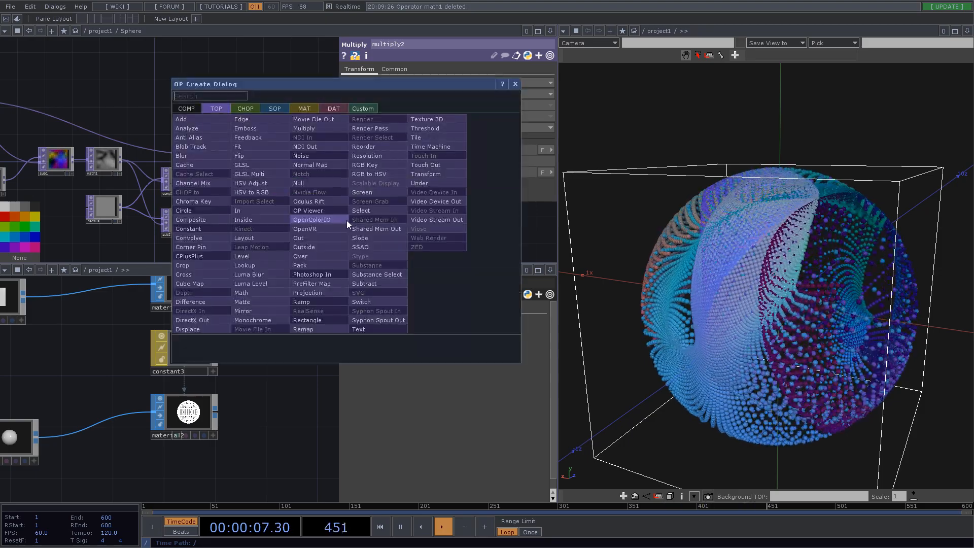
click(304, 128)
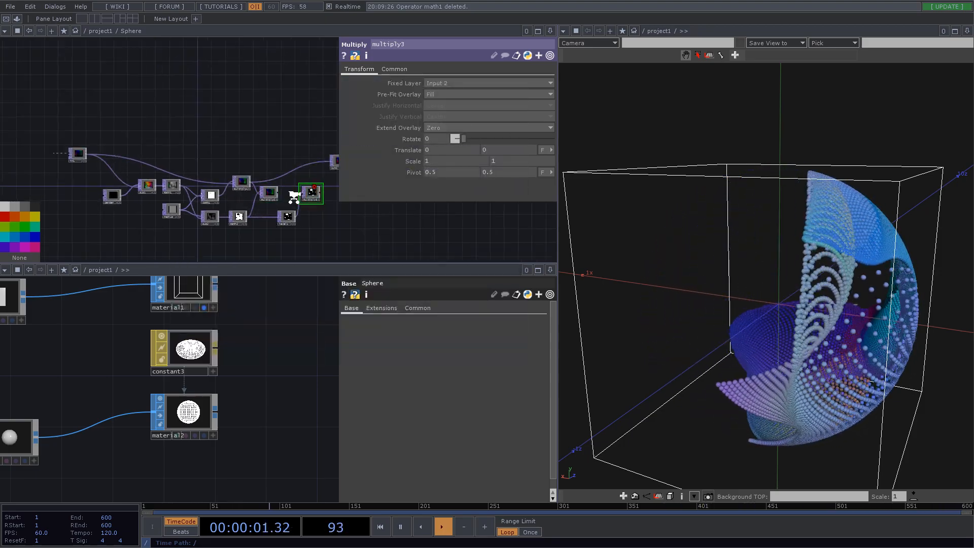
scroll(295, 198, up, 4)
scroll(151, 114, down, 2)
drag(83, 91, 171, 151)
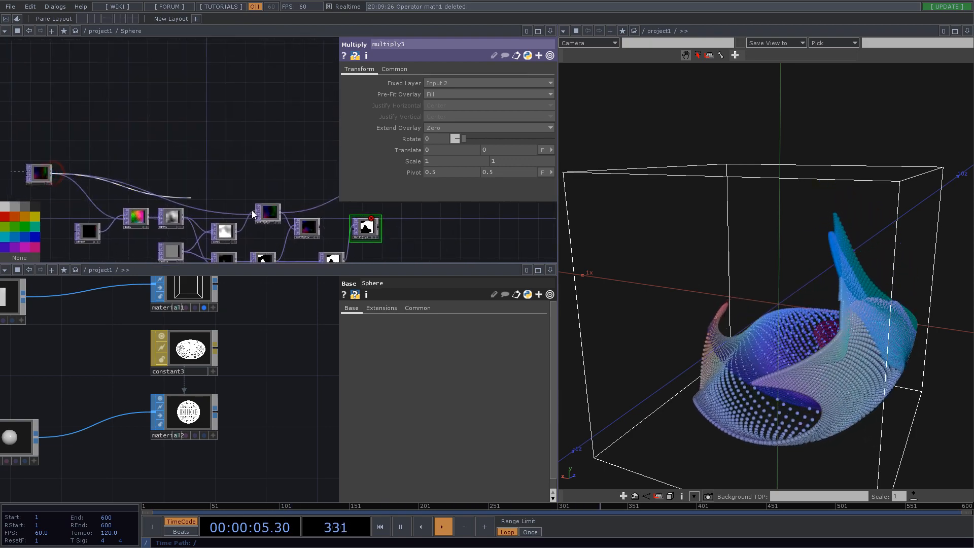
drag(362, 231, 266, 188)
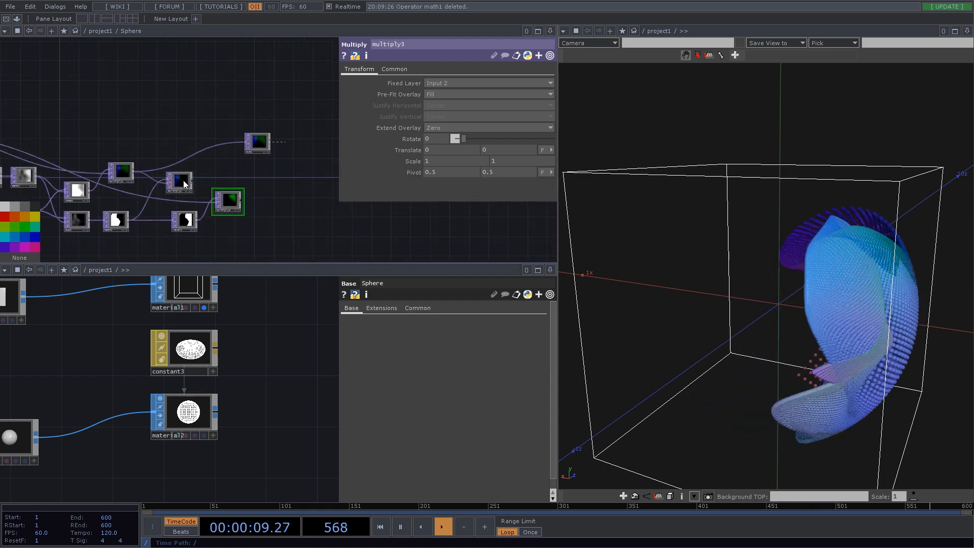
Add an Add TOP that combines the outputs of multiply2 and multiply3.
key(Tab)
text(ad)
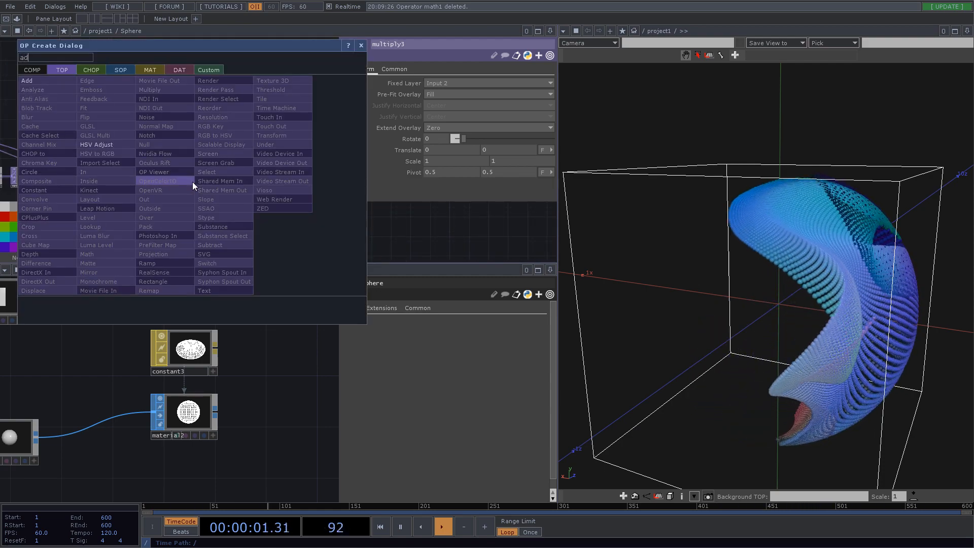
click(35, 80)
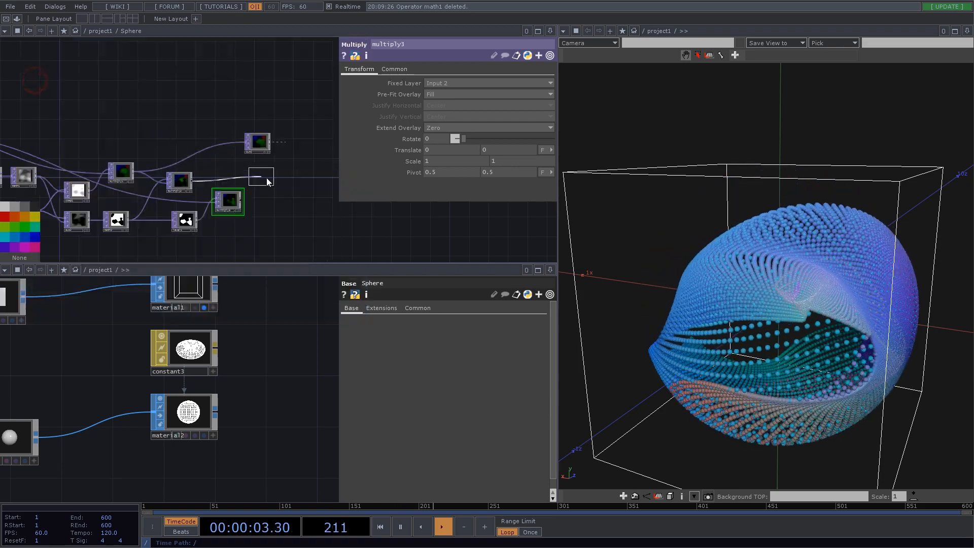
click(272, 182)
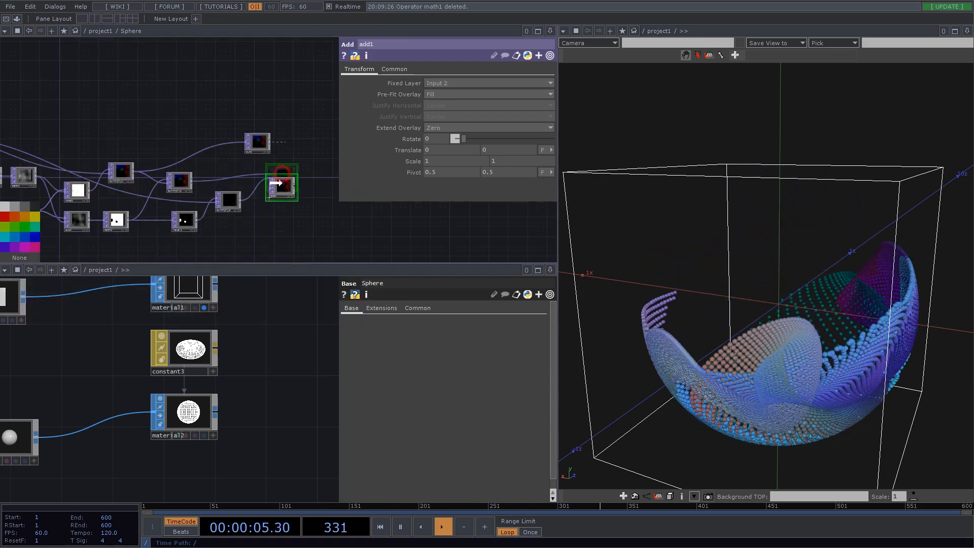
drag(296, 172, 222, 174)
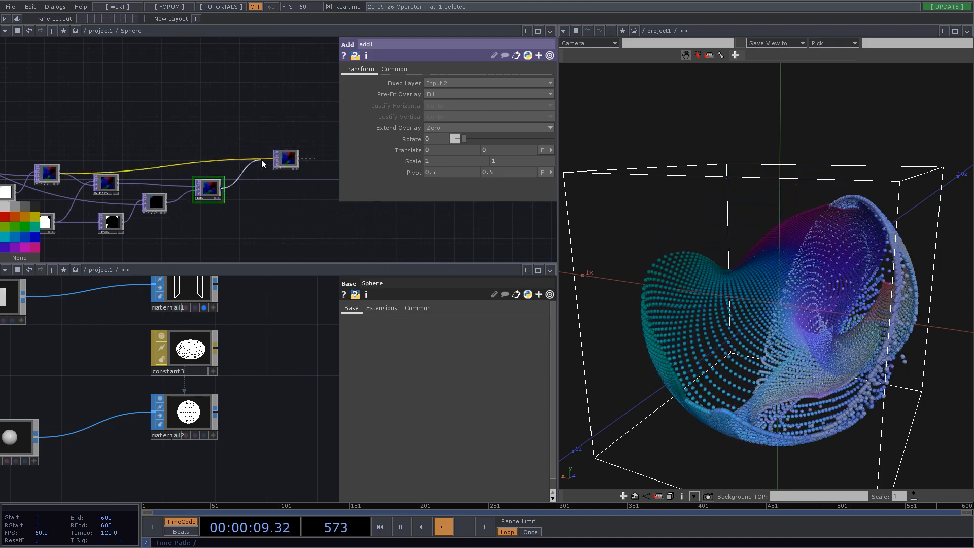
Connect the Add TOP add1 to the Out TOP of the Sphere network.
click(276, 160)
drag(729, 318, 782, 332)
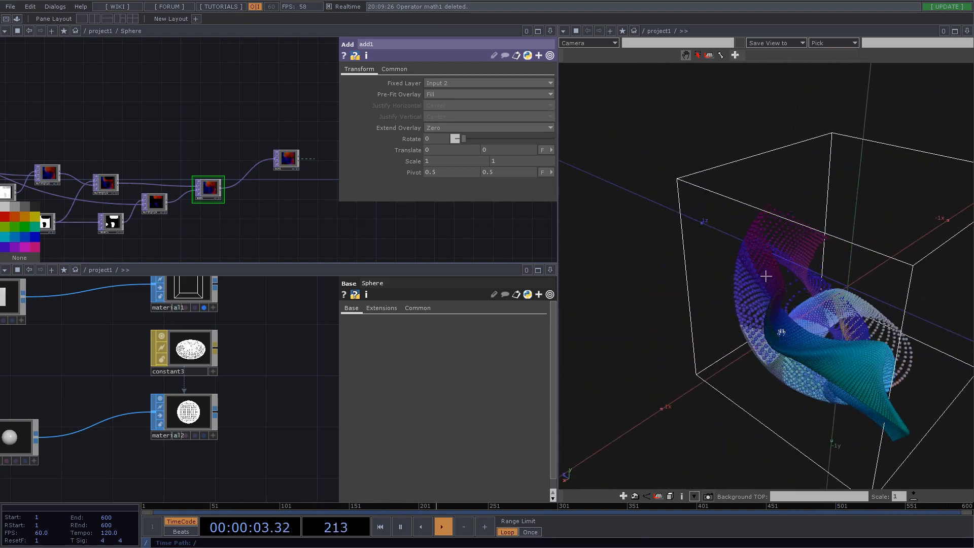
Close the extra pane showing the Sphere network and enter the Sphere base in the remaining network pane.
click(550, 31)
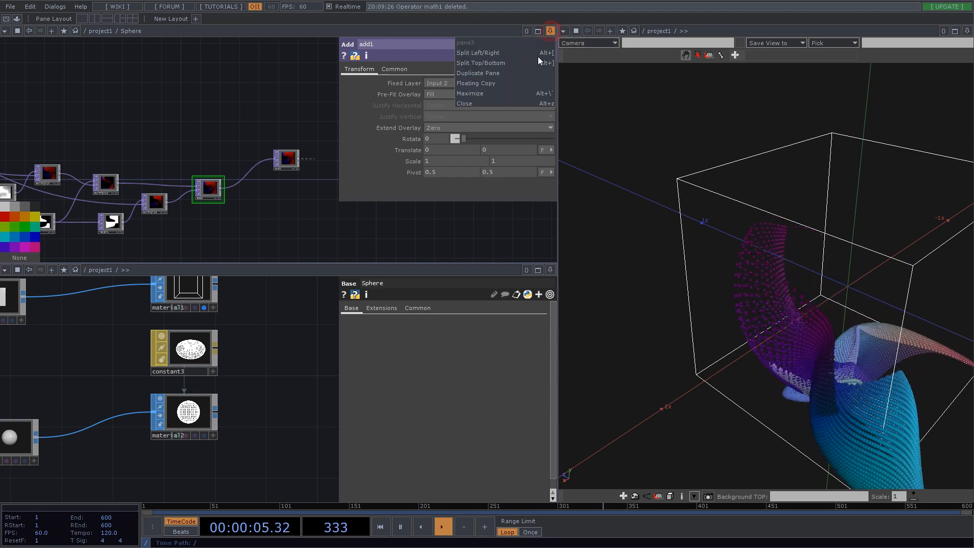
click(485, 103)
scroll(372, 259, down, 5)
mouse_move(217, 202)
mouse_down()
mouse_move(178, 322)
mouse_move(213, 344)
mouse_move(376, 292)
mouse_up()
click(161, 301)
key(i)
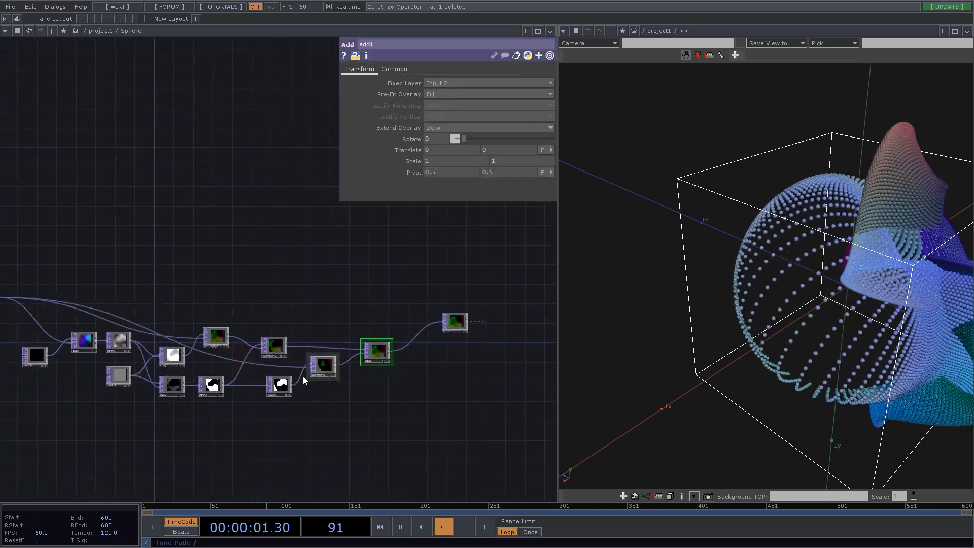
Swap the two inputs of the Subtract TOP sub2 to reverse the subtraction, and check the instances from another angle.
scroll(213, 397, up, 5)
drag(178, 444, 263, 400)
scroll(196, 326, up, 4)
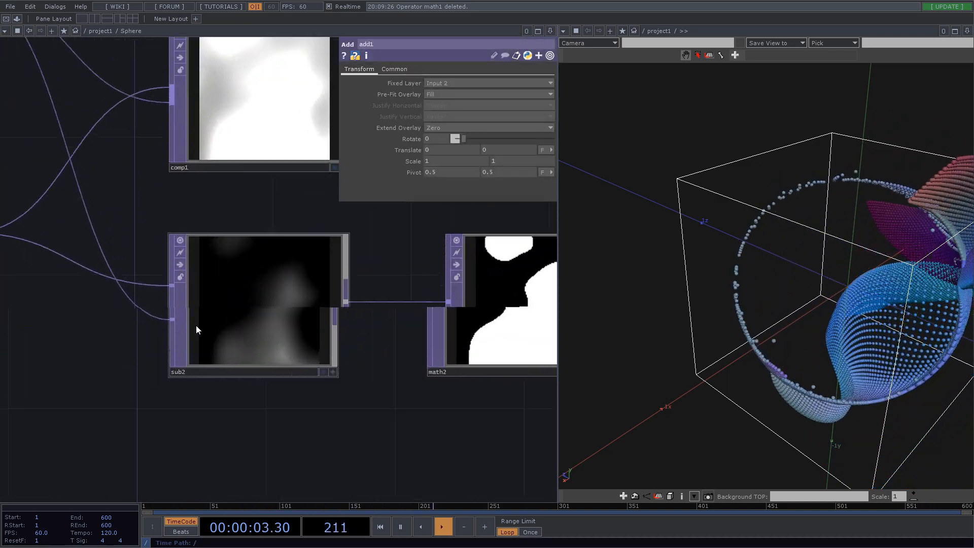
click(258, 285)
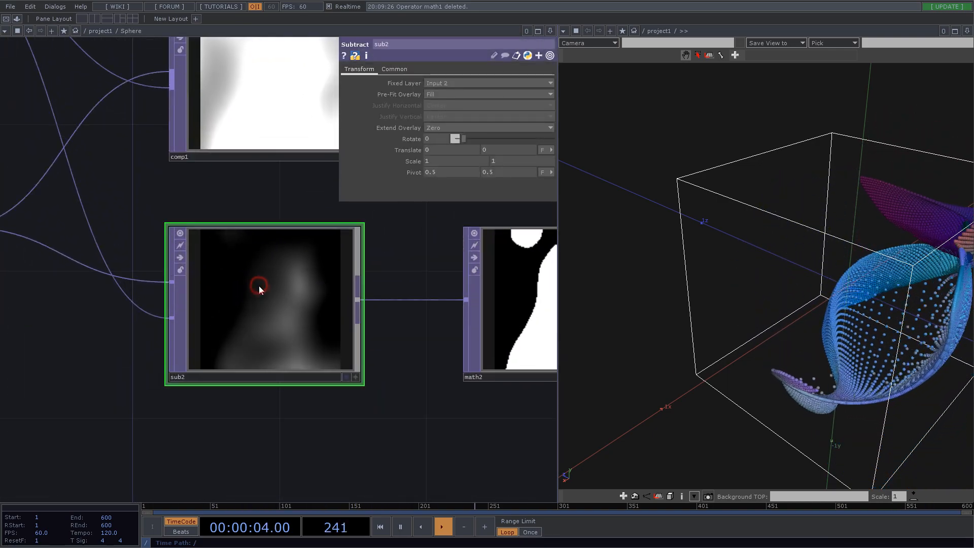
click(170, 317)
click(171, 282)
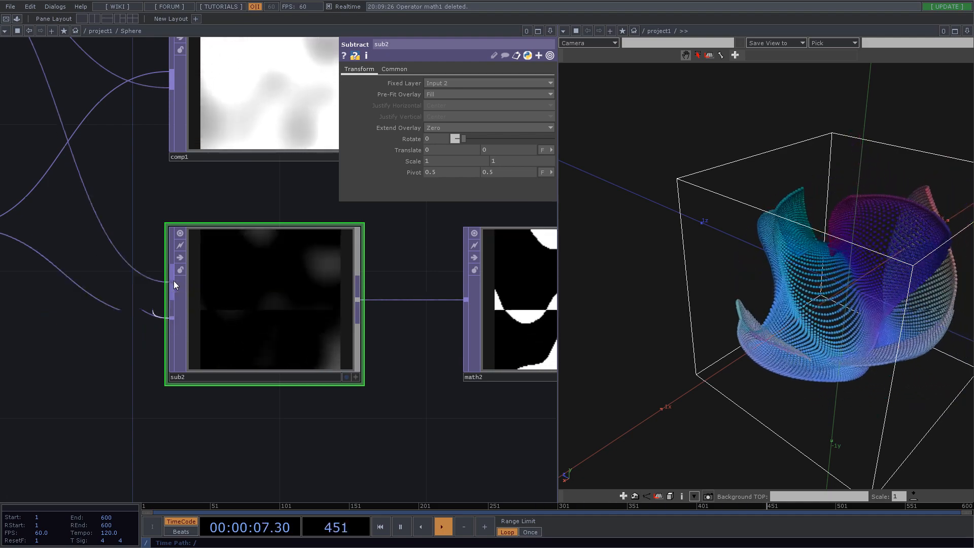
drag(767, 301, 739, 296)
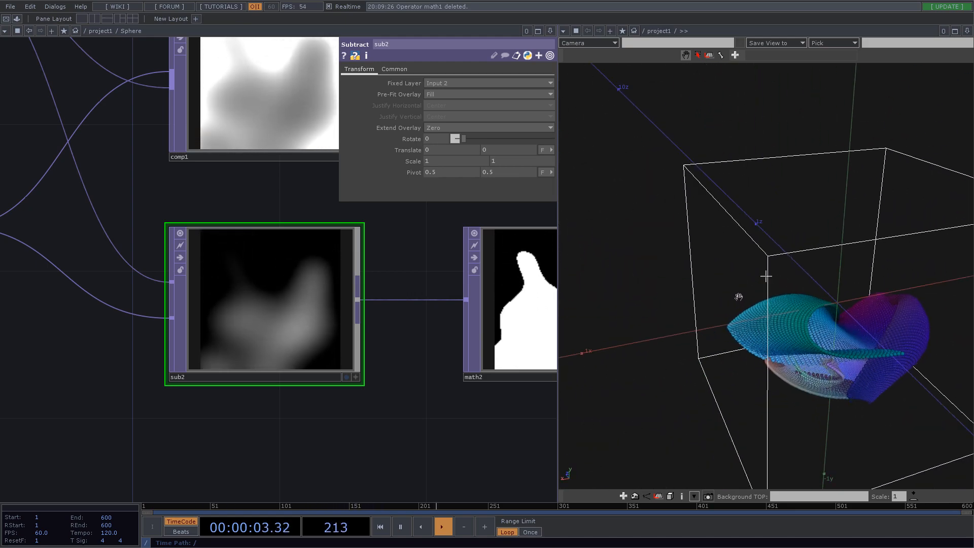
Return to project1 and insert the pixelate container between the Sphere base and the TOP that feeds the instancing.
scroll(401, 328, down, 15)
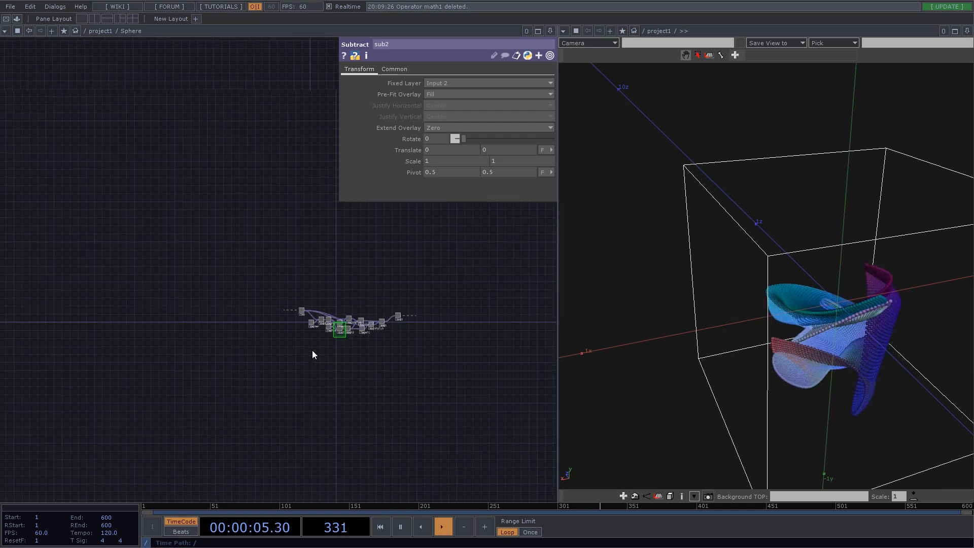
scroll(311, 350, down, 10)
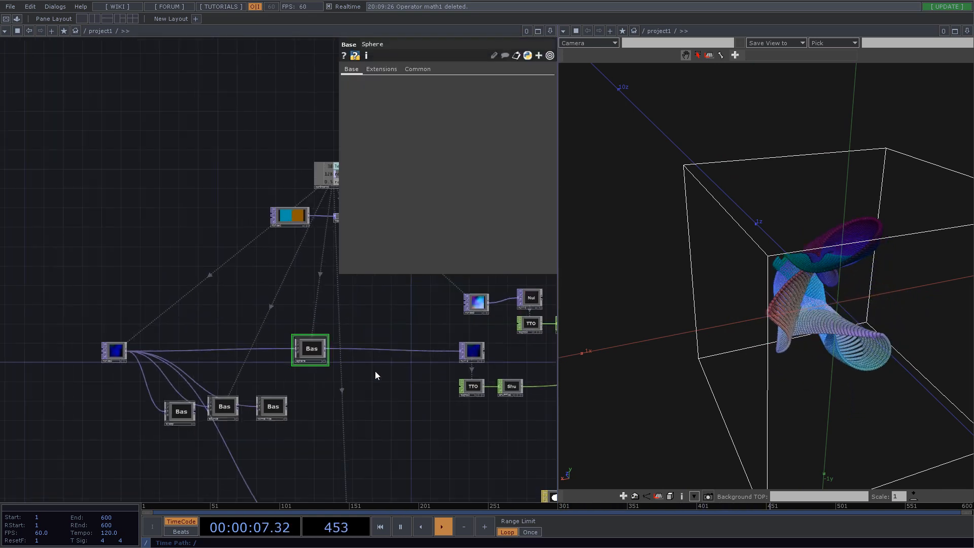
drag(390, 298, 362, 244)
drag(311, 443, 257, 363)
click(284, 361)
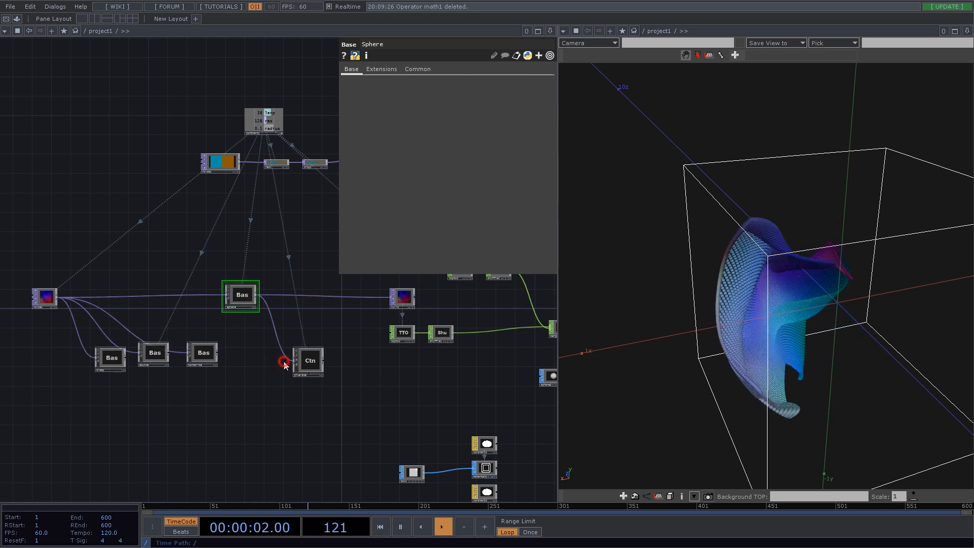
click(370, 297)
drag(308, 360, 328, 317)
Set the pixelate container's Dry / Wet Mix to 0.207 and inspect the instances from another angle.
click(328, 318)
drag(546, 128, 453, 132)
drag(919, 386, 822, 365)
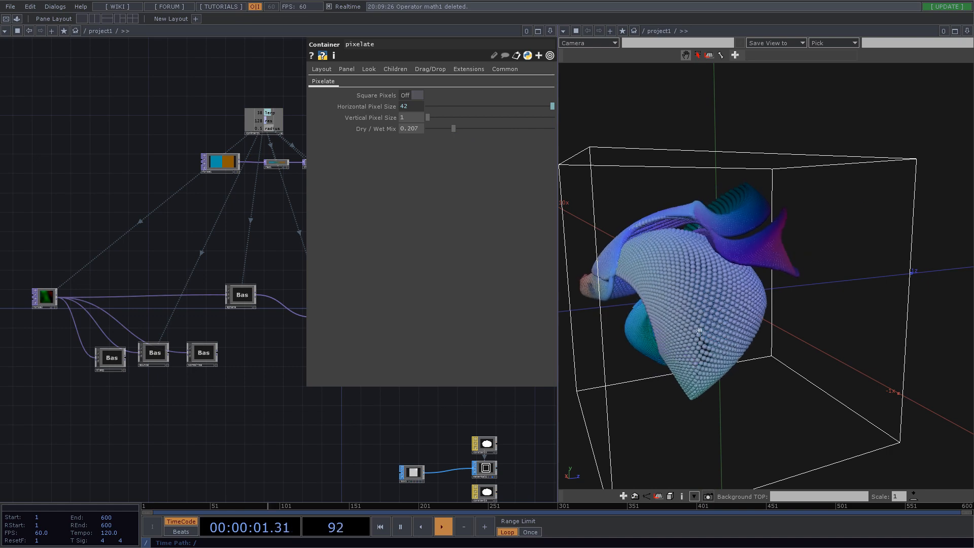